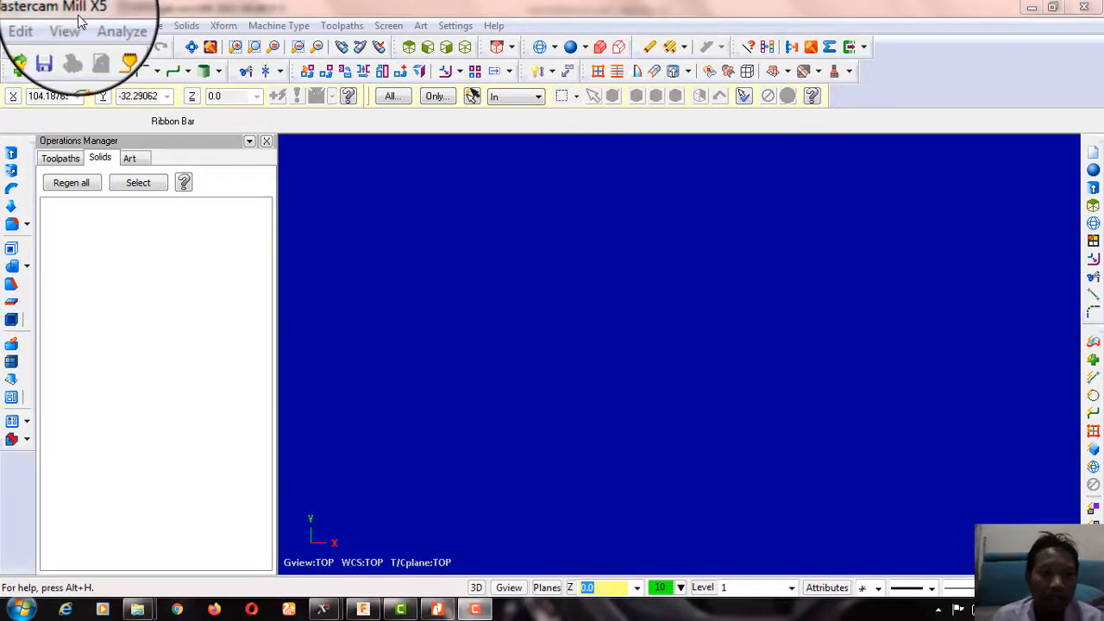
Step: Switch to Fusion 360 and examine the dimensioned drawing of both headlight brackets
{"action": "left_click", "coordinate": [362, 614]}
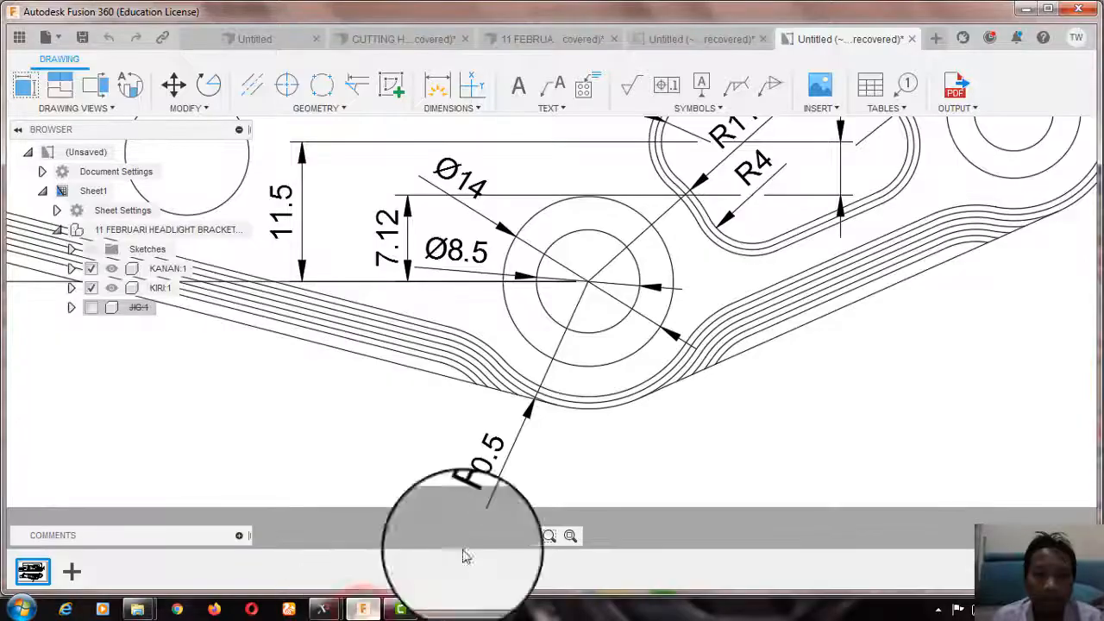
{"action": "scroll", "coordinate": [661, 382], "scroll_direction": "up", "scroll_amount": 2}
{"action": "scroll", "coordinate": [638, 382], "scroll_direction": "down", "scroll_amount": 2}
{"action": "scroll", "coordinate": [638, 382], "scroll_direction": "down", "scroll_amount": 5}
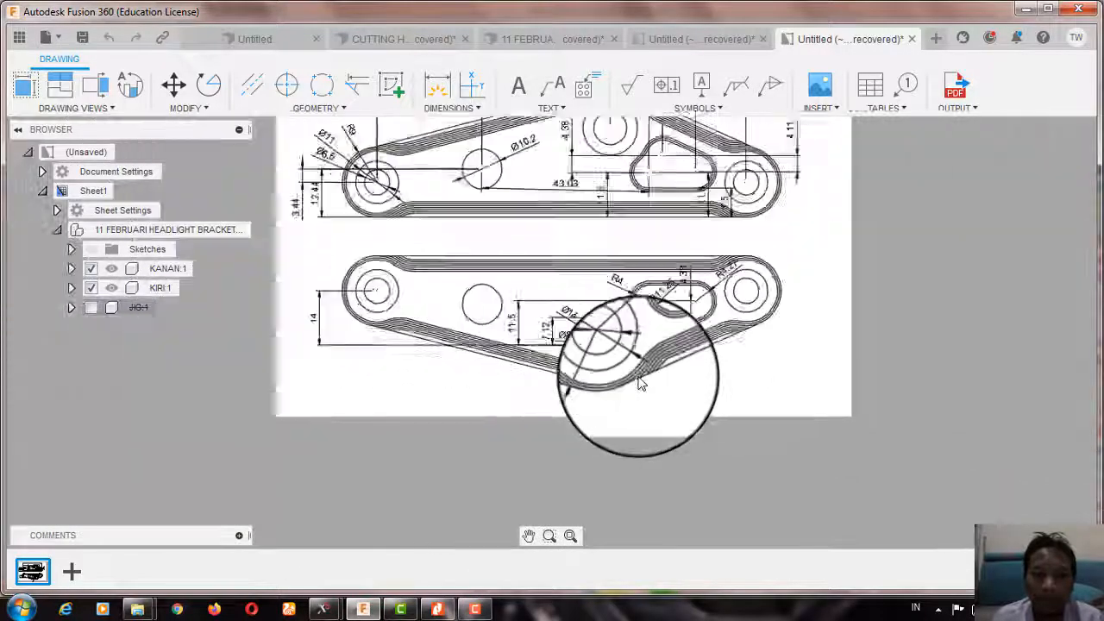
{"action": "scroll", "coordinate": [638, 166], "scroll_direction": "up", "scroll_amount": 1}
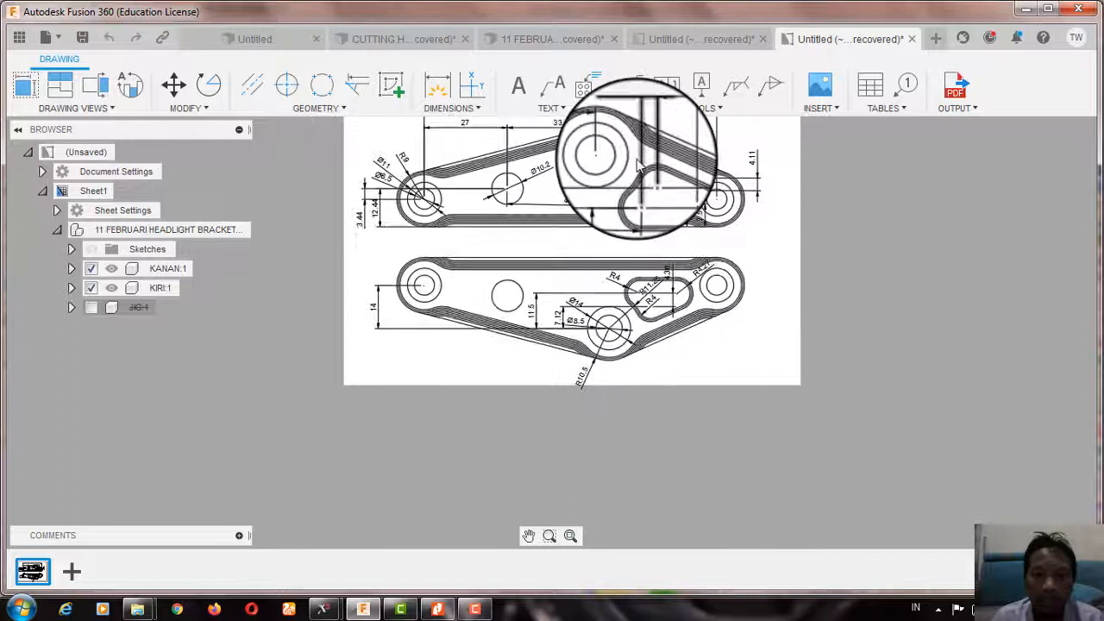
Step: Switch to UKK MESIN 2021.pdf in Nitro Pro and examine the bracket views, dimensions, tolerance table and title block
{"action": "left_click", "coordinate": [473, 611]}
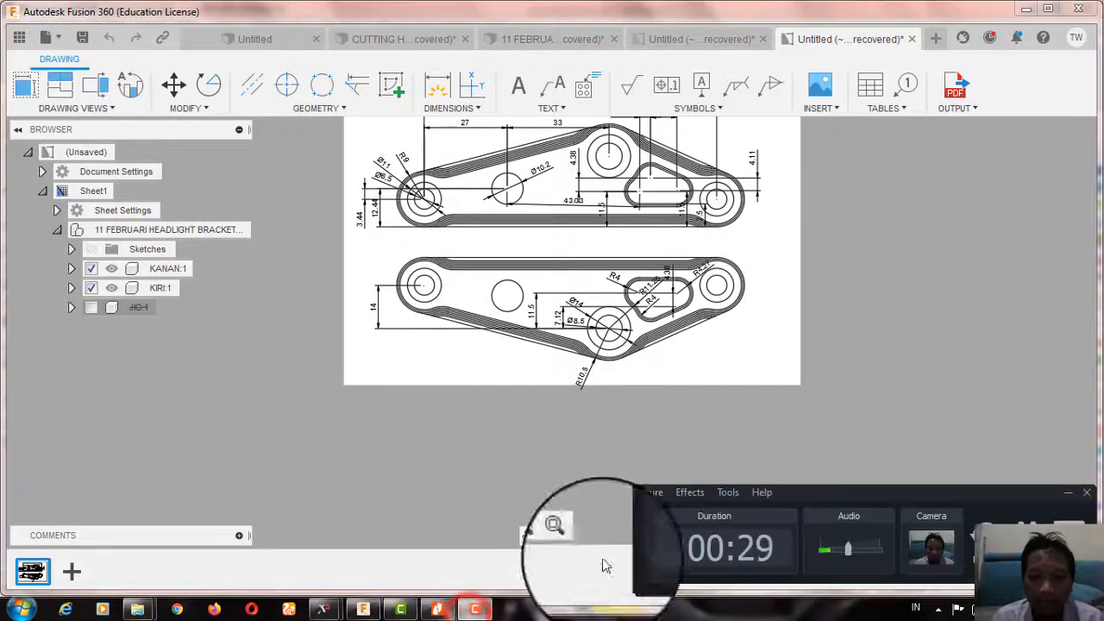
{"action": "left_click", "coordinate": [465, 612]}
{"action": "left_click", "coordinate": [437, 611]}
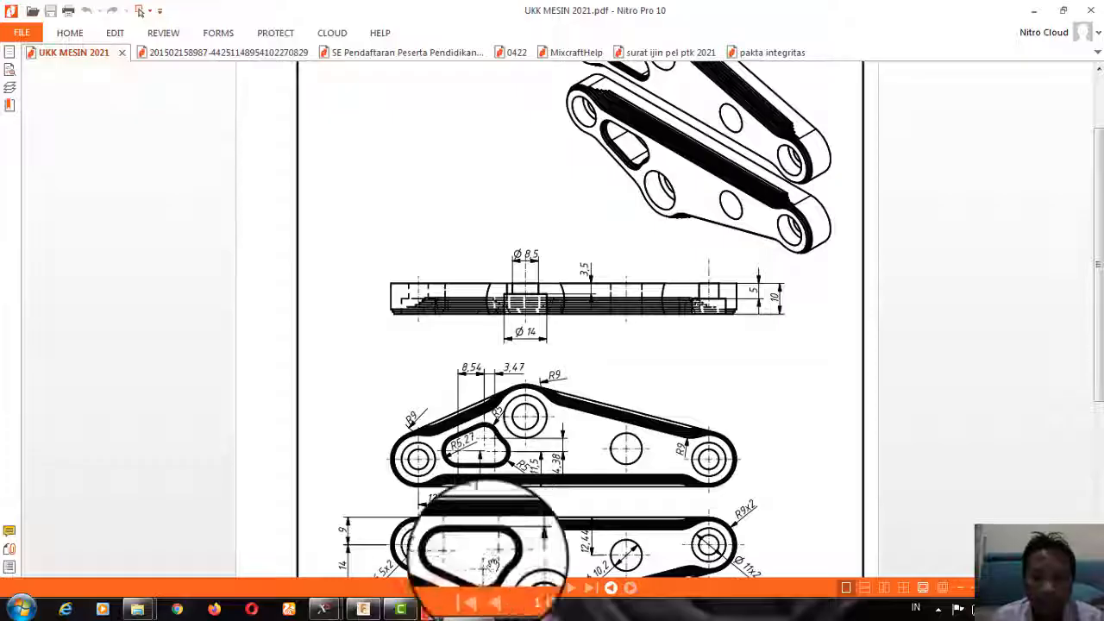
{"action": "scroll", "coordinate": [638, 345], "scroll_direction": "down", "scroll_amount": 10}
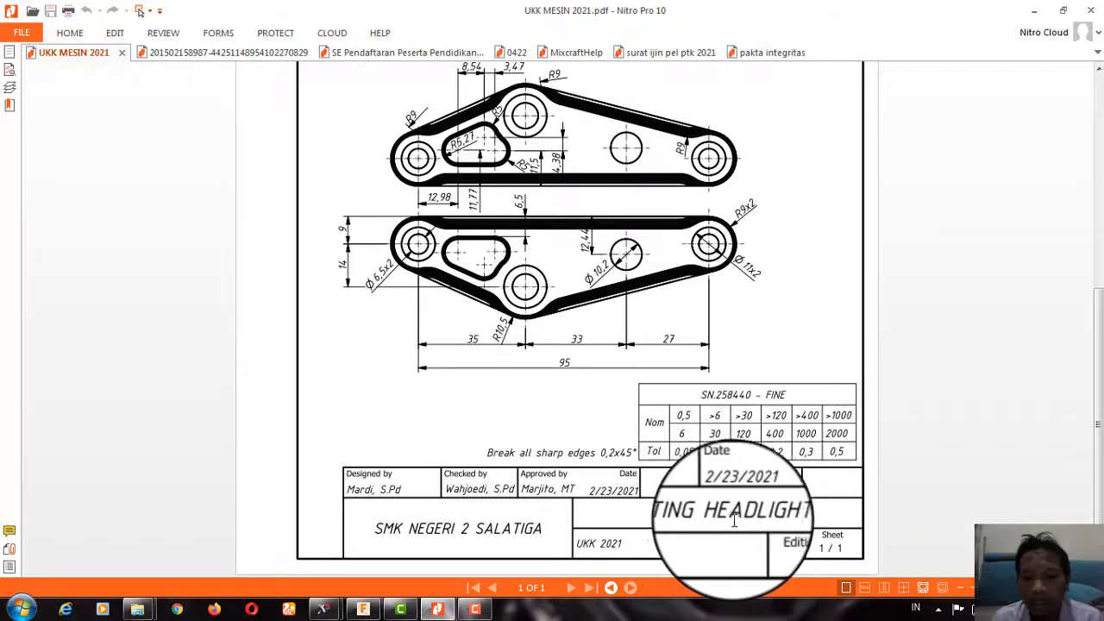
{"action": "scroll", "coordinate": [604, 526], "scroll_direction": "up", "scroll_amount": 6}
{"action": "scroll", "coordinate": [584, 388], "scroll_direction": "down", "scroll_amount": 3}
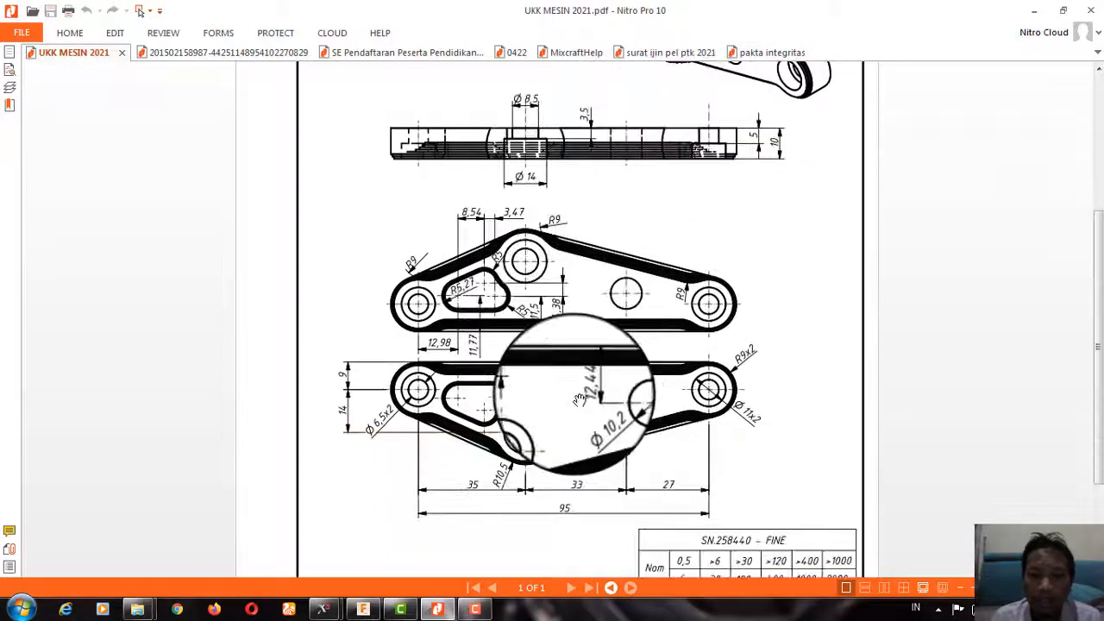
{"action": "scroll", "coordinate": [592, 420], "scroll_direction": "down", "scroll_amount": 1}
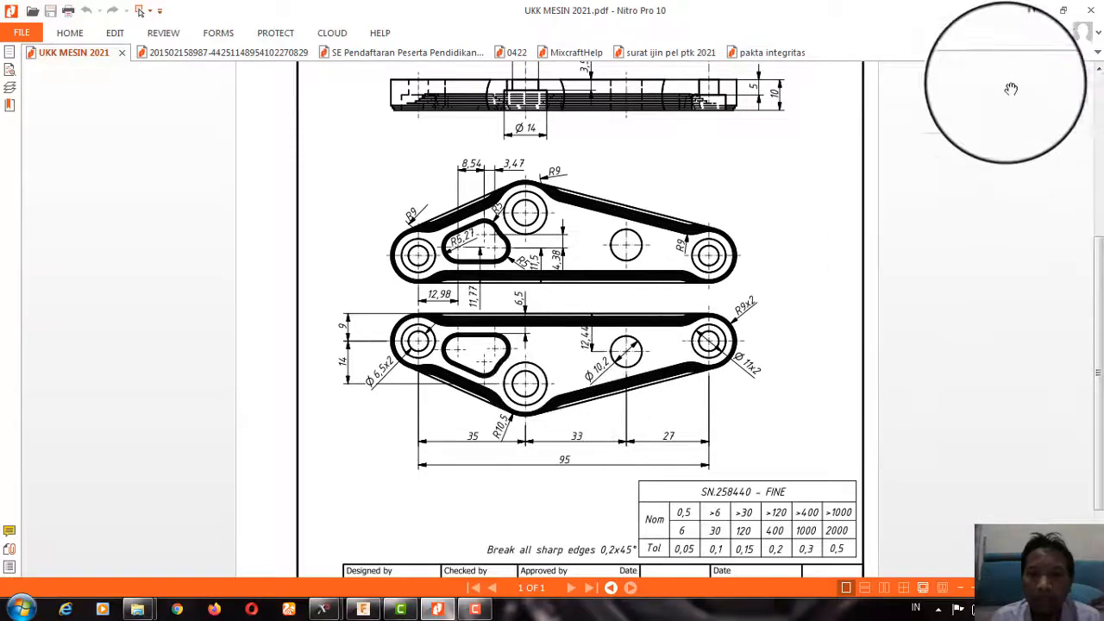
{"action": "left_click", "coordinate": [1028, 14]}
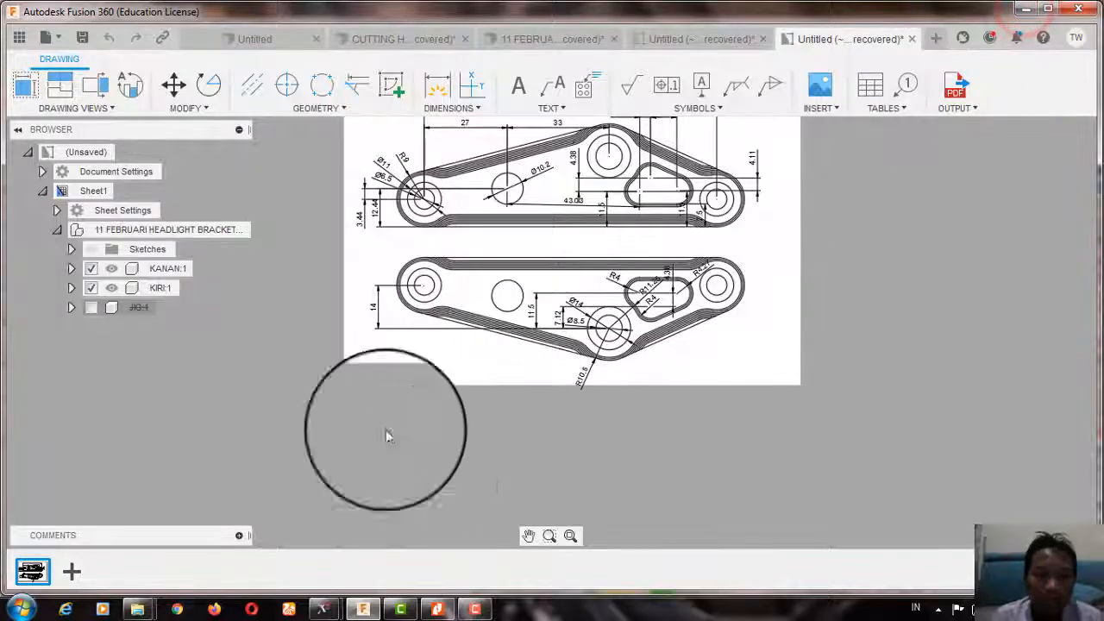
Step: View the CUTTING HEADLIGHT manufacturing model in Fusion 360 and inspect the two brackets on their base in 3D
{"action": "left_click", "coordinate": [377, 39]}
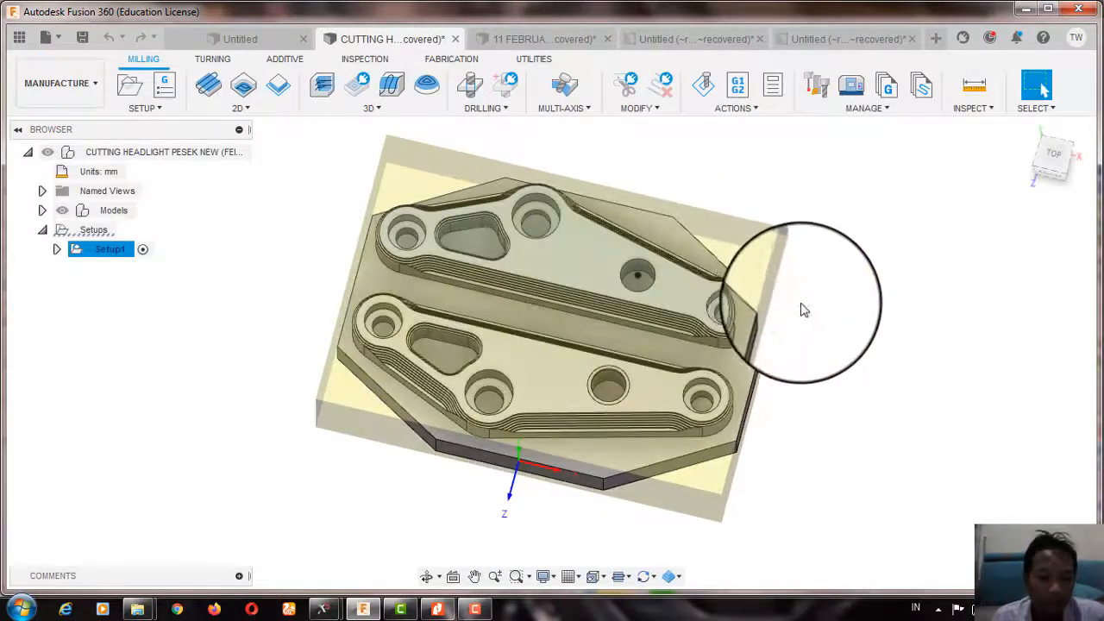
{"action": "left_click", "coordinate": [799, 307]}
{"action": "middle_click_drag", "start_coordinate": [636, 227], "coordinate": [558, 317], "text": "shift"}
{"action": "scroll", "coordinate": [558, 316], "scroll_direction": "up", "scroll_amount": 4}
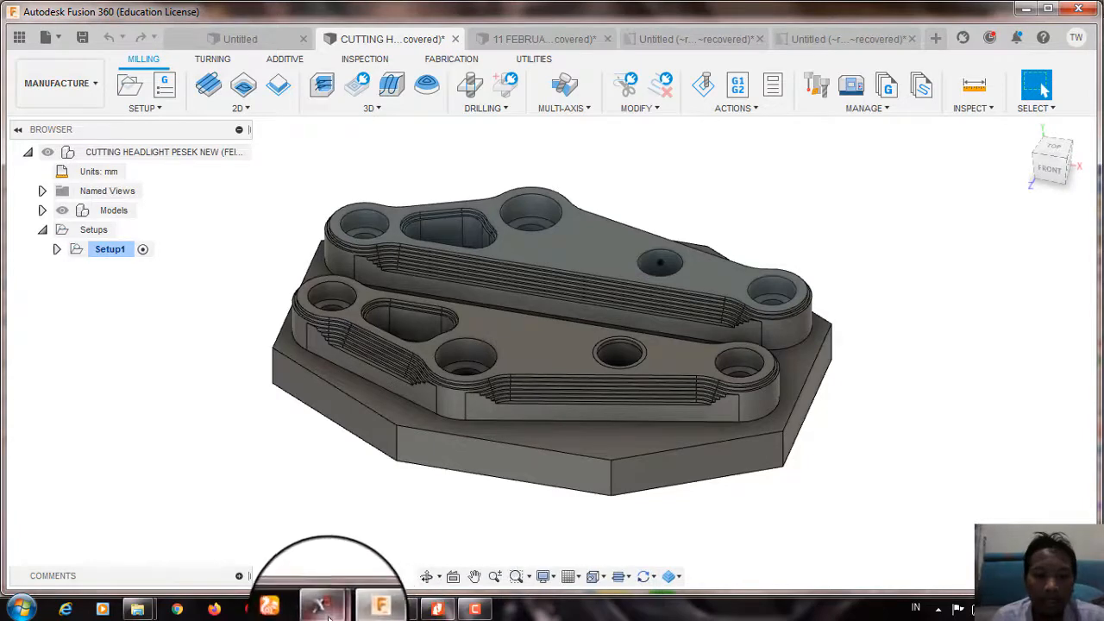
Step: Switch to the empty Mastercam Mill X5 session and set the graphics view to Top (WCS)
{"action": "mouse_move", "coordinate": [321, 609]}
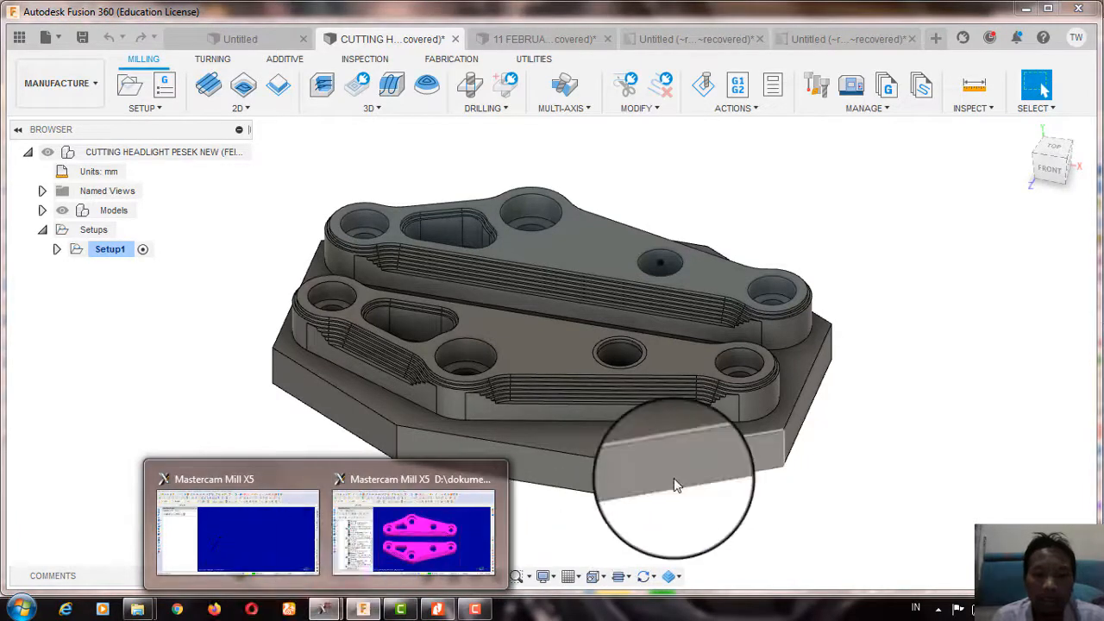
{"action": "left_click", "coordinate": [252, 515]}
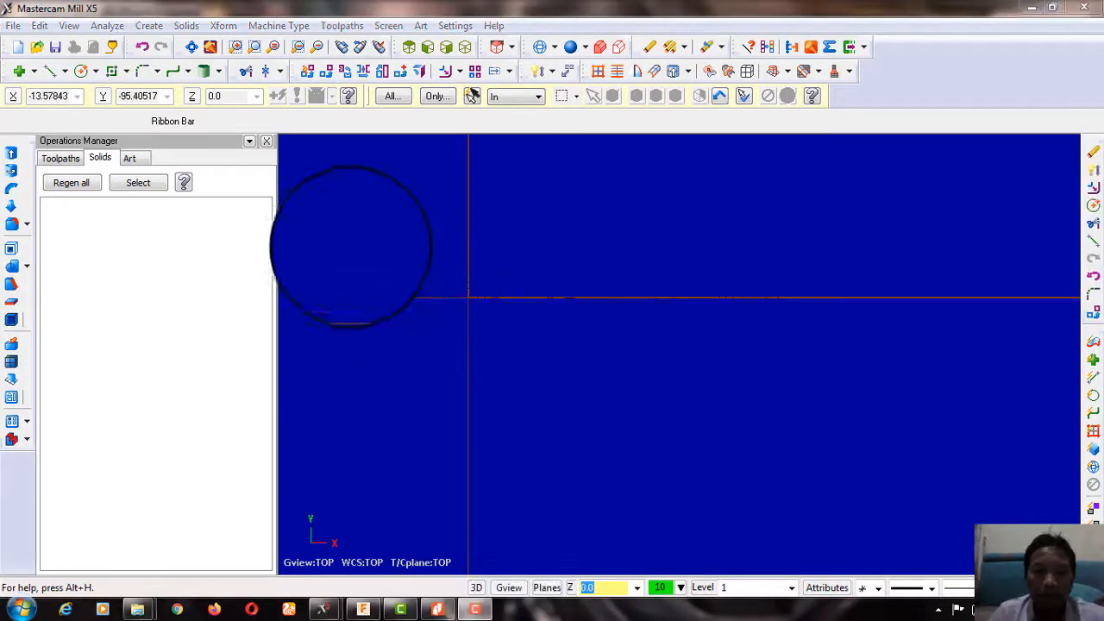
{"action": "right_click", "coordinate": [586, 197]}
{"action": "left_click", "coordinate": [651, 335]}
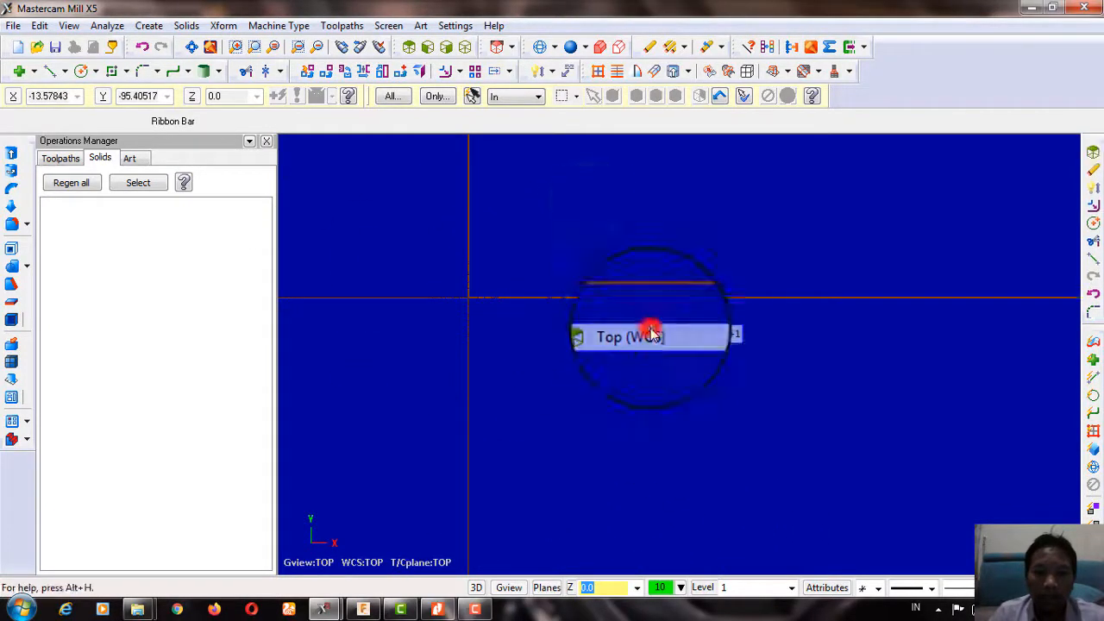
{"action": "scroll", "coordinate": [658, 313], "scroll_direction": "down", "scroll_amount": 2}
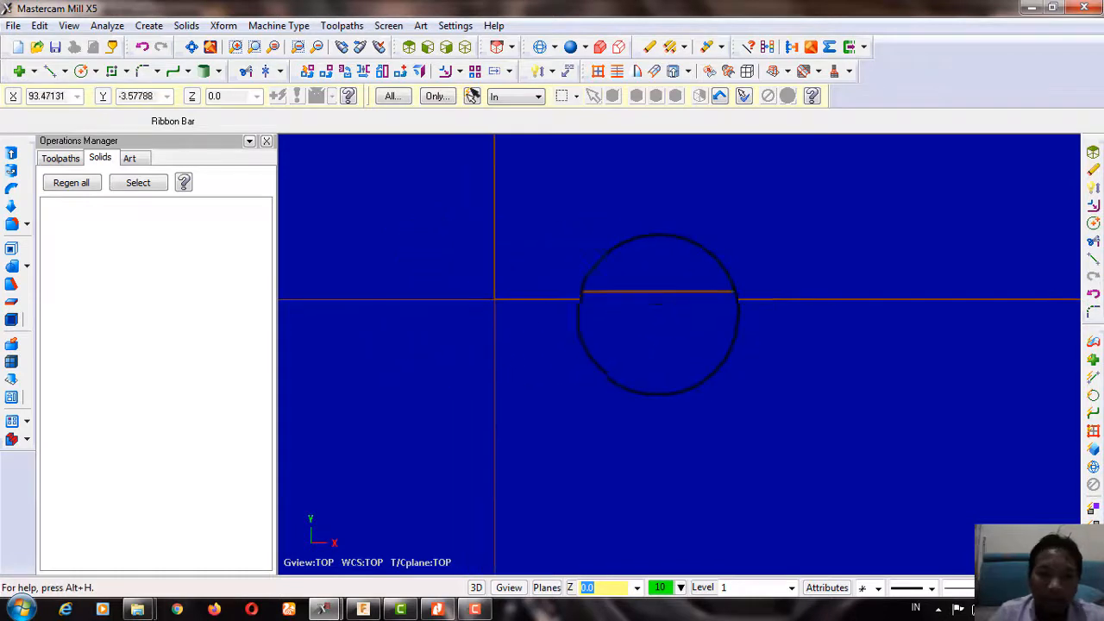
{"action": "scroll", "coordinate": [468, 296], "scroll_direction": "up", "scroll_amount": 5}
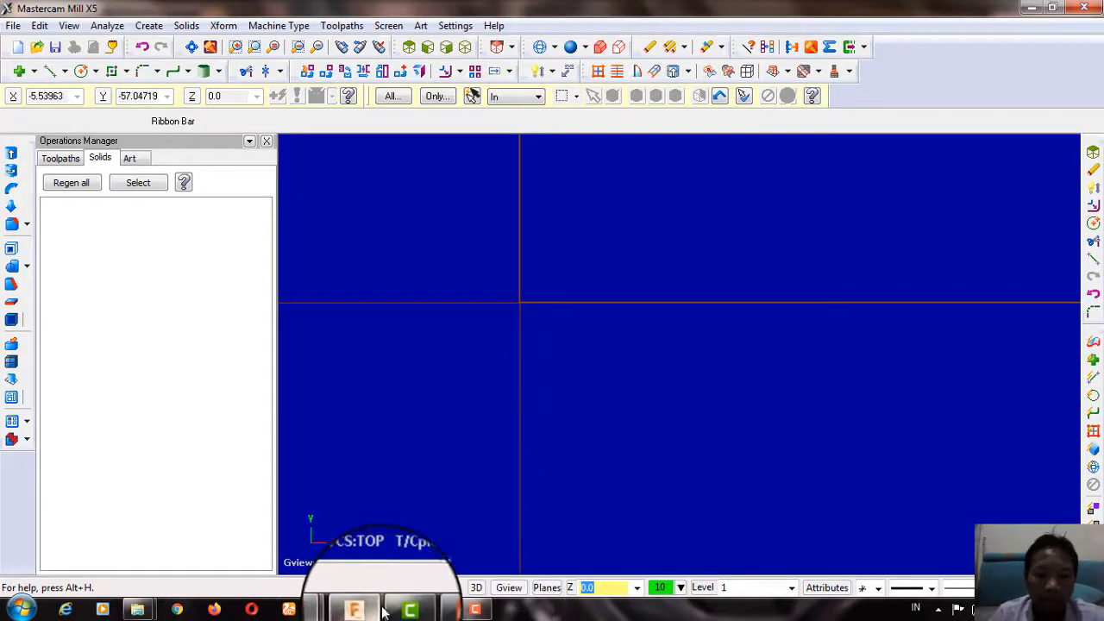
Step: Check the bracket dimensions in the Nitro Pro PDF and draw a 6.5 mm diameter circle centred on the origin in Mastercam
{"action": "mouse_move", "coordinate": [373, 610]}
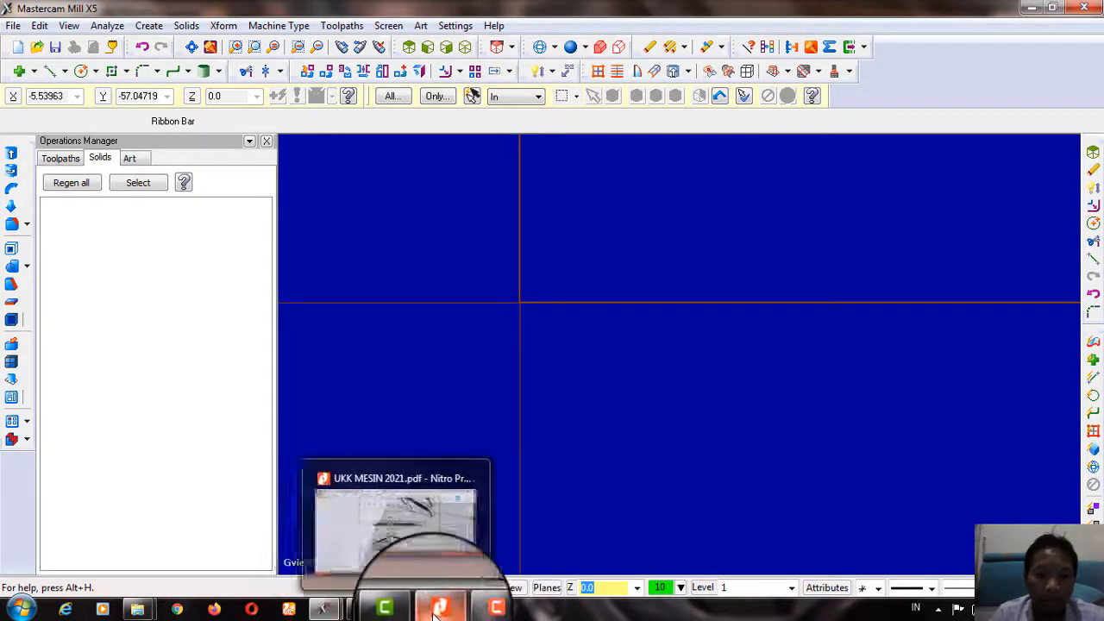
{"action": "left_click", "coordinate": [436, 610]}
{"action": "scroll", "coordinate": [434, 441], "scroll_direction": "down", "scroll_amount": 5}
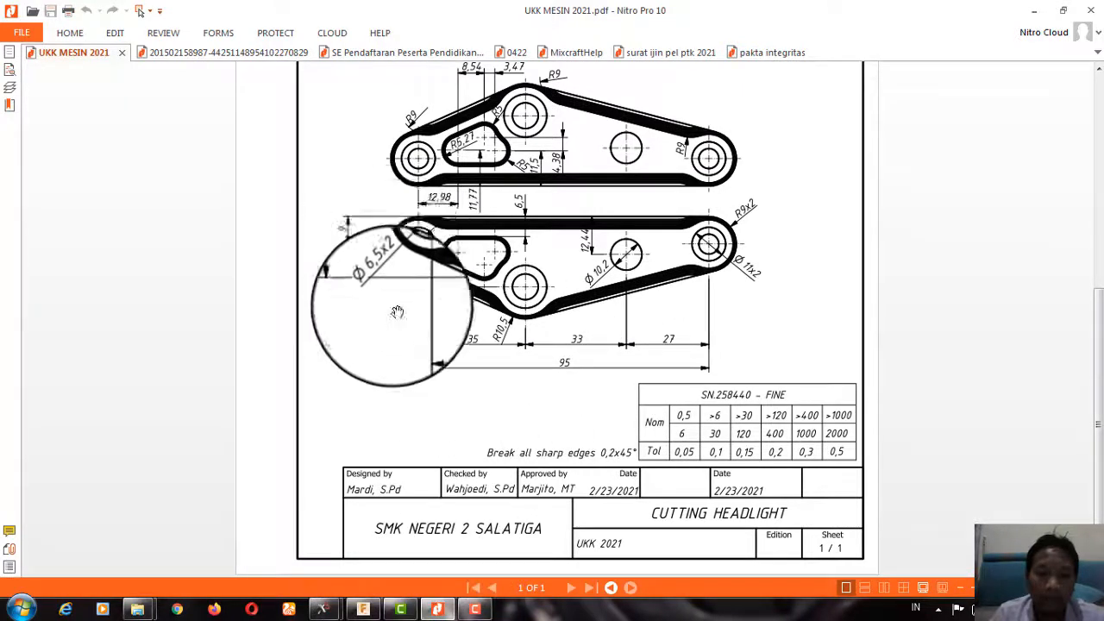
{"action": "scroll", "coordinate": [402, 284], "scroll_direction": "up", "scroll_amount": 3}
{"action": "scroll", "coordinate": [396, 275], "scroll_direction": "down", "scroll_amount": 3}
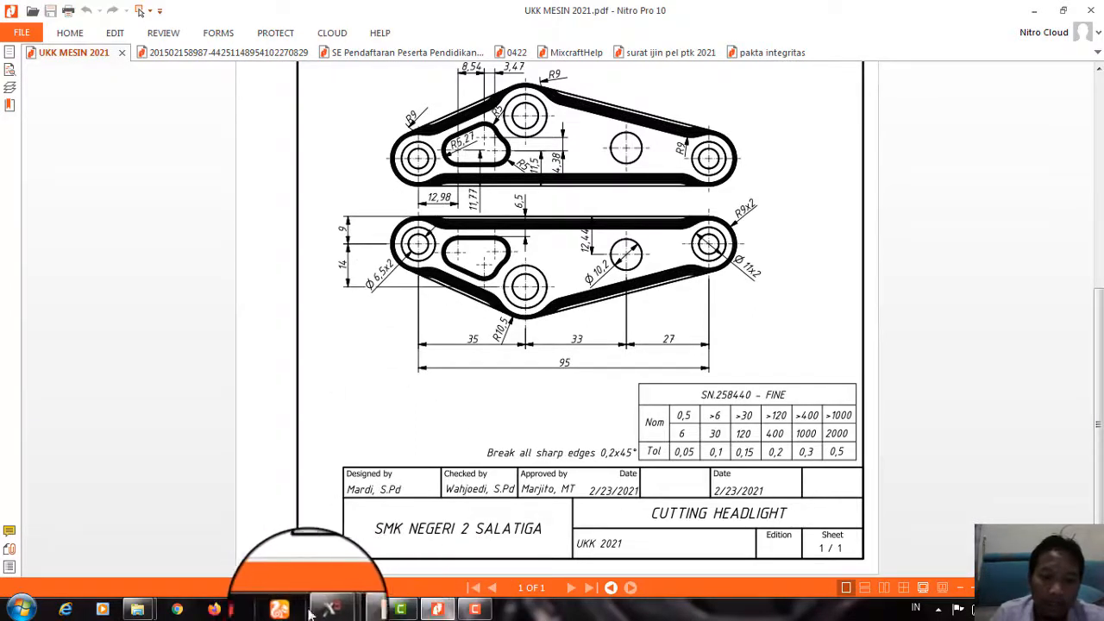
{"action": "mouse_move", "coordinate": [327, 609]}
{"action": "left_click", "coordinate": [264, 547]}
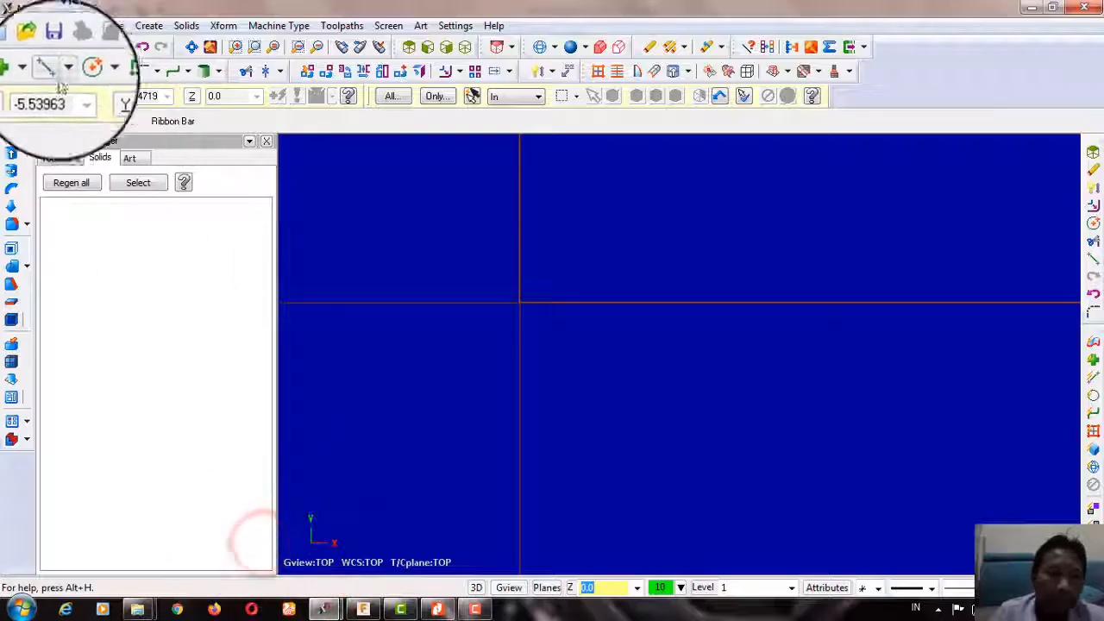
{"action": "left_click", "coordinate": [83, 72]}
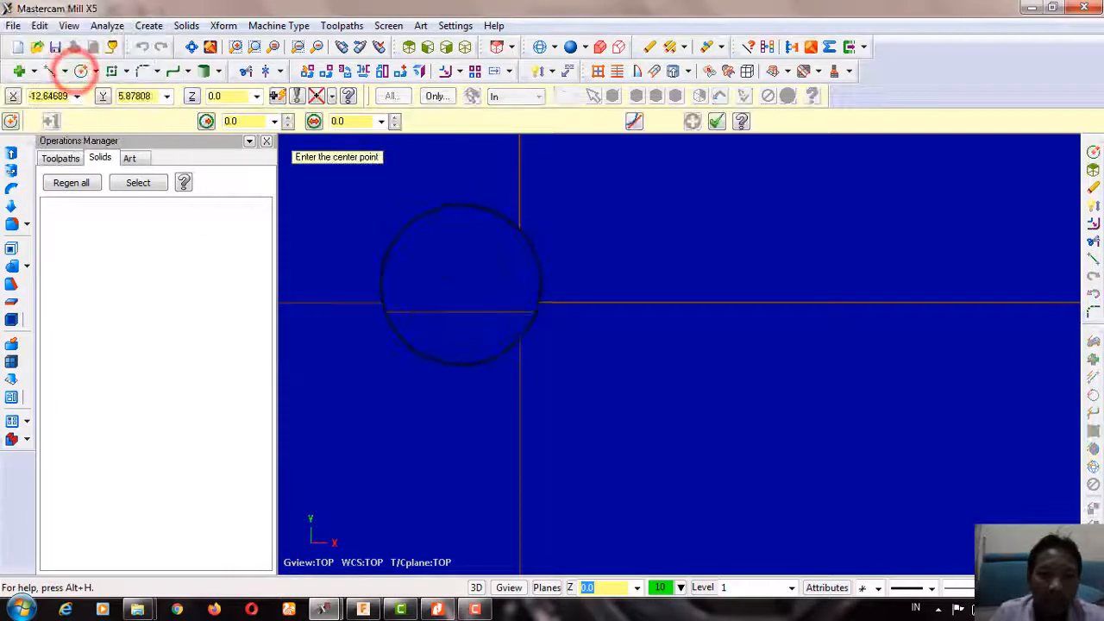
{"action": "left_click", "coordinate": [640, 226]}
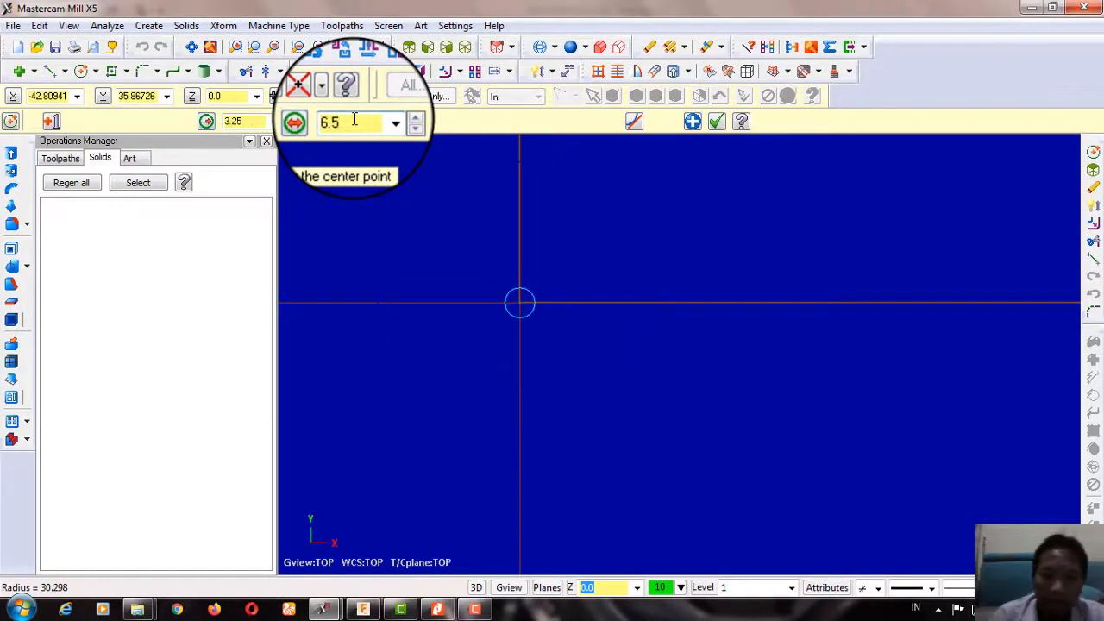
Step: Draw a concentric circle at the origin with a diameter of 11 mm
{"action": "left_click", "coordinate": [520, 303]}
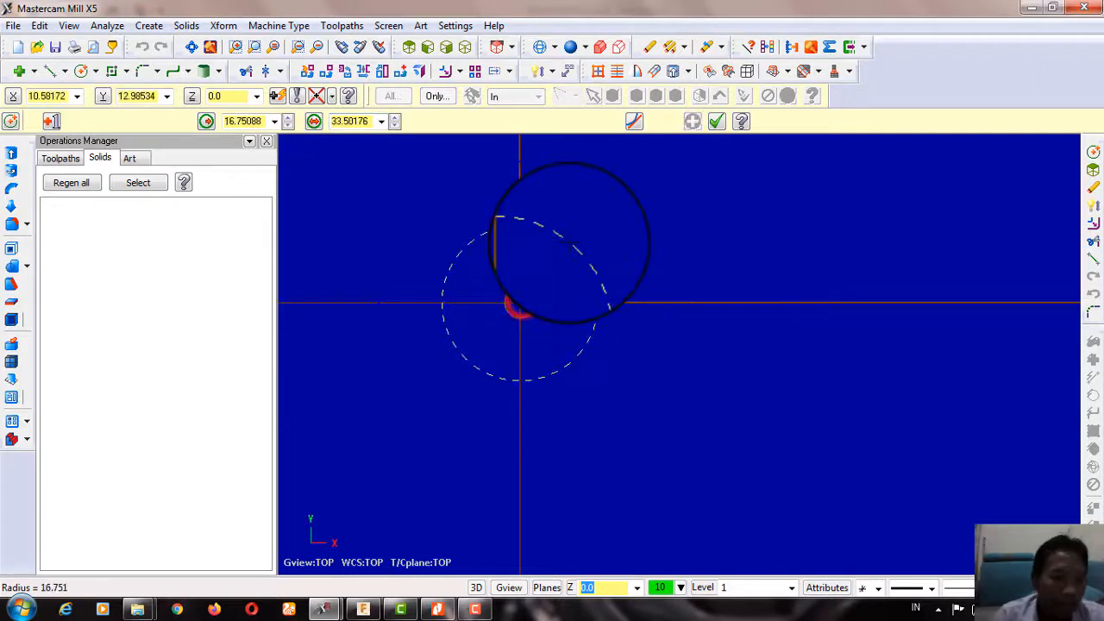
{"action": "left_click", "coordinate": [567, 242]}
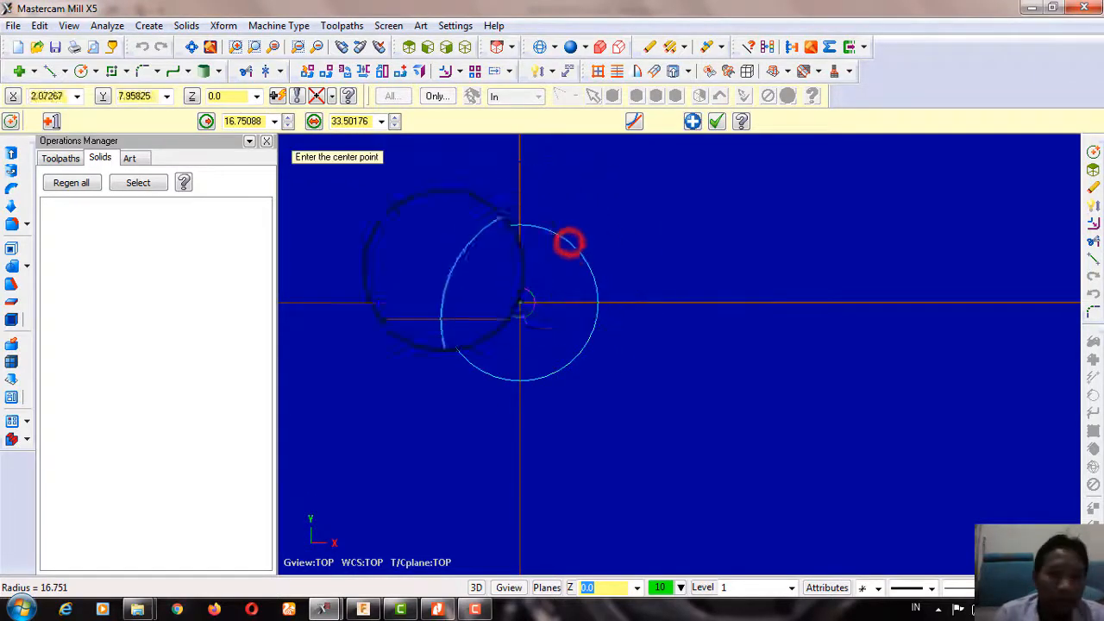
{"action": "type", "text": "11.0"}
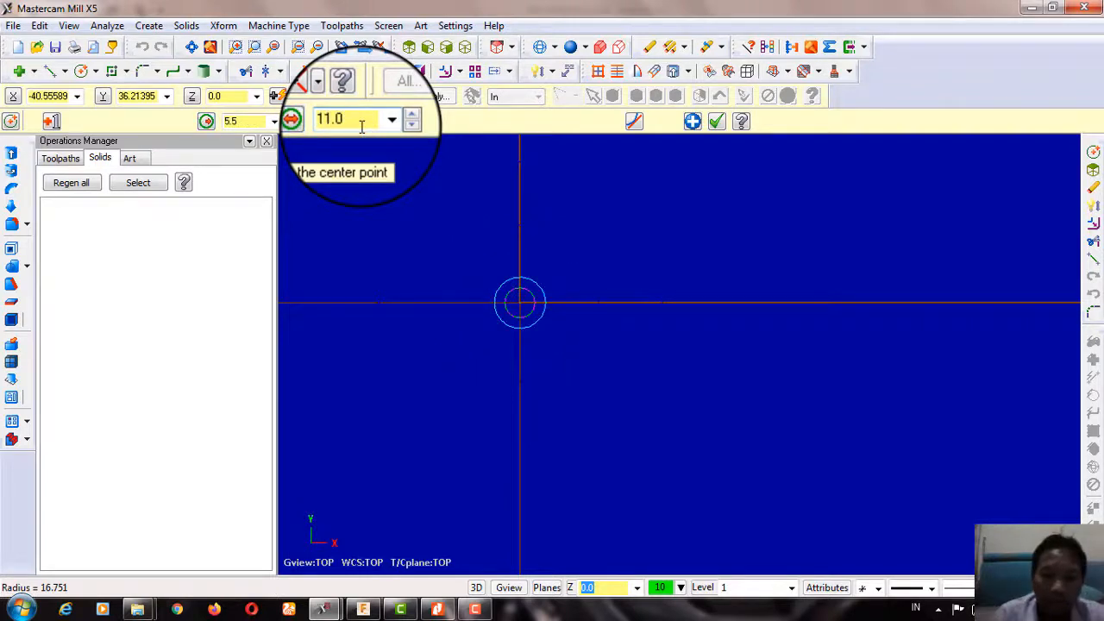
Step: Add a third concentric circle at the origin with a radius of 9 mm
{"action": "left_click", "coordinate": [522, 303]}
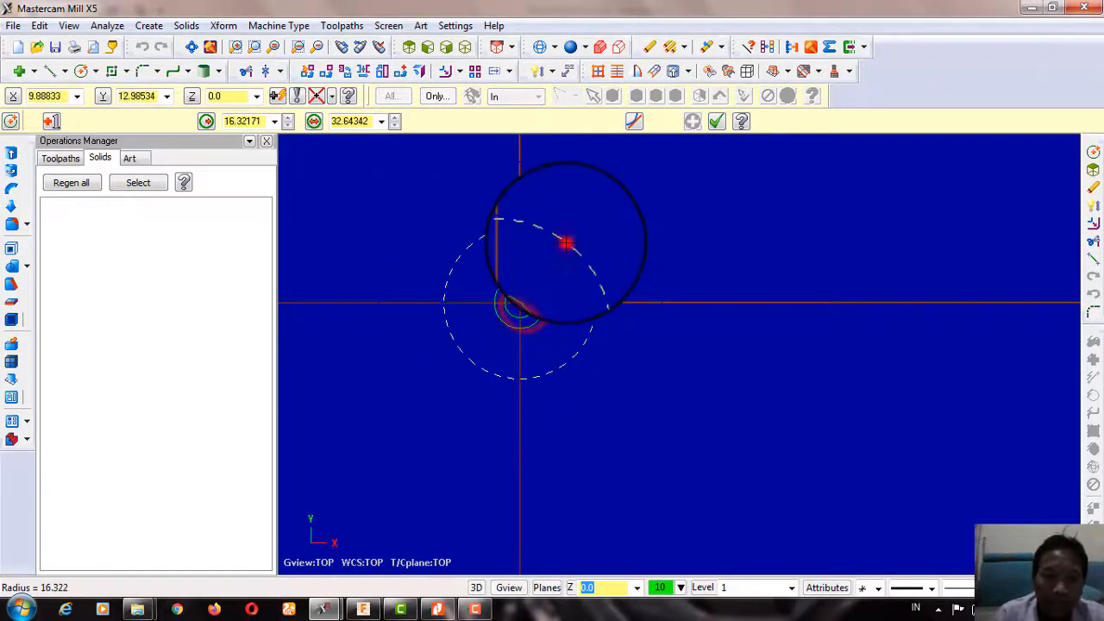
{"action": "left_click", "coordinate": [565, 242]}
{"action": "left_click", "coordinate": [246, 118]}
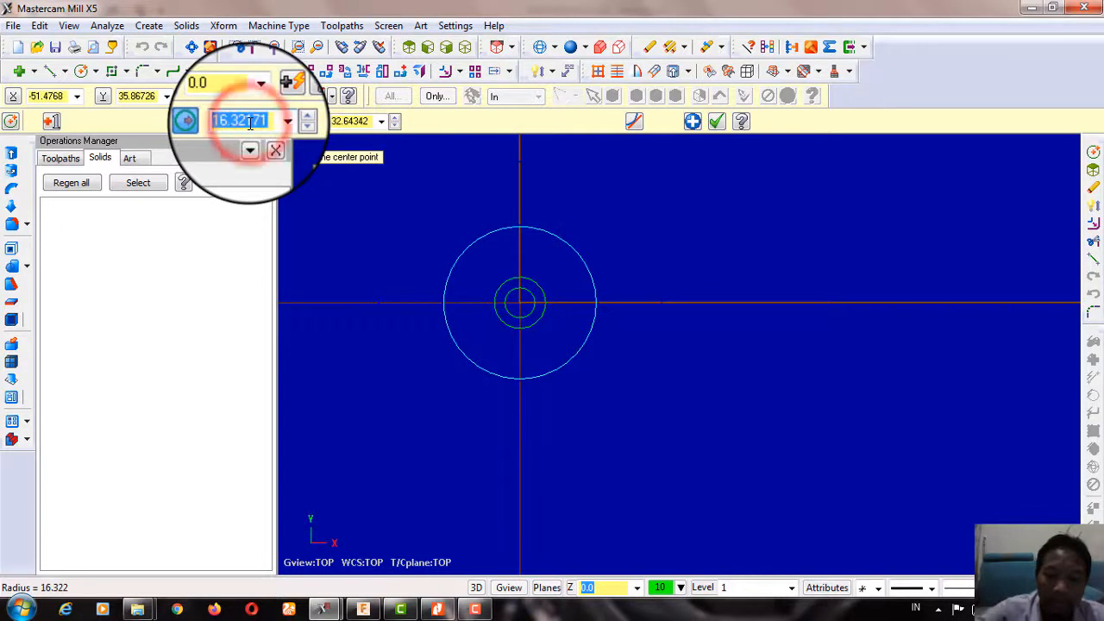
{"action": "type", "text": "96"}
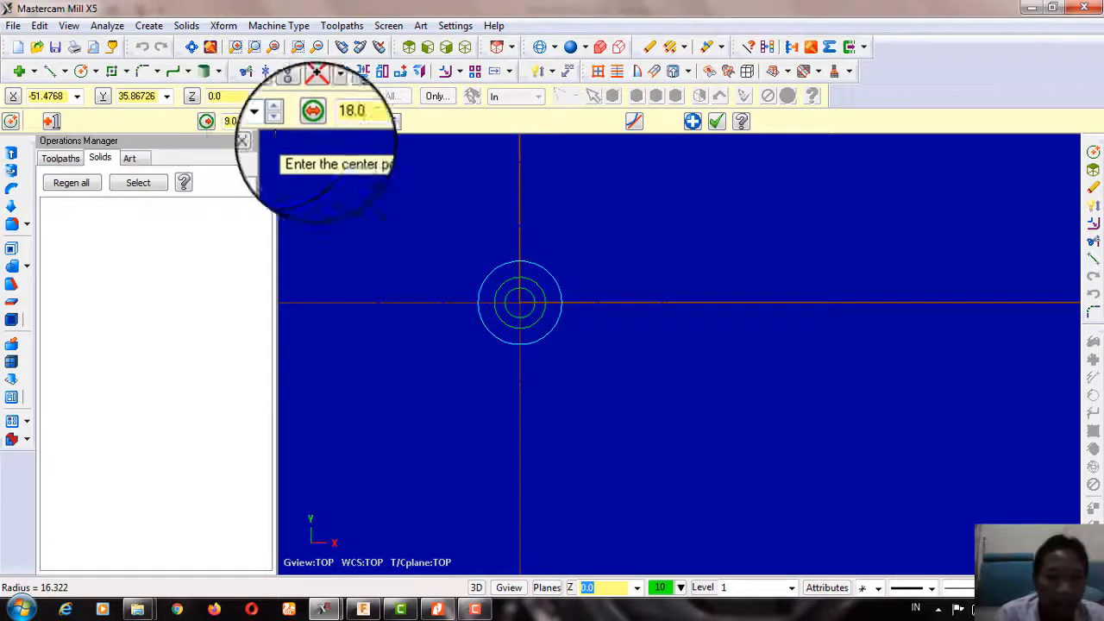
Step: Draw a fourth circle centred on the origin with a radius of 8 mm
{"action": "left_click", "coordinate": [522, 302]}
{"action": "left_click", "coordinate": [575, 234]}
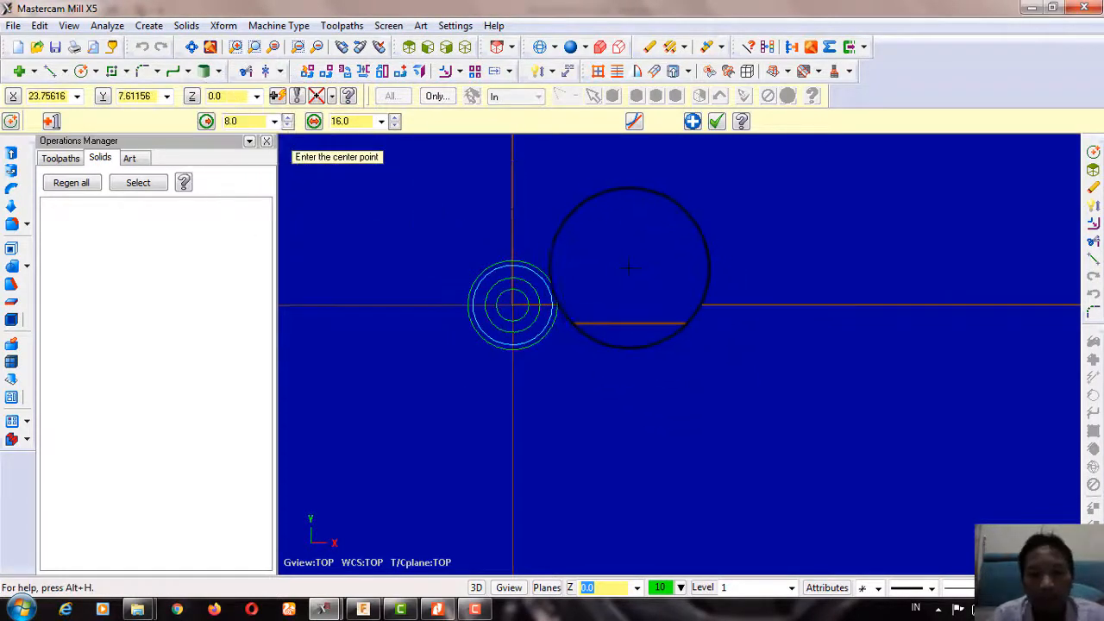
{"action": "scroll", "coordinate": [560, 274], "scroll_direction": "up", "scroll_amount": 2}
{"action": "scroll", "coordinate": [345, 271], "scroll_direction": "down", "scroll_amount": 1}
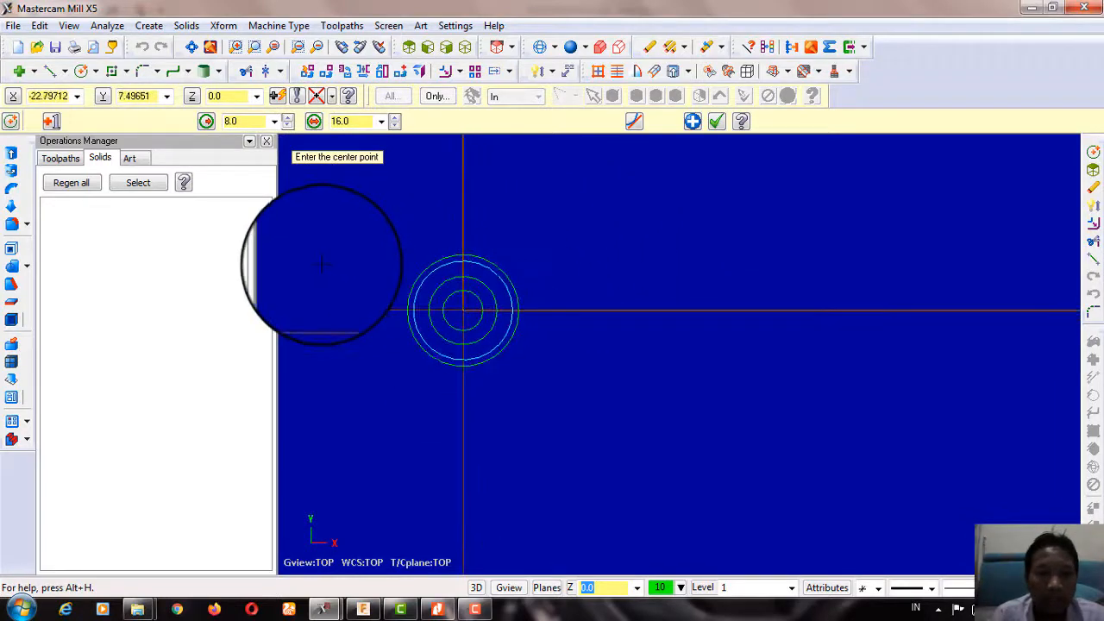
Step: Check the hole spacing in the PDF and draw a 14 mm diameter circle in Mastercam, 35 mm right of and 14 mm below the origin
{"action": "left_click", "coordinate": [437, 609]}
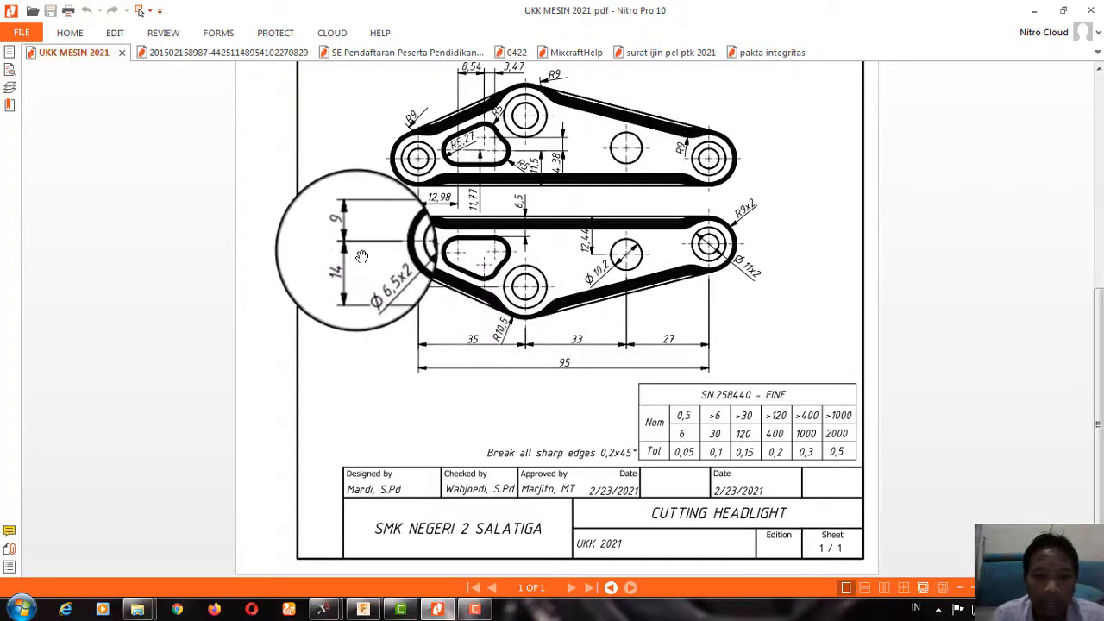
{"action": "left_click", "coordinate": [364, 609]}
{"action": "left_click", "coordinate": [364, 610]}
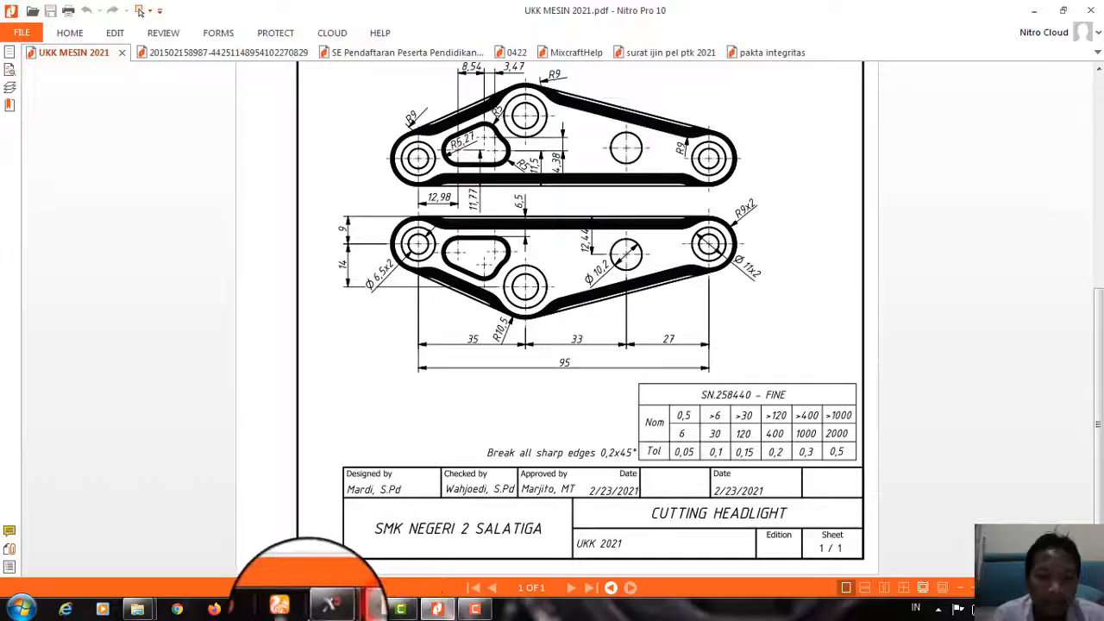
{"action": "mouse_move", "coordinate": [321, 608]}
{"action": "left_click", "coordinate": [246, 546]}
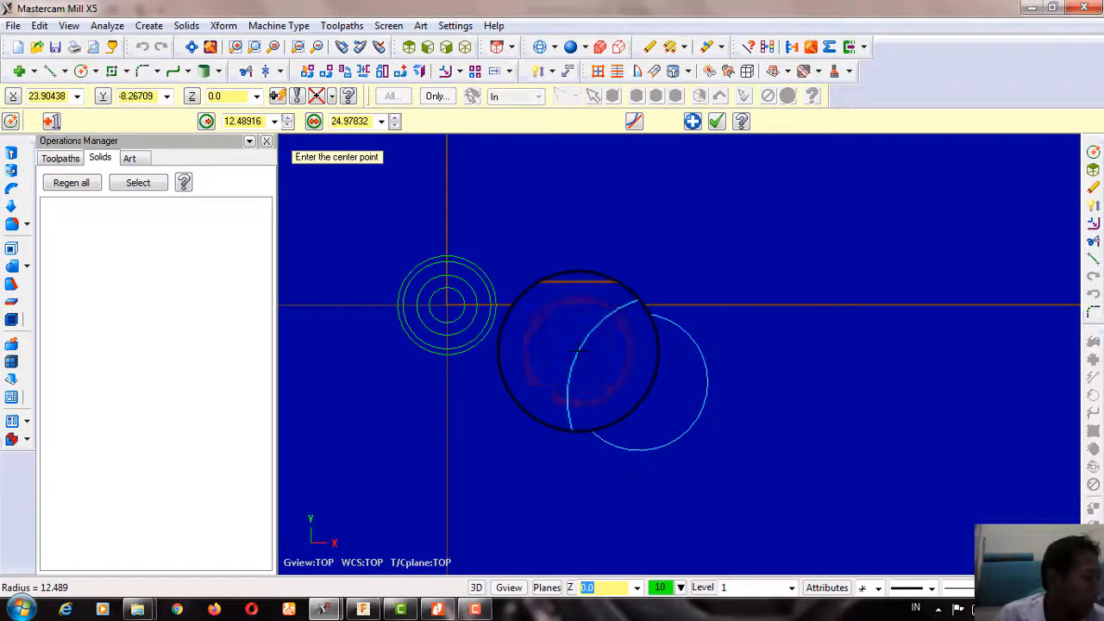
{"action": "left_click", "coordinate": [358, 121]}
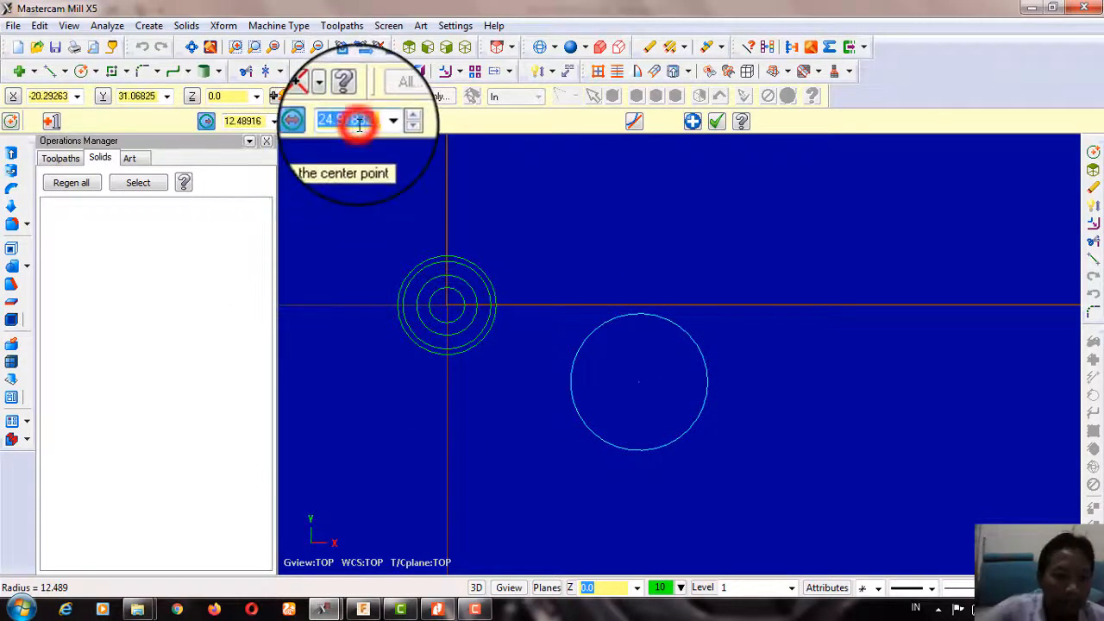
{"action": "type", "text": "14.0"}
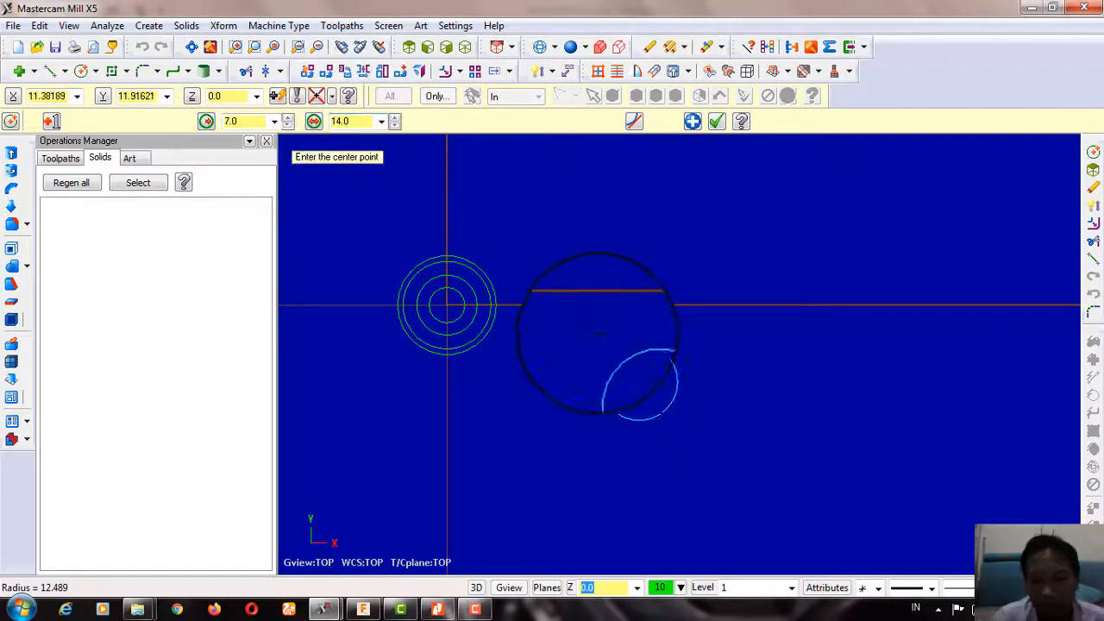
Step: Add two circles concentric with the 14 mm circle, one 8.5 mm in diameter and one with a 10.5 mm radius
{"action": "left_click", "coordinate": [639, 381]}
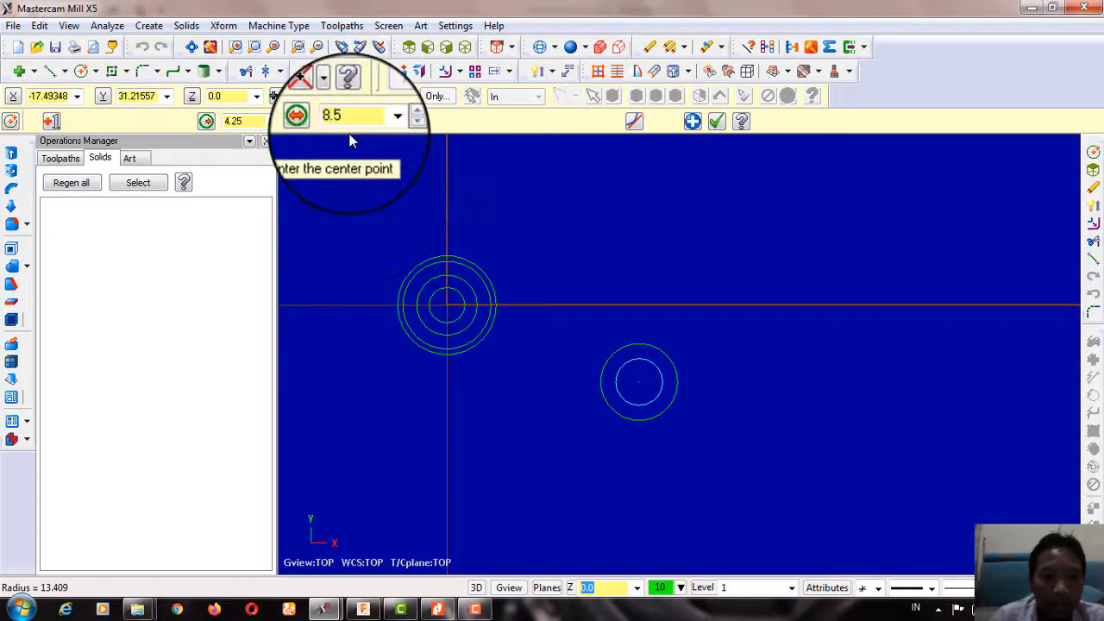
{"action": "left_click", "coordinate": [639, 383]}
{"action": "left_click", "coordinate": [666, 304]}
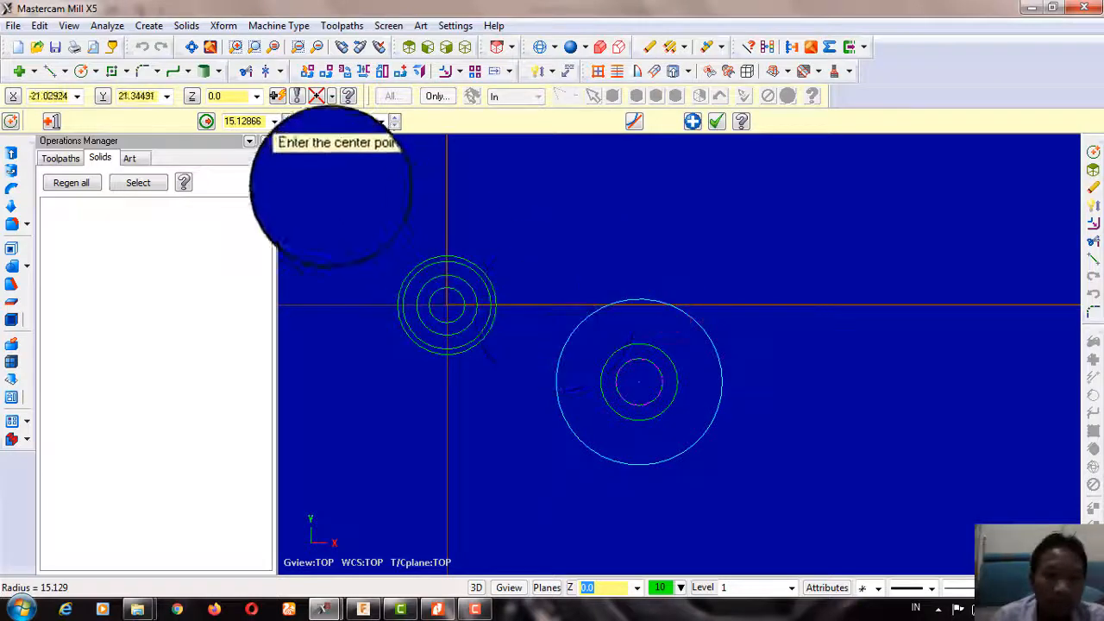
{"action": "left_click", "coordinate": [362, 118]}
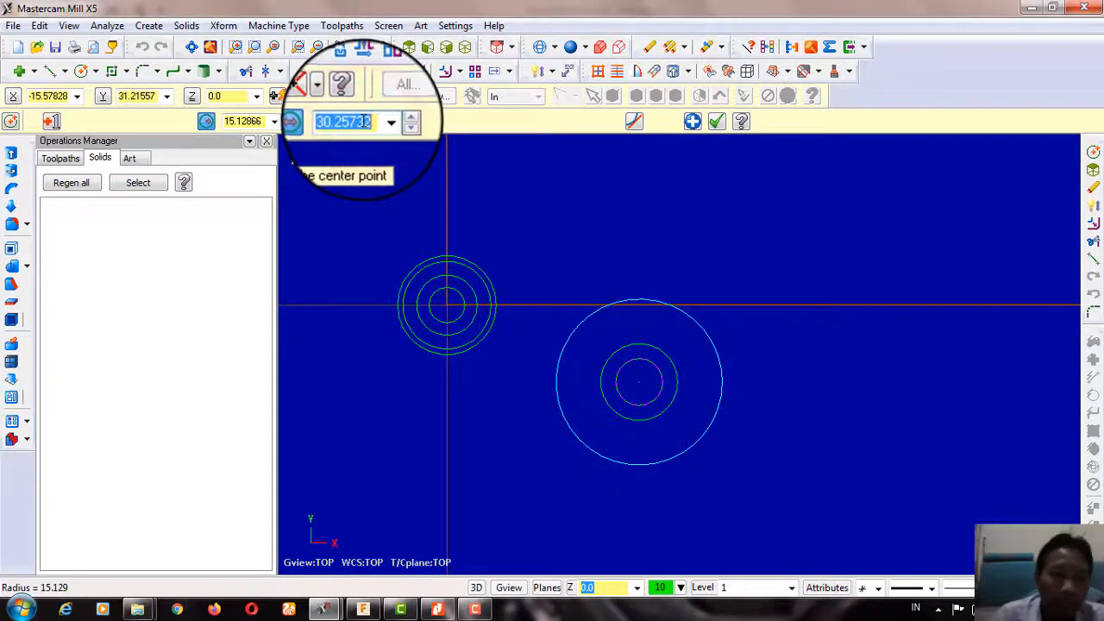
{"action": "left_click", "coordinate": [250, 121]}
{"action": "type", "text": "1"}
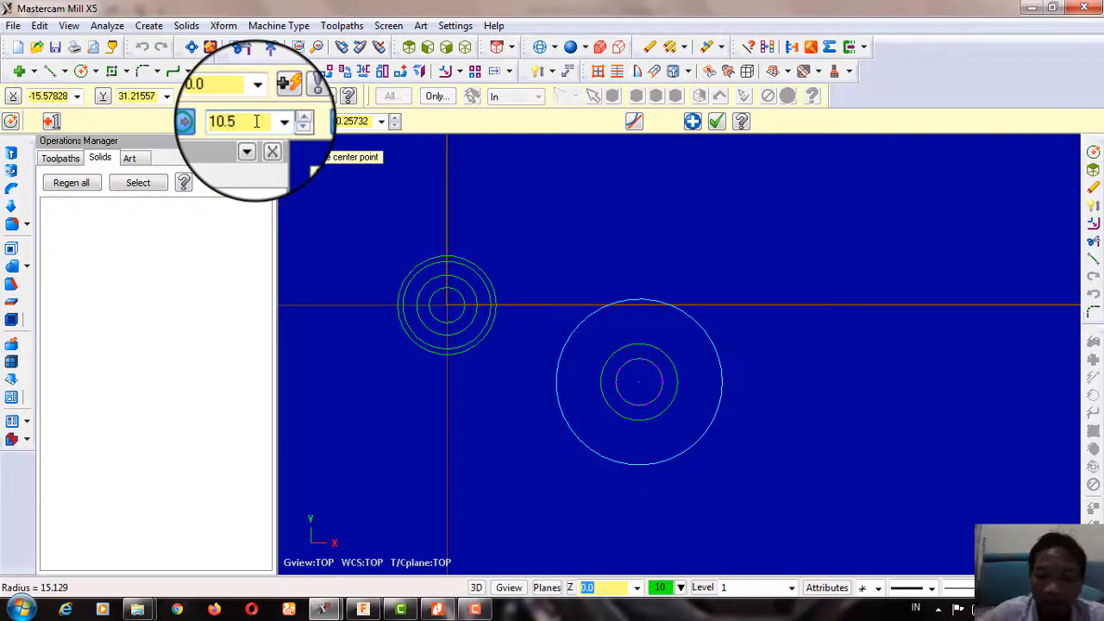
Step: Draw a small 1 mm diameter circle at the centre of the 10.5 mm radius circle
{"action": "left_click", "coordinate": [639, 382]}
{"action": "left_click", "coordinate": [664, 343]}
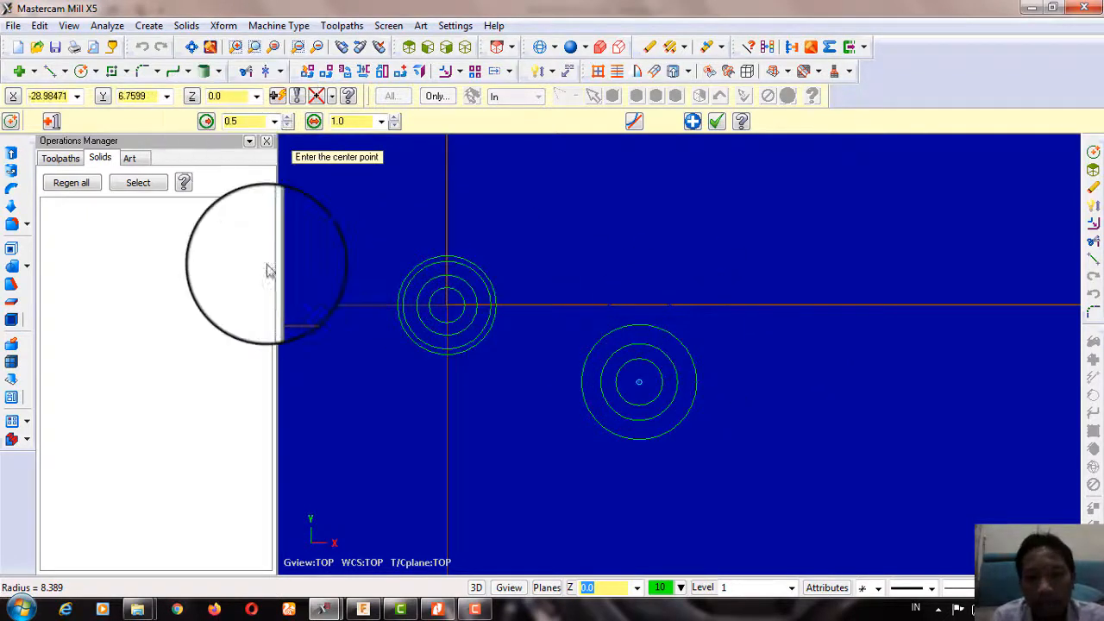
Step: Check the PDF and draw a 10.2 mm diameter circle 33 mm right of the 14 mm circle and 12.44 mm below the bracket's upper edge
{"action": "left_click", "coordinate": [436, 609]}
{"action": "left_click_drag", "start_coordinate": [625, 256], "coordinate": [625, 304]}
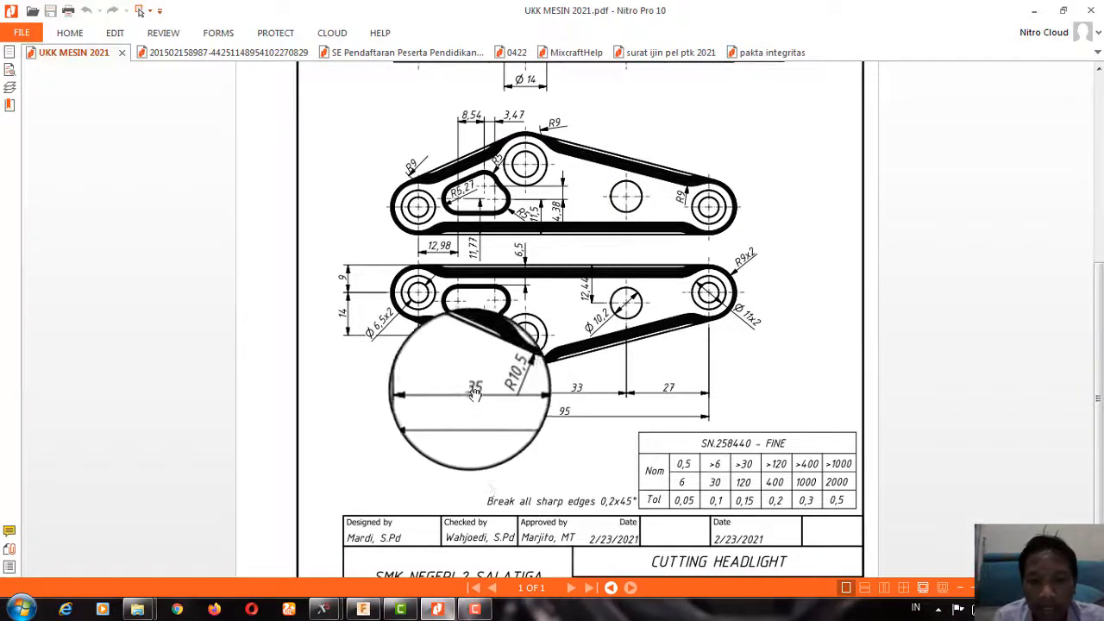
{"action": "left_click", "coordinate": [447, 612]}
{"action": "left_click", "coordinate": [84, 71]}
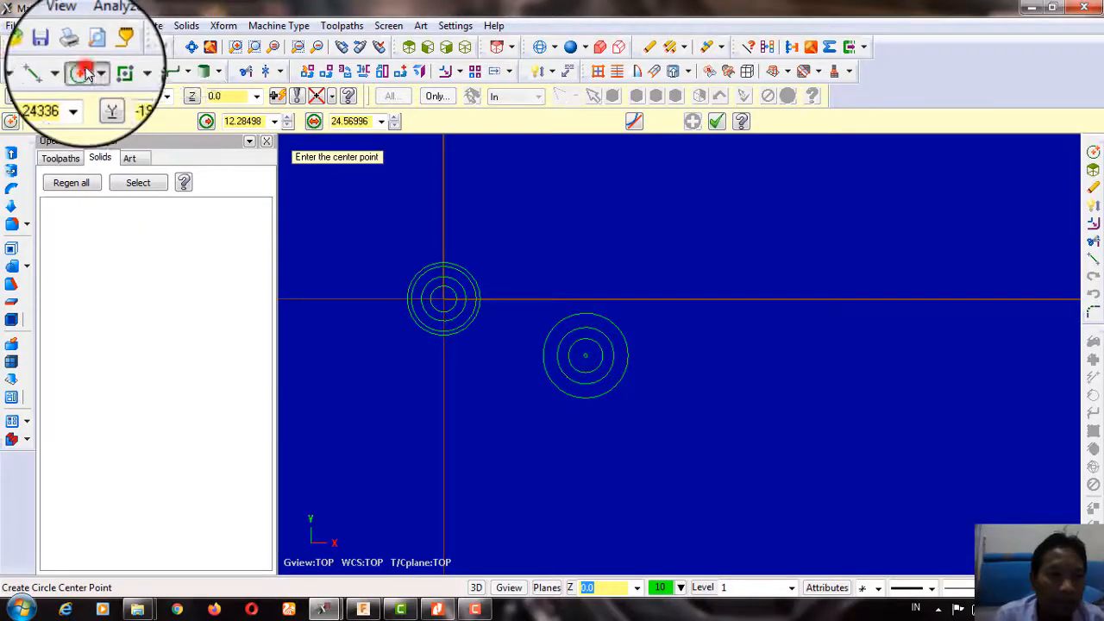
{"action": "key", "text": "Escape"}
{"action": "left_click", "coordinate": [83, 71]}
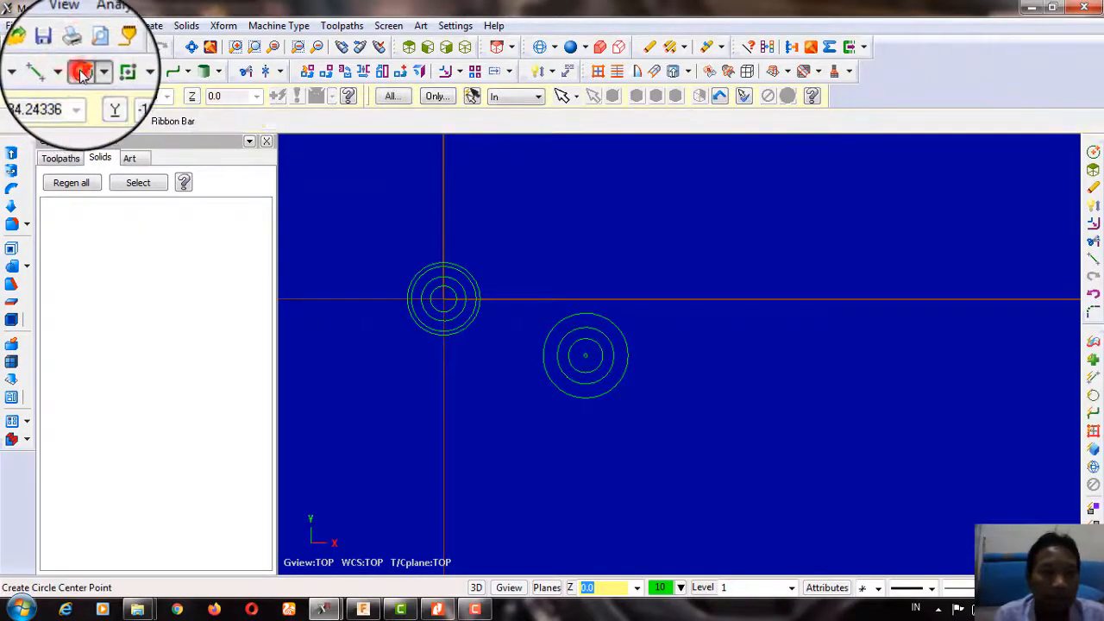
{"action": "left_click", "coordinate": [65, 94]}
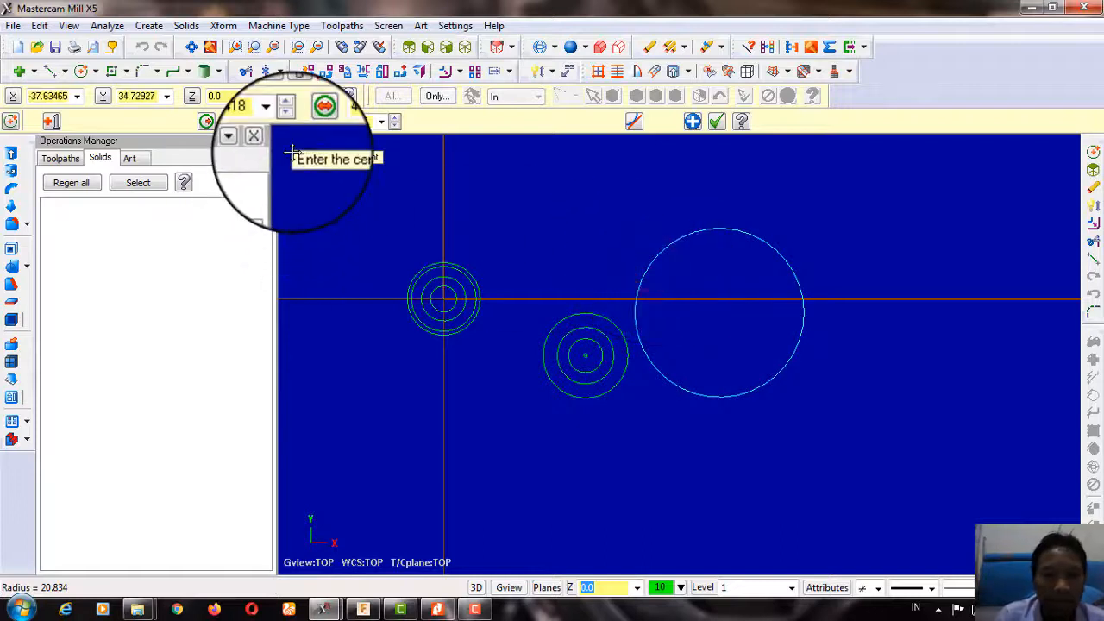
{"action": "left_click", "coordinate": [349, 120]}
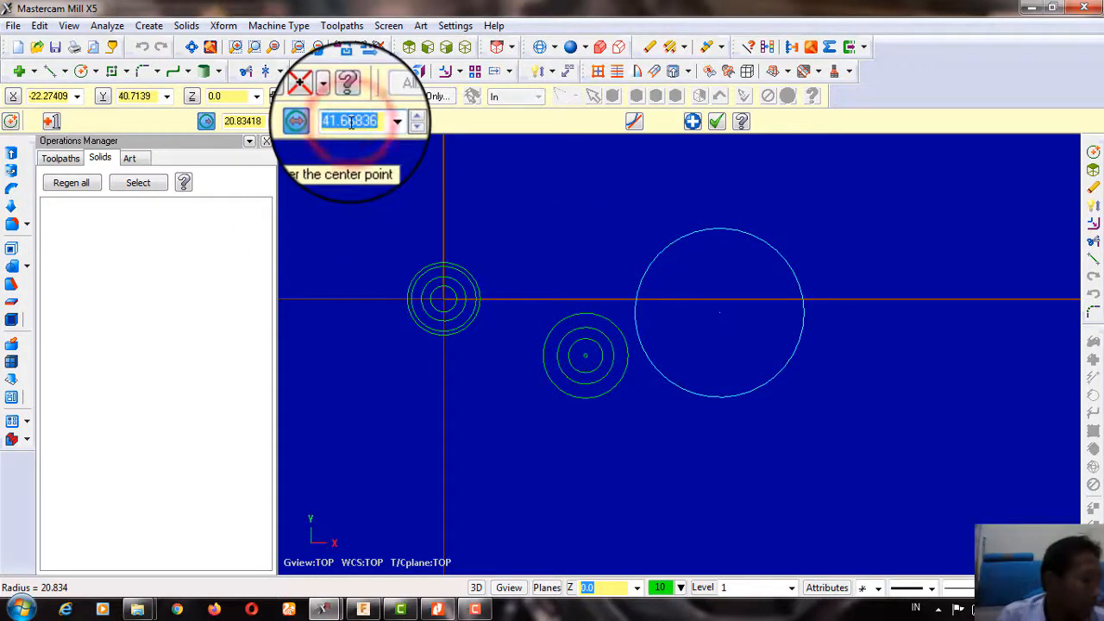
{"action": "type", "text": "10.2"}
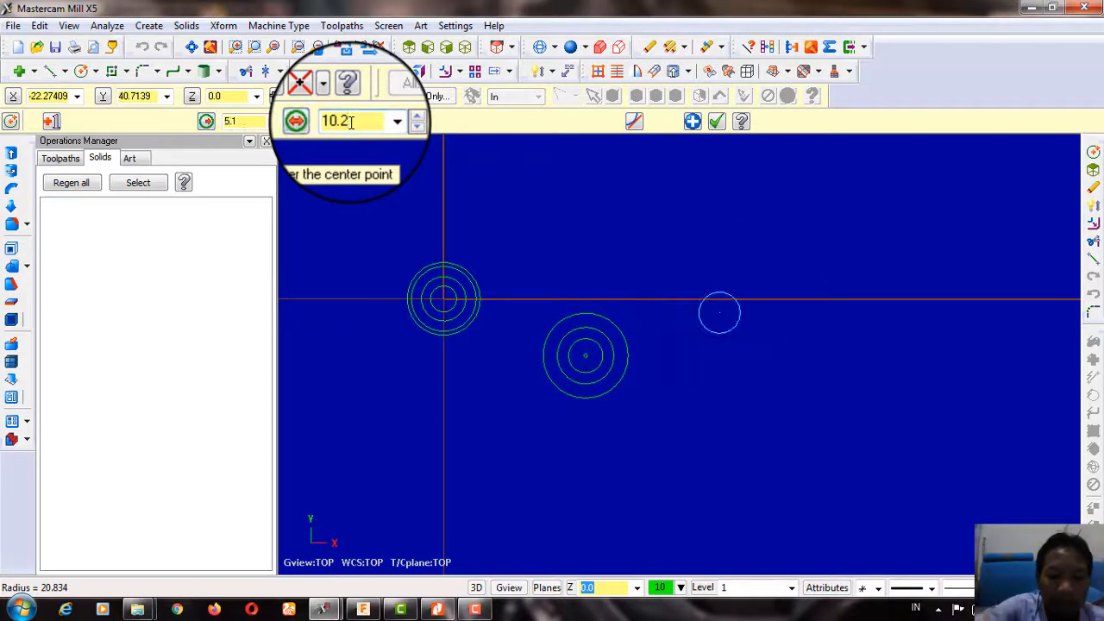
{"action": "scroll", "coordinate": [574, 193], "scroll_direction": "up", "scroll_amount": 1}
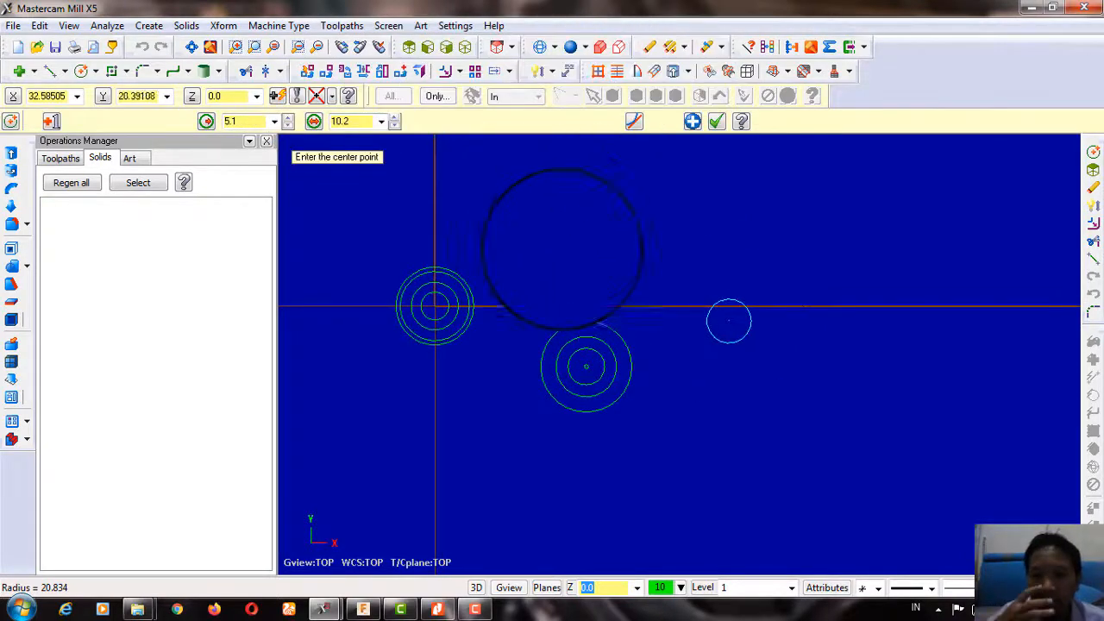
Step: Check the overall hole spacing in the PDF and translate a copy of the four concentric origin circles 95 mm along X
{"action": "left_click", "coordinate": [438, 610]}
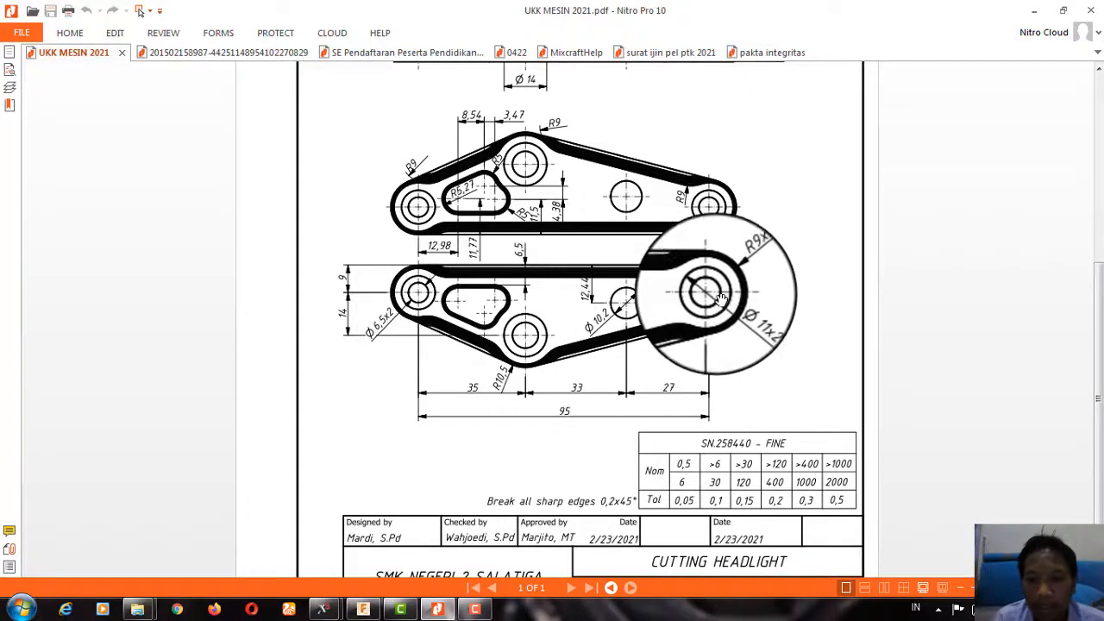
{"action": "left_click", "coordinate": [475, 610]}
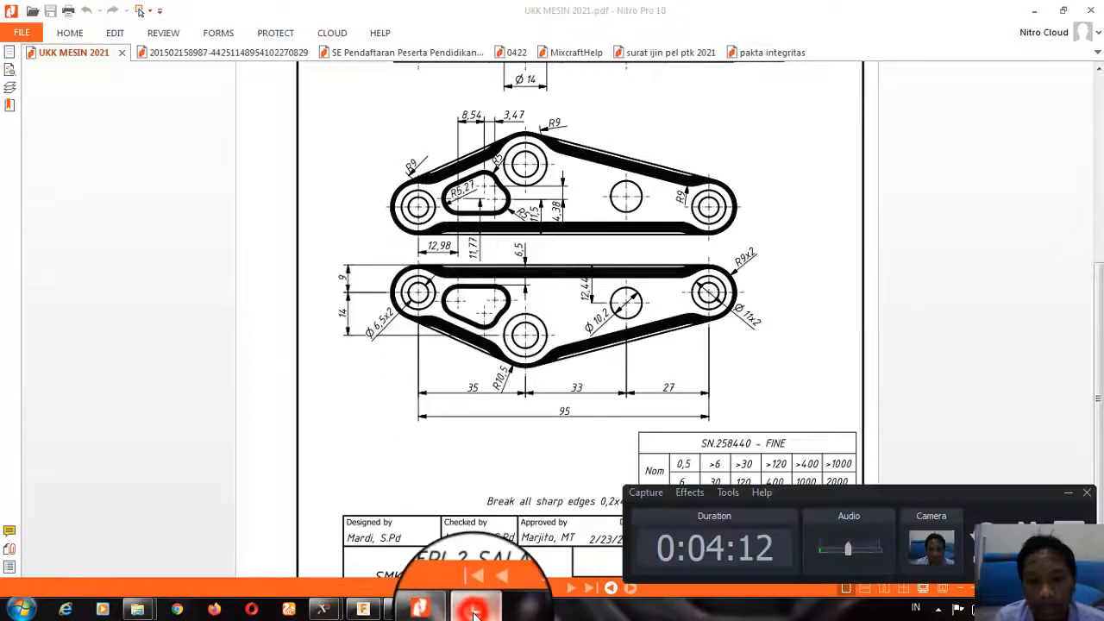
{"action": "left_click", "coordinate": [474, 610]}
{"action": "mouse_move", "coordinate": [323, 610]}
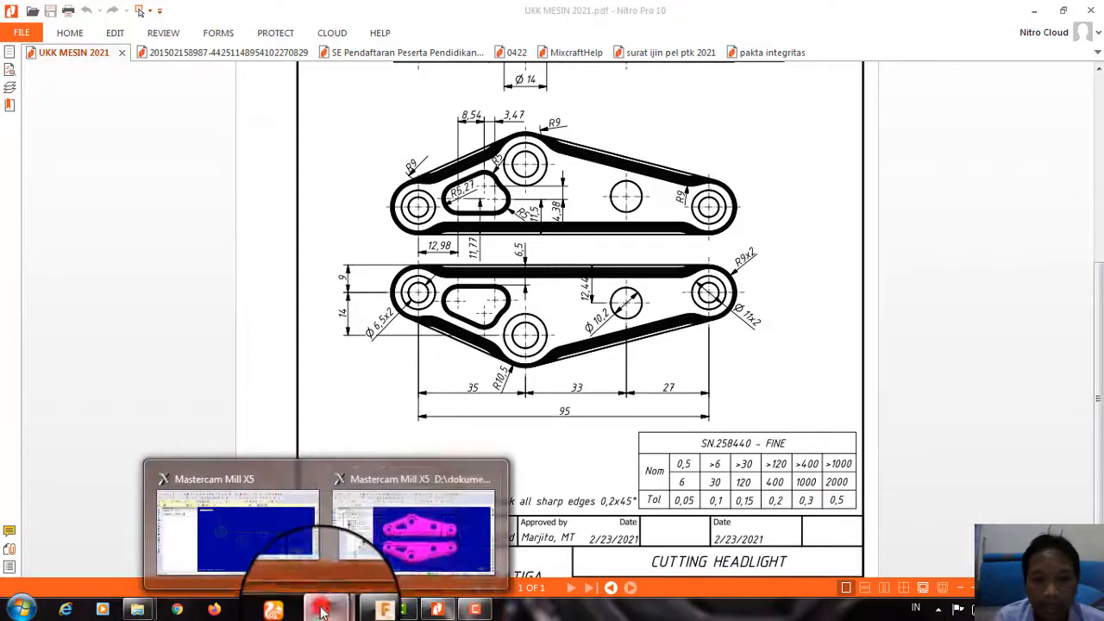
{"action": "left_click", "coordinate": [263, 528]}
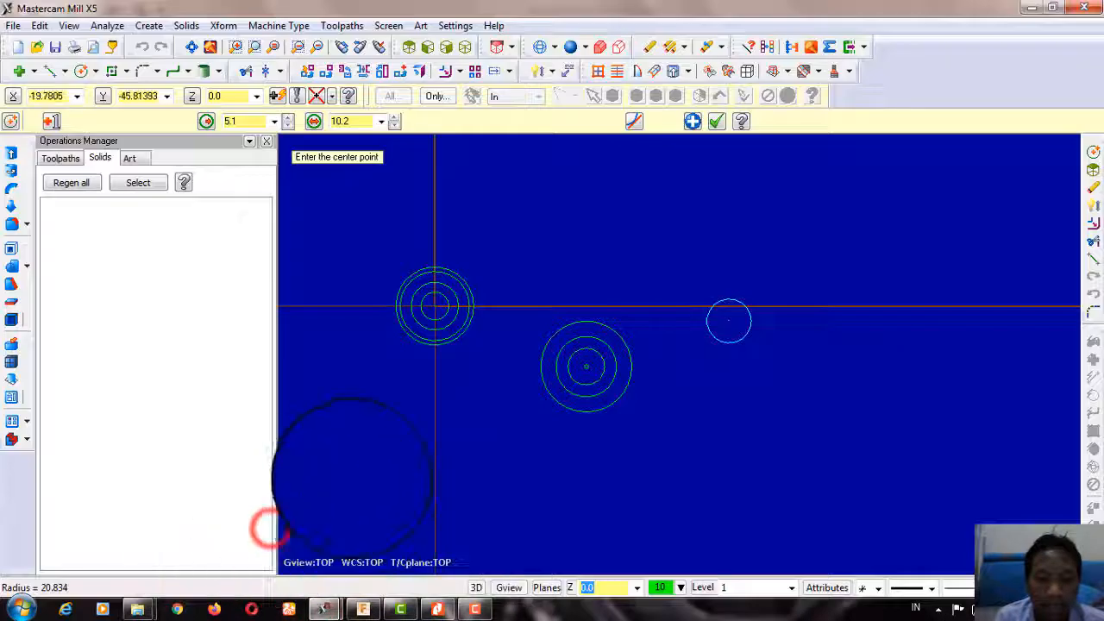
{"action": "left_click", "coordinate": [324, 74]}
{"action": "left_click_drag", "start_coordinate": [359, 237], "coordinate": [489, 379]}
{"action": "key", "text": "Return"}
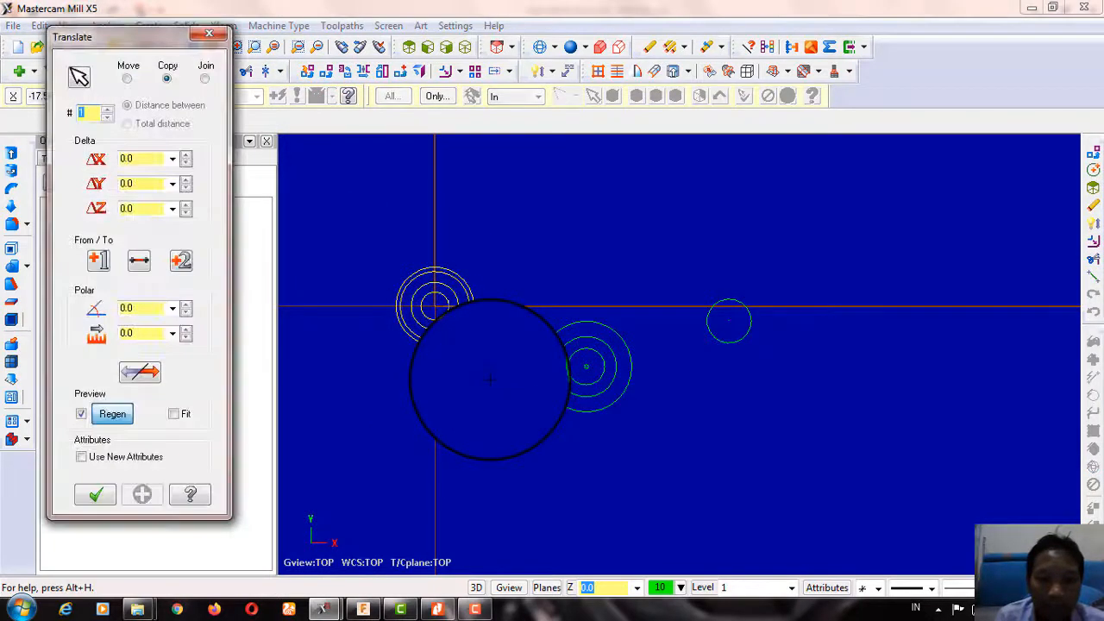
{"action": "left_click", "coordinate": [436, 610]}
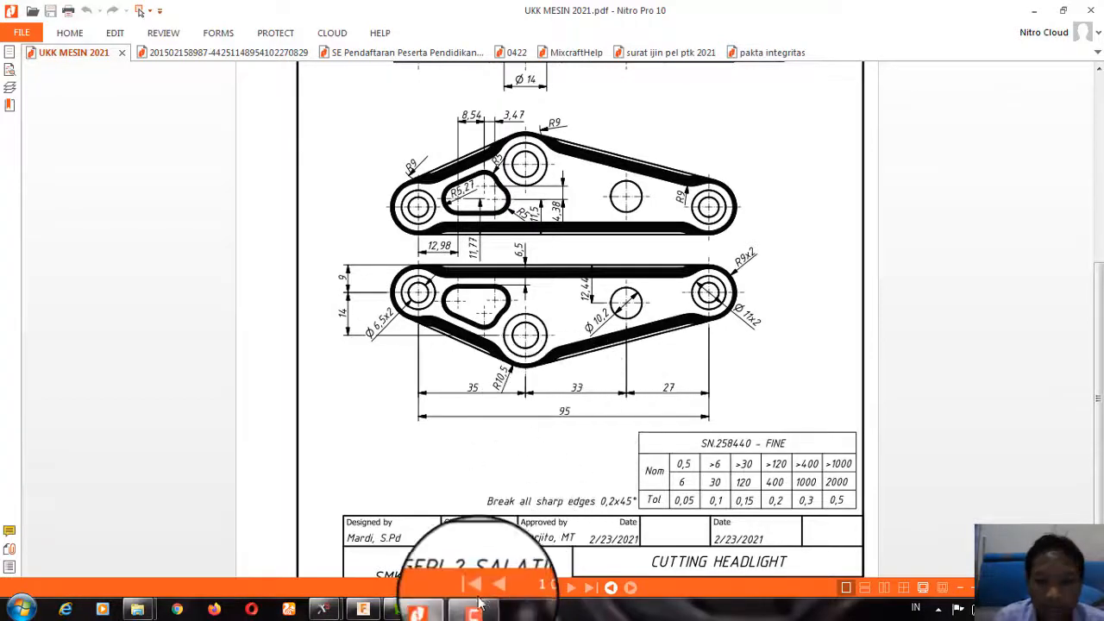
{"action": "left_click", "coordinate": [436, 609]}
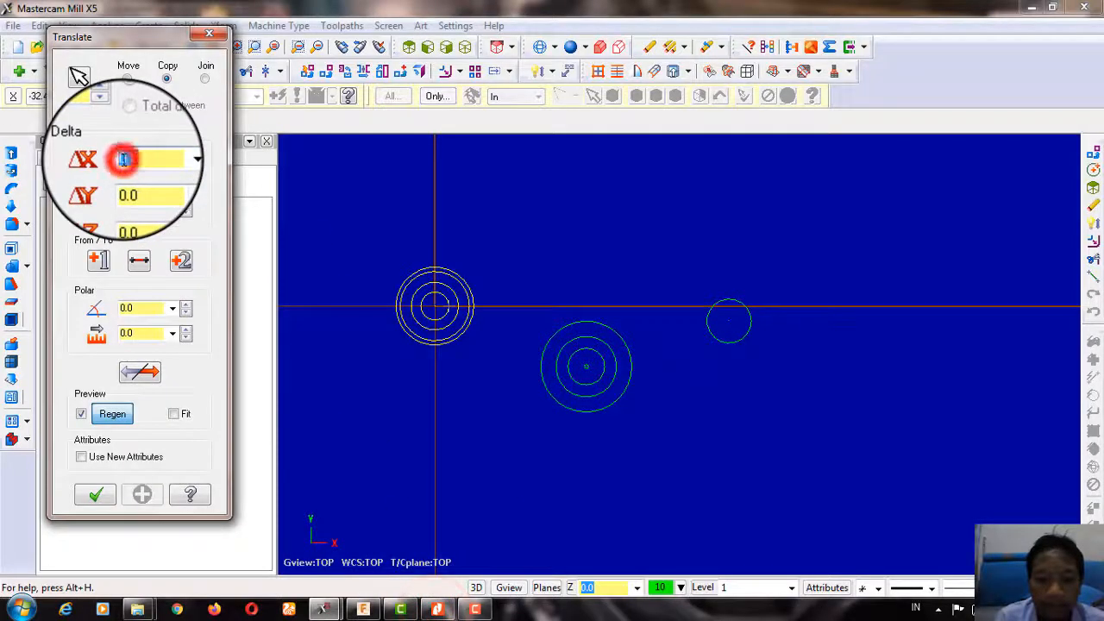
{"action": "type", "text": "95"}
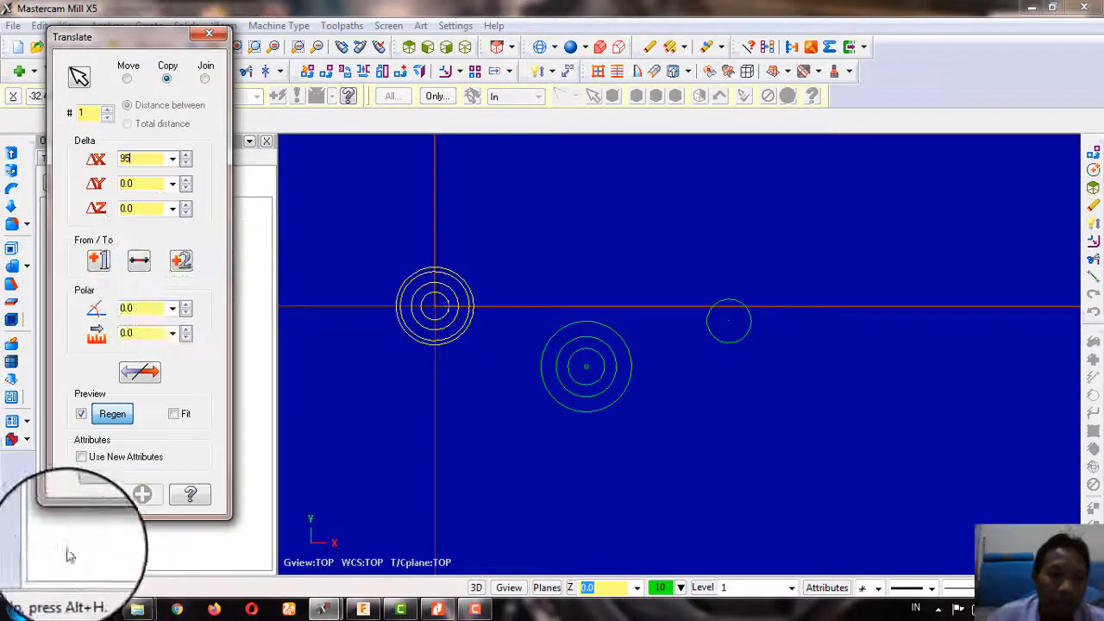
{"action": "left_click", "coordinate": [92, 496]}
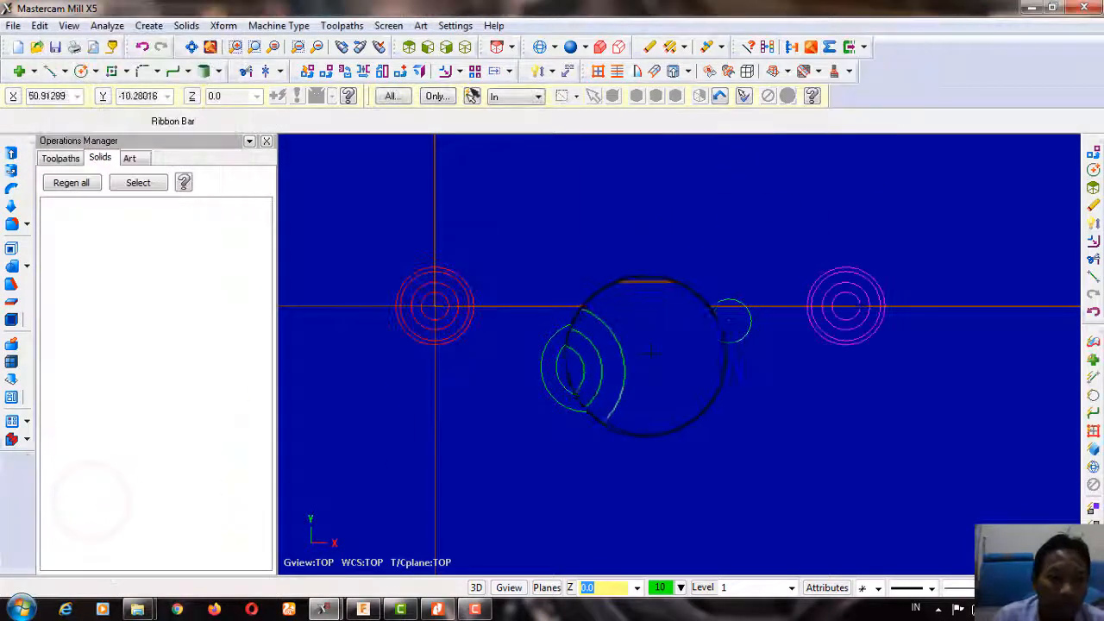
Step: Check the pocket dimensions in the PDF and draw a 4 mm radius circle 12.98 mm right of the origin, slightly below the X axis
{"action": "scroll", "coordinate": [669, 336], "scroll_direction": "up", "scroll_amount": 2}
{"action": "scroll", "coordinate": [646, 343], "scroll_direction": "down", "scroll_amount": 2}
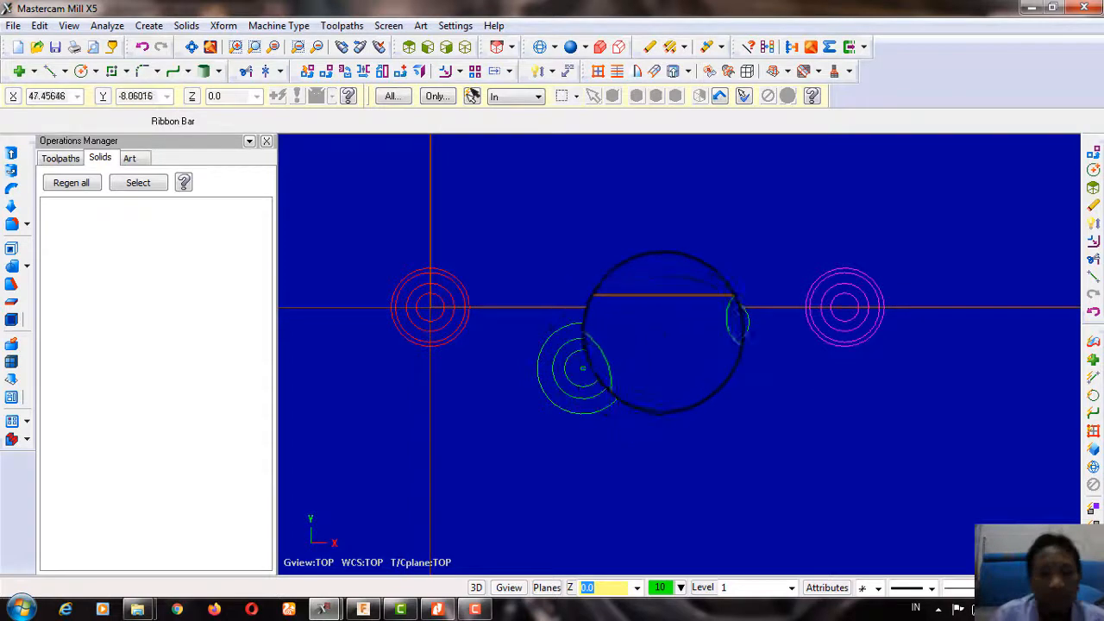
{"action": "scroll", "coordinate": [524, 306], "scroll_direction": "up", "scroll_amount": 1}
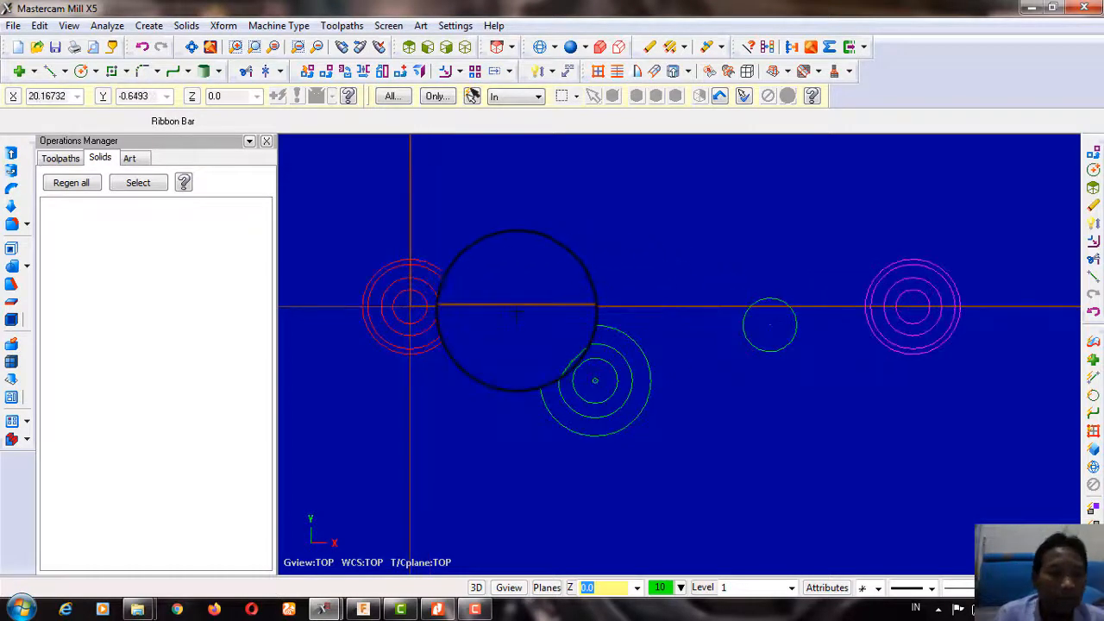
{"action": "left_click", "coordinate": [434, 609]}
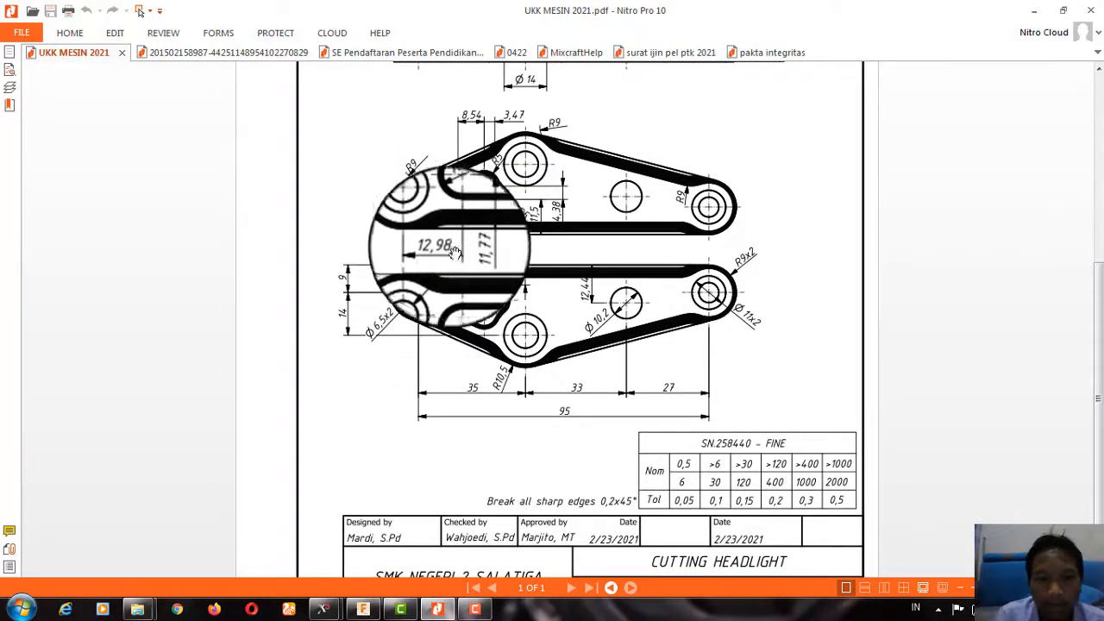
{"action": "left_click", "coordinate": [437, 608]}
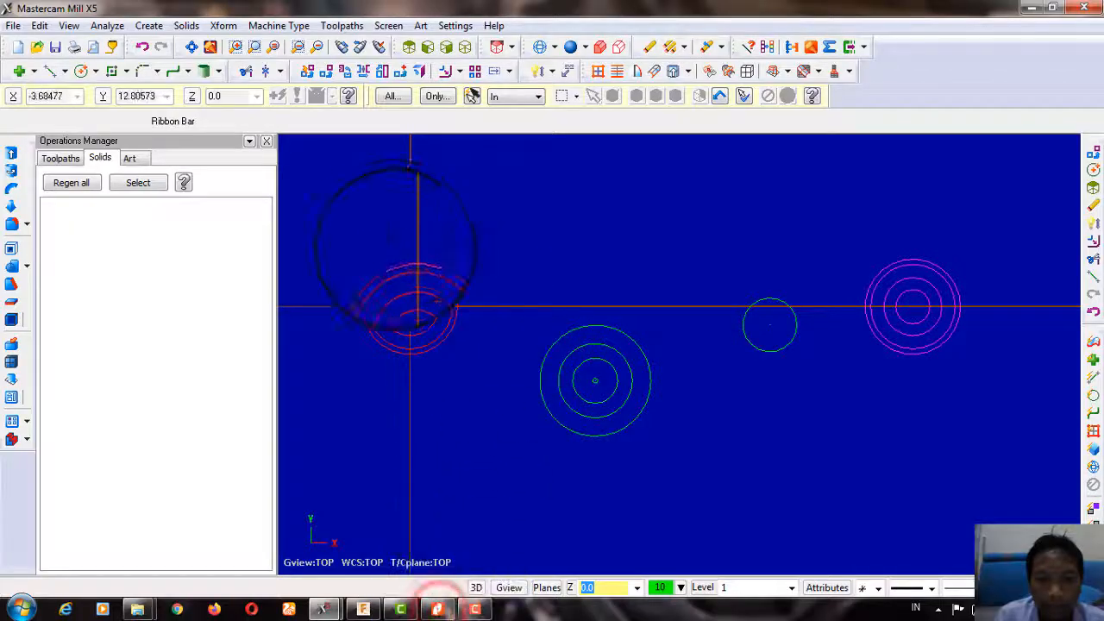
{"action": "left_click", "coordinate": [81, 70]}
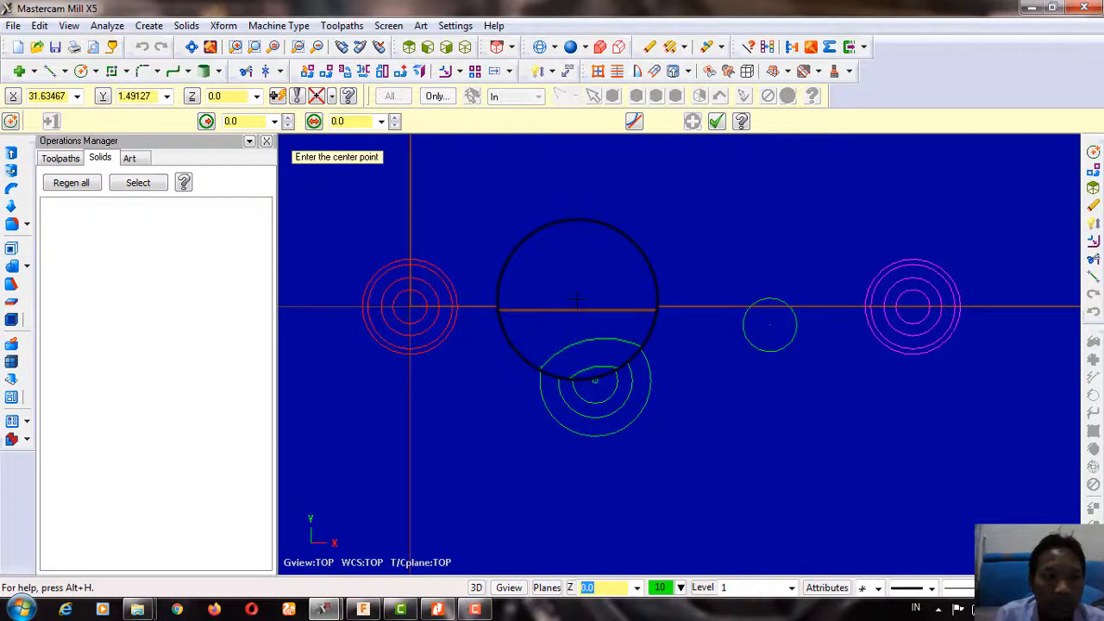
{"action": "left_click", "coordinate": [50, 96]}
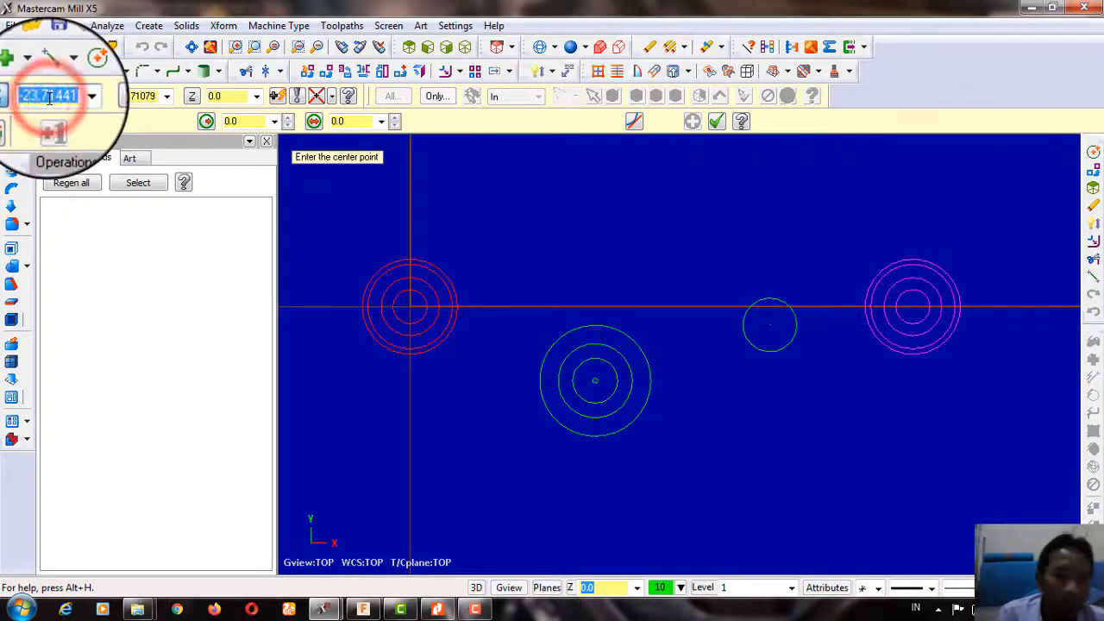
{"action": "type", "text": "12"}
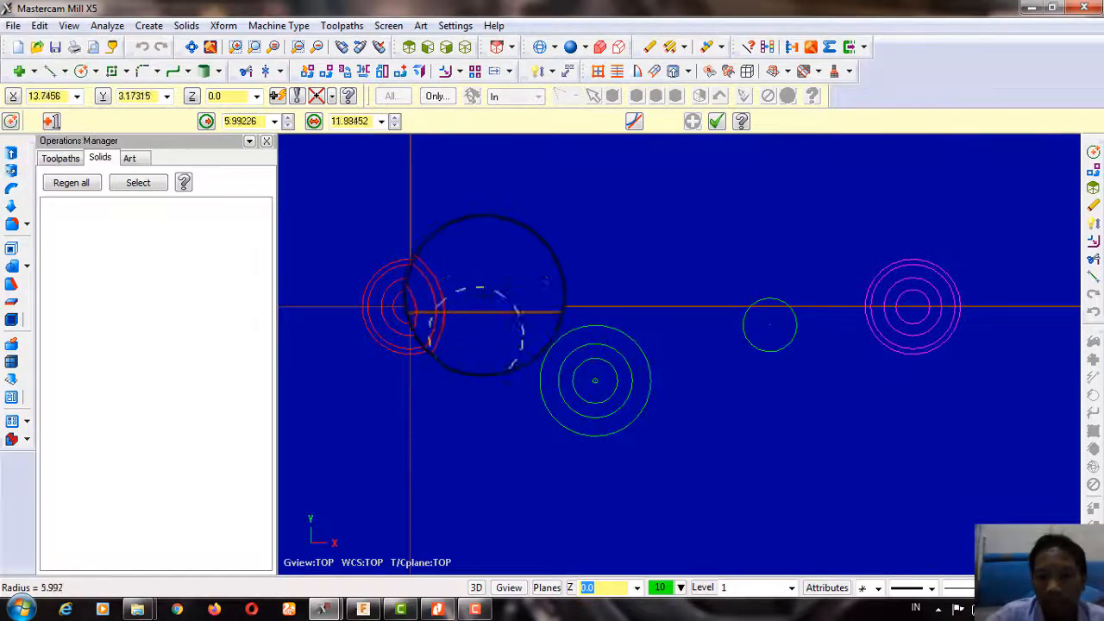
{"action": "left_click", "coordinate": [488, 294]}
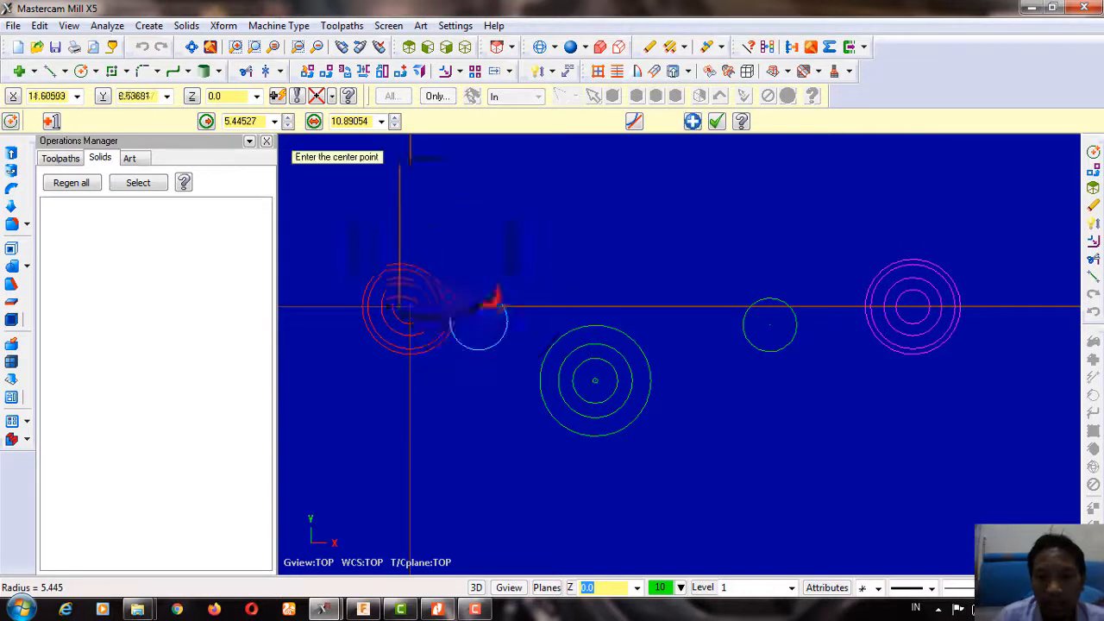
{"action": "double_click", "coordinate": [247, 122]}
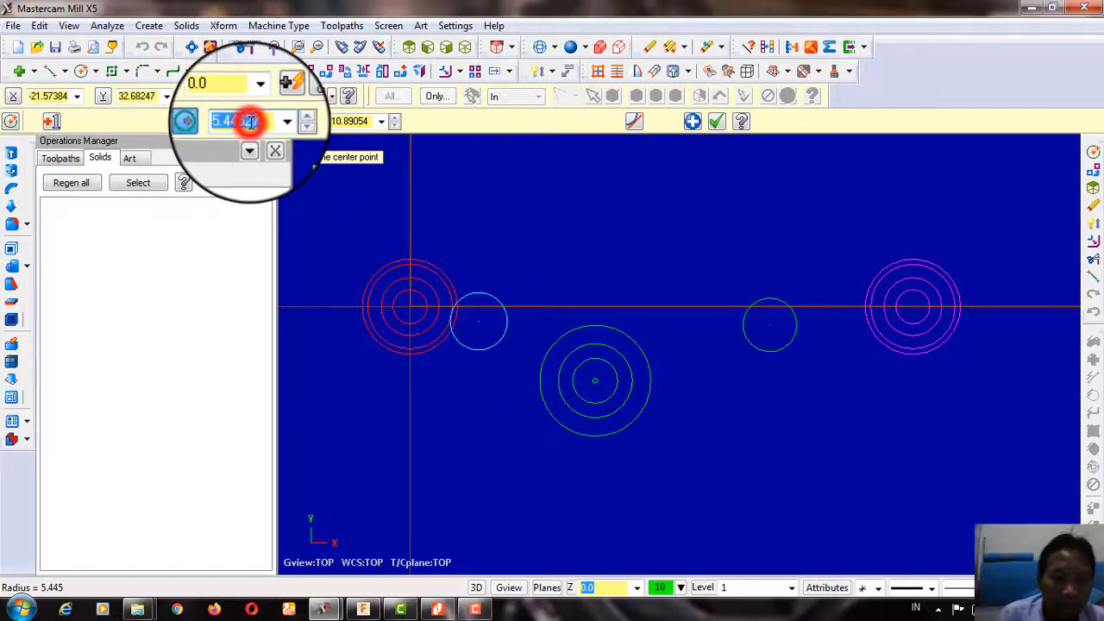
{"action": "type", "text": "4"}
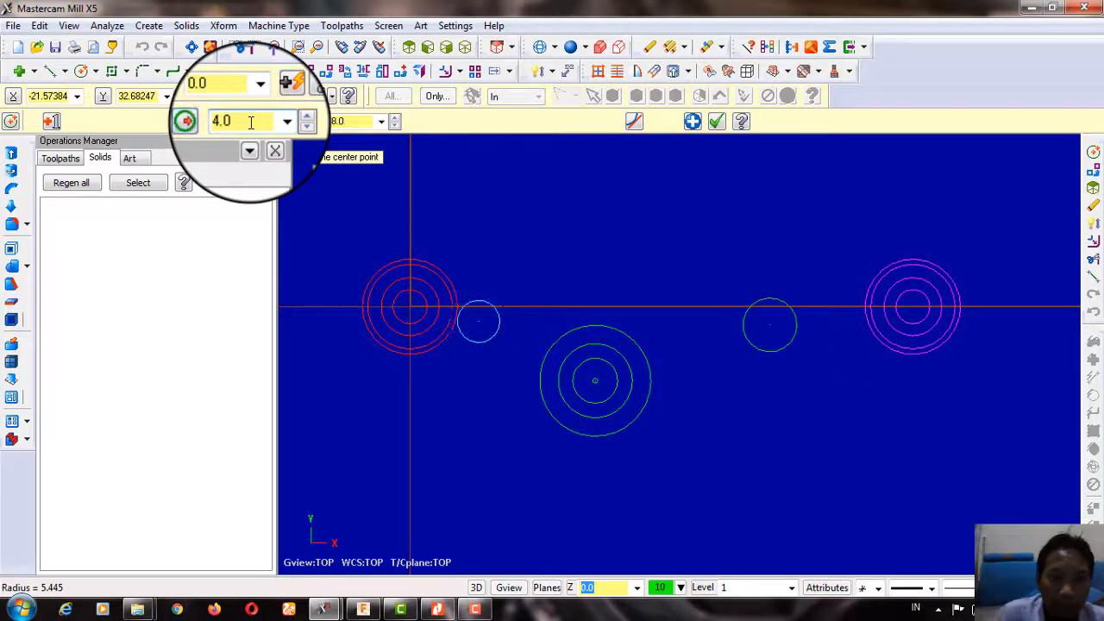
Step: Check the pocket's corner radii and centre spacings in the PDF drawing and return to Mastercam
{"action": "scroll", "coordinate": [498, 306], "scroll_direction": "up", "scroll_amount": 3}
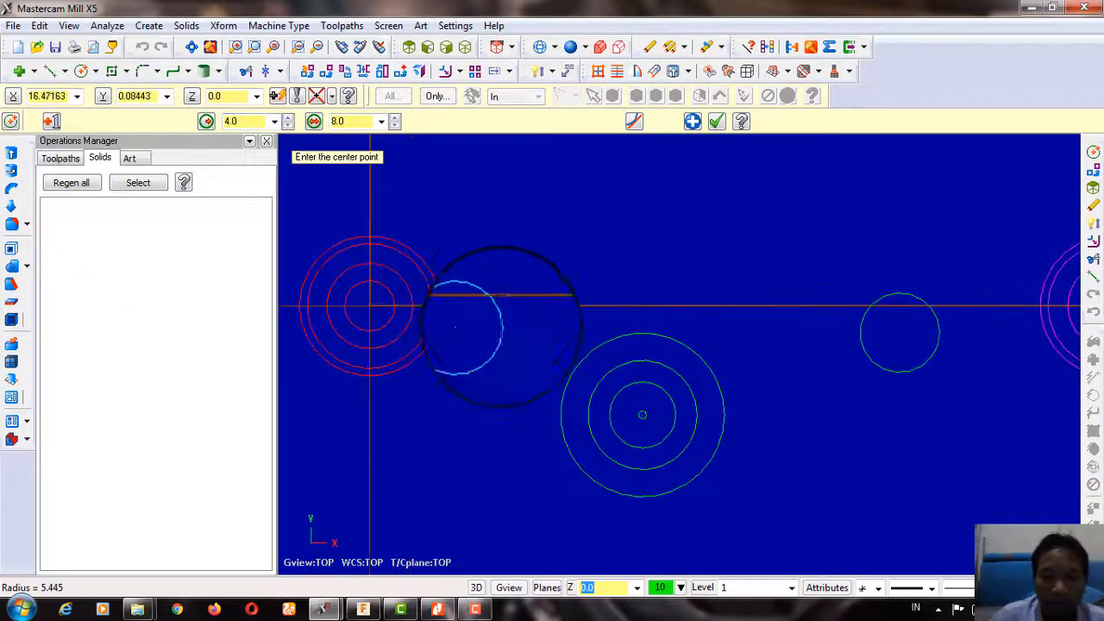
{"action": "scroll", "coordinate": [492, 348], "scroll_direction": "down", "scroll_amount": 3}
{"action": "scroll", "coordinate": [512, 325], "scroll_direction": "up", "scroll_amount": 3}
{"action": "scroll", "coordinate": [455, 366], "scroll_direction": "down", "scroll_amount": 3}
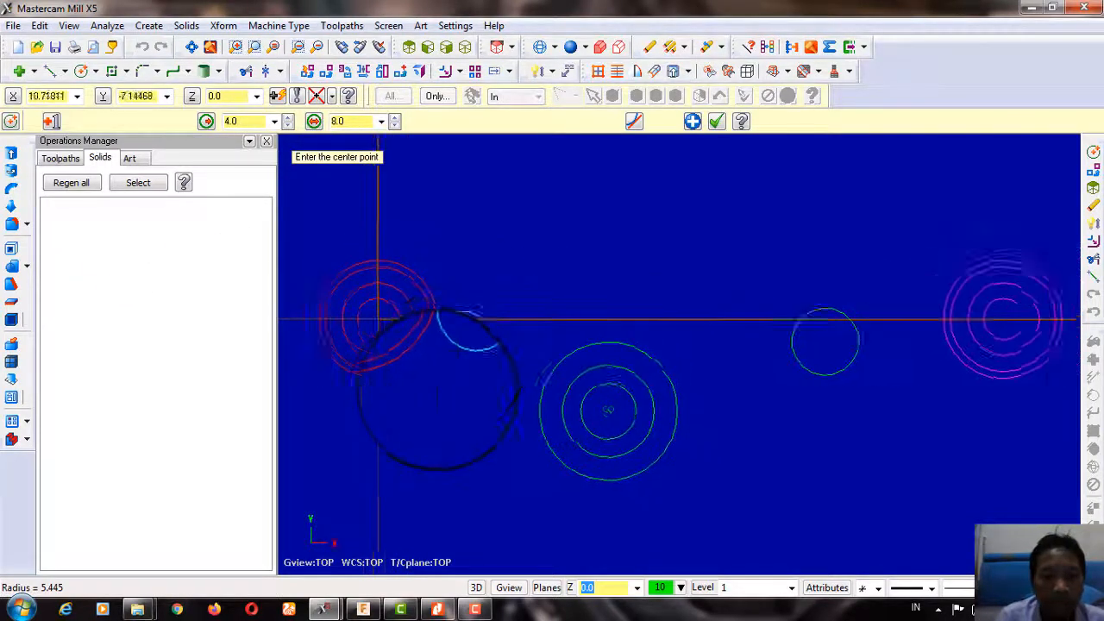
{"action": "scroll", "coordinate": [438, 390], "scroll_direction": "down", "scroll_amount": 2}
{"action": "left_click", "coordinate": [437, 608]}
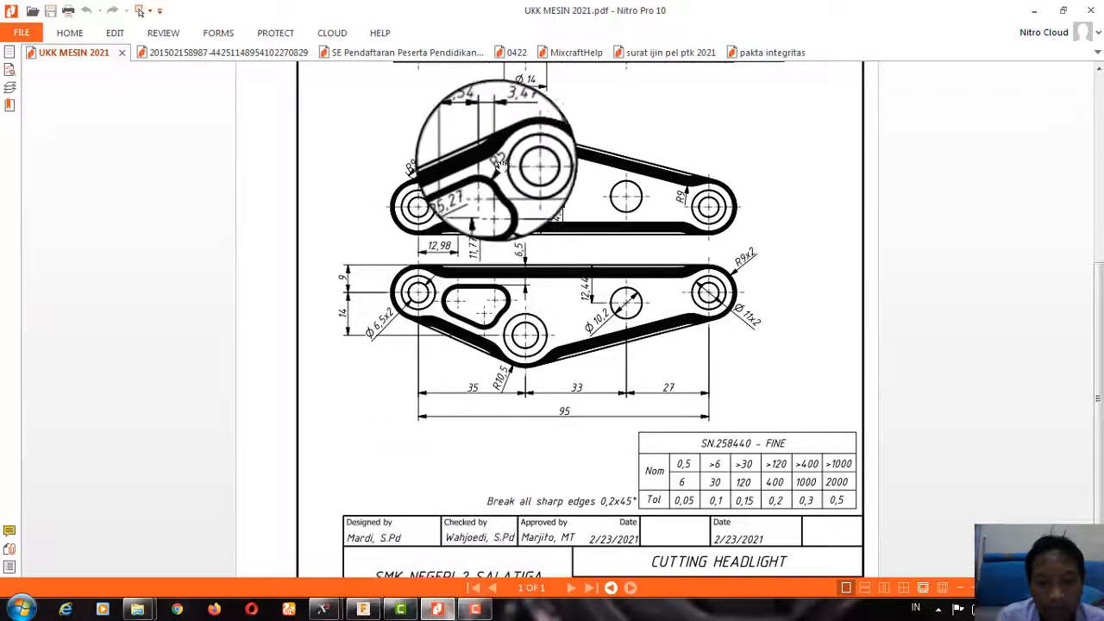
{"action": "left_click", "coordinate": [323, 608]}
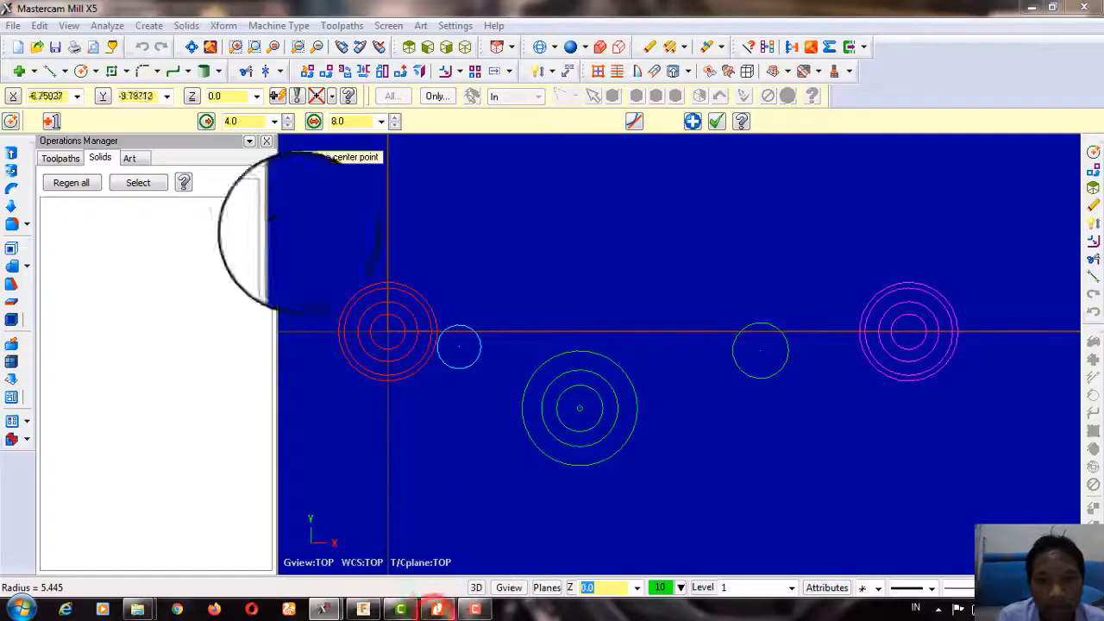
Step: Move all geometry so the 4 mm radius circle's centre sits at the origin, and translate a copy of that circle by X 8.54 and Y -4.38
{"action": "left_click", "coordinate": [402, 77]}
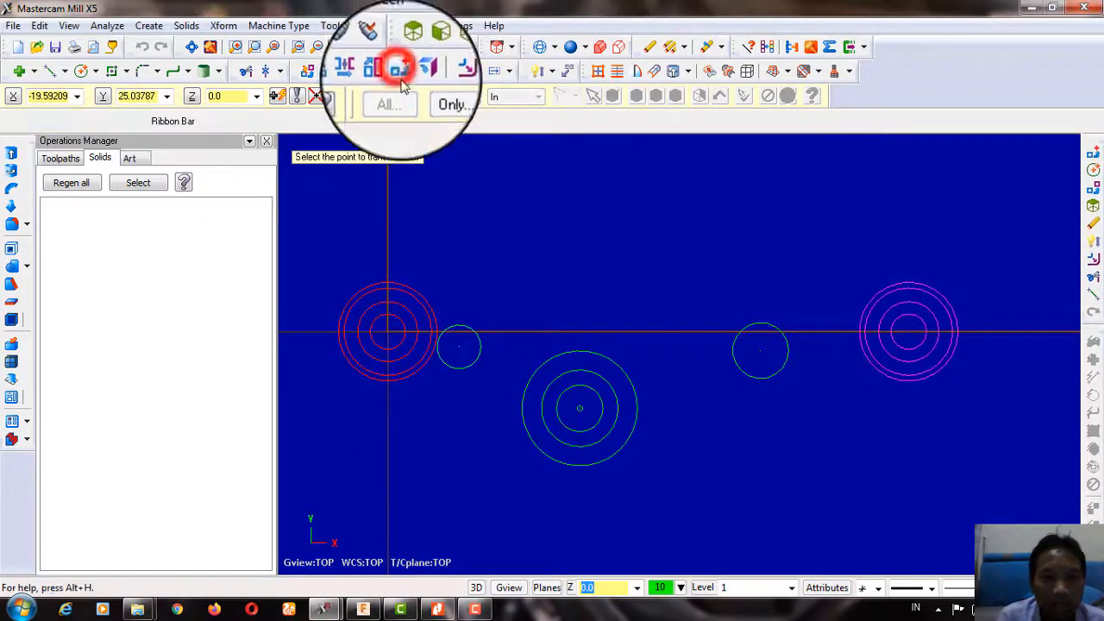
{"action": "left_click", "coordinate": [459, 346]}
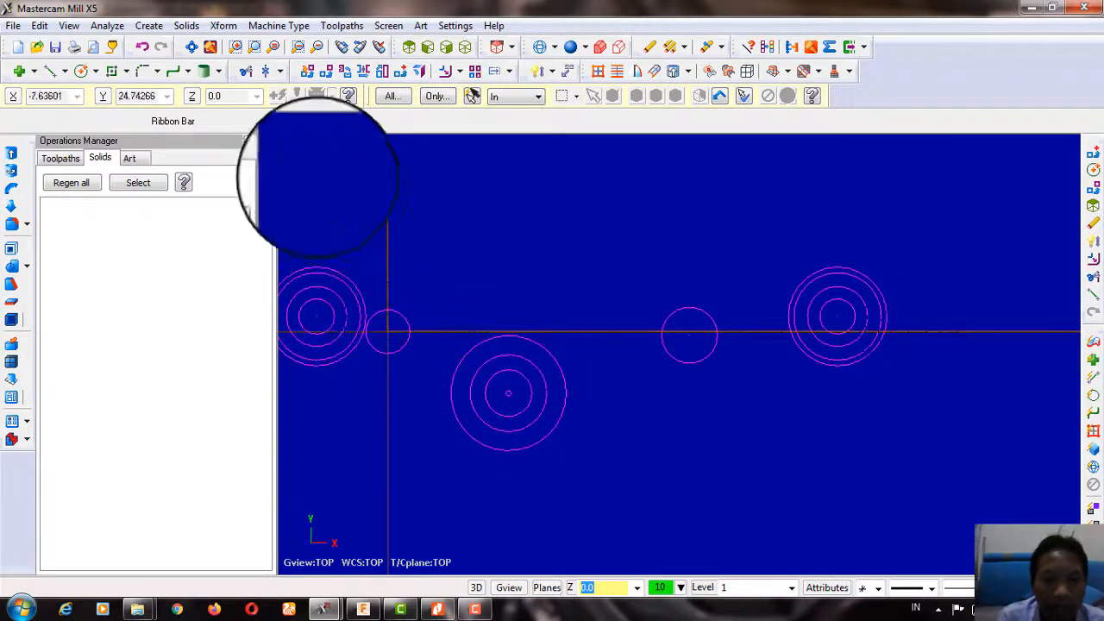
{"action": "left_click", "coordinate": [327, 77]}
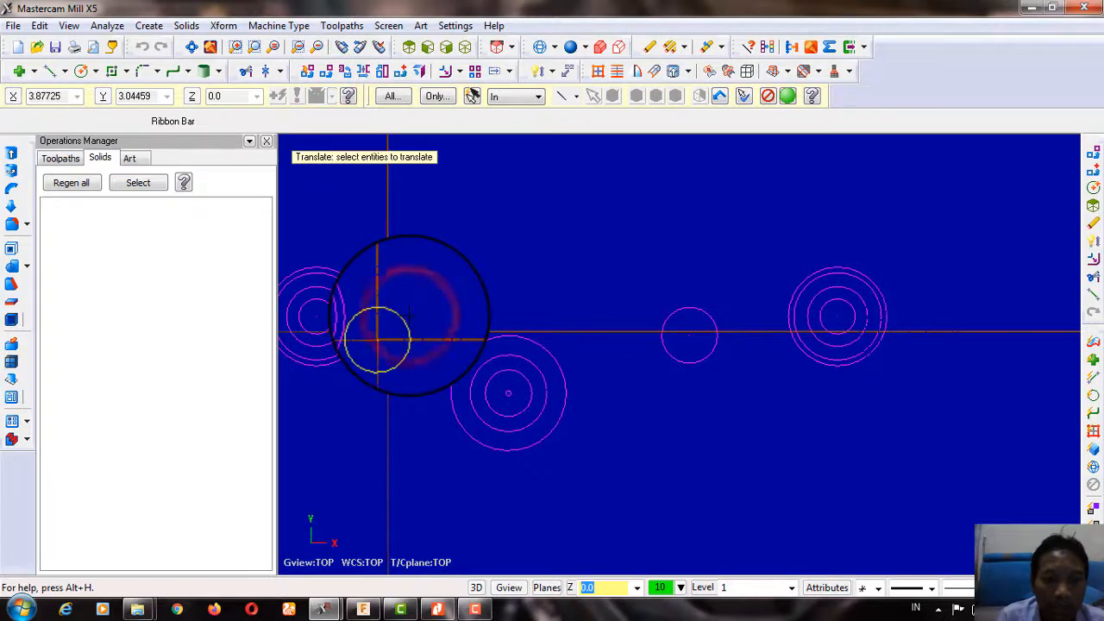
{"action": "key", "text": "Return"}
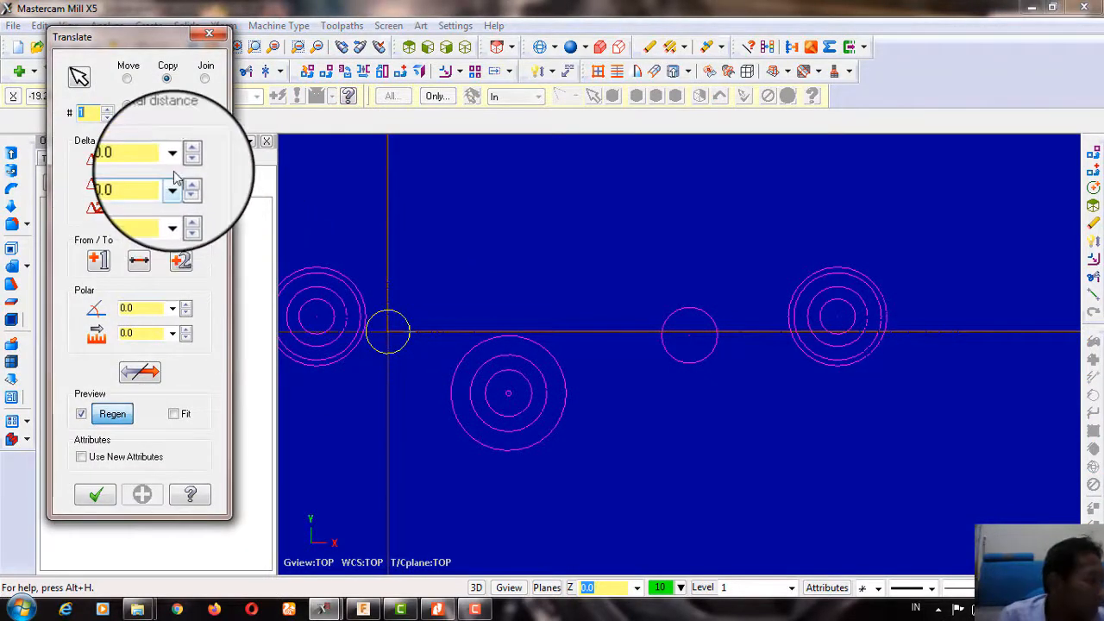
{"action": "type", "text": "8.54"}
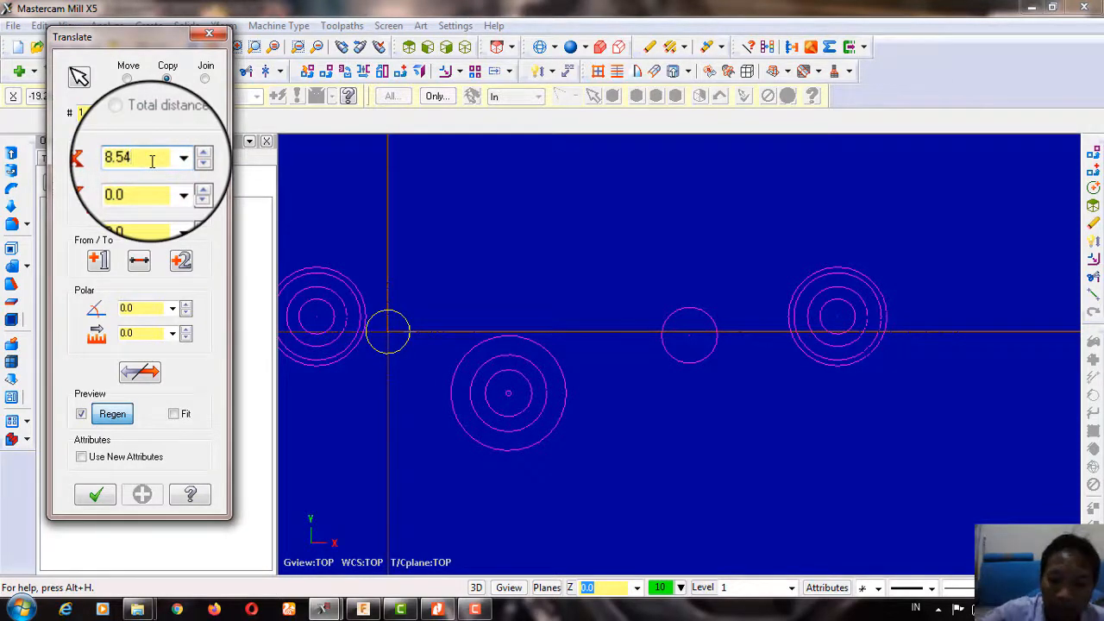
{"action": "left_click", "coordinate": [437, 609]}
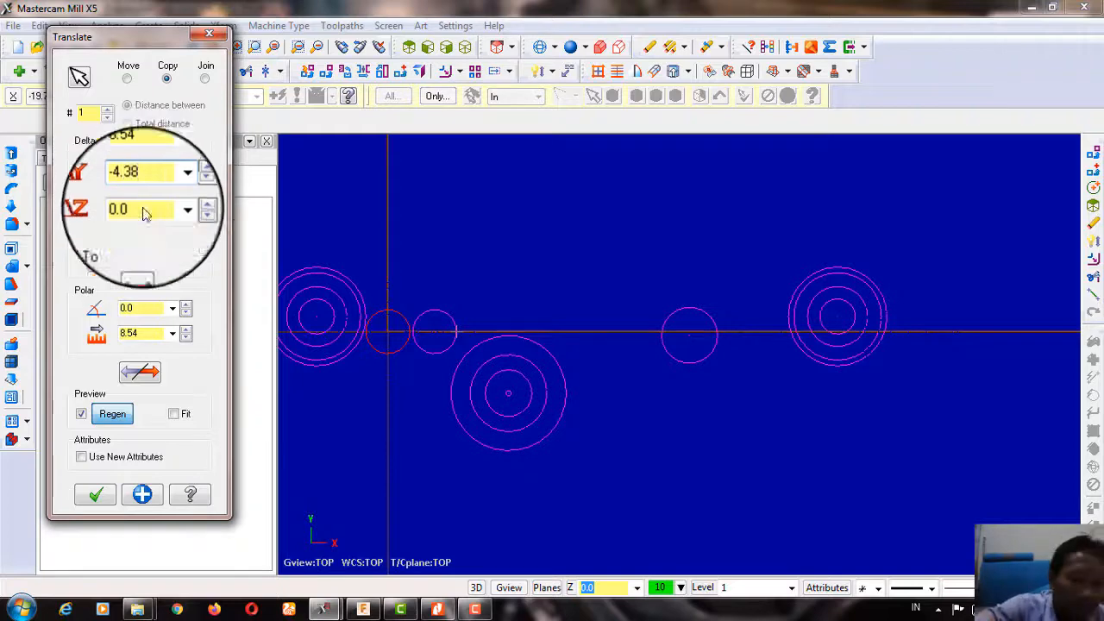
{"action": "left_click", "coordinate": [143, 496]}
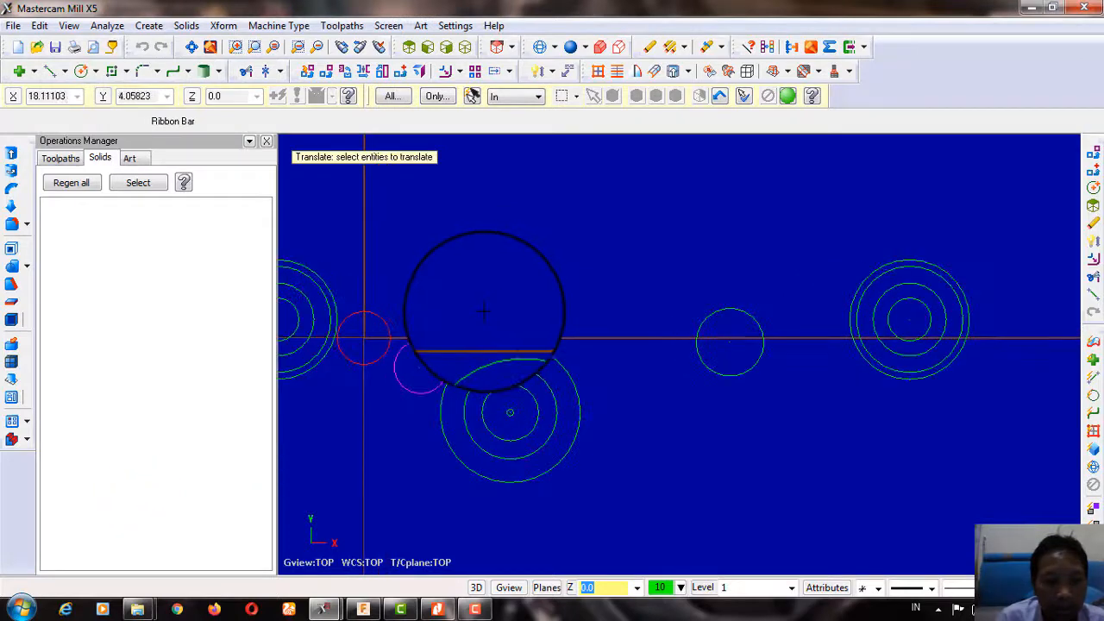
Step: Translate another copy of the 4 mm radius circle at the origin by 8.54+3.47 along X, with zero Y offset
{"action": "scroll", "coordinate": [484, 312], "scroll_direction": "down", "scroll_amount": 5}
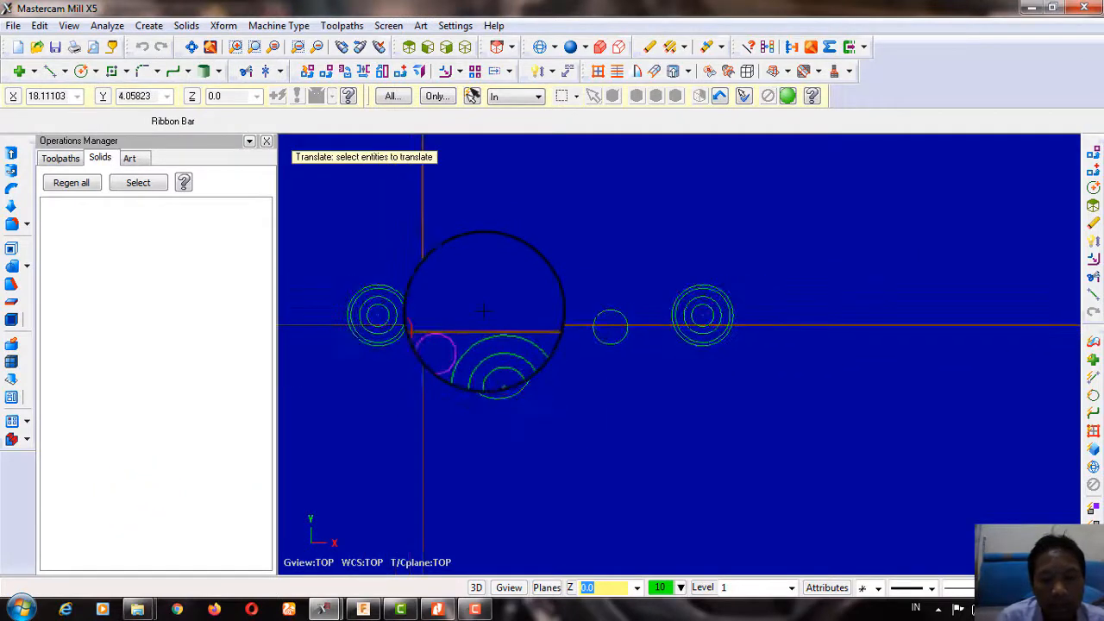
{"action": "scroll", "coordinate": [483, 311], "scroll_direction": "up", "scroll_amount": 3}
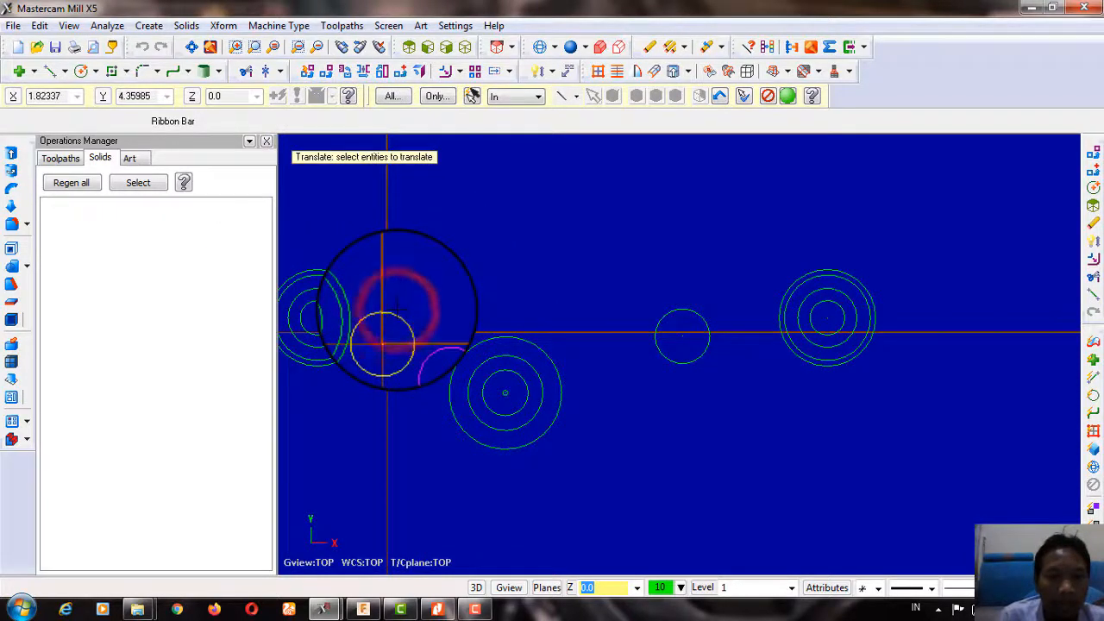
{"action": "key", "text": "Return"}
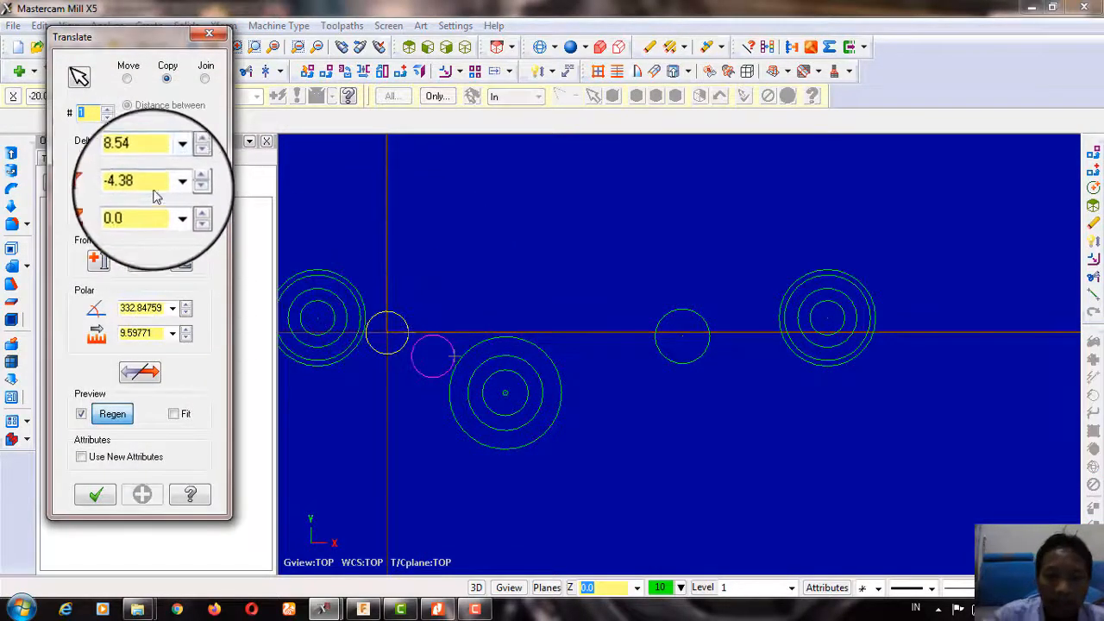
{"action": "double_click", "coordinate": [151, 182]}
{"action": "type", "text": "0"}
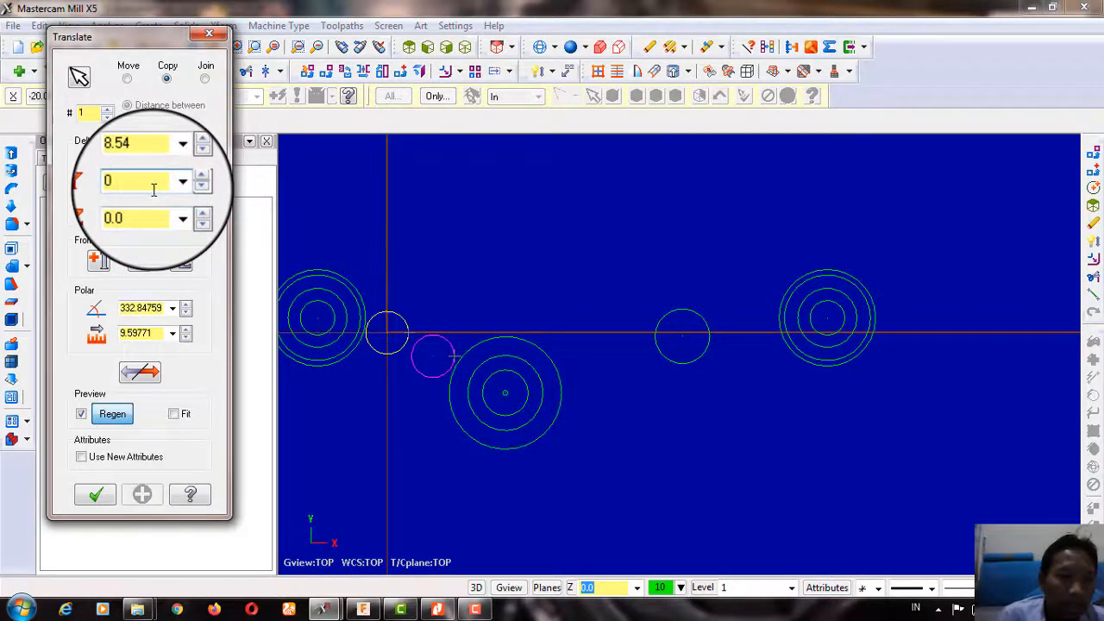
{"action": "left_click", "coordinate": [148, 162]}
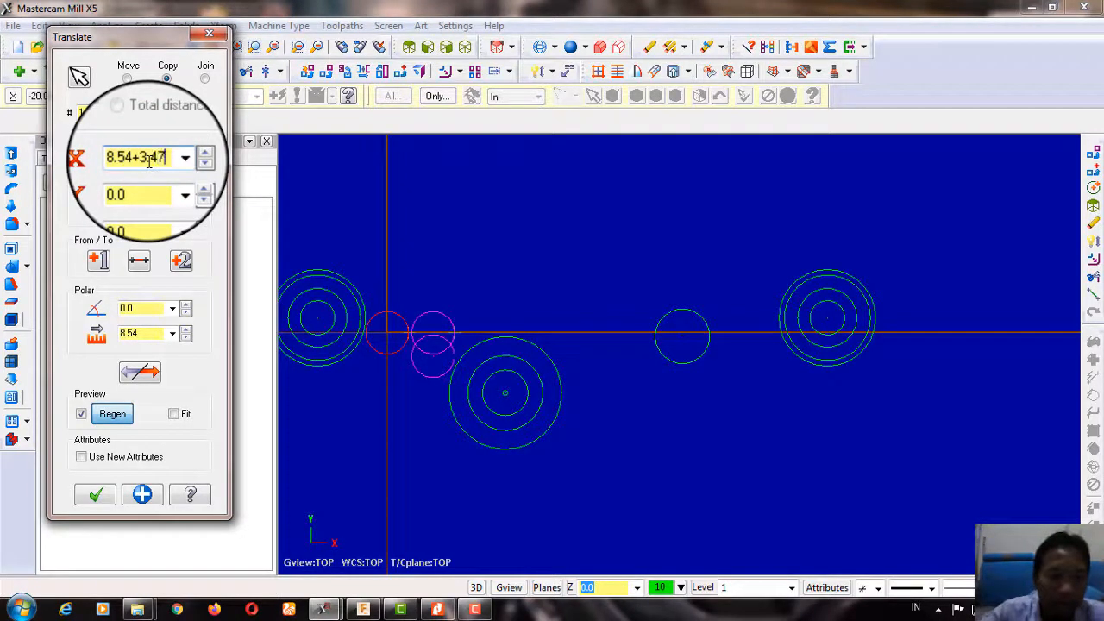
{"action": "left_click", "coordinate": [96, 501]}
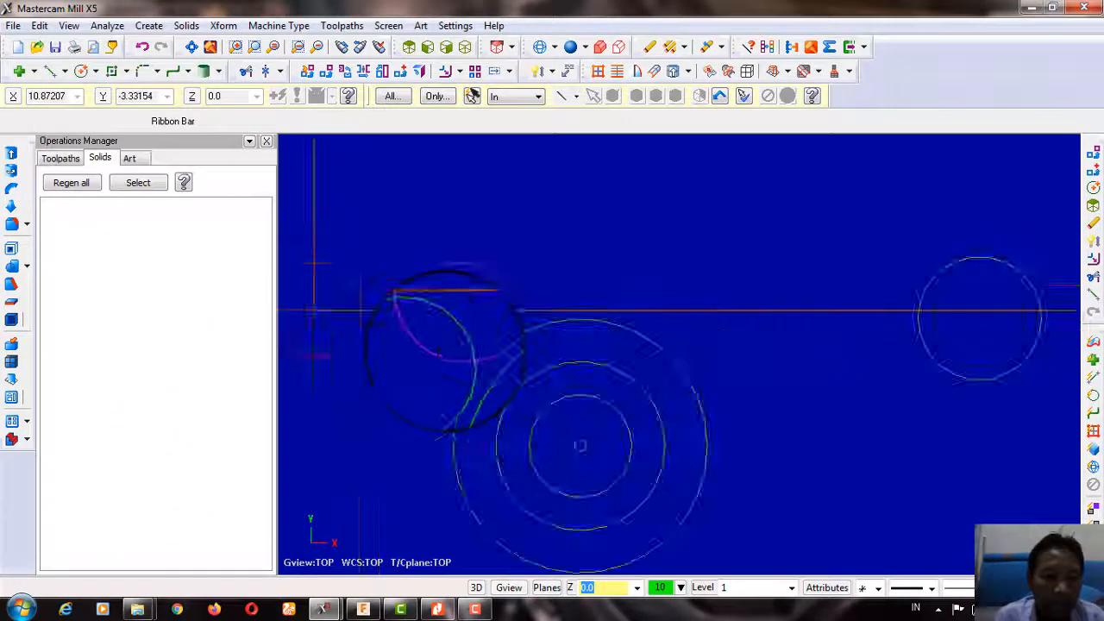
Step: Draw a horizontal 12.01 mm line joining the top quadrant points of the two pocket circles on the X axis
{"action": "scroll", "coordinate": [446, 351], "scroll_direction": "up", "scroll_amount": 1}
{"action": "scroll", "coordinate": [505, 286], "scroll_direction": "down", "scroll_amount": 3}
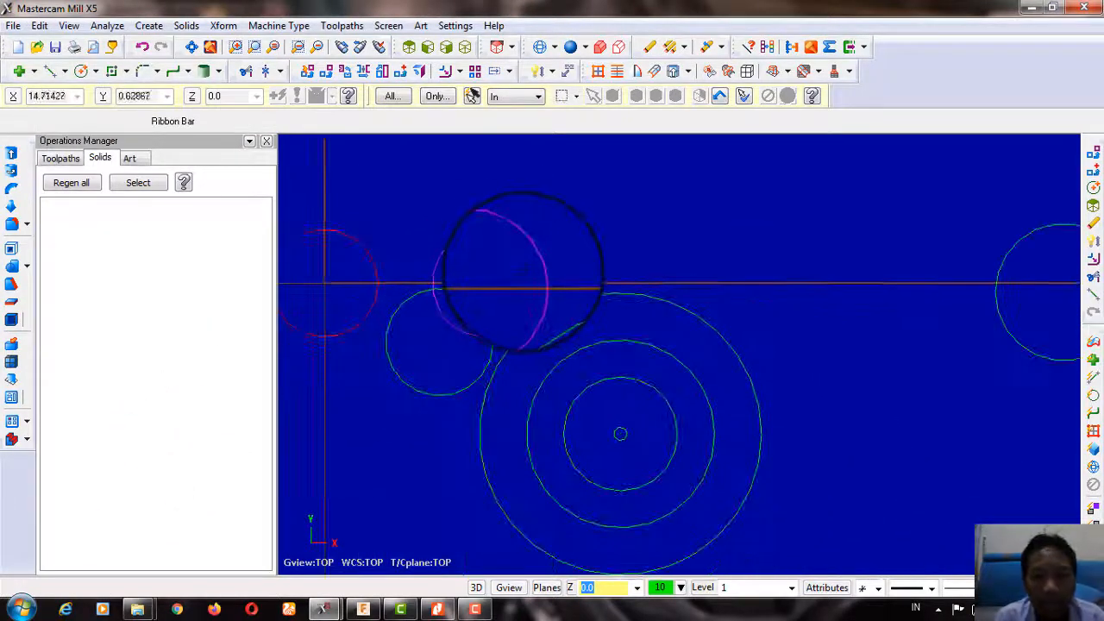
{"action": "scroll", "coordinate": [468, 266], "scroll_direction": "up", "scroll_amount": 1}
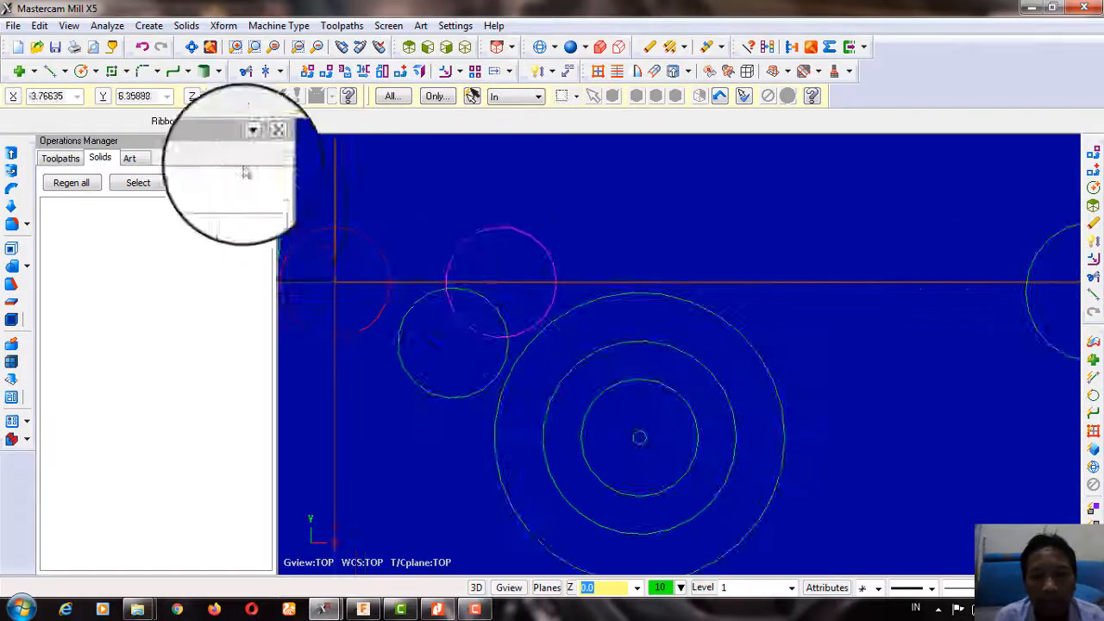
{"action": "left_click", "coordinate": [50, 71]}
{"action": "scroll", "coordinate": [432, 250], "scroll_direction": "down", "scroll_amount": 2}
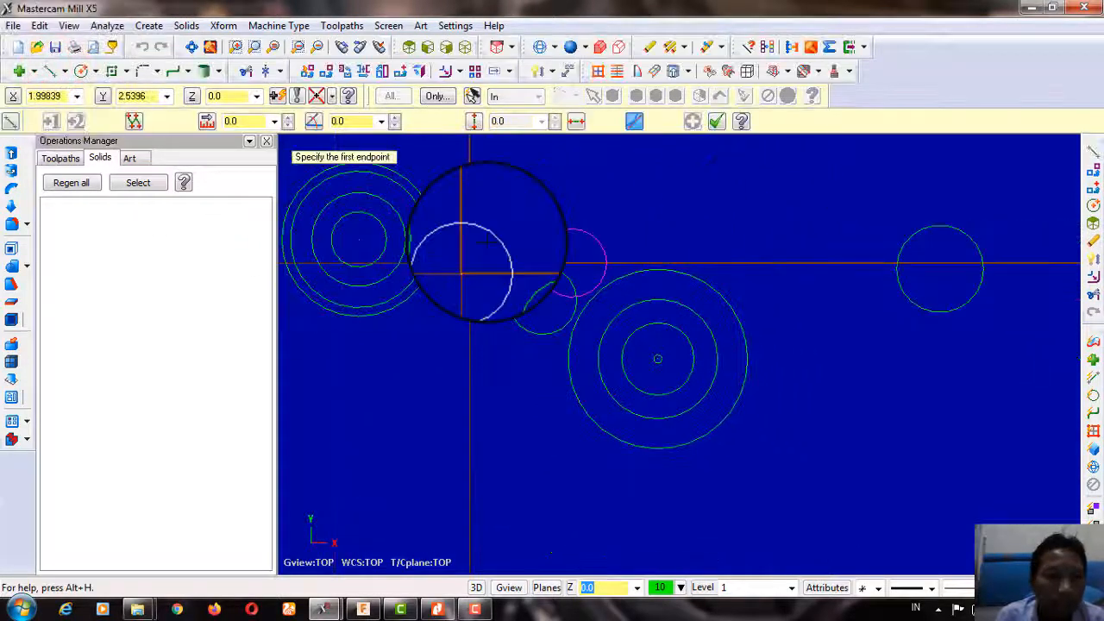
{"action": "left_click", "coordinate": [471, 230]}
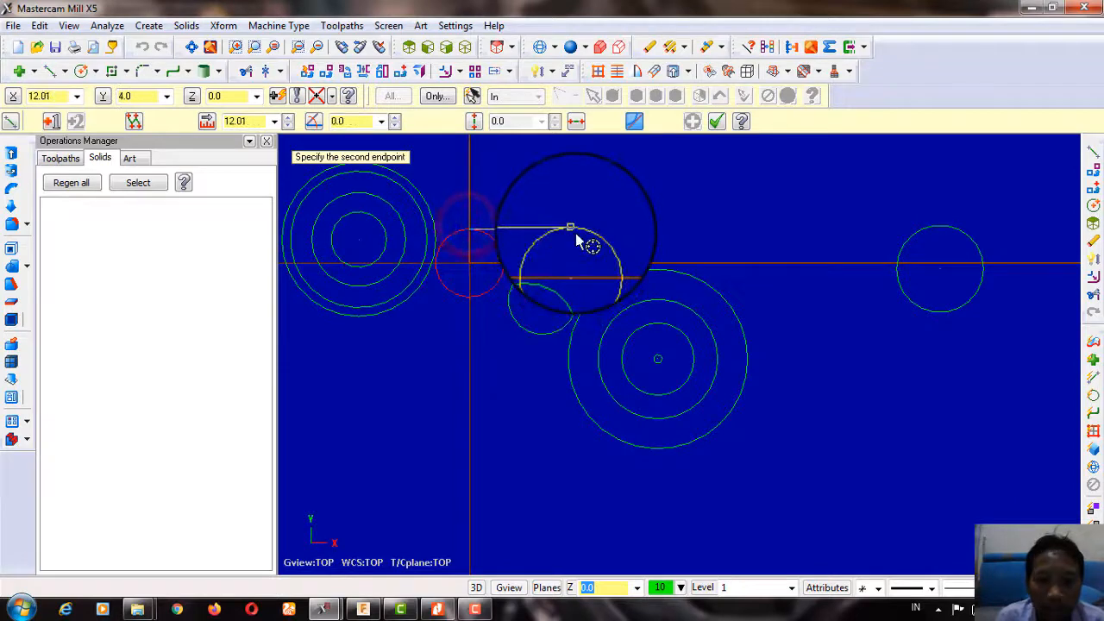
Step: Draw a line from the origin circle's bottom quadrant to the lower pocket circle, plus an outer tangent line about 9.36 mm long between both circles
{"action": "scroll", "coordinate": [574, 235], "scroll_direction": "up", "scroll_amount": 2}
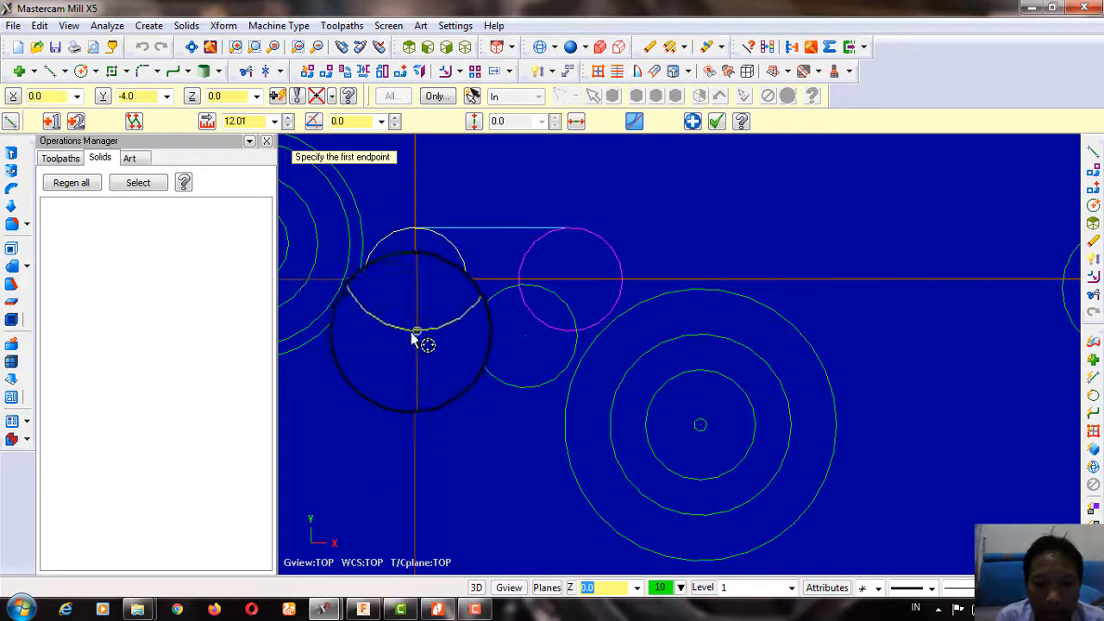
{"action": "left_click", "coordinate": [414, 333]}
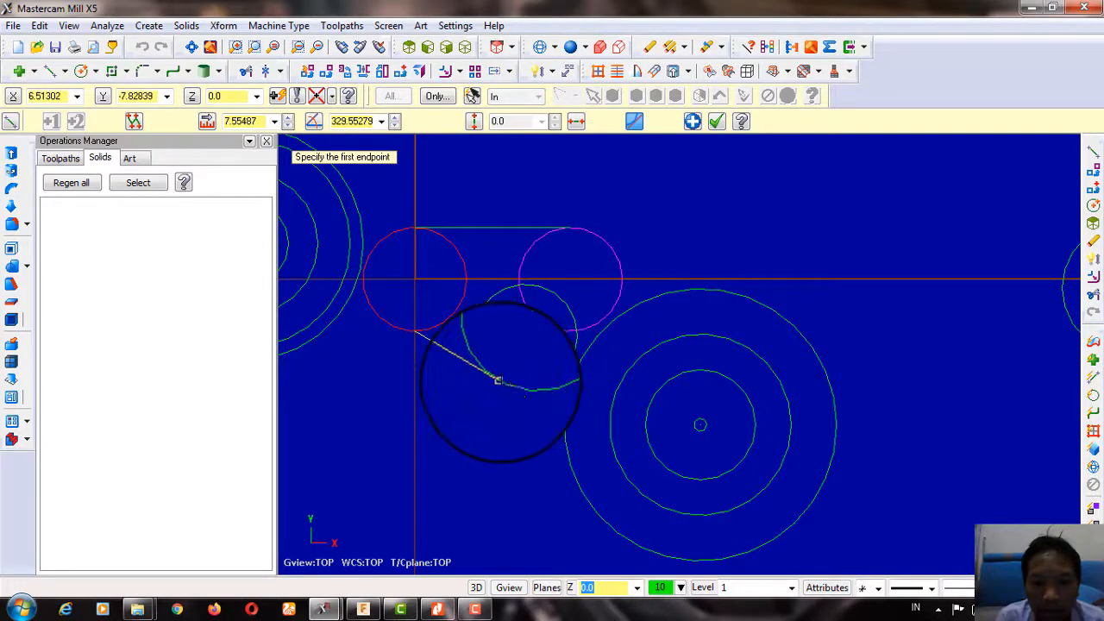
{"action": "left_click", "coordinate": [499, 381]}
{"action": "left_click", "coordinate": [392, 326]}
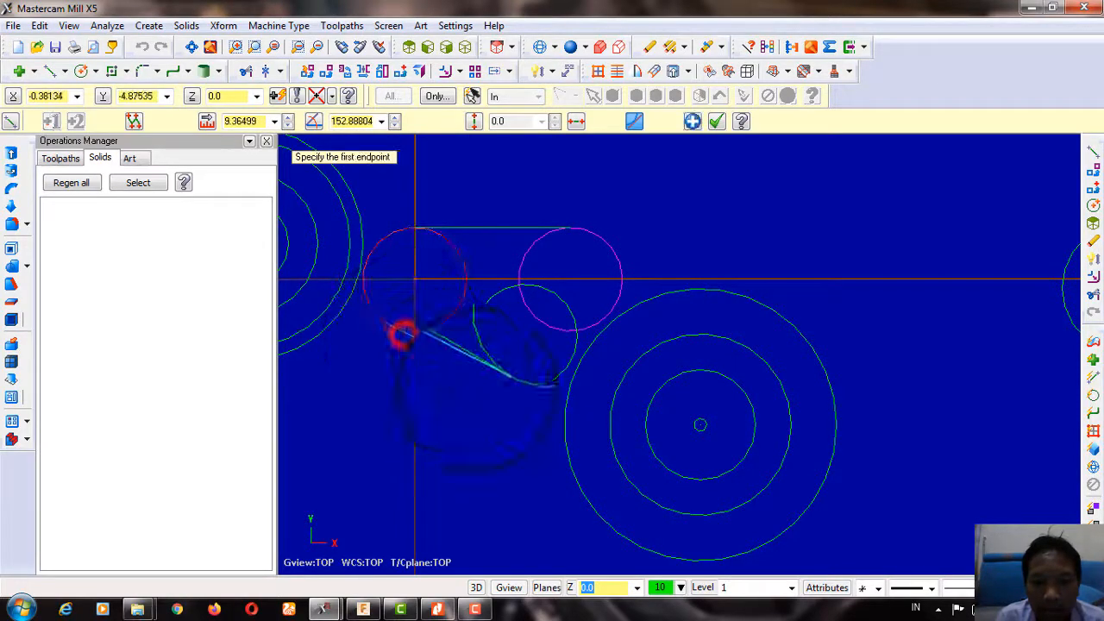
{"action": "scroll", "coordinate": [597, 387], "scroll_direction": "up", "scroll_amount": 1}
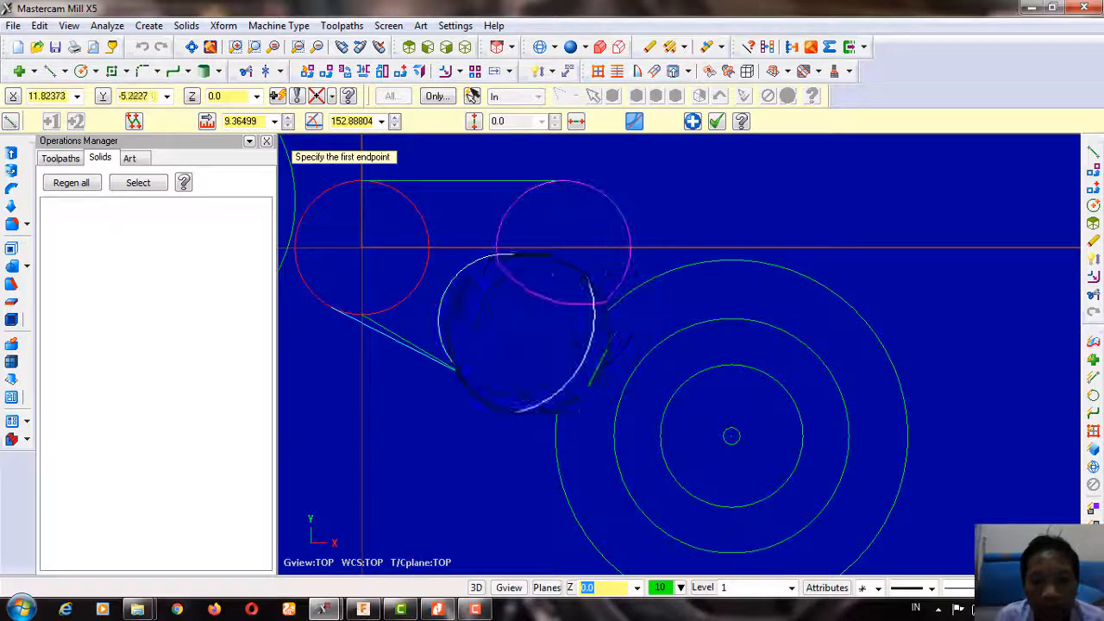
Step: Check the pocket in the PDF drawing, and add an 11.25 mm radius fillet between the lower pocket circle and the other copied circle
{"action": "left_click", "coordinate": [437, 609]}
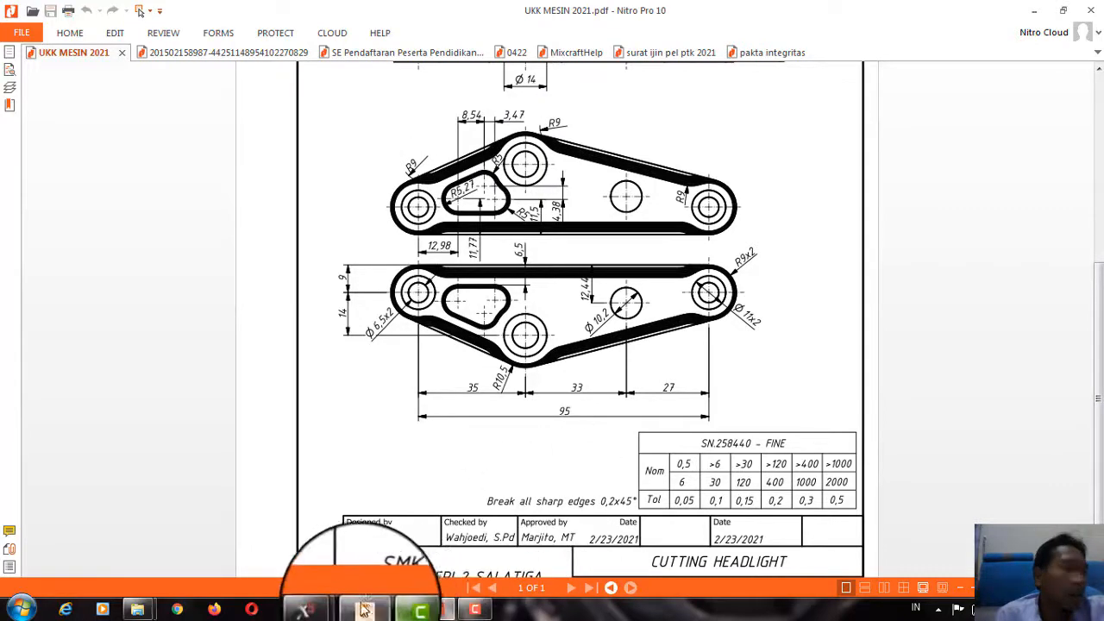
{"action": "mouse_move", "coordinate": [333, 611]}
{"action": "left_click", "coordinate": [274, 528]}
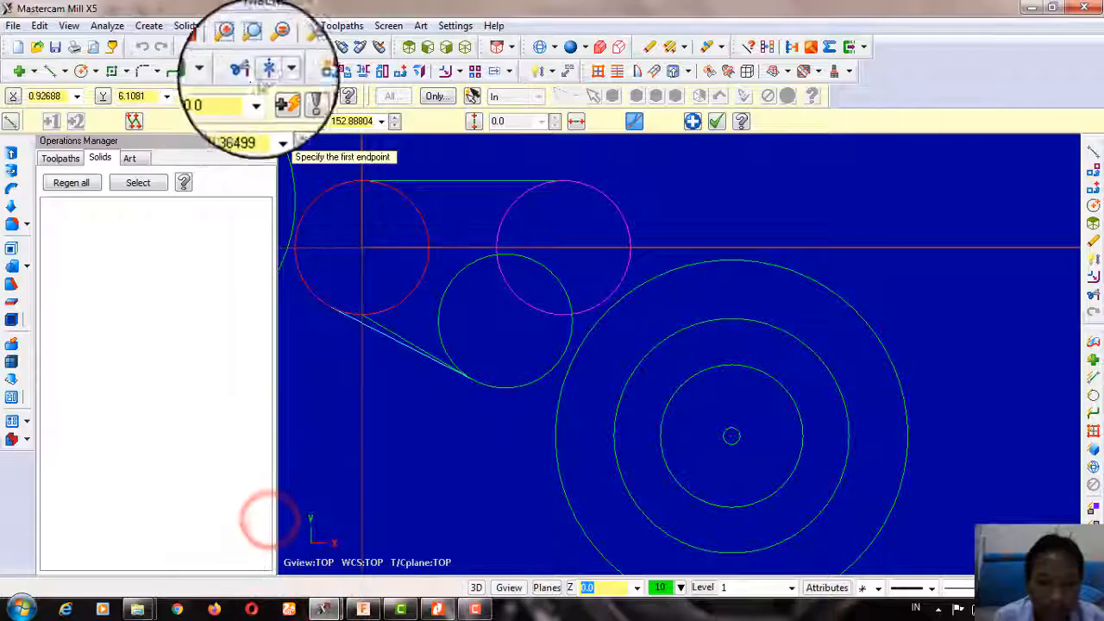
{"action": "left_click", "coordinate": [142, 71]}
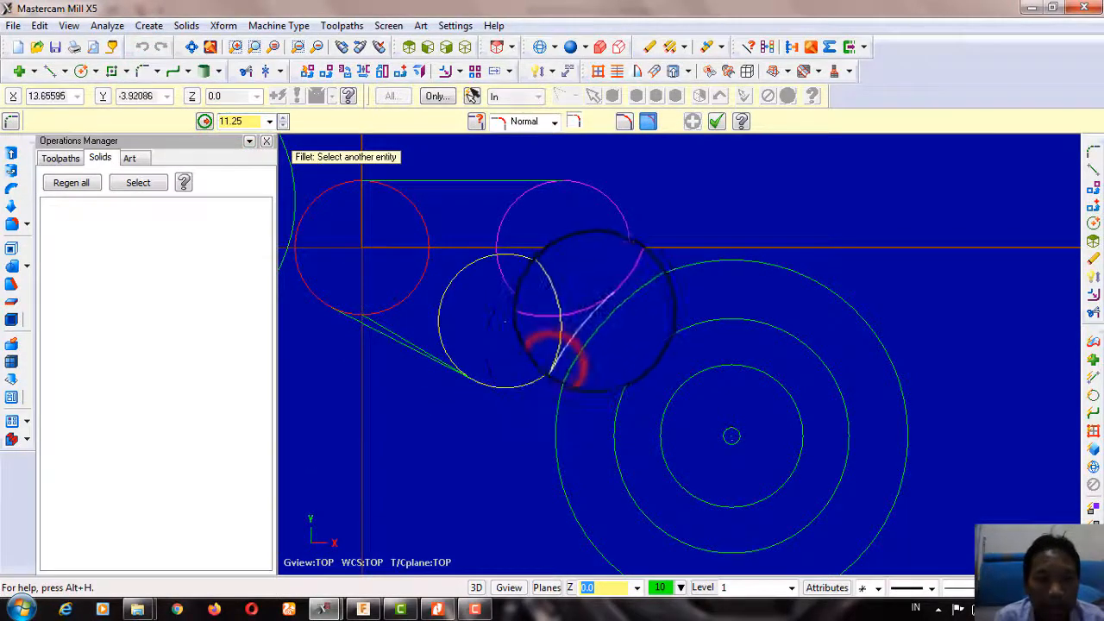
{"action": "scroll", "coordinate": [599, 302], "scroll_direction": "up", "scroll_amount": 3}
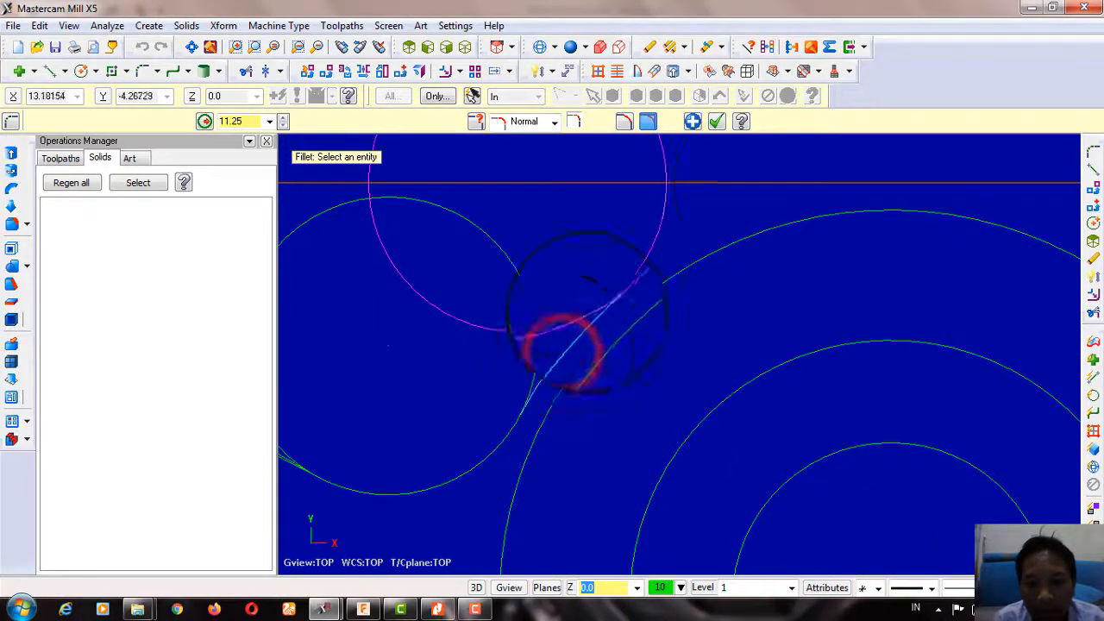
{"action": "scroll", "coordinate": [647, 250], "scroll_direction": "down", "scroll_amount": 4}
{"action": "scroll", "coordinate": [661, 257], "scroll_direction": "down", "scroll_amount": 2}
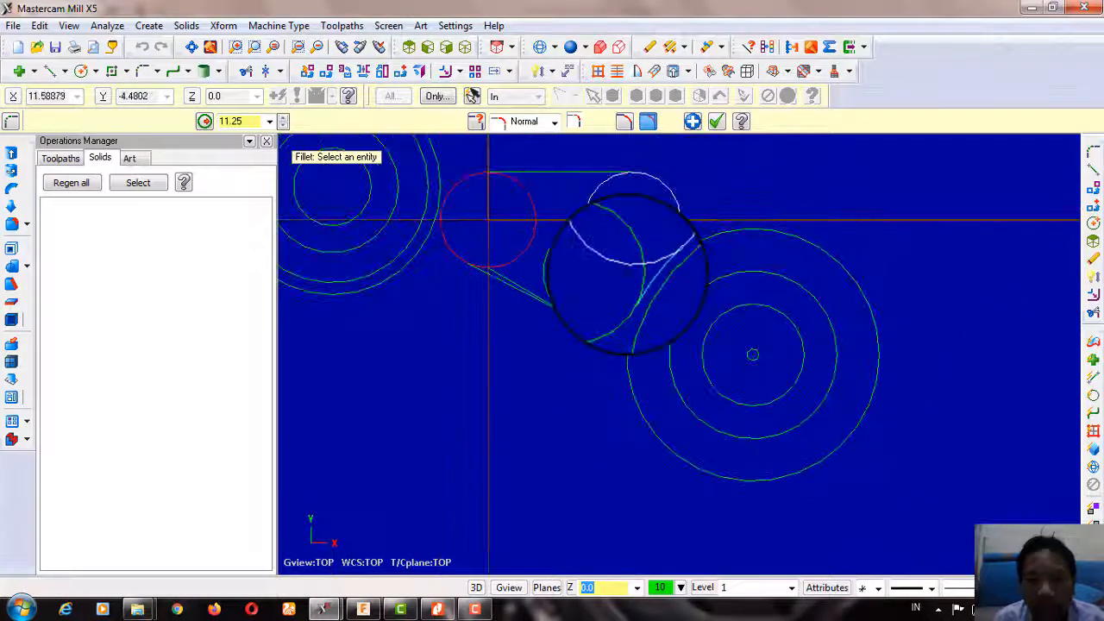
{"action": "scroll", "coordinate": [611, 285], "scroll_direction": "up", "scroll_amount": 2}
{"action": "scroll", "coordinate": [599, 288], "scroll_direction": "down", "scroll_amount": 2}
{"action": "scroll", "coordinate": [443, 239], "scroll_direction": "down", "scroll_amount": 6}
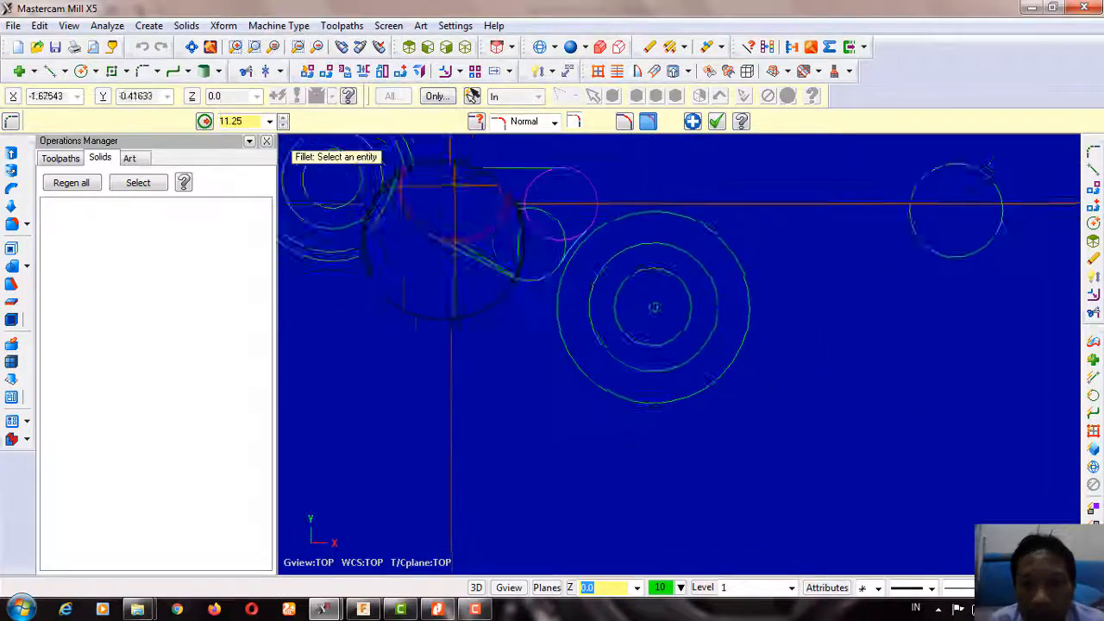
{"action": "scroll", "coordinate": [457, 221], "scroll_direction": "up", "scroll_amount": 2}
{"action": "scroll", "coordinate": [466, 293], "scroll_direction": "up", "scroll_amount": 6}
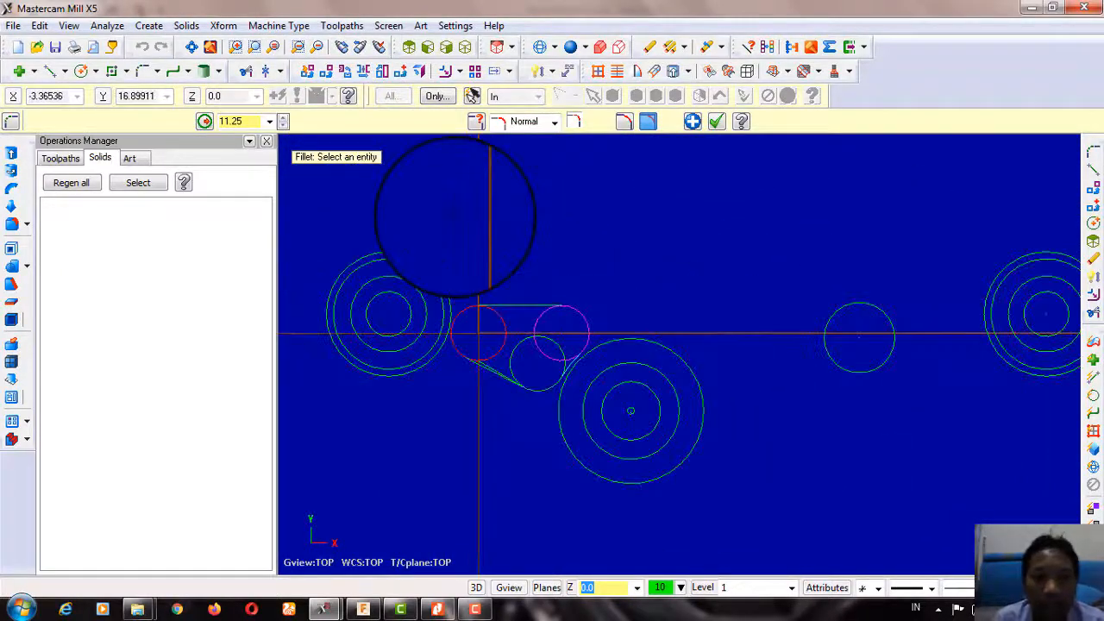
Step: Remove the origin circle's inner arcs and the redundant sloping line with Divide/delete, leaving the pocket's outer arc and tangent line
{"action": "left_click", "coordinate": [247, 69]}
{"action": "left_click", "coordinate": [485, 252]}
{"action": "scroll", "coordinate": [470, 370], "scroll_direction": "up", "scroll_amount": 2}
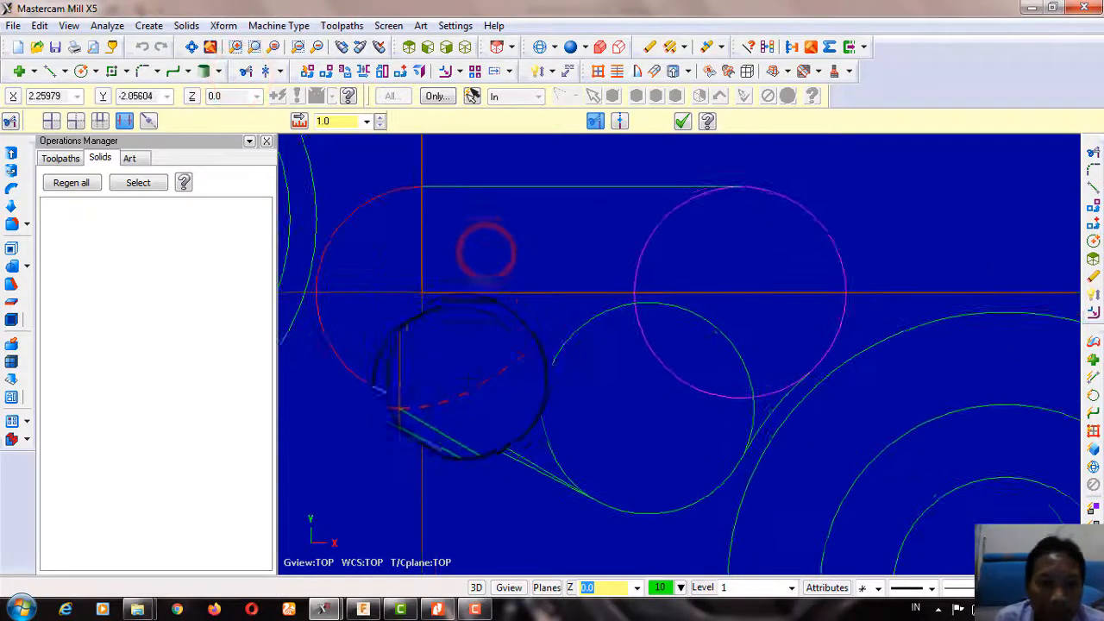
{"action": "left_click", "coordinate": [396, 380]}
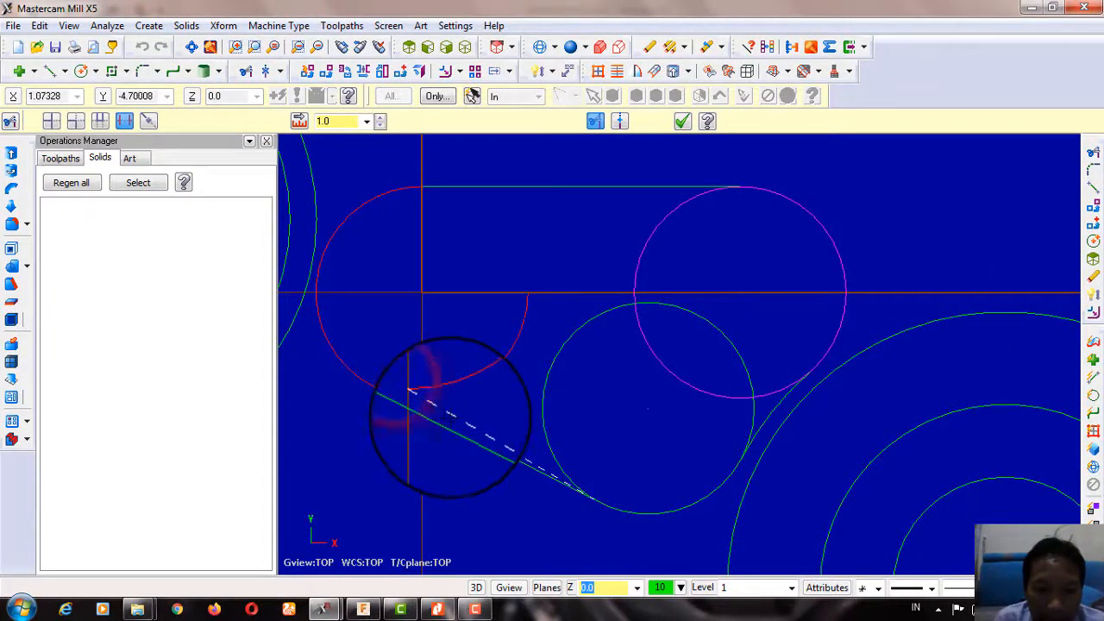
{"action": "left_click", "coordinate": [483, 383]}
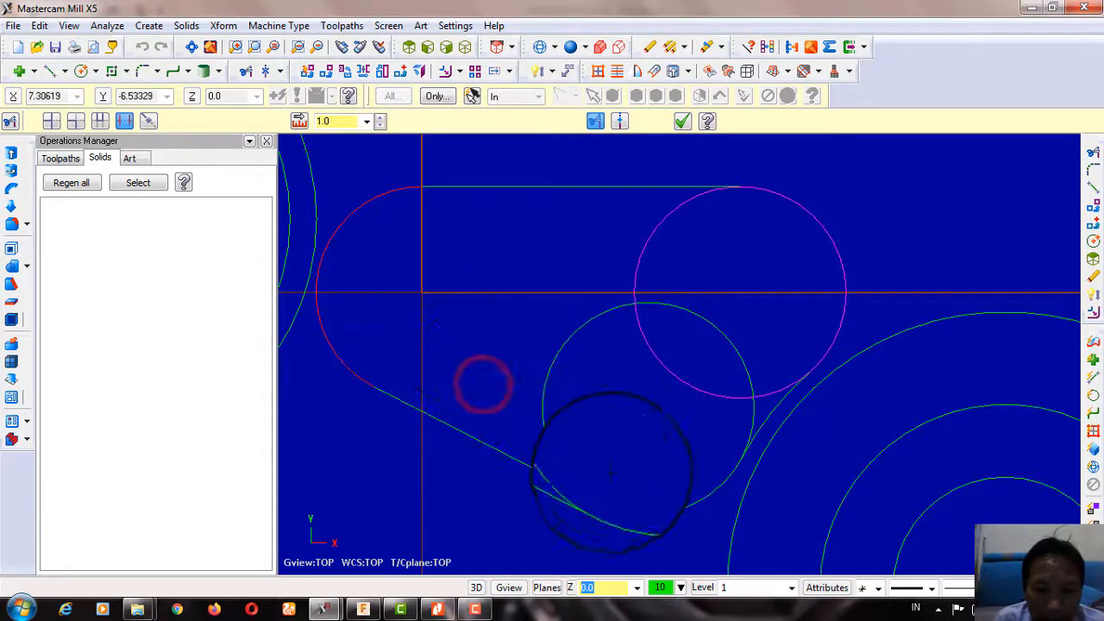
Step: Remove the inner arcs of the other two pocket circles with Divide/delete to leave a closed pocket contour
{"action": "left_click", "coordinate": [562, 478]}
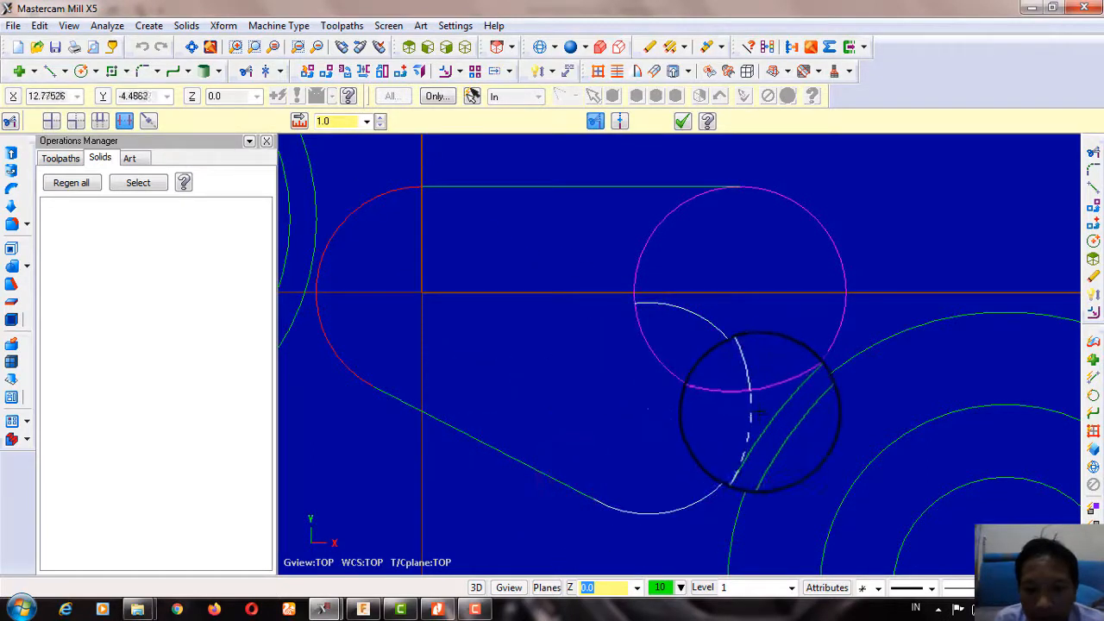
{"action": "left_click", "coordinate": [769, 392]}
{"action": "left_click", "coordinate": [721, 393]}
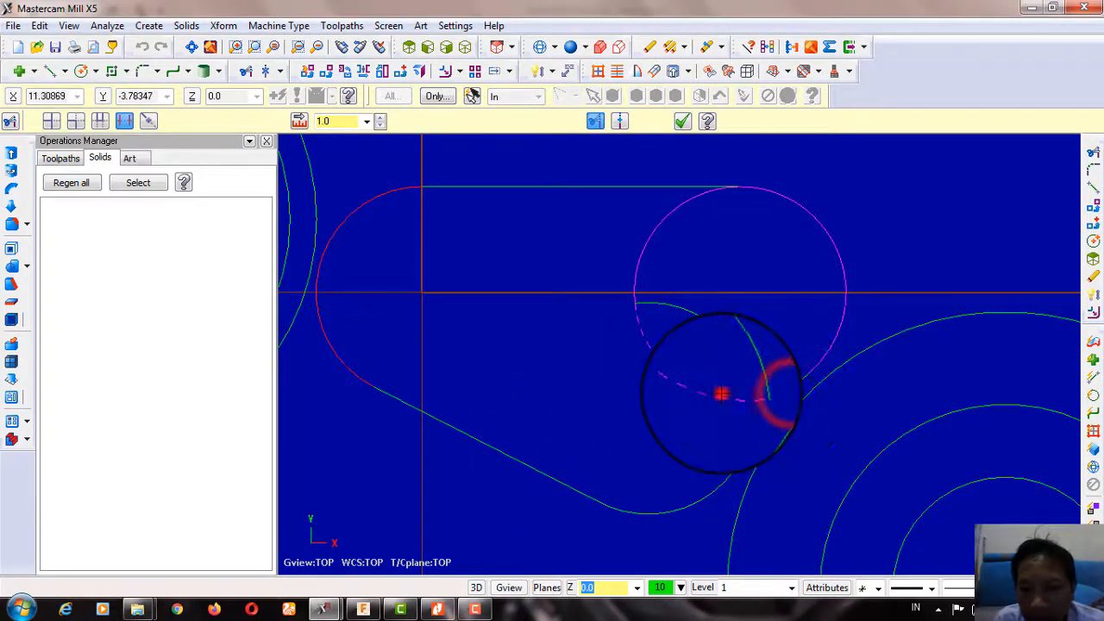
{"action": "left_click", "coordinate": [747, 353]}
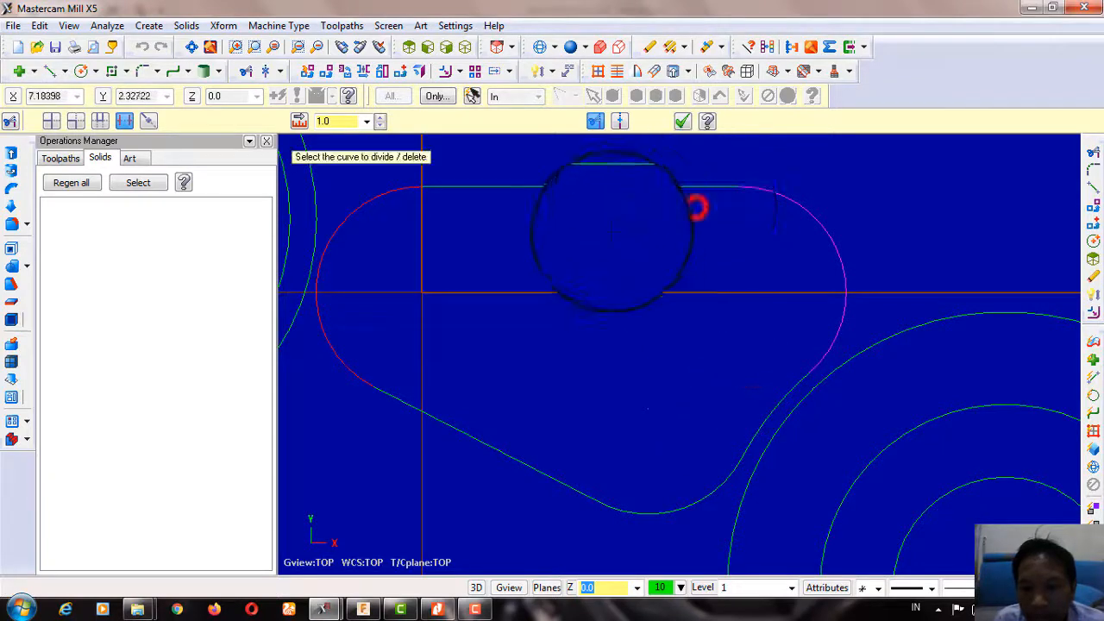
{"action": "scroll", "coordinate": [617, 259], "scroll_direction": "down", "scroll_amount": 8}
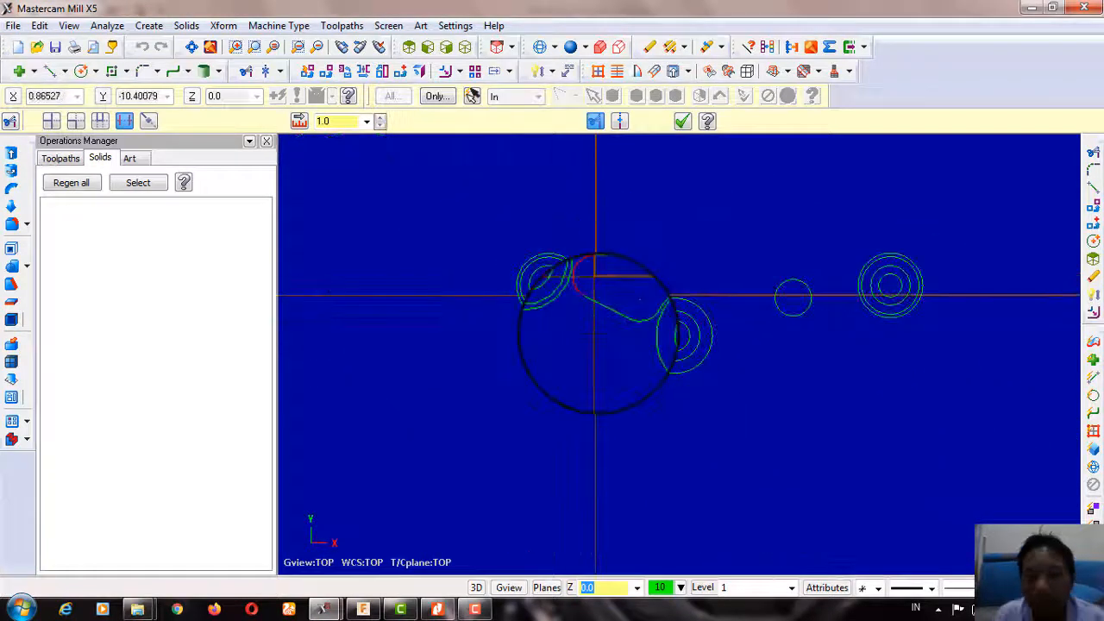
Step: Draw a 95 mm horizontal line joining the top quadrants of the outermost circles at the bracket's two ends
{"action": "scroll", "coordinate": [595, 347], "scroll_direction": "down", "scroll_amount": 2}
{"action": "scroll", "coordinate": [528, 288], "scroll_direction": "up", "scroll_amount": 2}
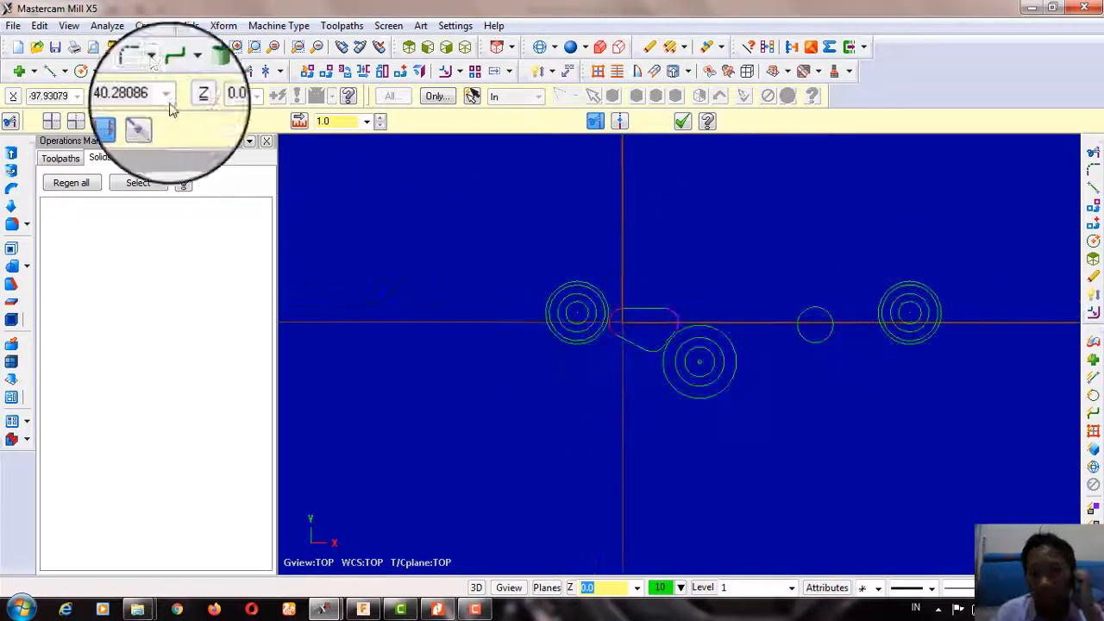
{"action": "left_click", "coordinate": [57, 75]}
{"action": "scroll", "coordinate": [649, 358], "scroll_direction": "up", "scroll_amount": 3}
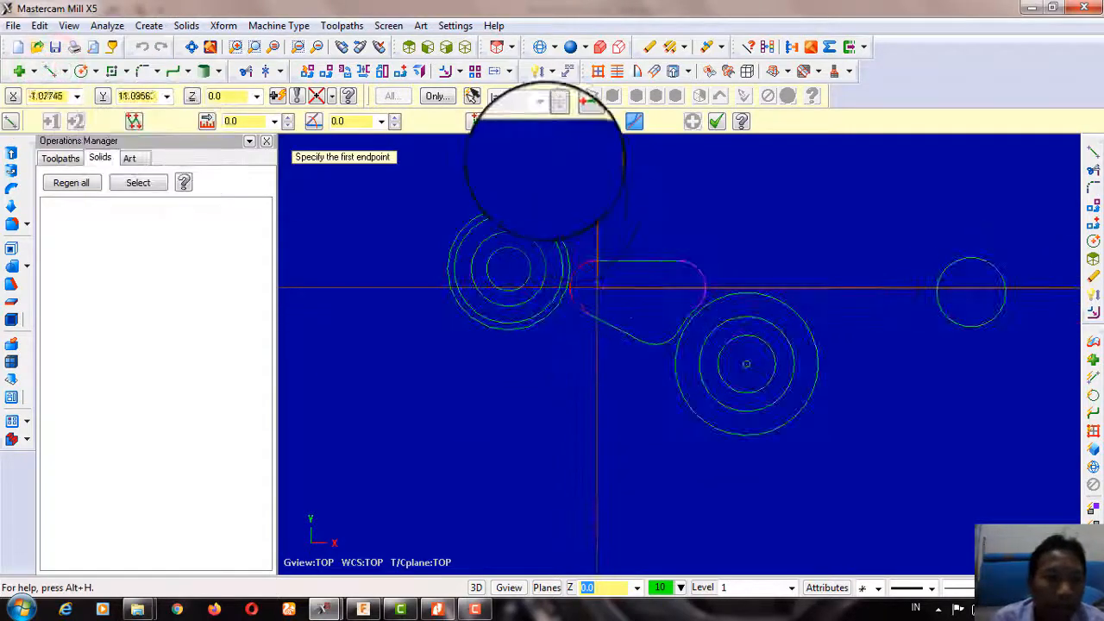
{"action": "scroll", "coordinate": [543, 168], "scroll_direction": "up", "scroll_amount": 2}
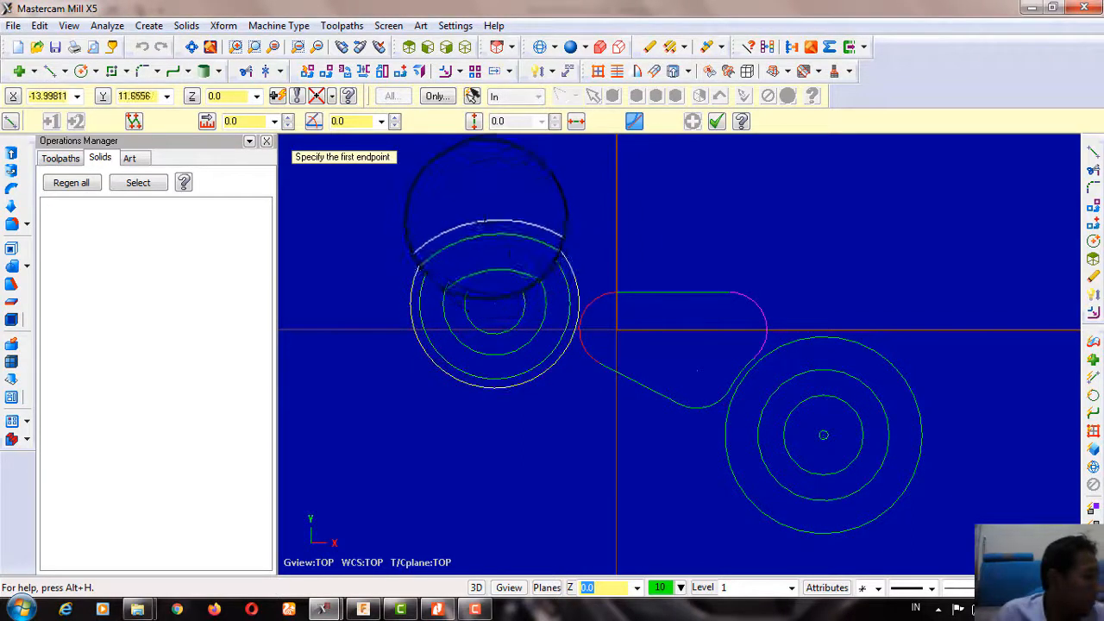
{"action": "left_click", "coordinate": [495, 220]}
{"action": "scroll", "coordinate": [662, 278], "scroll_direction": "down", "scroll_amount": 2}
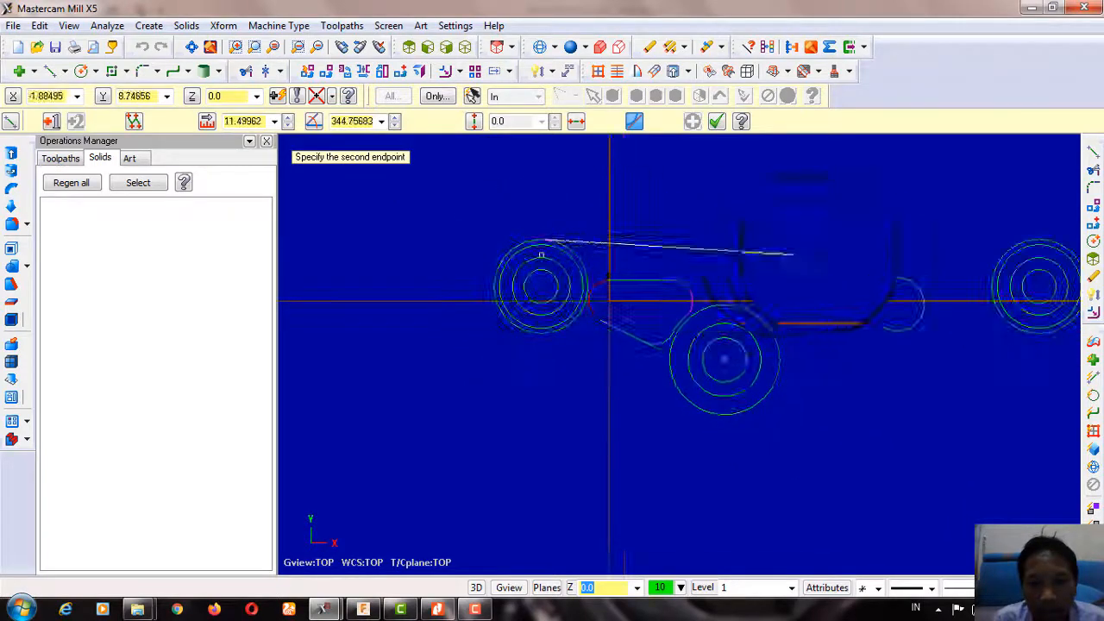
{"action": "scroll", "coordinate": [861, 259], "scroll_direction": "up", "scroll_amount": 1}
{"action": "scroll", "coordinate": [677, 244], "scroll_direction": "down", "scroll_amount": 2}
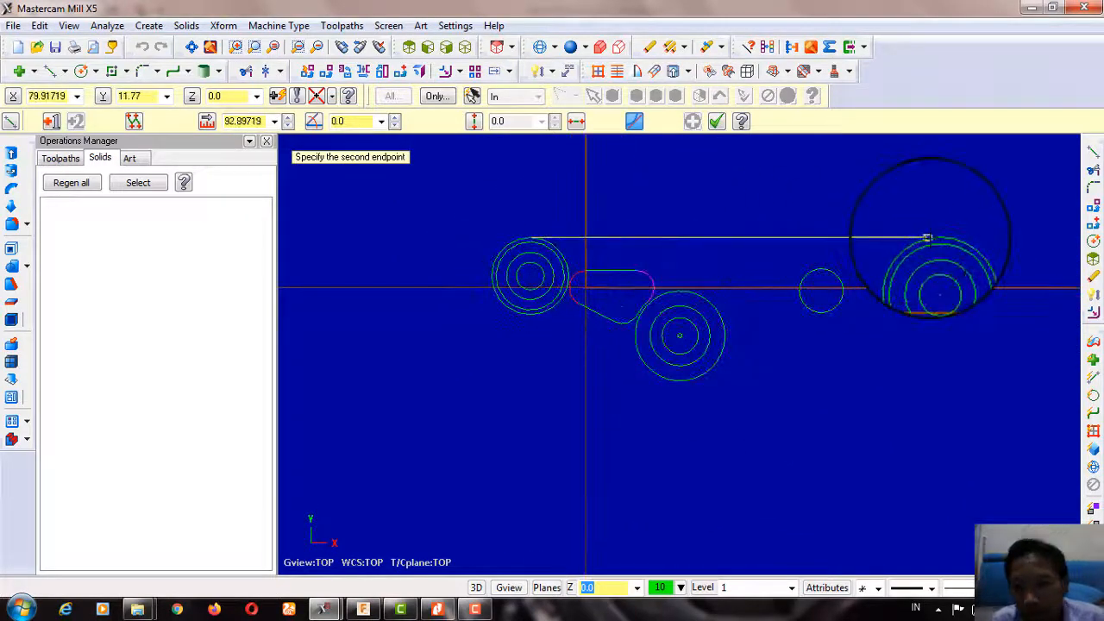
{"action": "scroll", "coordinate": [945, 327], "scroll_direction": "up", "scroll_amount": 1}
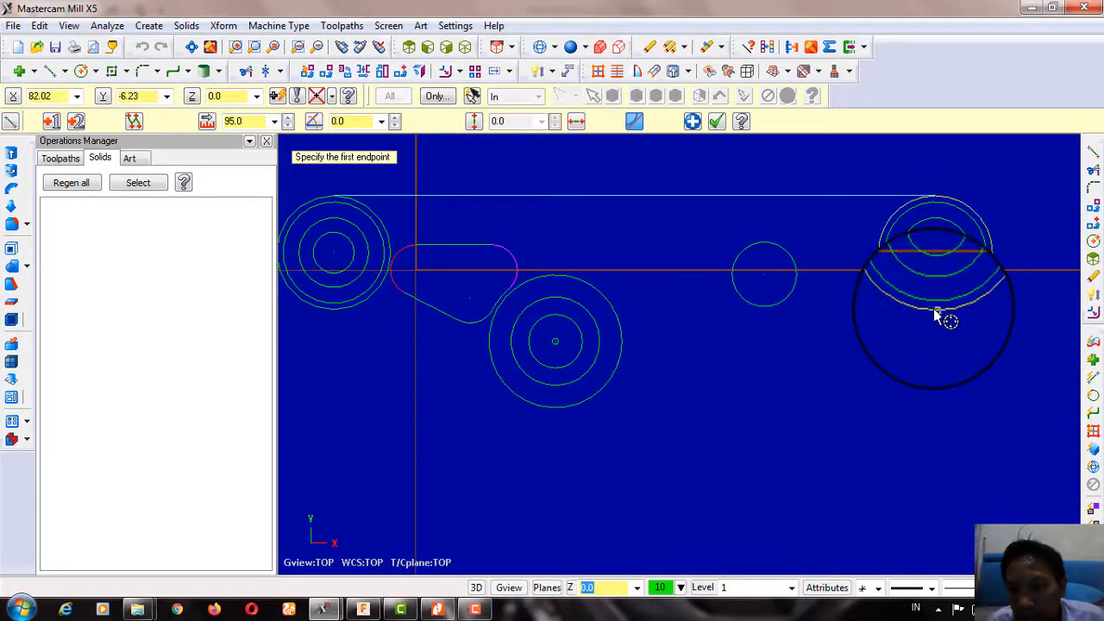
Step: Draw sloping lines from both end circles' bottom quadrants to the lower circle, plus an outer tangent line about 37.42 mm long near the origin
{"action": "left_click", "coordinate": [936, 311]}
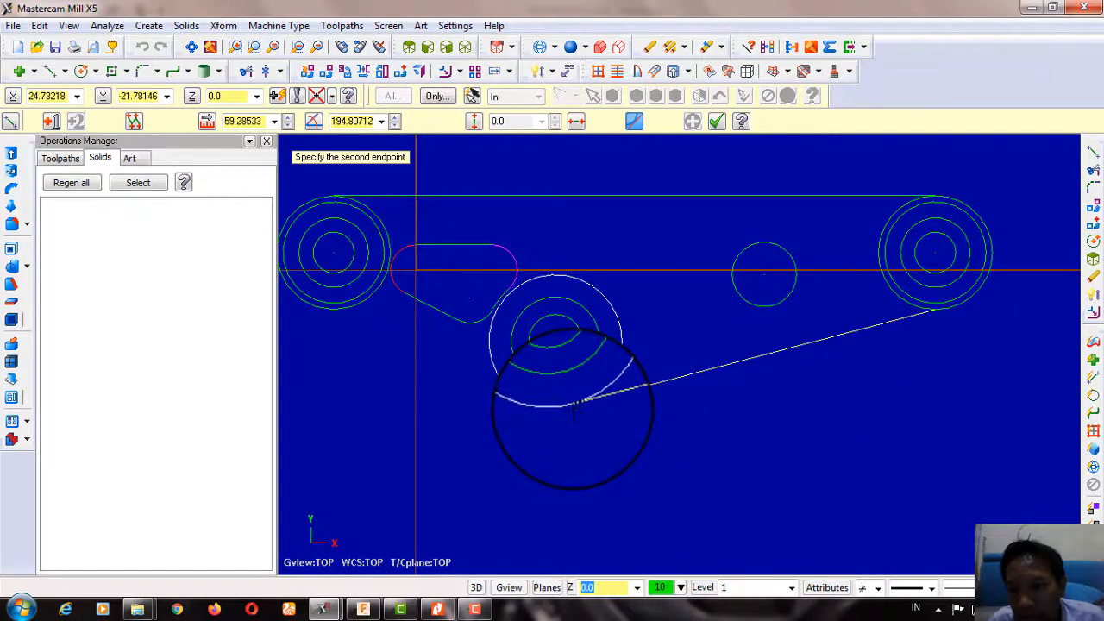
{"action": "left_click", "coordinate": [573, 405]}
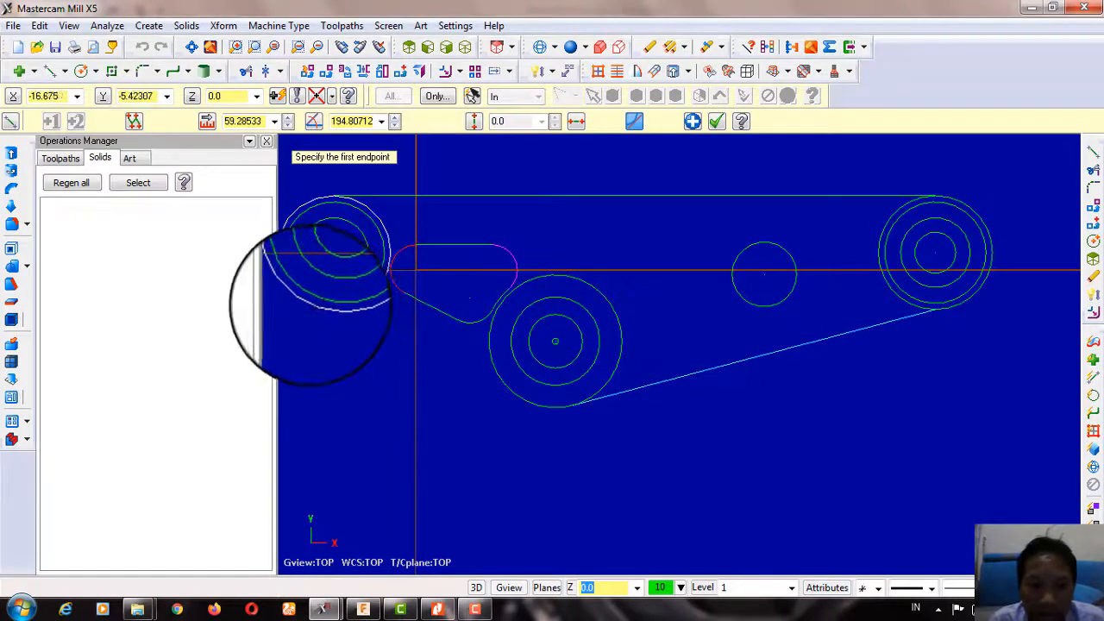
{"action": "left_click", "coordinate": [334, 308]}
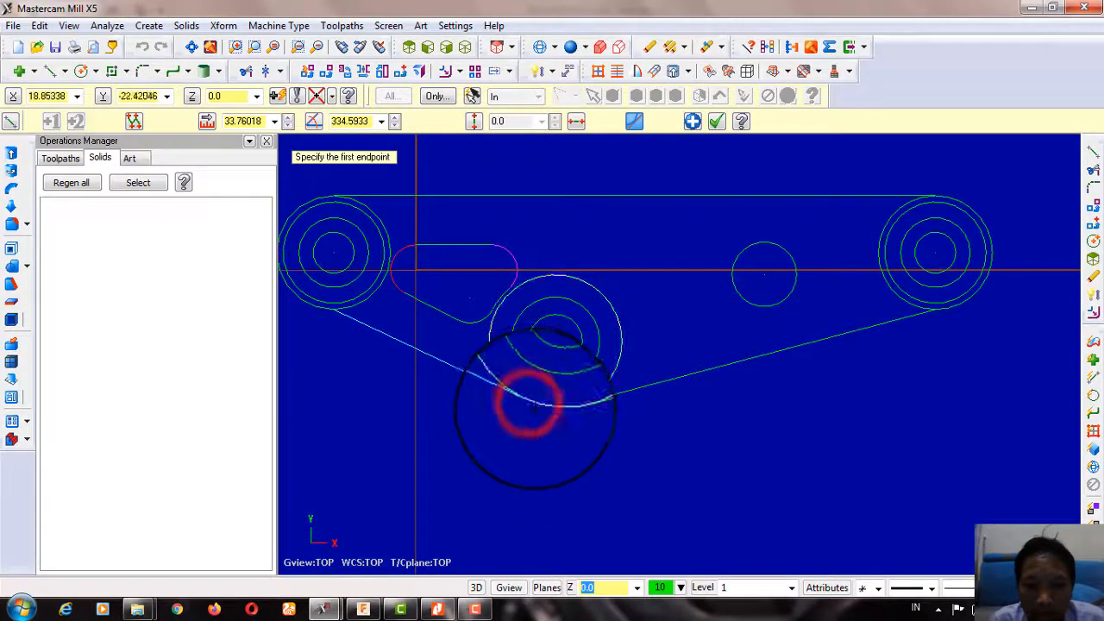
{"action": "left_click", "coordinate": [521, 401]}
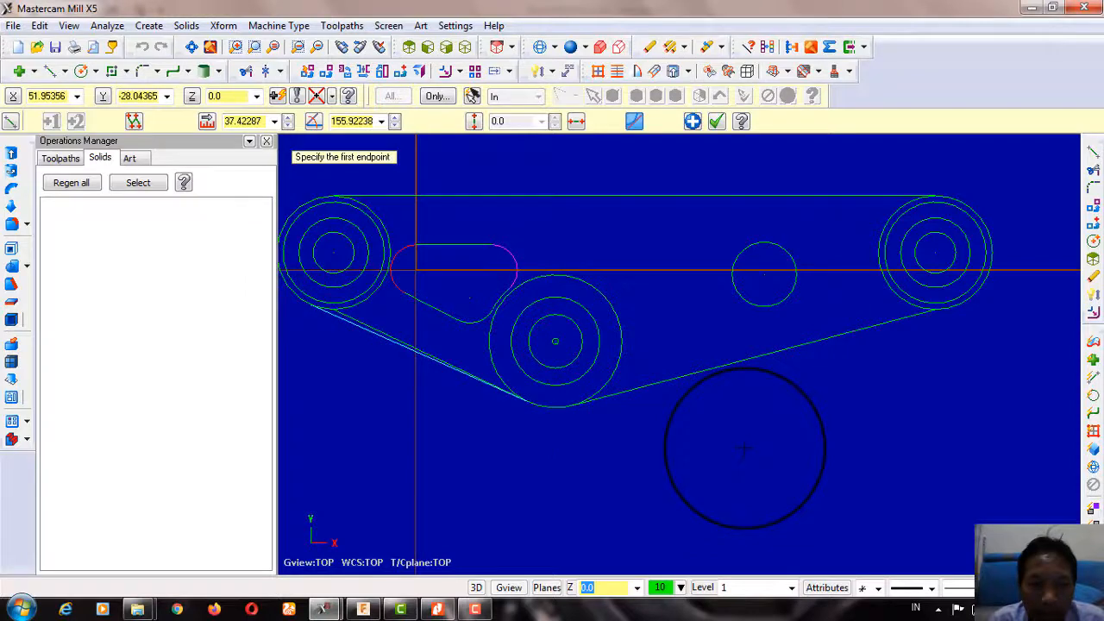
Step: Draw a tangent line about 61.54 mm long from the lower circle to the far end circle, and delete the redundant sloping lines
{"action": "scroll", "coordinate": [914, 332], "scroll_direction": "up", "scroll_amount": 2}
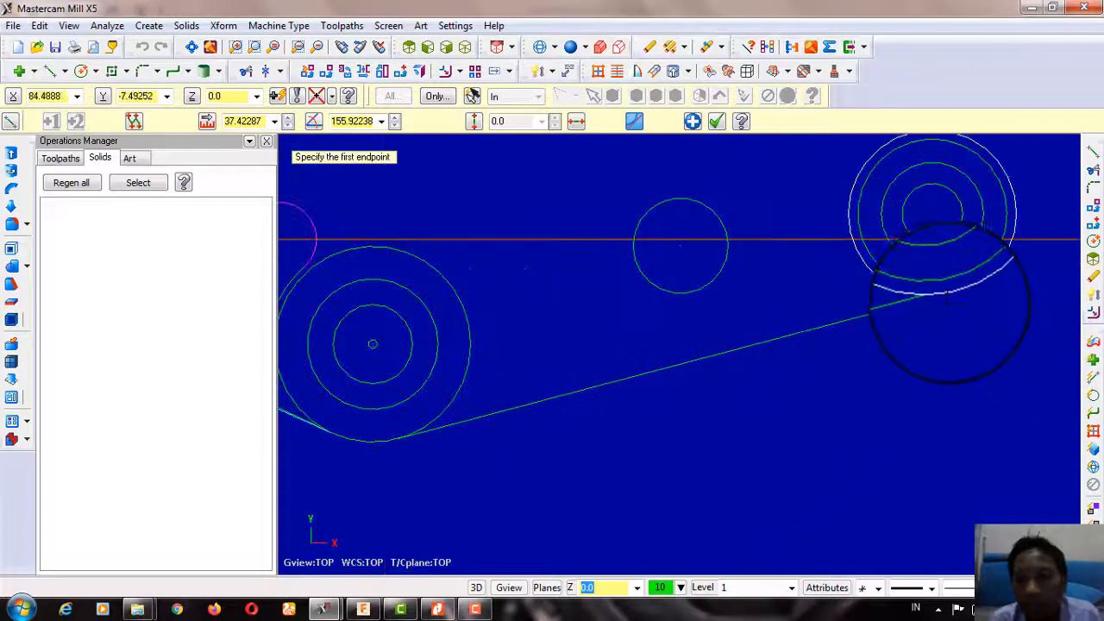
{"action": "left_click", "coordinate": [397, 437]}
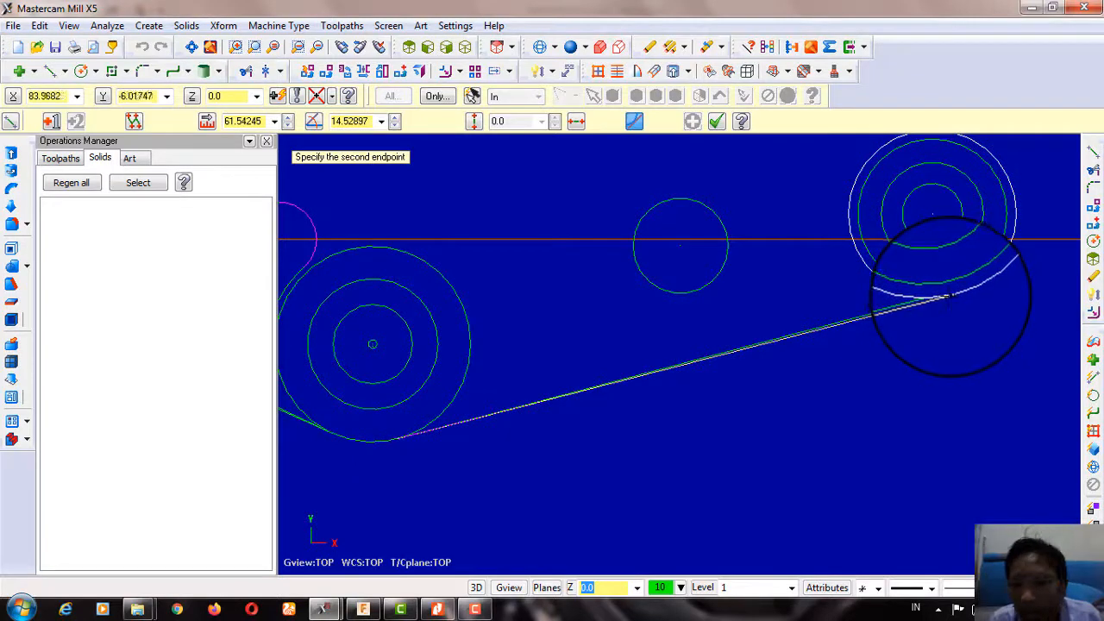
{"action": "scroll", "coordinate": [537, 337], "scroll_direction": "down", "scroll_amount": 3}
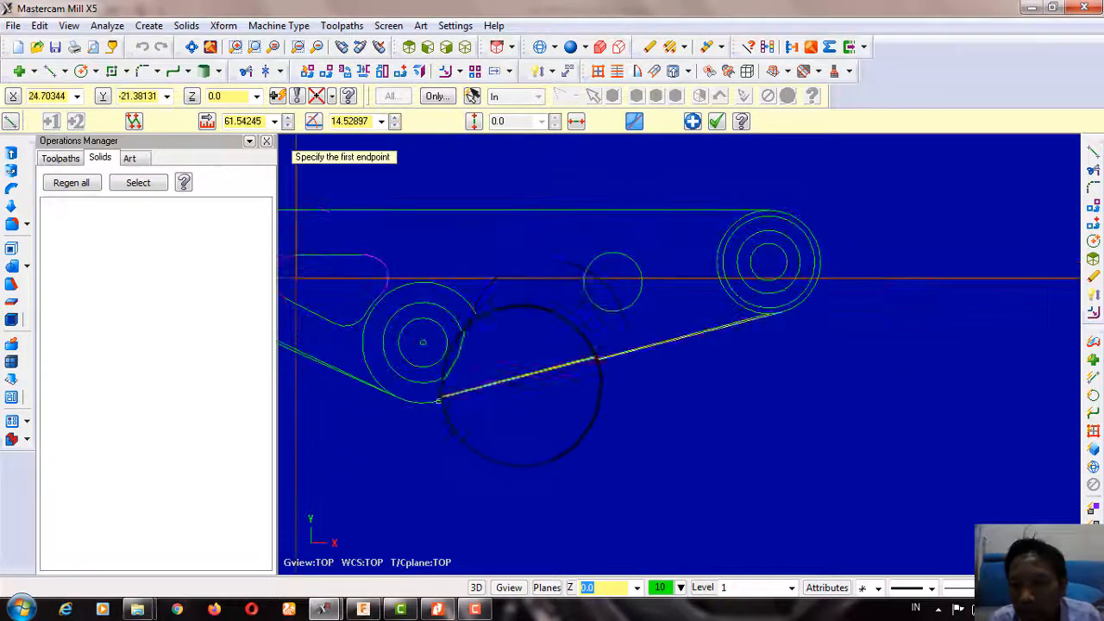
{"action": "scroll", "coordinate": [520, 395], "scroll_direction": "up", "scroll_amount": 1}
{"action": "scroll", "coordinate": [520, 395], "scroll_direction": "down", "scroll_amount": 1}
{"action": "key", "text": "Escape"}
{"action": "scroll", "coordinate": [660, 324], "scroll_direction": "up", "scroll_amount": 3}
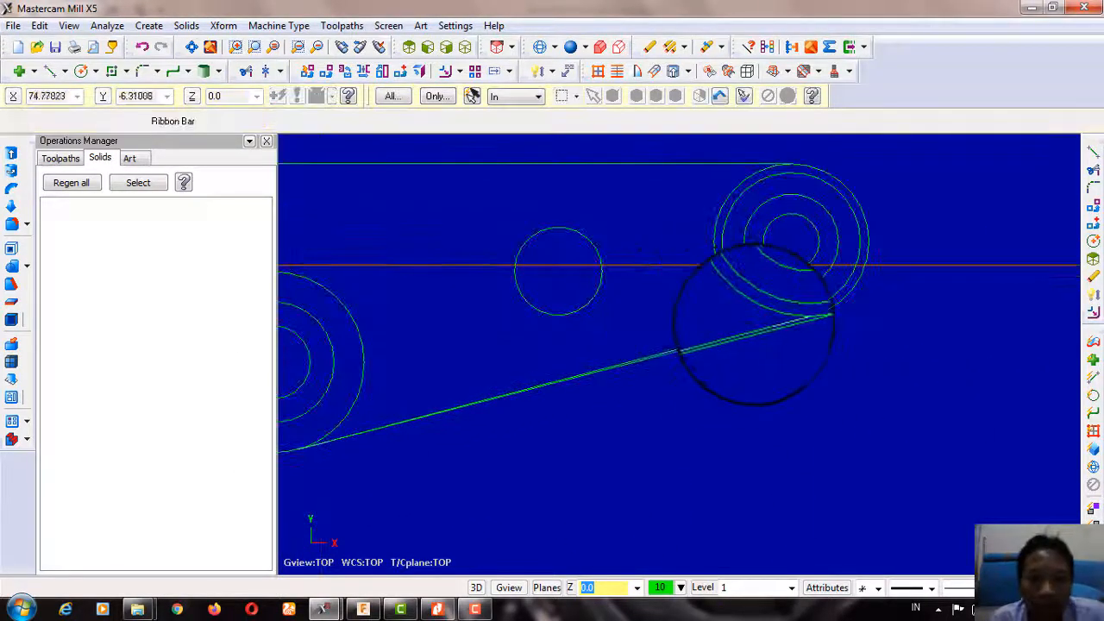
{"action": "scroll", "coordinate": [901, 323], "scroll_direction": "down", "scroll_amount": 2}
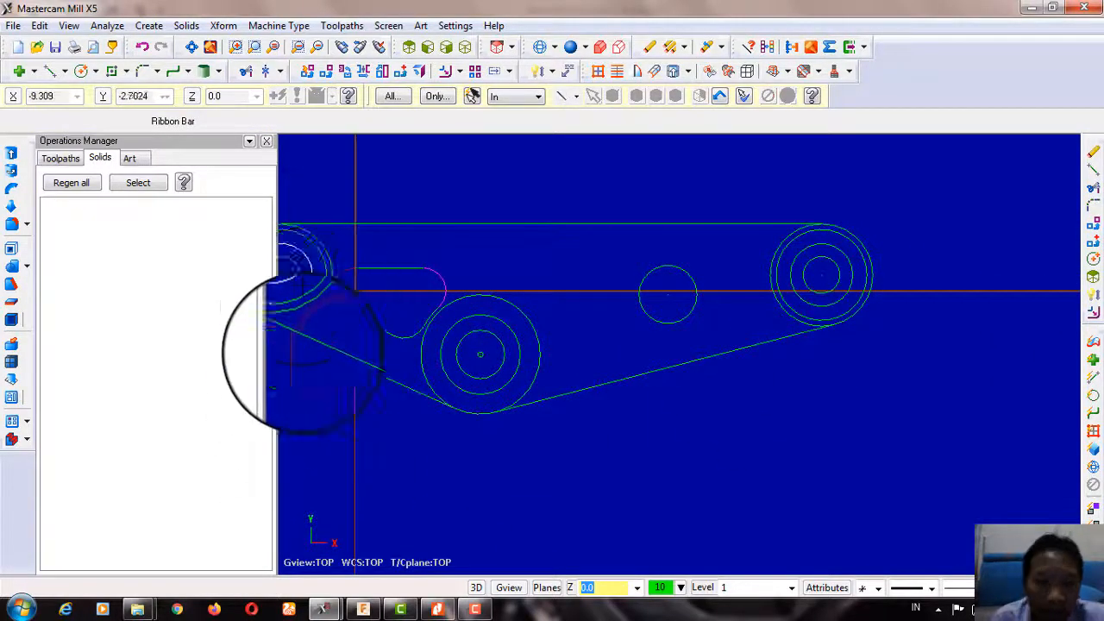
Step: Remove the inner arcs of the outermost circle at the bracket end near the origin with Divide/delete
{"action": "left_click", "coordinate": [247, 71]}
{"action": "scroll", "coordinate": [583, 362], "scroll_direction": "down", "scroll_amount": 2}
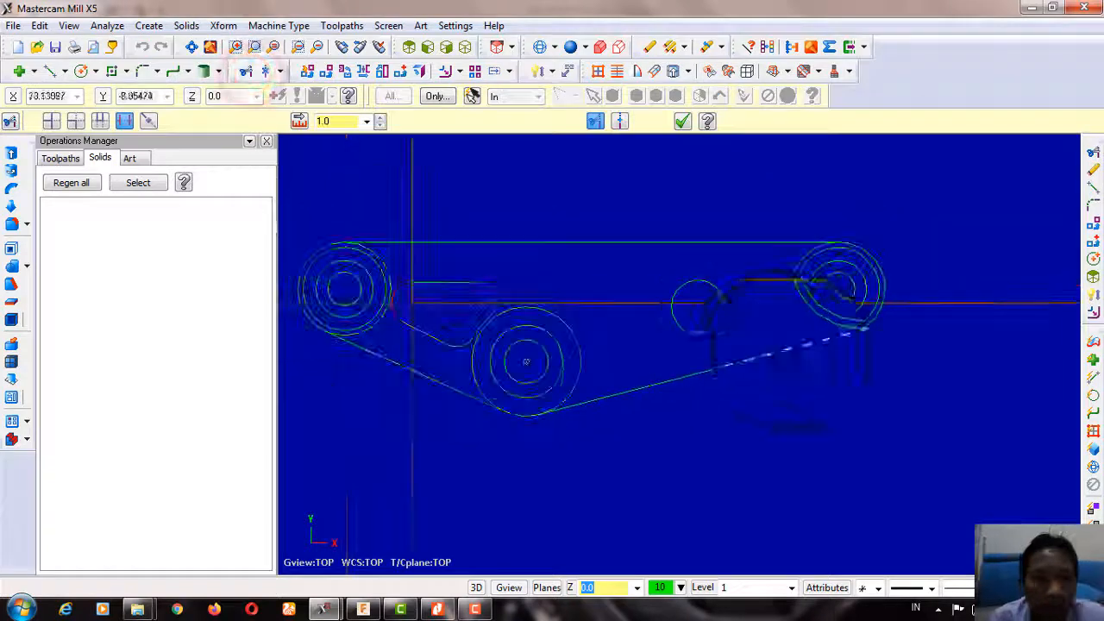
{"action": "scroll", "coordinate": [481, 310], "scroll_direction": "up", "scroll_amount": 4}
{"action": "left_click", "coordinate": [483, 309]}
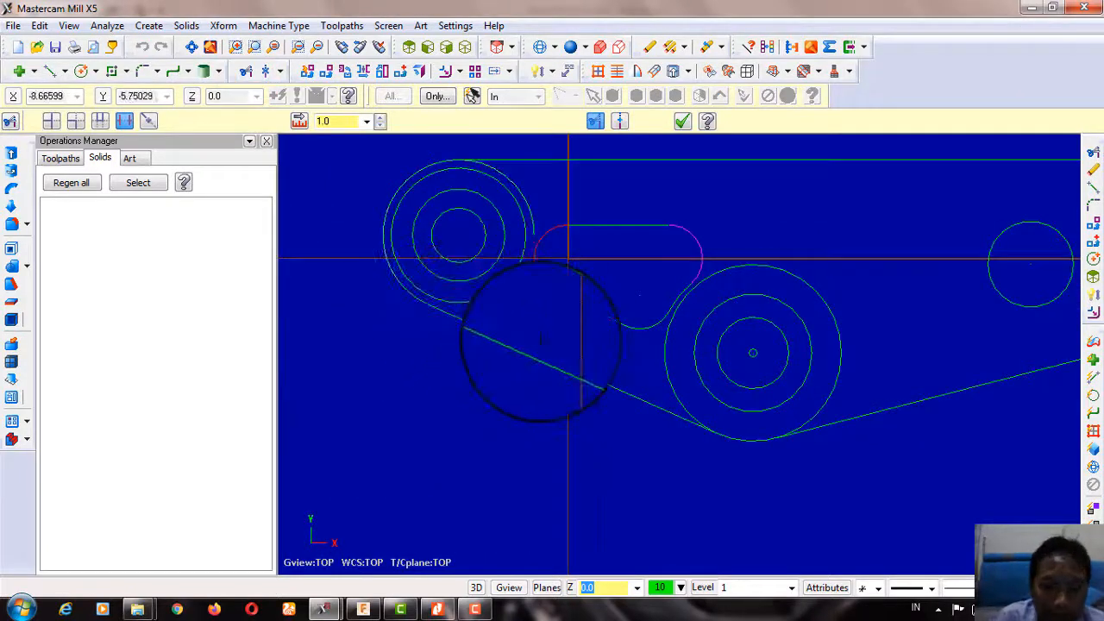
{"action": "left_click", "coordinate": [526, 189]}
{"action": "scroll", "coordinate": [759, 436], "scroll_direction": "up", "scroll_amount": 1}
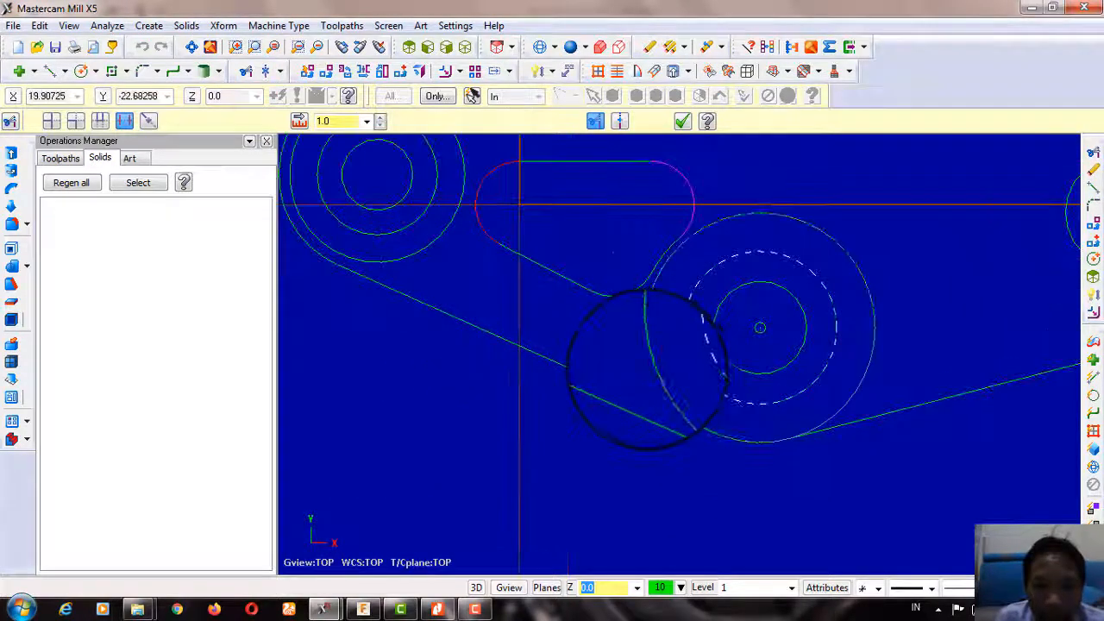
Step: Remove the inner arcs of the lower and far-end outermost circles with Divide/delete to close the bracket outline
{"action": "left_click", "coordinate": [651, 369]}
{"action": "left_click", "coordinate": [842, 402]}
{"action": "scroll", "coordinate": [496, 528], "scroll_direction": "down", "scroll_amount": 2}
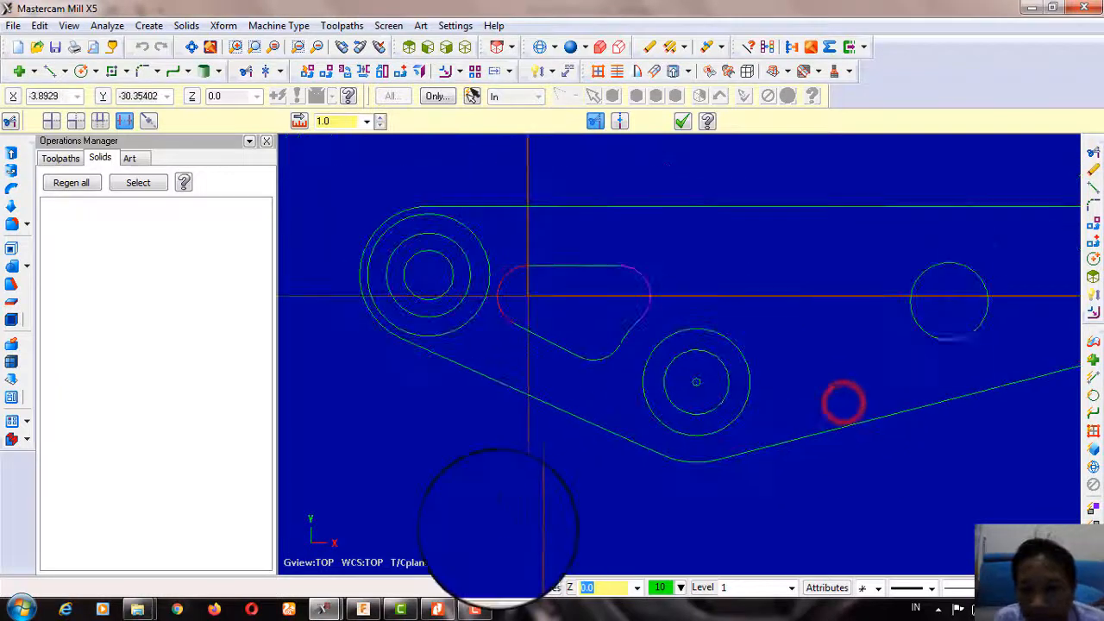
{"action": "scroll", "coordinate": [974, 389], "scroll_direction": "up", "scroll_amount": 1}
{"action": "left_click", "coordinate": [983, 374]}
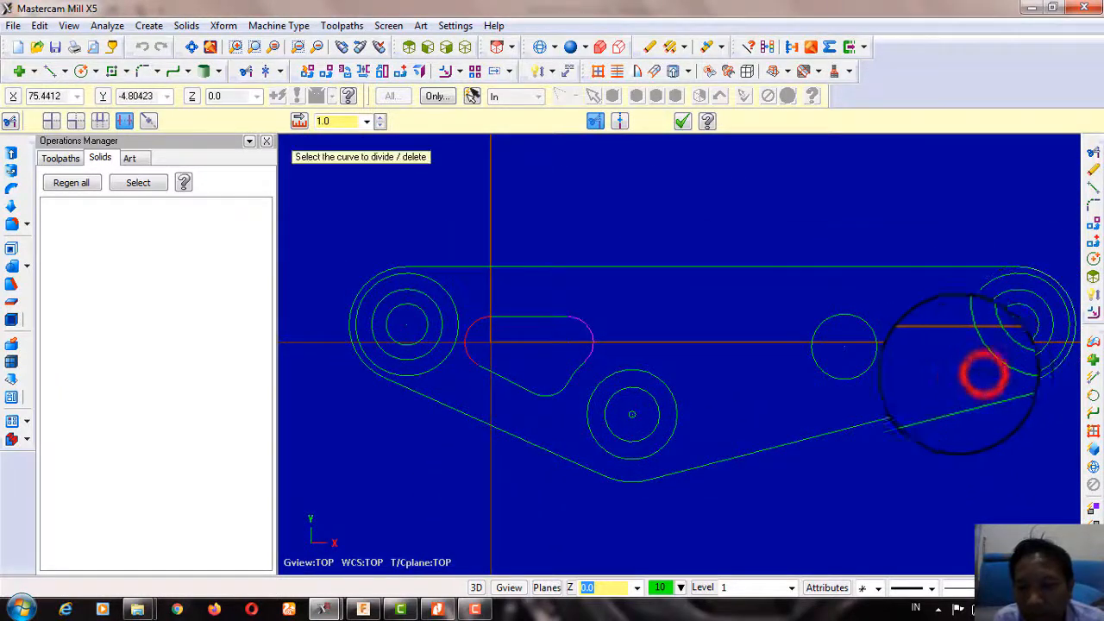
{"action": "scroll", "coordinate": [517, 414], "scroll_direction": "down", "scroll_amount": 1}
{"action": "scroll", "coordinate": [353, 530], "scroll_direction": "up", "scroll_amount": 1}
{"action": "scroll", "coordinate": [362, 483], "scroll_direction": "down", "scroll_amount": 1}
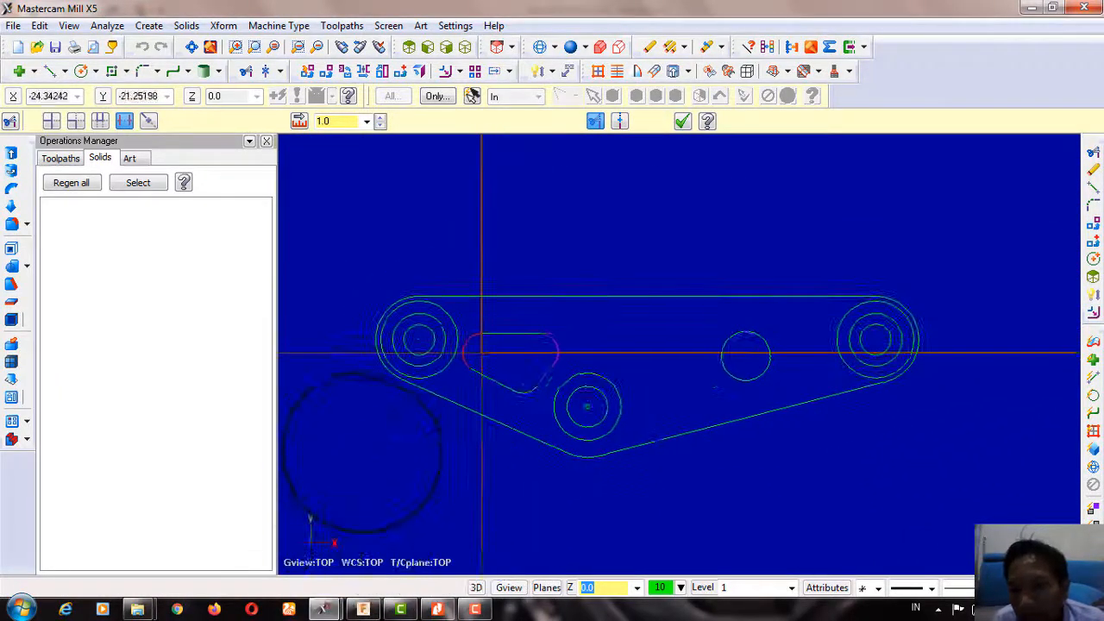
{"action": "scroll", "coordinate": [617, 483], "scroll_direction": "down", "scroll_amount": 2}
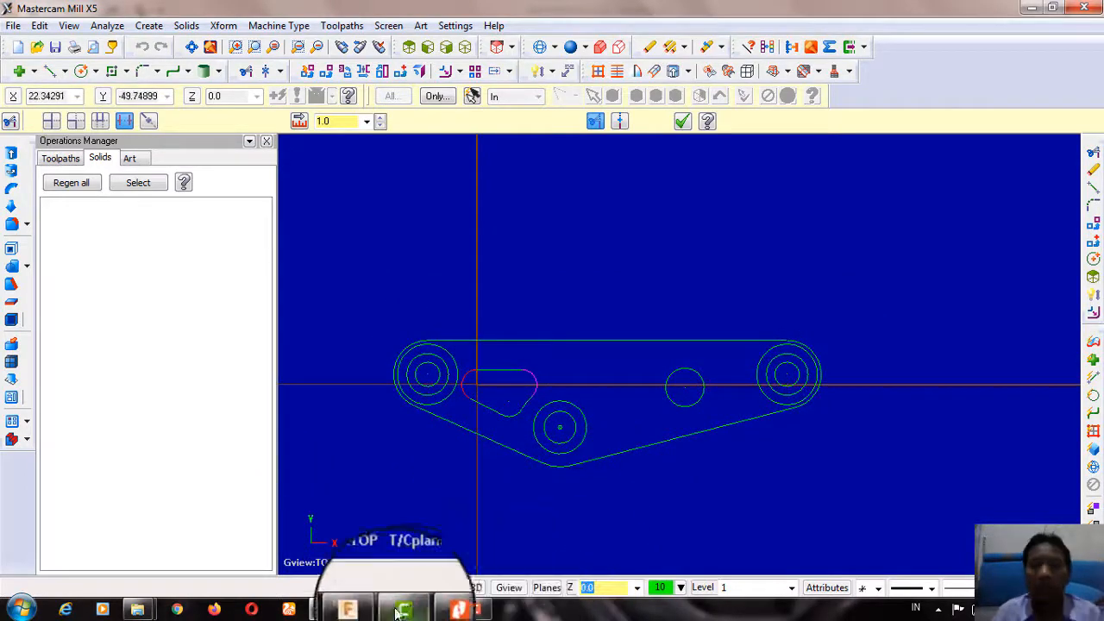
Step: Switch to Fusion 360 to examine the stepped edges around the bracket's end and pocket, and return to Mastercam
{"action": "left_click", "coordinate": [364, 611]}
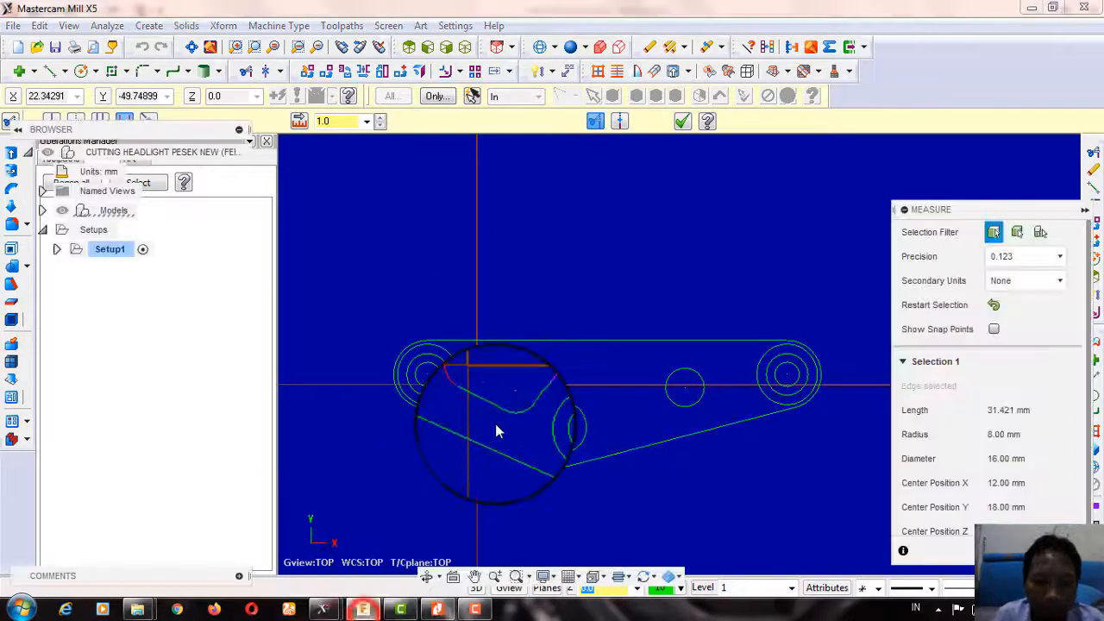
{"action": "scroll", "coordinate": [397, 324], "scroll_direction": "up", "scroll_amount": 3}
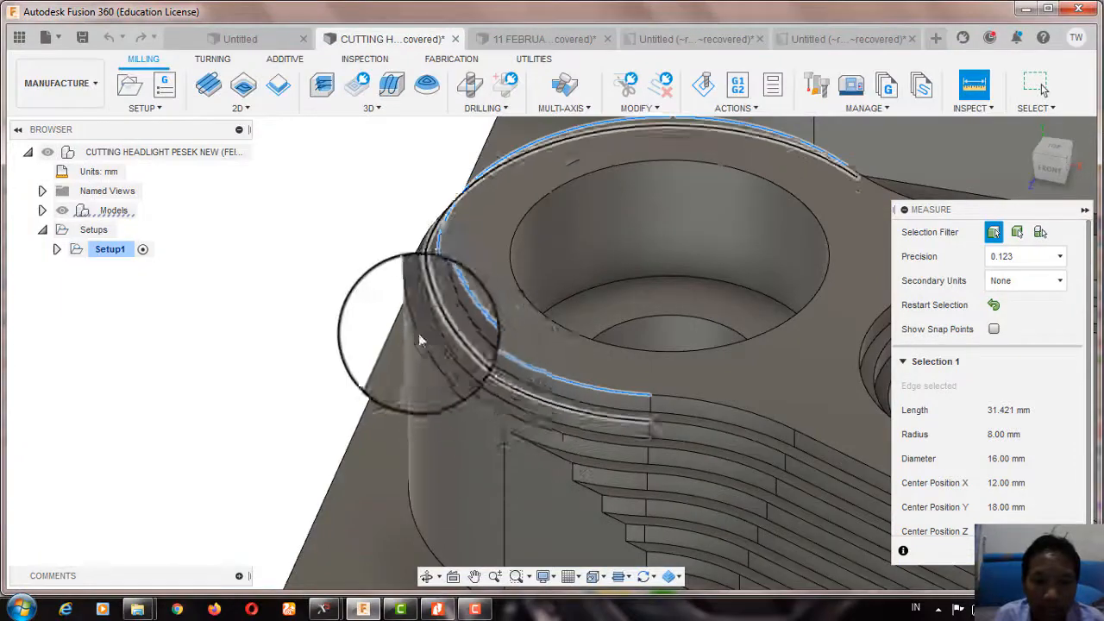
{"action": "scroll", "coordinate": [402, 333], "scroll_direction": "down", "scroll_amount": 6}
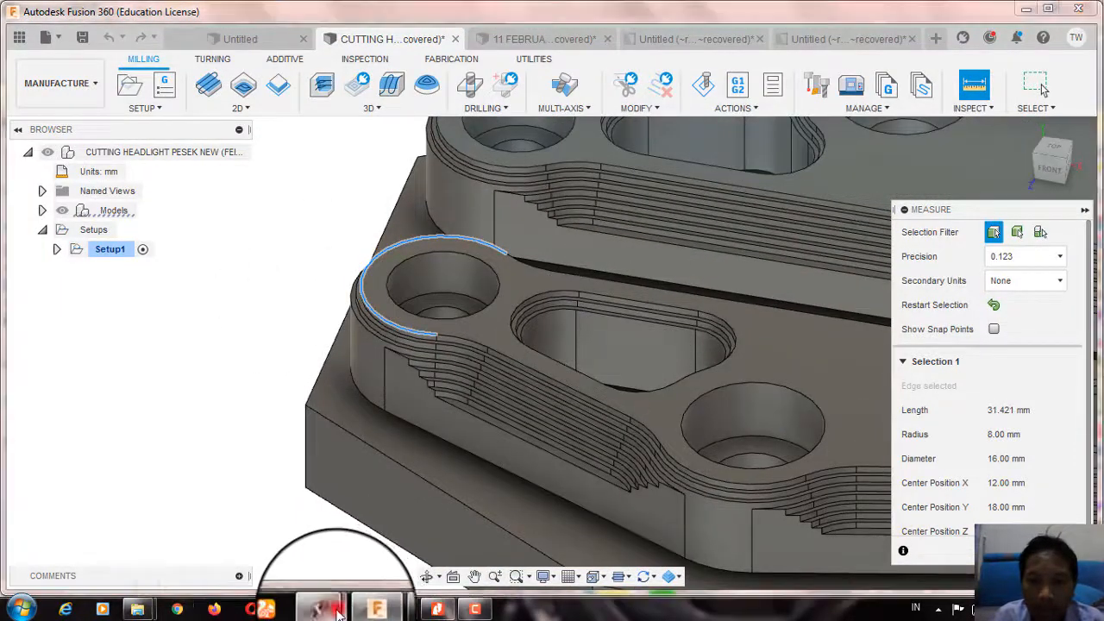
{"action": "mouse_move", "coordinate": [303, 609]}
{"action": "left_click", "coordinate": [266, 539]}
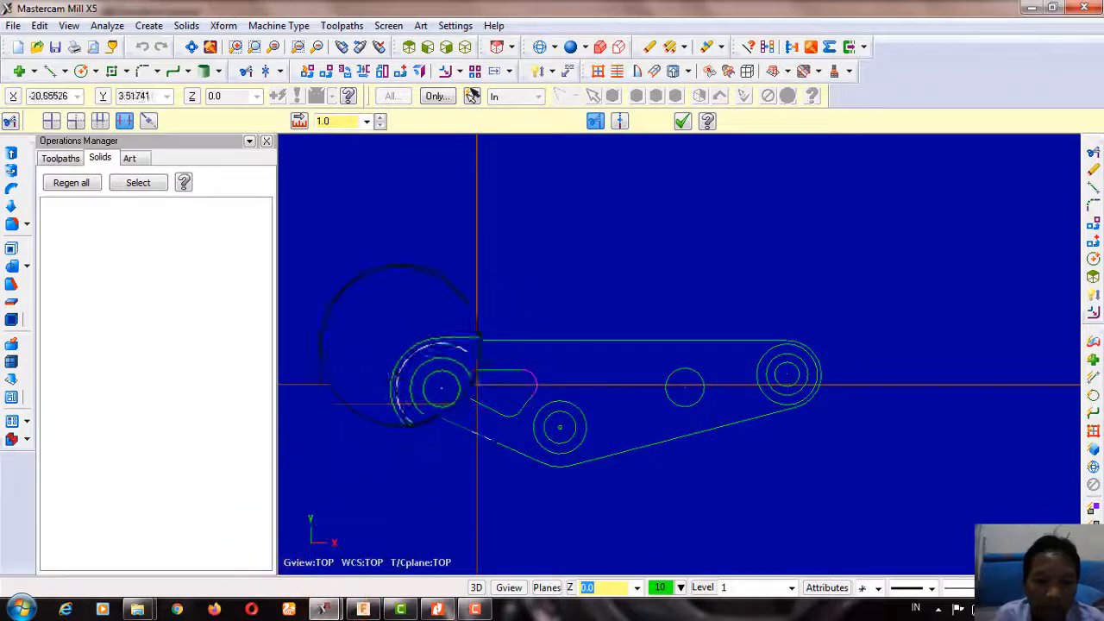
Step: Offset the closed pocket contour outward with Offset Contour, making two copies at 0.5 mm spacing
{"action": "left_click", "coordinate": [445, 72]}
{"action": "scroll", "coordinate": [552, 371], "scroll_direction": "up", "scroll_amount": 3}
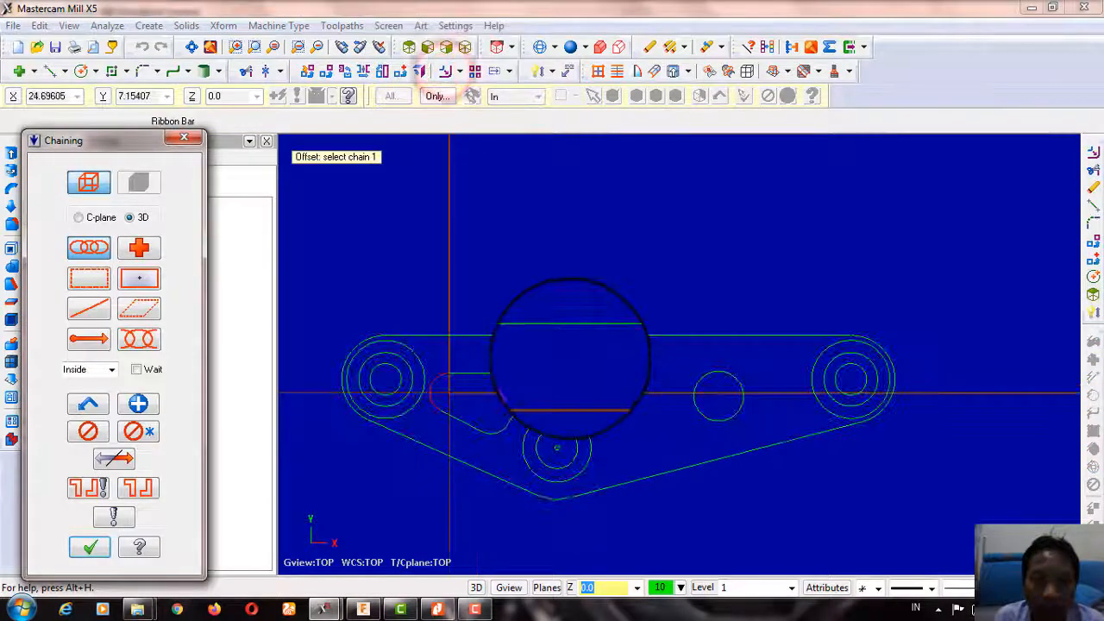
{"action": "left_click", "coordinate": [470, 378]}
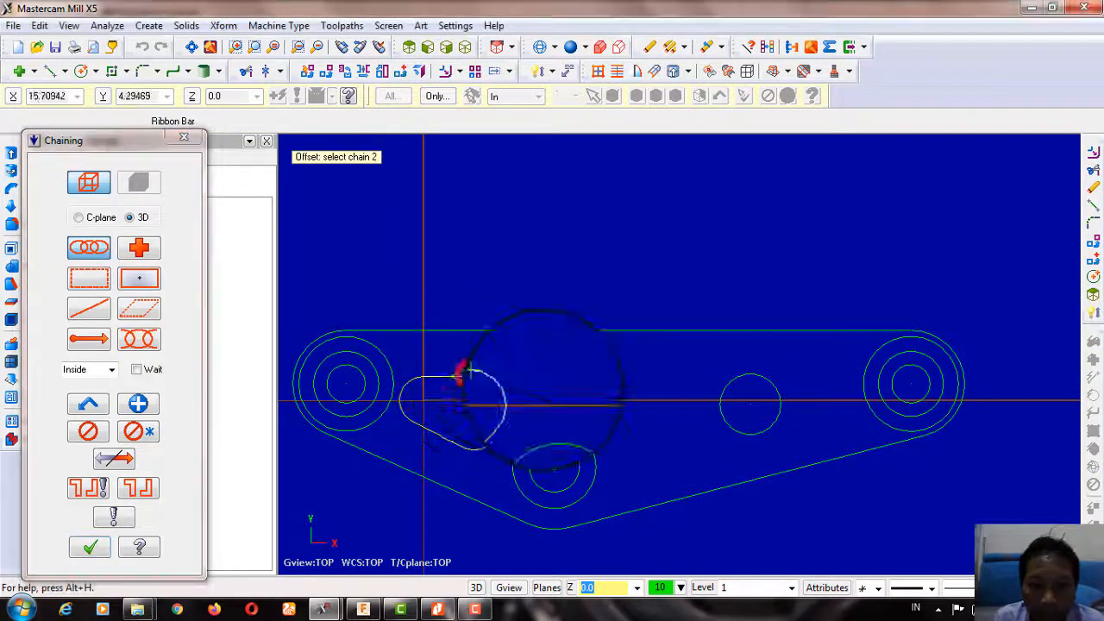
{"action": "left_click", "coordinate": [90, 547]}
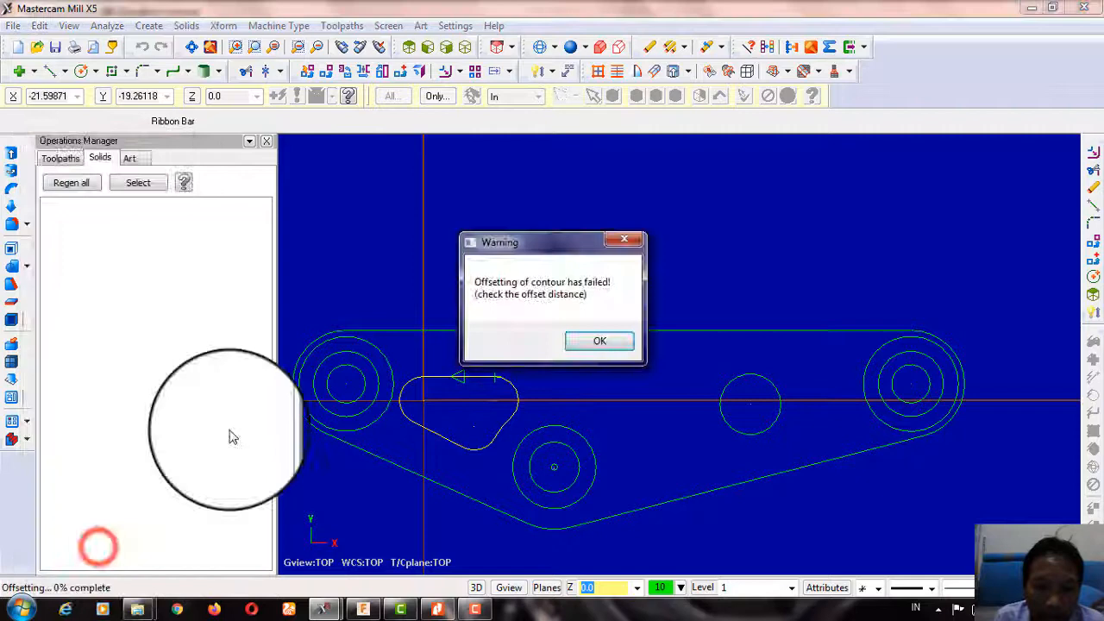
{"action": "left_click", "coordinate": [597, 342]}
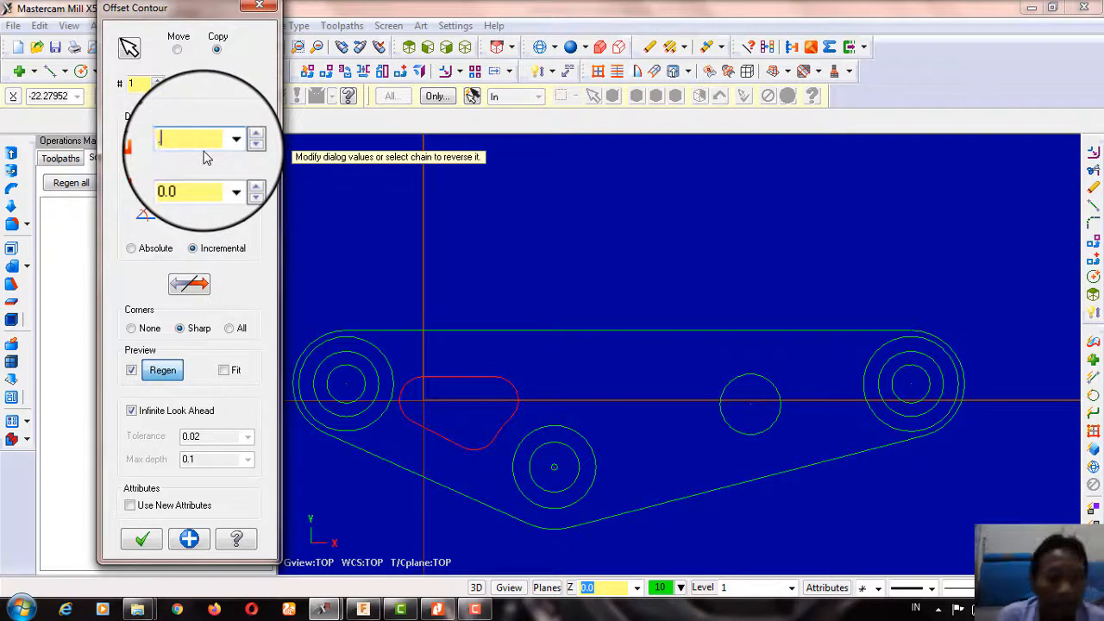
{"action": "type", "text": ".5"}
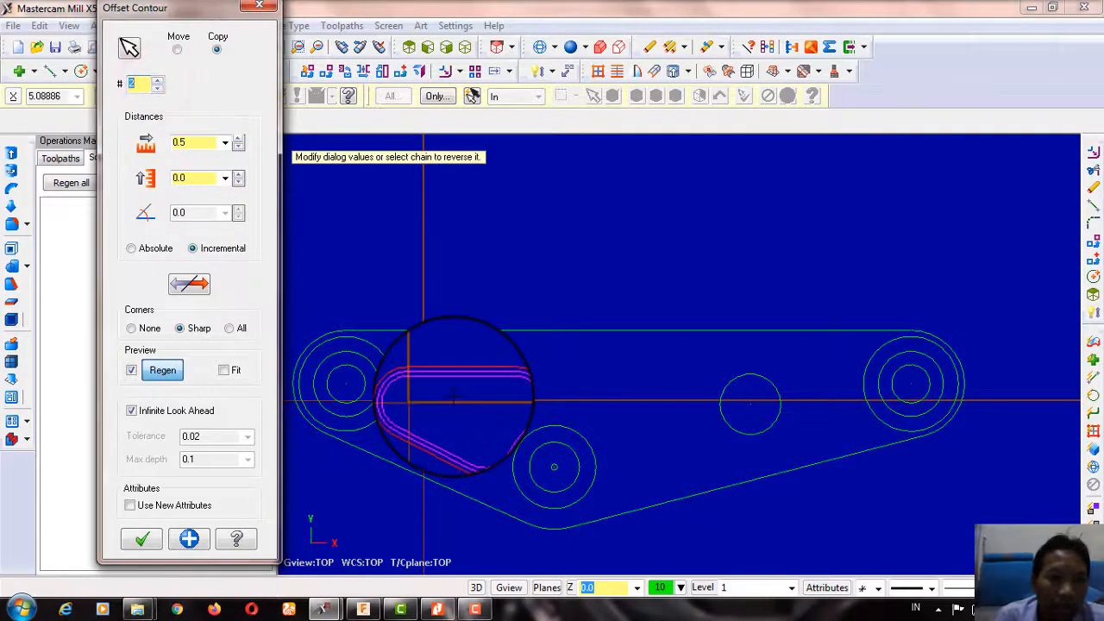
{"action": "scroll", "coordinate": [450, 401], "scroll_direction": "up", "scroll_amount": 3}
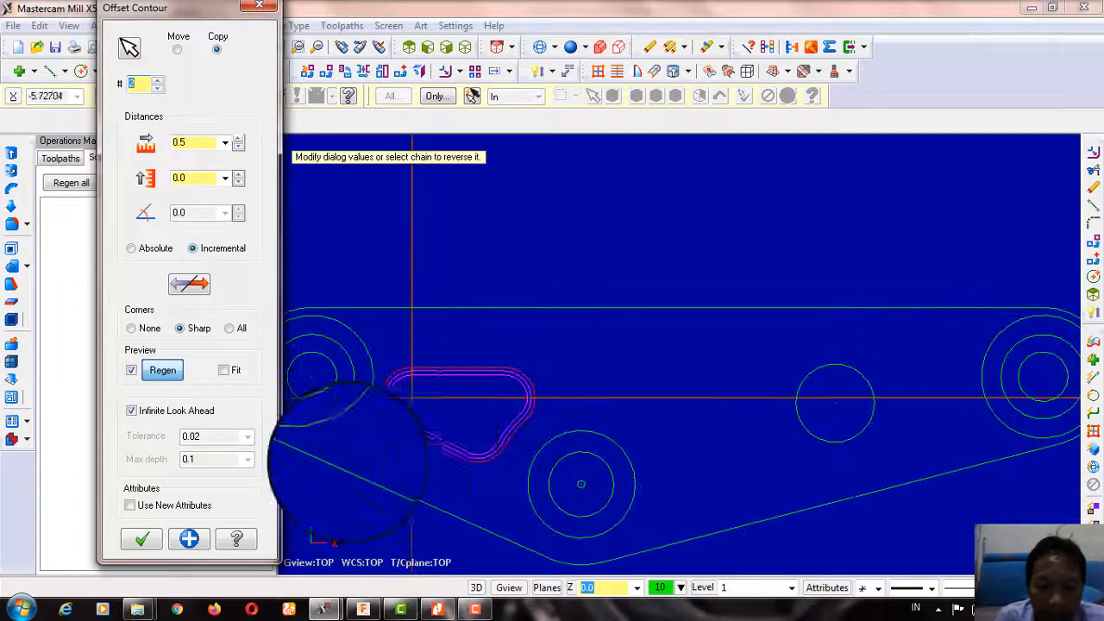
{"action": "left_click", "coordinate": [191, 285]}
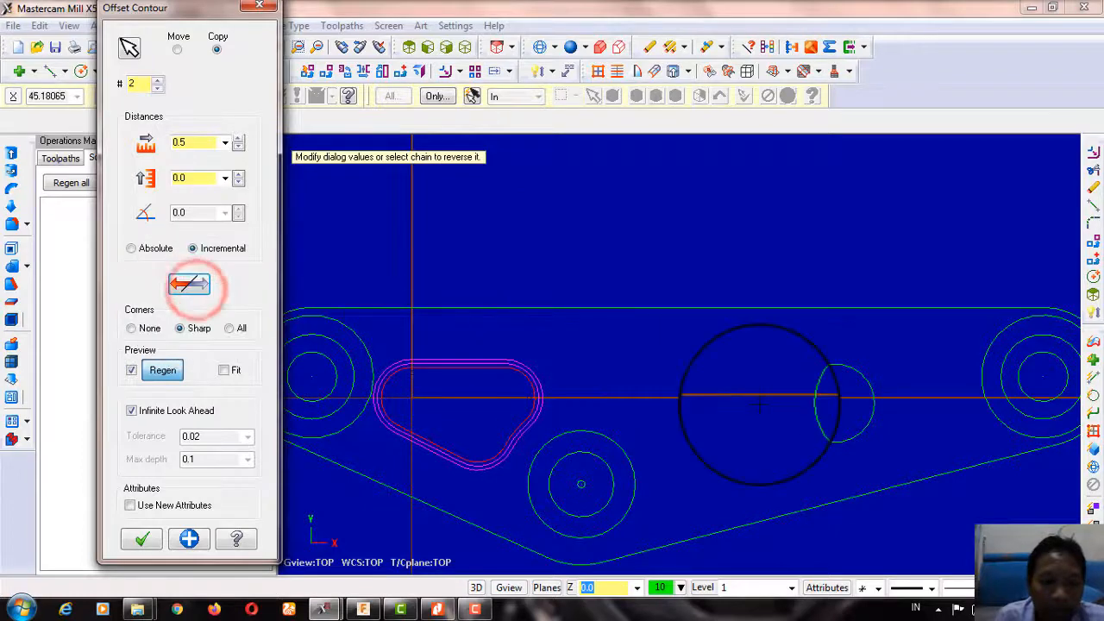
{"action": "left_click", "coordinate": [189, 540]}
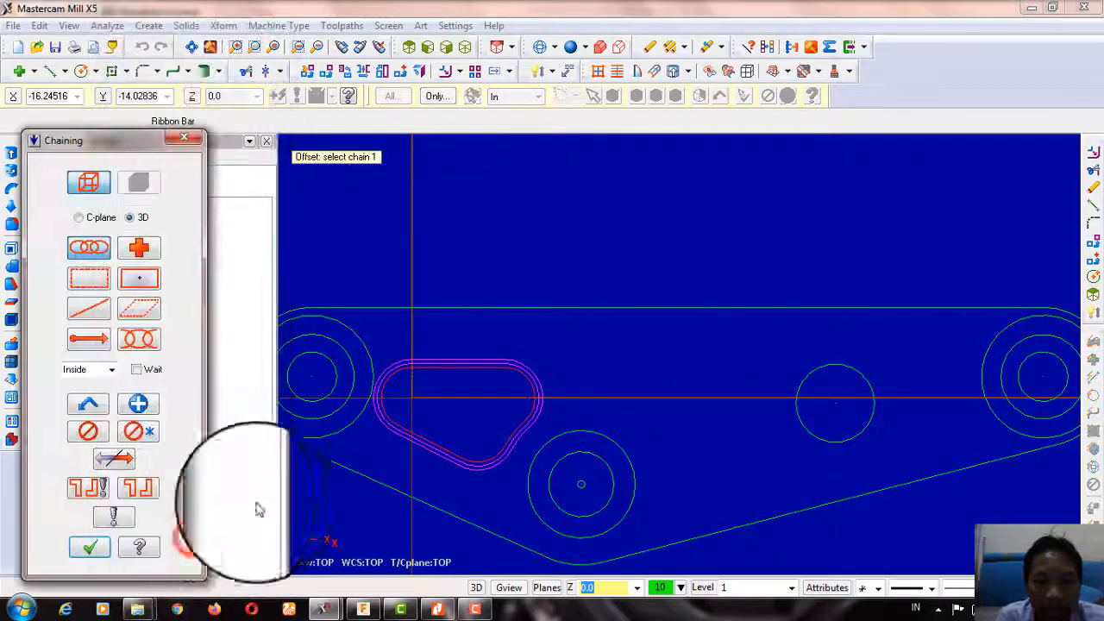
{"action": "scroll", "coordinate": [496, 287], "scroll_direction": "down", "scroll_amount": 2}
{"action": "scroll", "coordinate": [587, 297], "scroll_direction": "up", "scroll_amount": 3}
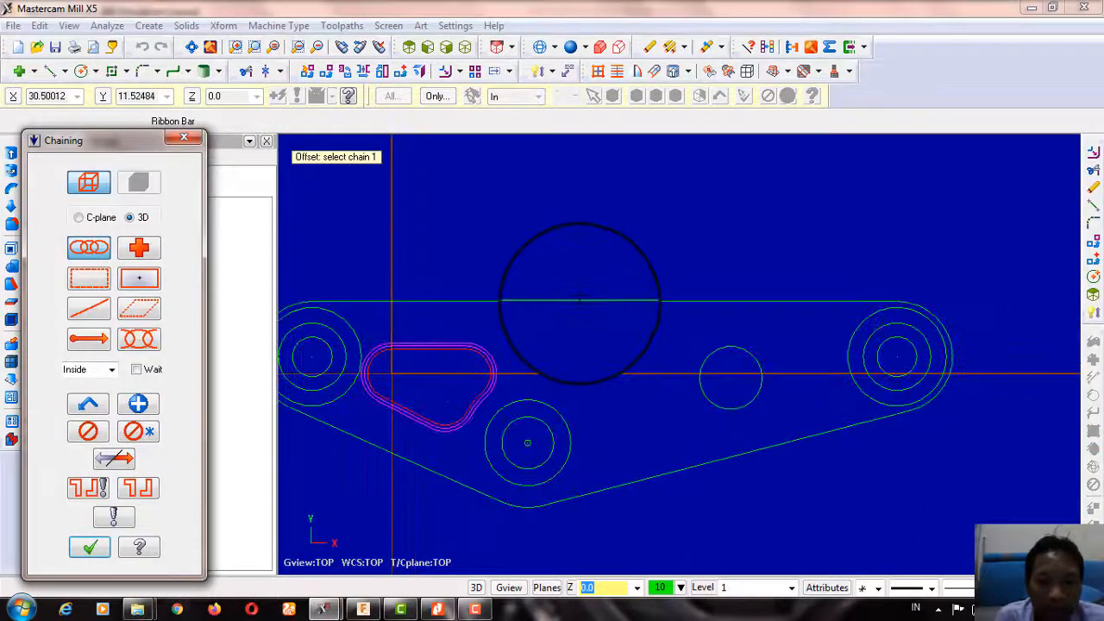
Step: Offset the closed bracket outline inward with Offset Contour, making one copy at a distance of 0.5*7 (3.5 mm)
{"action": "left_click", "coordinate": [580, 301]}
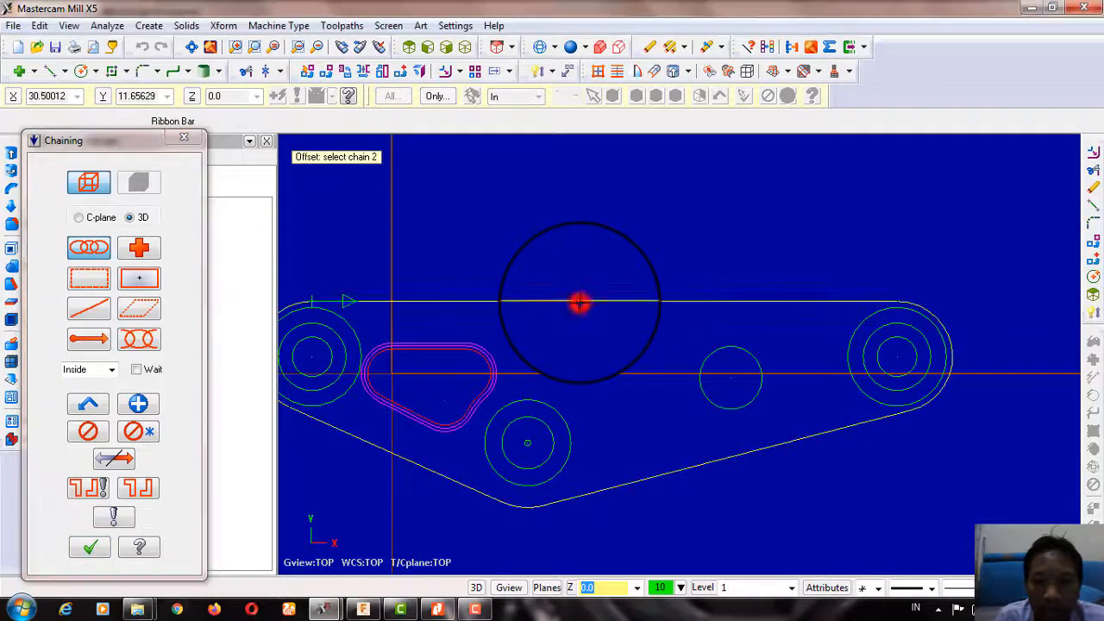
{"action": "left_click", "coordinate": [86, 546]}
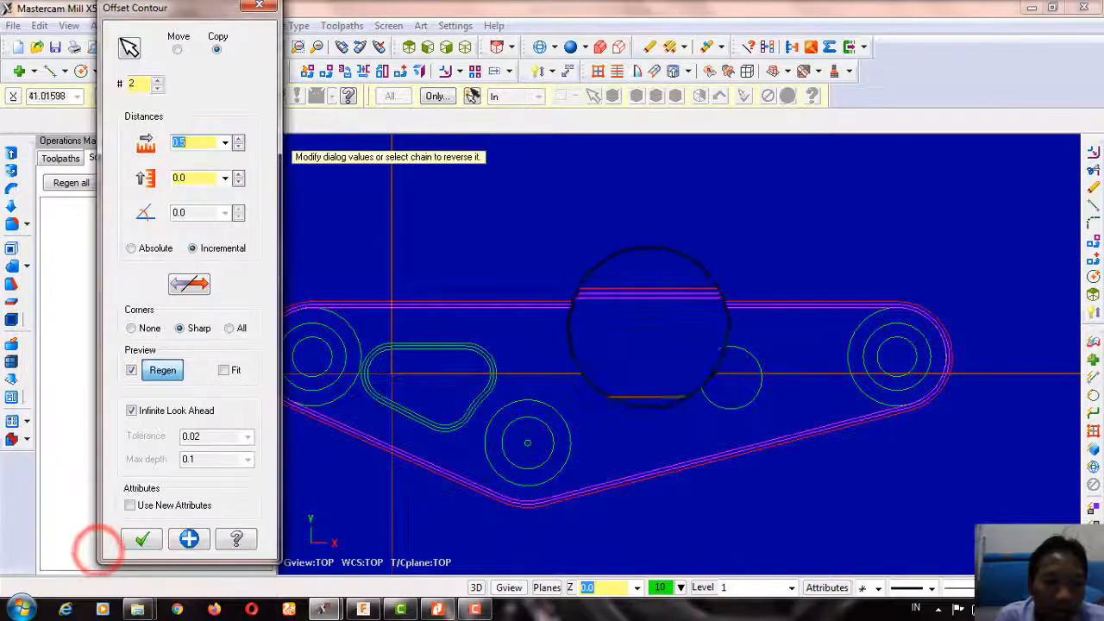
{"action": "left_click", "coordinate": [207, 143]}
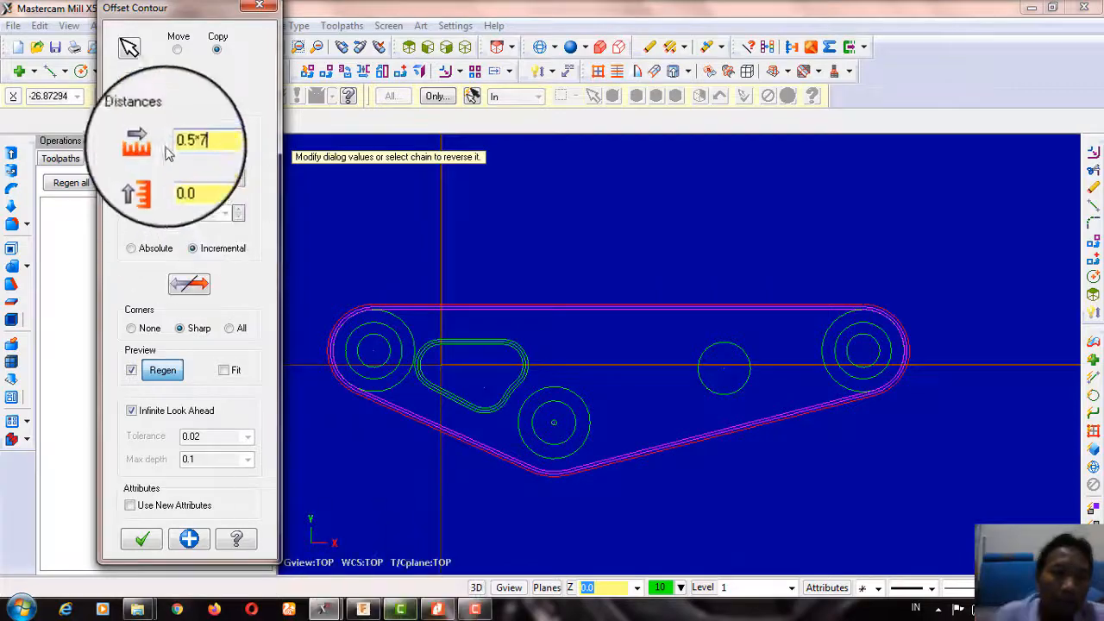
{"action": "left_click", "coordinate": [363, 609]}
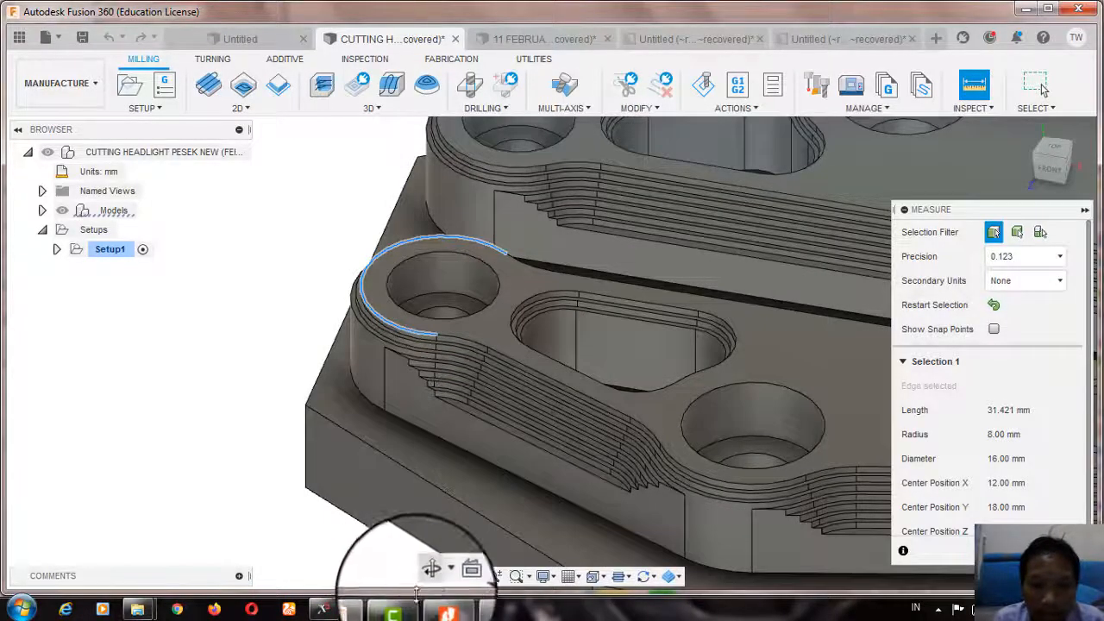
{"action": "mouse_move", "coordinate": [322, 607]}
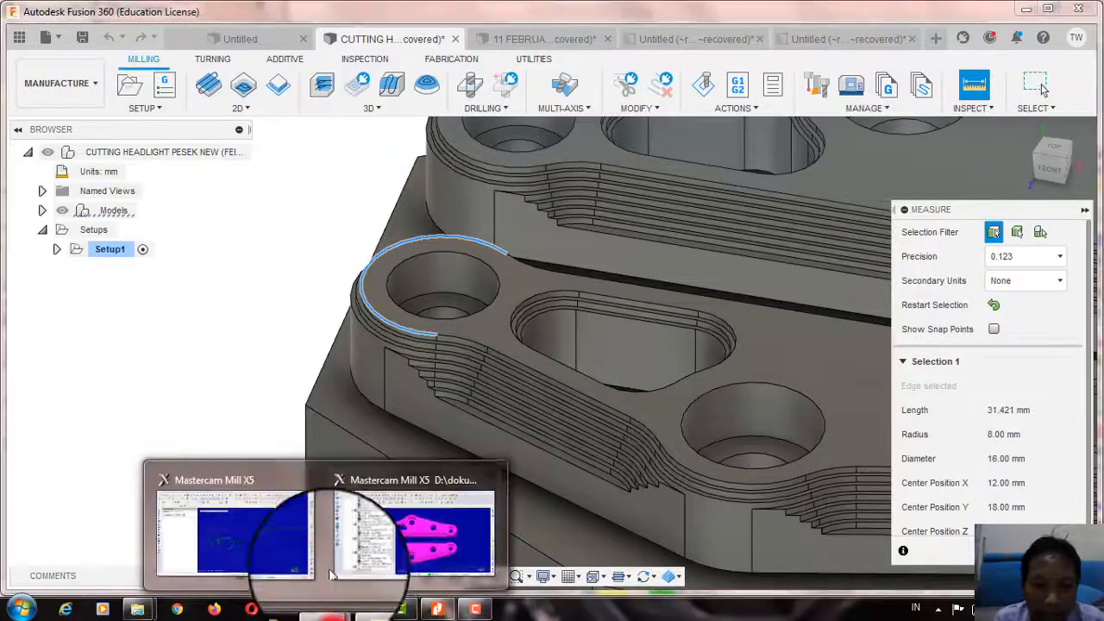
{"action": "left_click", "coordinate": [281, 539]}
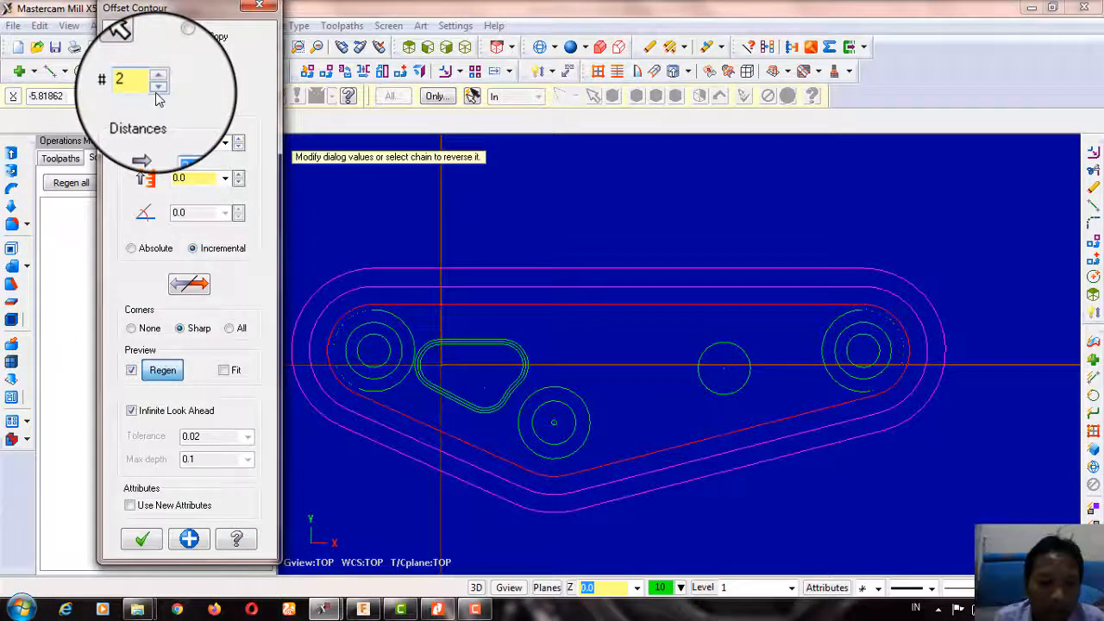
{"action": "left_click", "coordinate": [197, 286]}
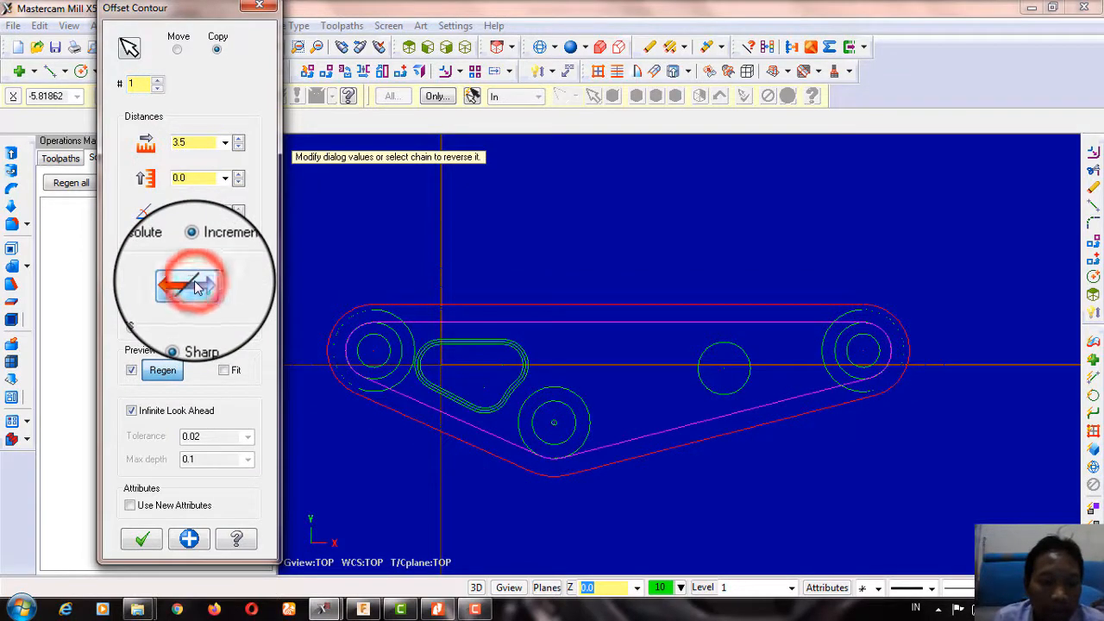
{"action": "scroll", "coordinate": [608, 422], "scroll_direction": "up", "scroll_amount": 2}
{"action": "scroll", "coordinate": [640, 405], "scroll_direction": "down", "scroll_amount": 5}
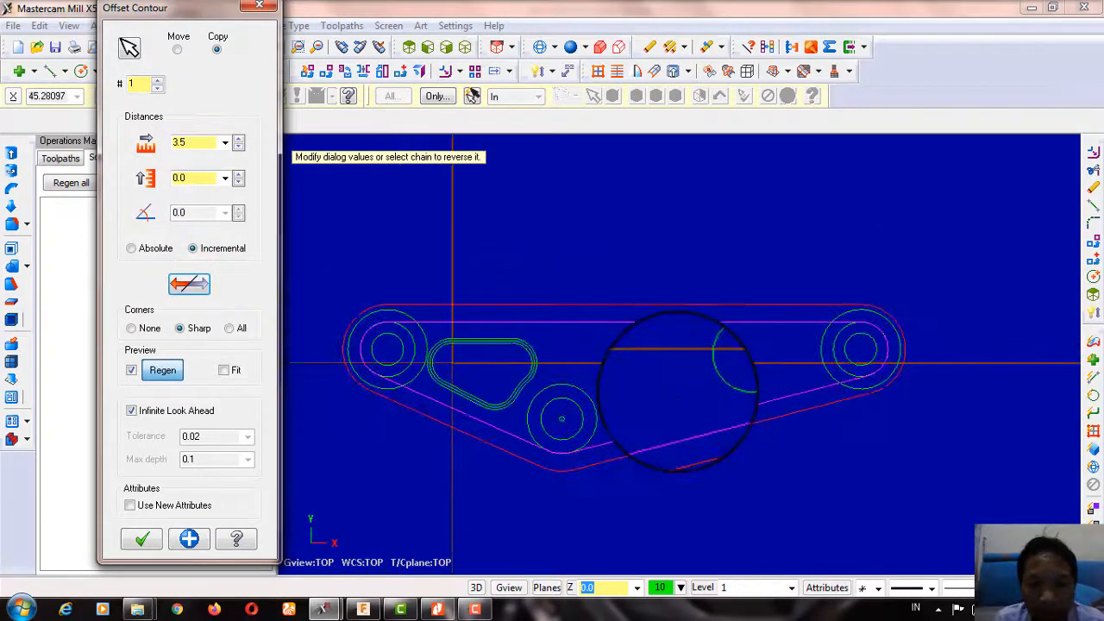
{"action": "scroll", "coordinate": [552, 414], "scroll_direction": "up", "scroll_amount": 2}
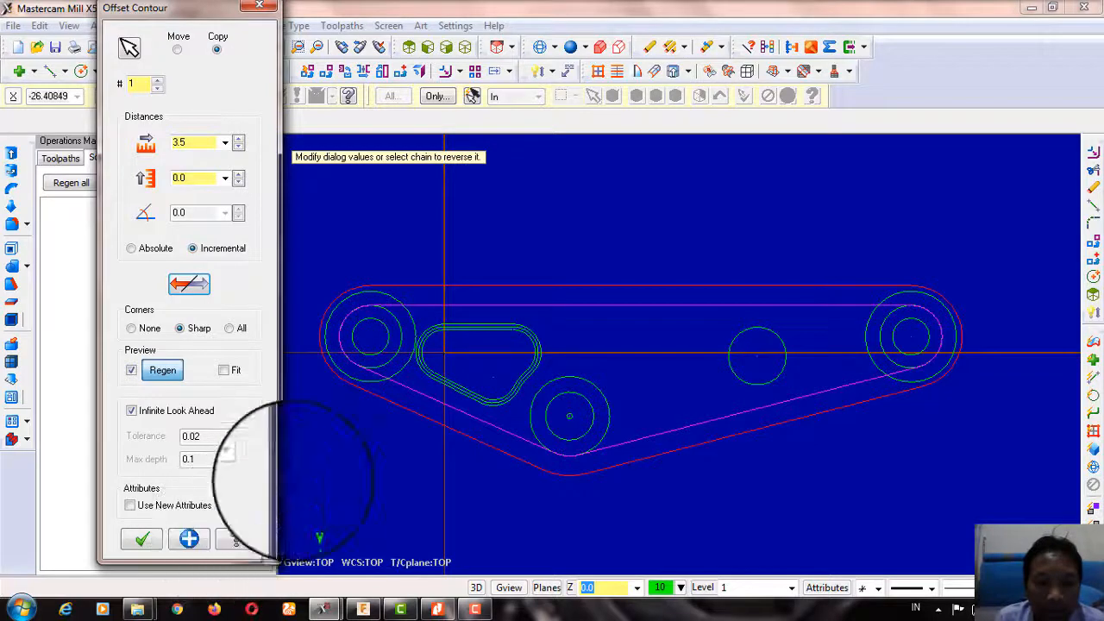
{"action": "scroll", "coordinate": [431, 397], "scroll_direction": "up", "scroll_amount": 3}
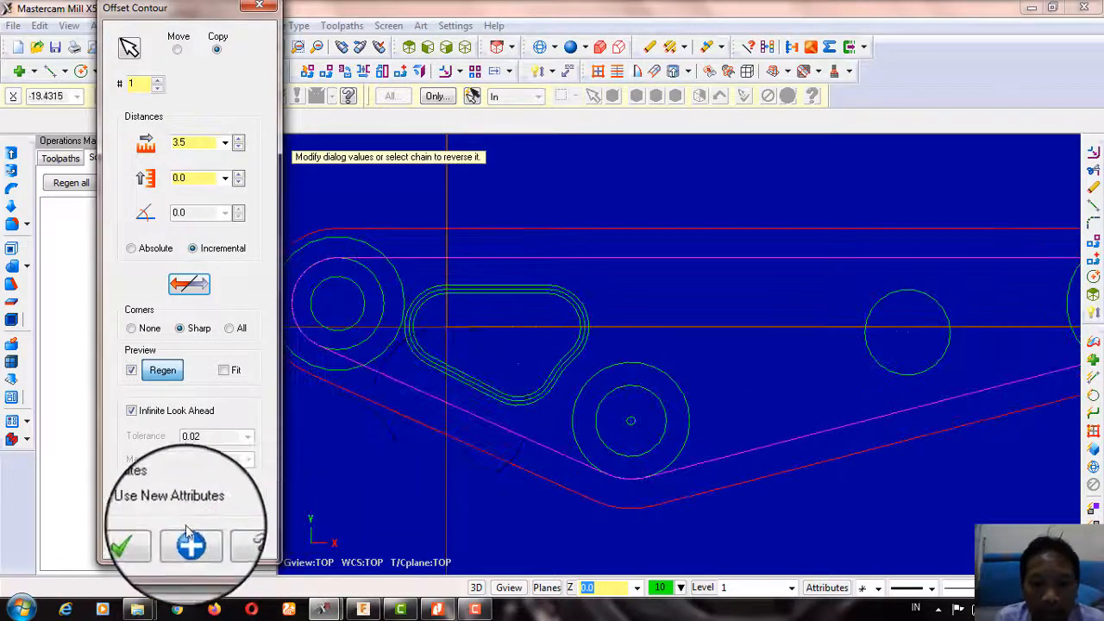
{"action": "left_click", "coordinate": [142, 539]}
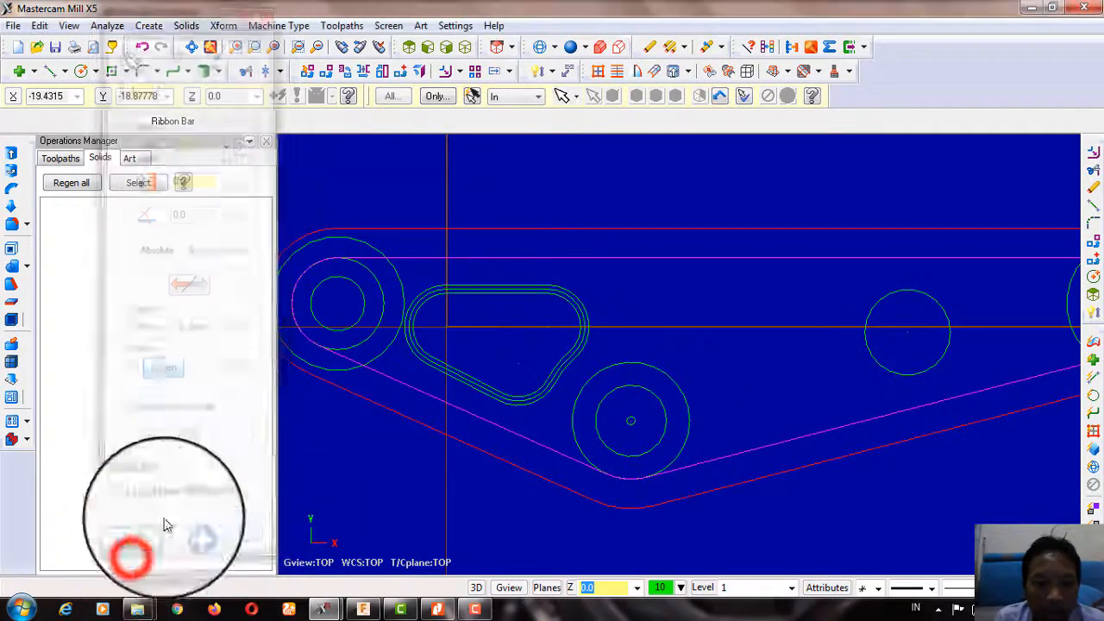
Step: Examine how the inner offset contour runs past the near end circles, the pocket and the lower hole
{"action": "scroll", "coordinate": [397, 285], "scroll_direction": "up", "scroll_amount": 3}
{"action": "scroll", "coordinate": [530, 241], "scroll_direction": "down", "scroll_amount": 2}
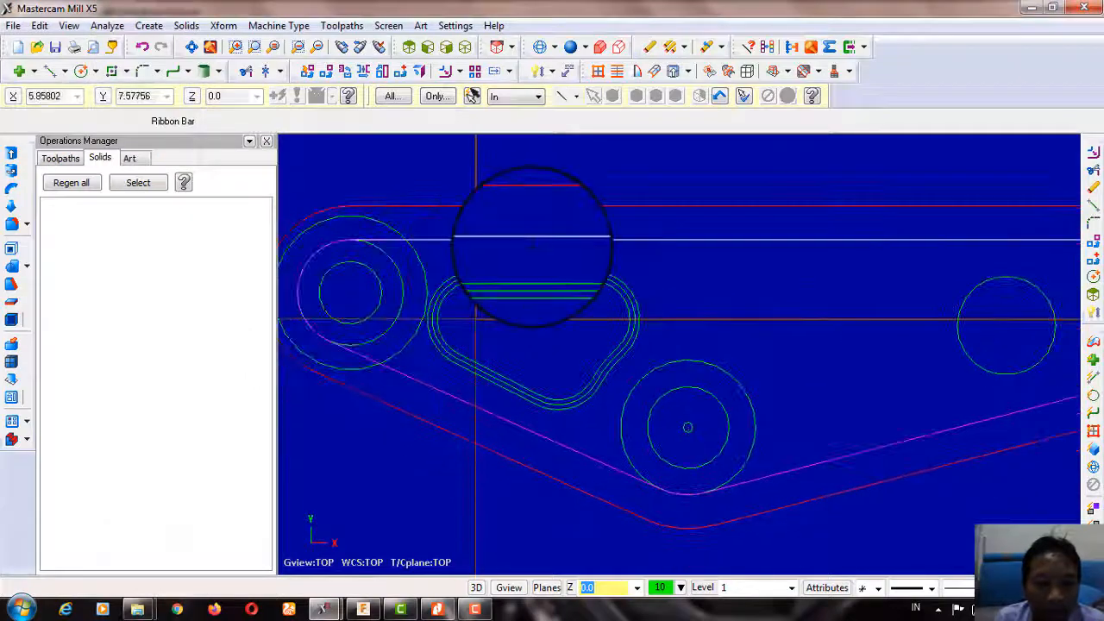
{"action": "scroll", "coordinate": [528, 248], "scroll_direction": "down", "scroll_amount": 3}
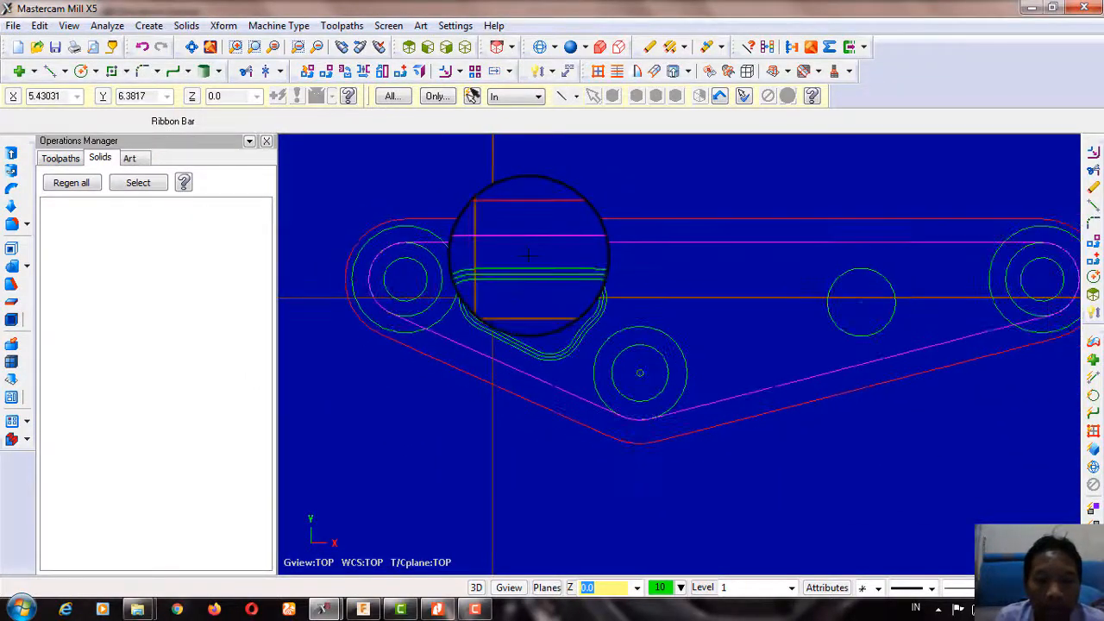
{"action": "scroll", "coordinate": [508, 287], "scroll_direction": "up", "scroll_amount": 2}
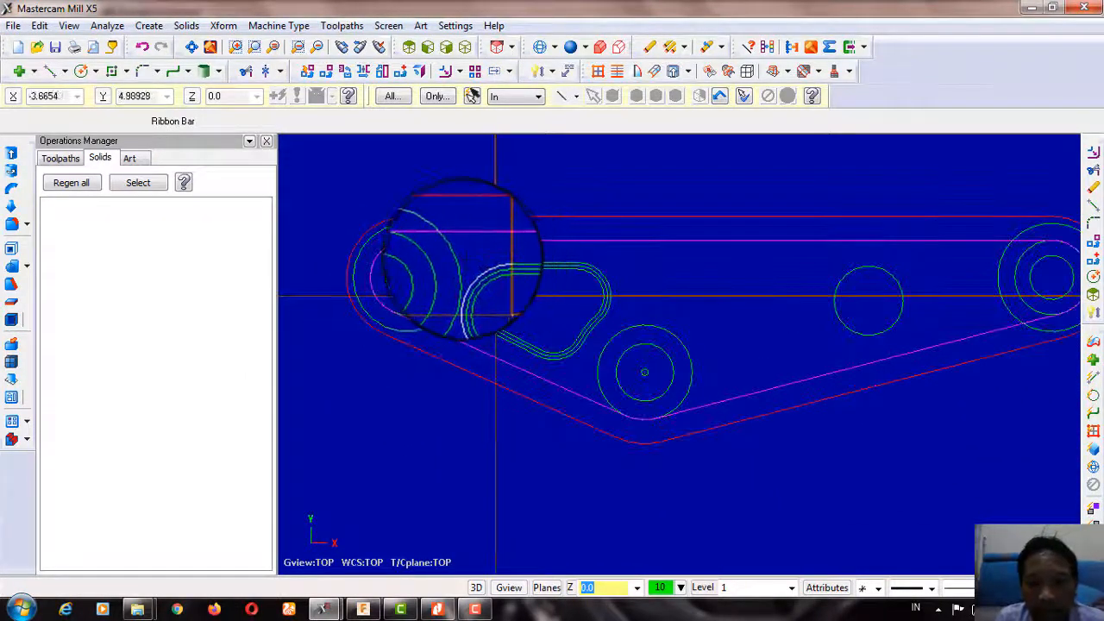
{"action": "scroll", "coordinate": [460, 256], "scroll_direction": "down", "scroll_amount": 1}
{"action": "scroll", "coordinate": [457, 258], "scroll_direction": "up", "scroll_amount": 2}
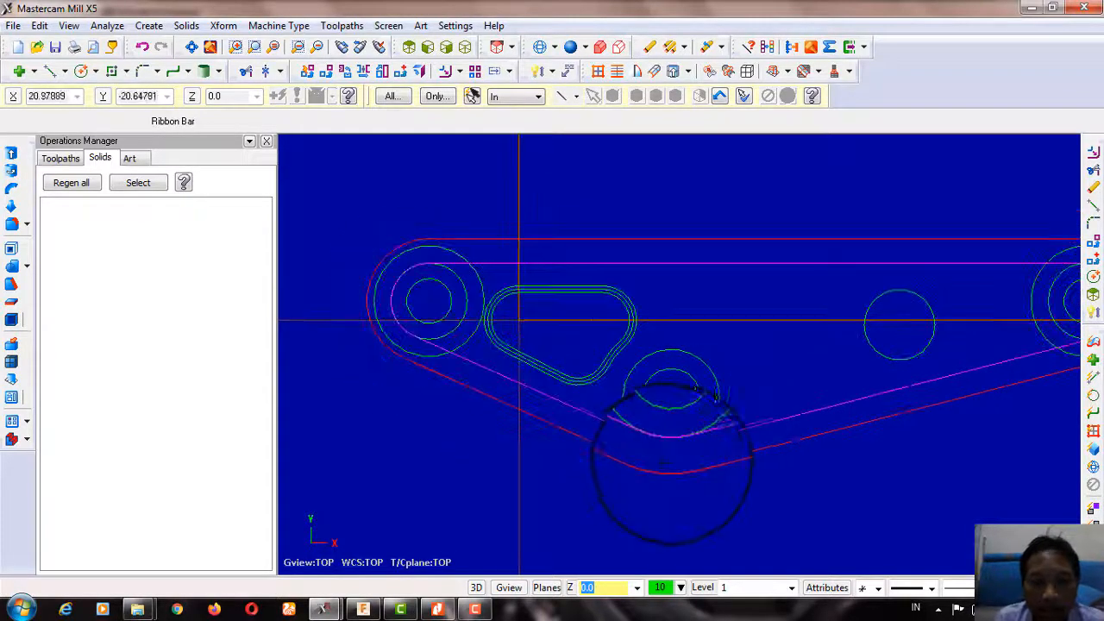
{"action": "scroll", "coordinate": [682, 466], "scroll_direction": "up", "scroll_amount": 3}
{"action": "scroll", "coordinate": [645, 428], "scroll_direction": "down", "scroll_amount": 3}
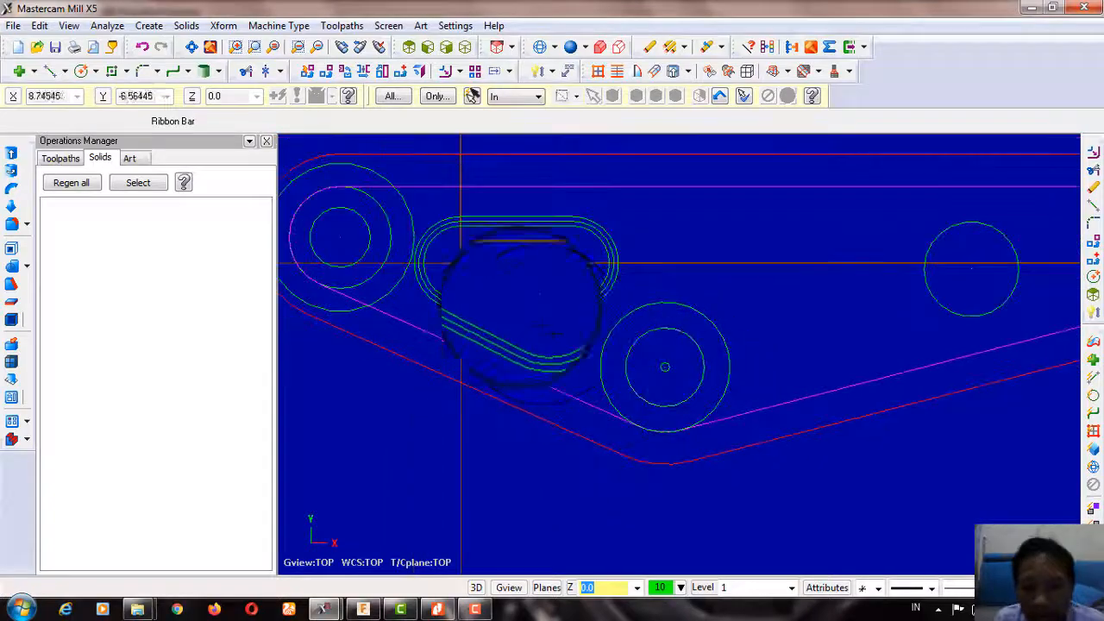
Step: Draw a circle of radius 8.5 mm concentric with the lower hole
{"action": "left_click", "coordinate": [82, 71]}
{"action": "scroll", "coordinate": [665, 371], "scroll_direction": "up", "scroll_amount": 3}
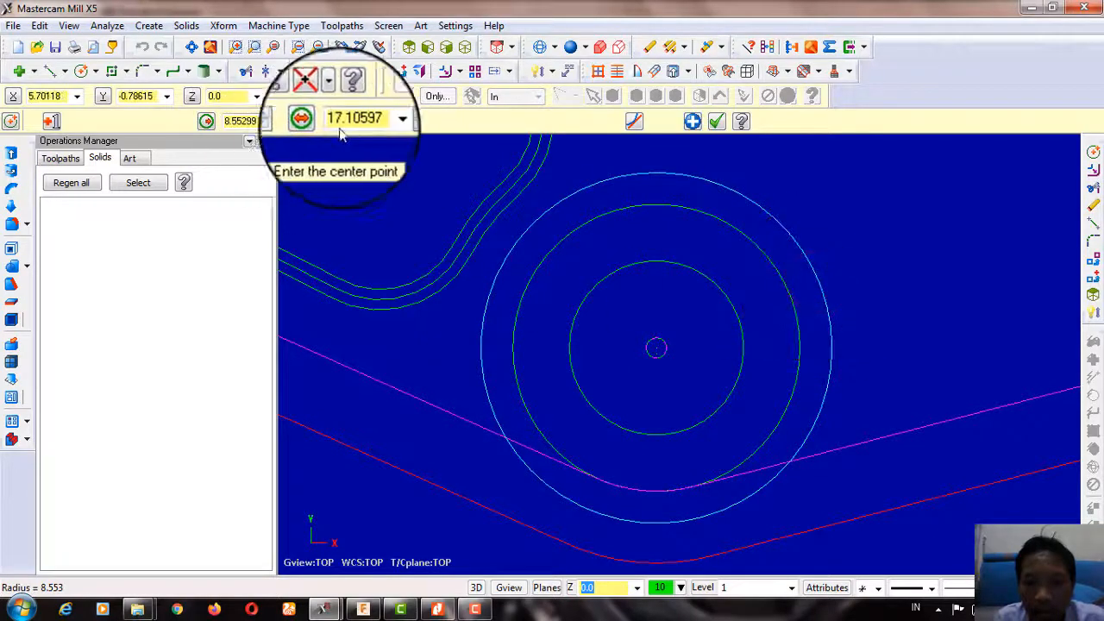
{"action": "left_click", "coordinate": [247, 119]}
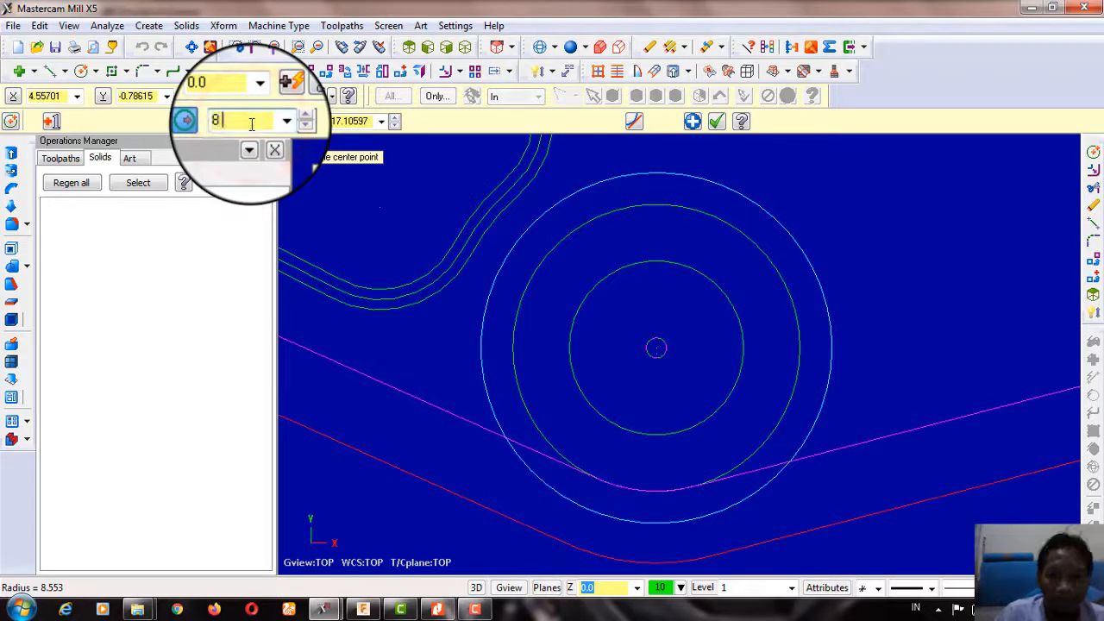
{"action": "scroll", "coordinate": [560, 226], "scroll_direction": "down", "scroll_amount": 5}
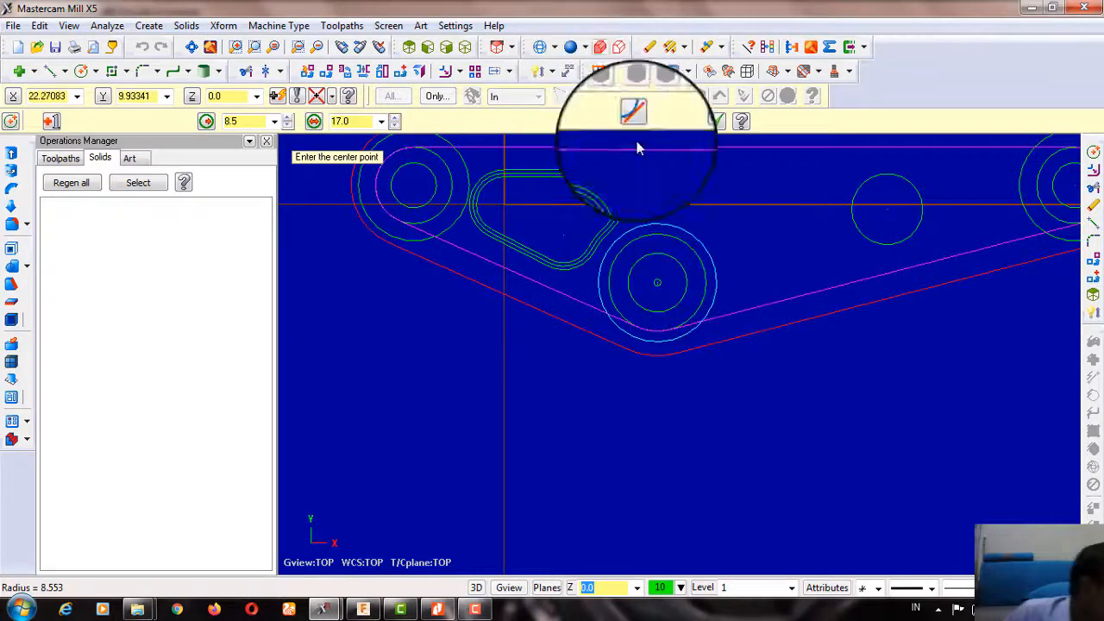
Step: Switch to Fusion 360, measure the blend arc beside the end boss's top edge, and return to Mastercam
{"action": "left_click", "coordinate": [362, 609]}
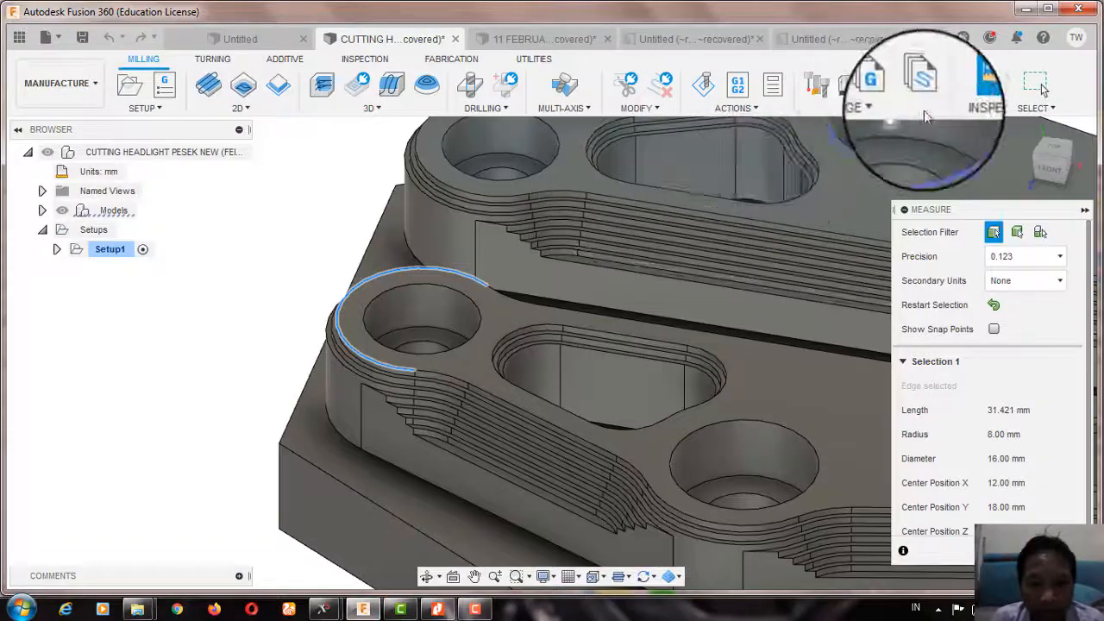
{"action": "left_click", "coordinate": [973, 83]}
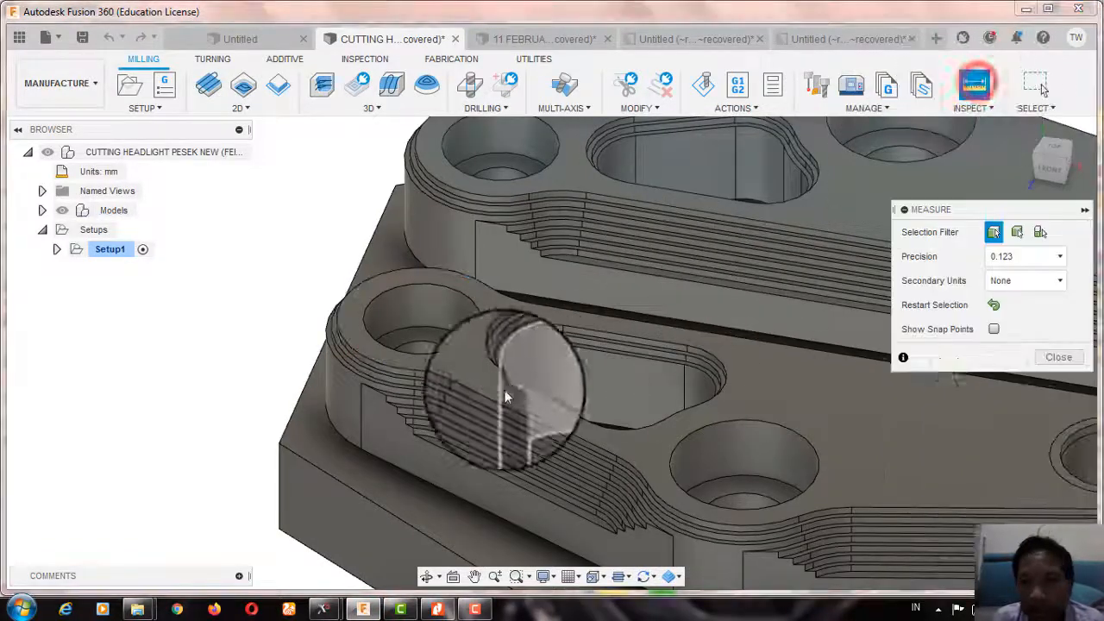
{"action": "left_click", "coordinate": [444, 376]}
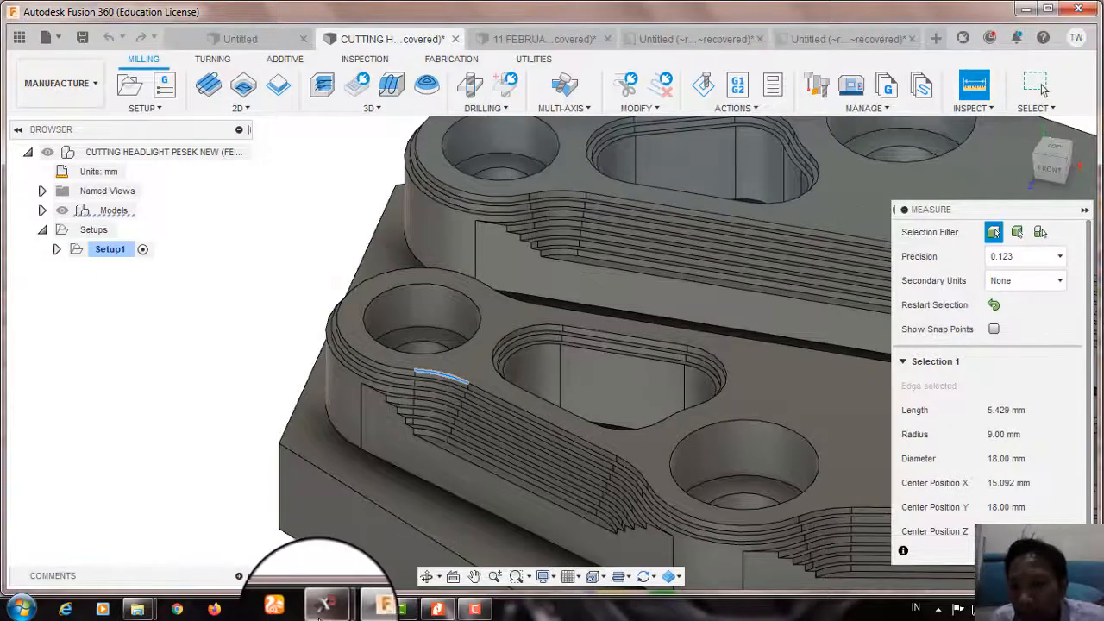
{"action": "mouse_move", "coordinate": [317, 604]}
{"action": "left_click", "coordinate": [267, 520]}
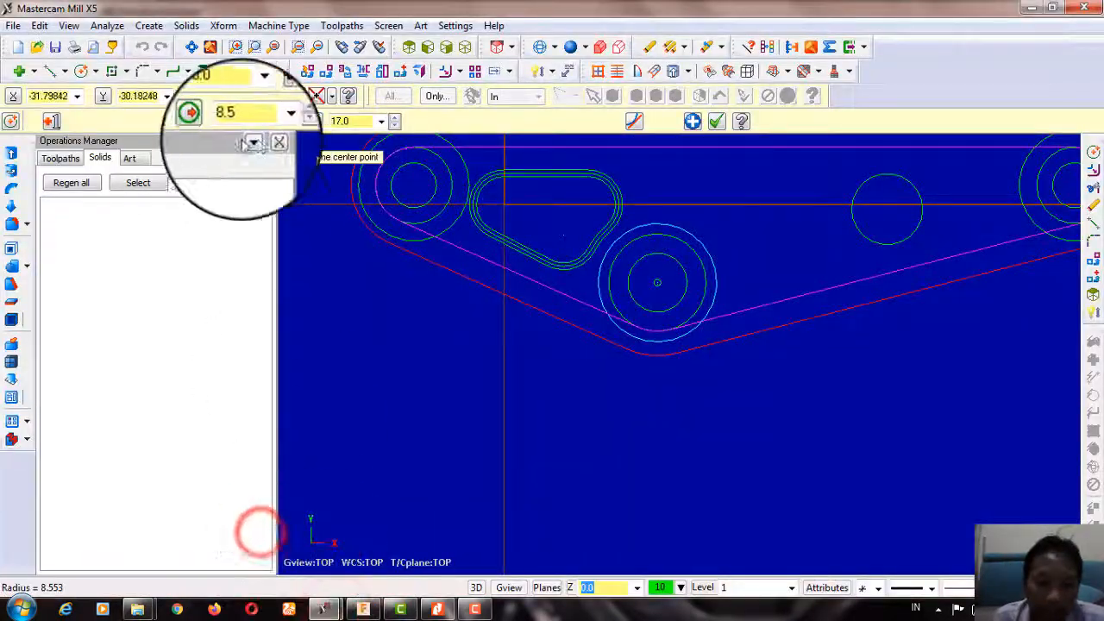
Step: Fillet the near end's outer circle to the lower sloping inner contour line with a 9 mm radius
{"action": "left_click", "coordinate": [138, 76]}
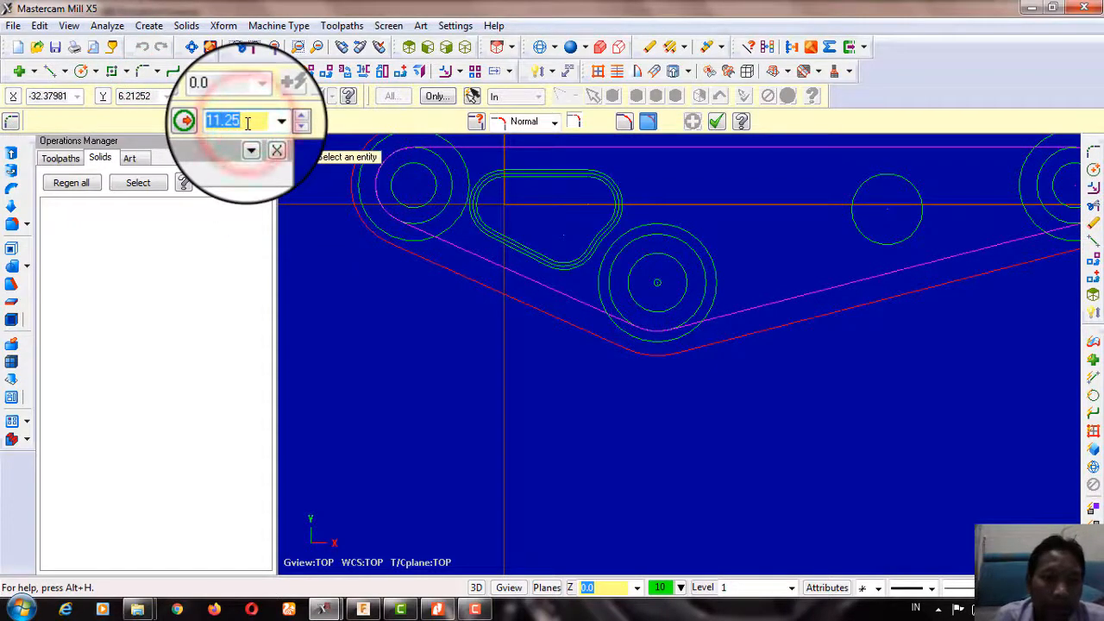
{"action": "type", "text": "9"}
{"action": "scroll", "coordinate": [442, 220], "scroll_direction": "up", "scroll_amount": 3}
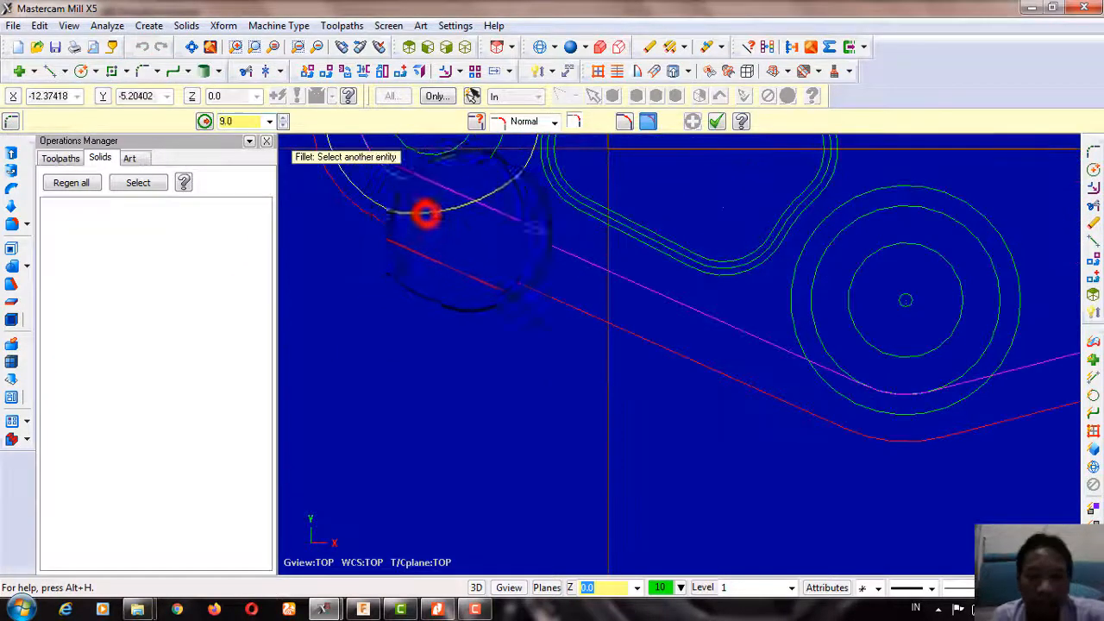
{"action": "left_click", "coordinate": [505, 223]}
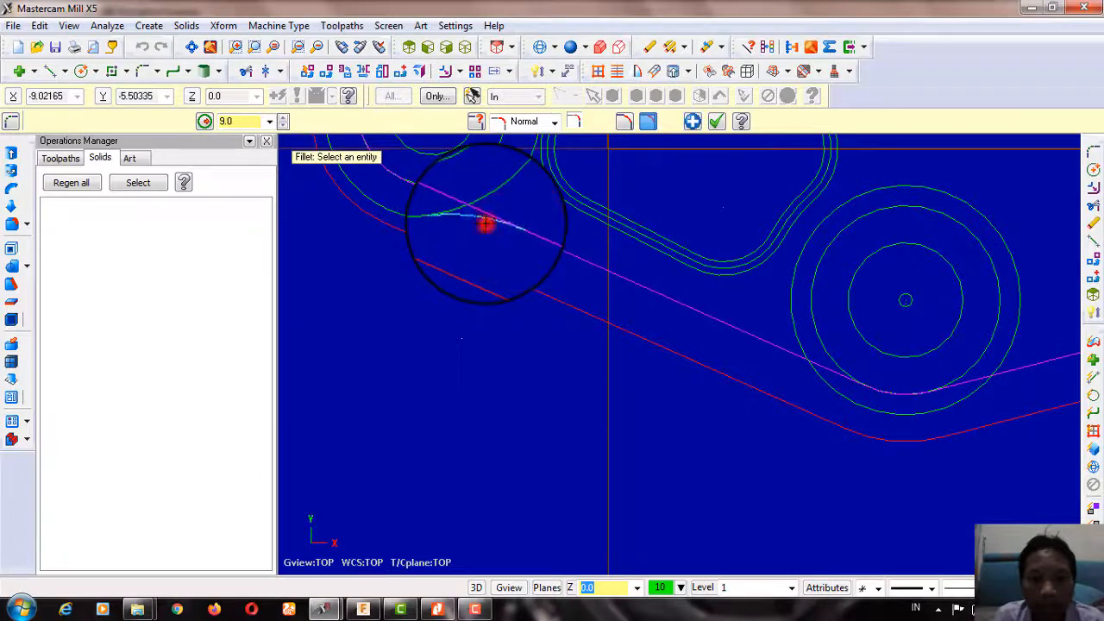
Step: Add 9 mm fillets on both sides of the lower hole's outer circle, blending it into the sloping inner contour lines
{"action": "scroll", "coordinate": [742, 351], "scroll_direction": "up", "scroll_amount": 1}
{"action": "left_click", "coordinate": [765, 345]}
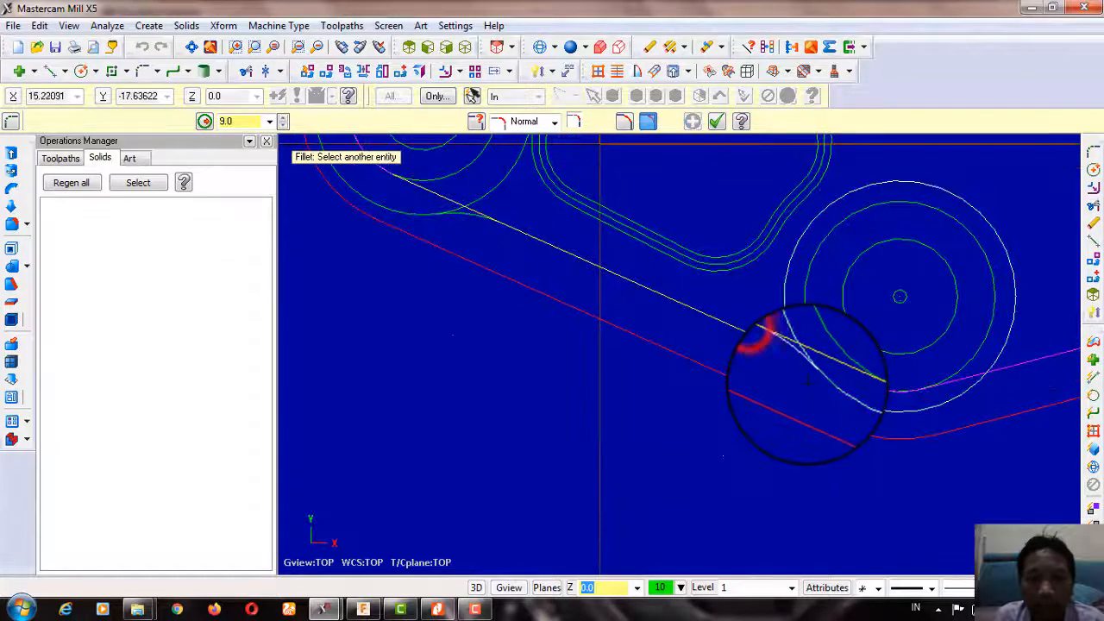
{"action": "left_click", "coordinate": [808, 384]}
{"action": "left_click", "coordinate": [801, 363]}
{"action": "scroll", "coordinate": [802, 363], "scroll_direction": "down", "scroll_amount": 2}
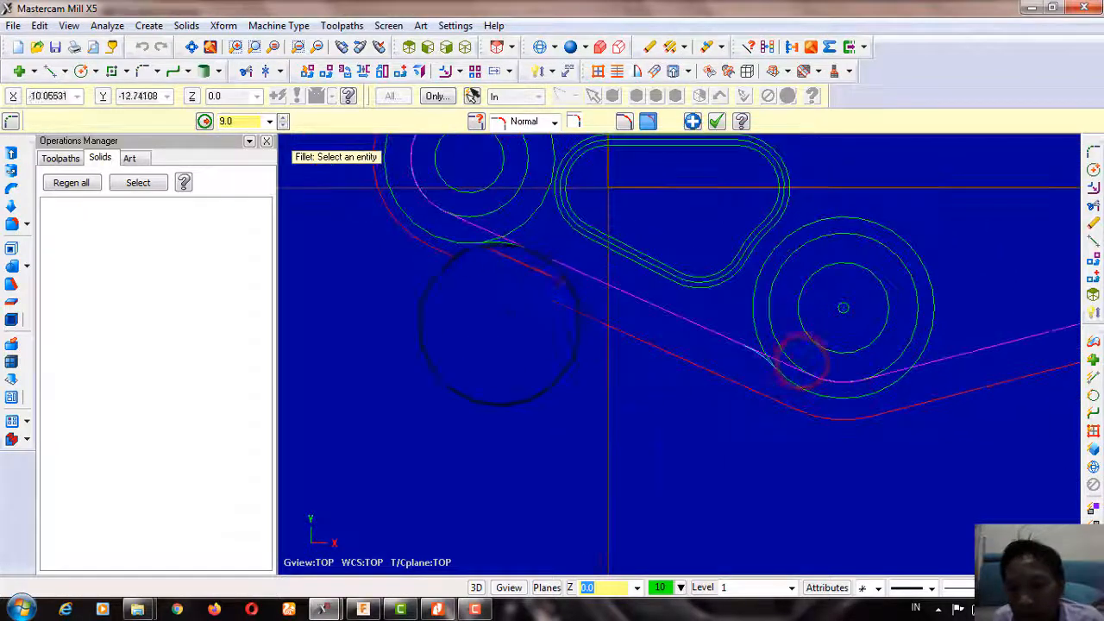
{"action": "left_click", "coordinate": [968, 353]}
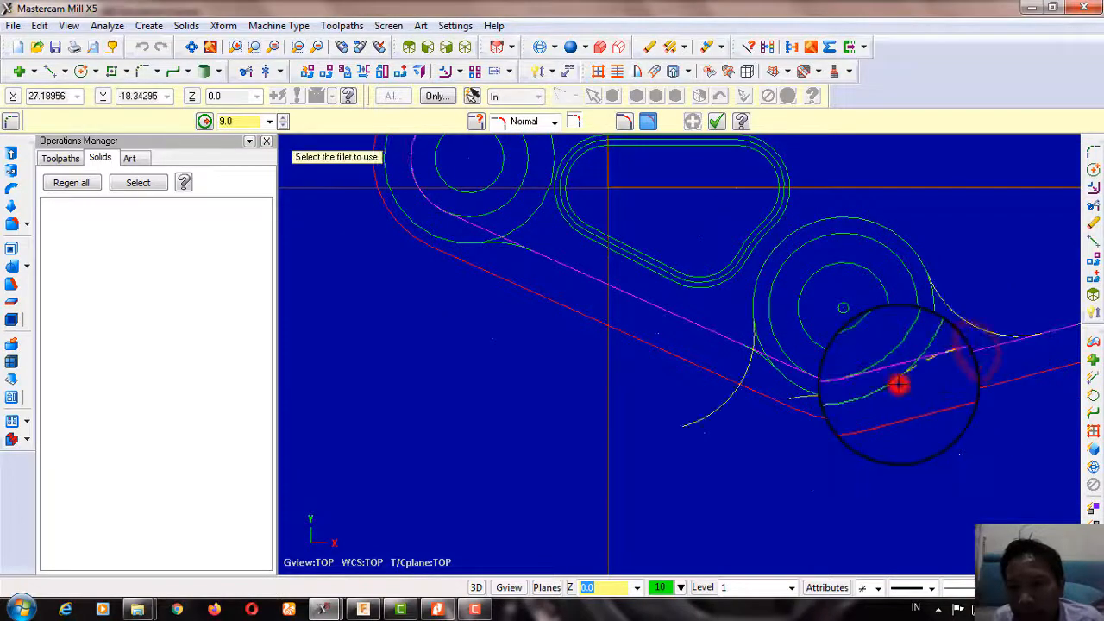
{"action": "scroll", "coordinate": [899, 385], "scroll_direction": "up", "scroll_amount": 3}
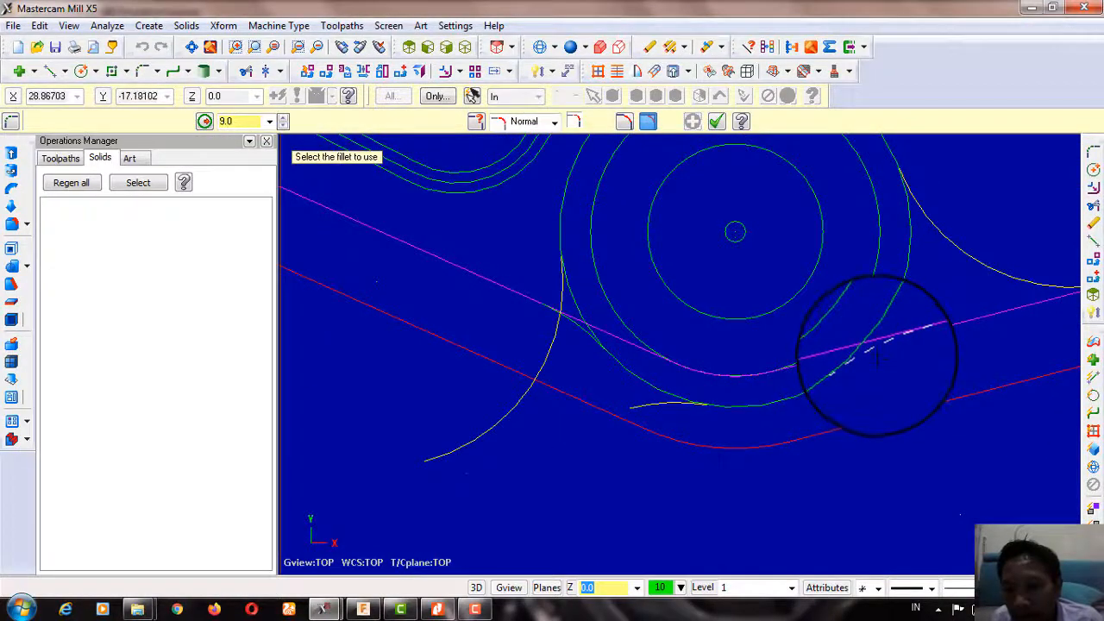
{"action": "scroll", "coordinate": [875, 353], "scroll_direction": "down", "scroll_amount": 4}
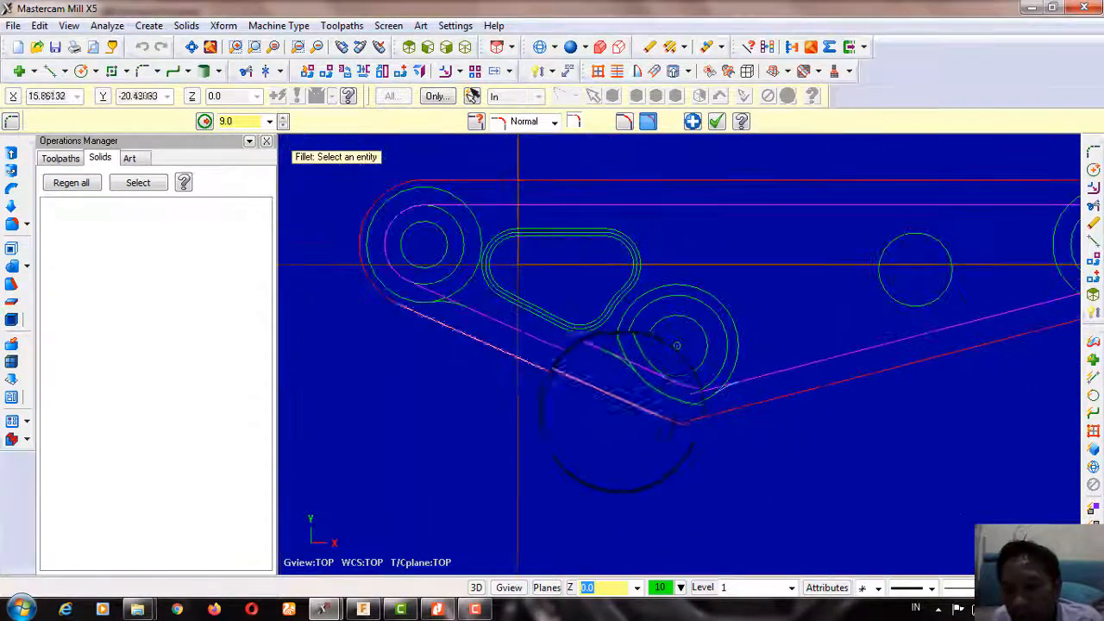
Step: Add 9 mm fillets joining the far end's outer circle to the lower and upper inner contour lines
{"action": "scroll", "coordinate": [714, 358], "scroll_direction": "down", "scroll_amount": 2}
{"action": "scroll", "coordinate": [1035, 314], "scroll_direction": "up", "scroll_amount": 5}
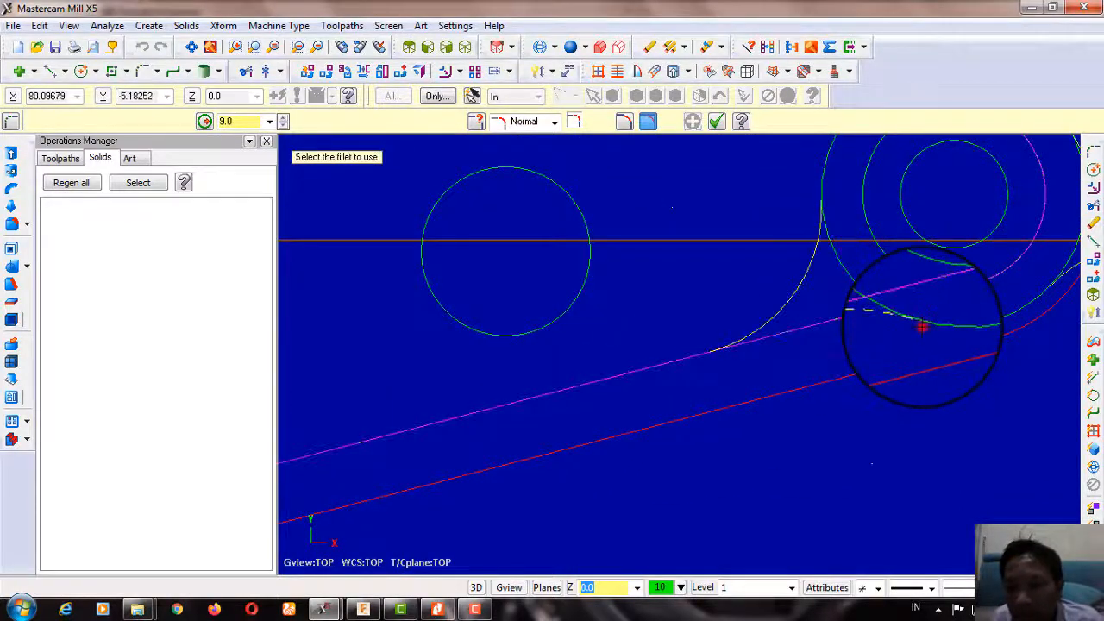
{"action": "scroll", "coordinate": [919, 373], "scroll_direction": "up", "scroll_amount": 1}
{"action": "scroll", "coordinate": [870, 302], "scroll_direction": "down", "scroll_amount": 3}
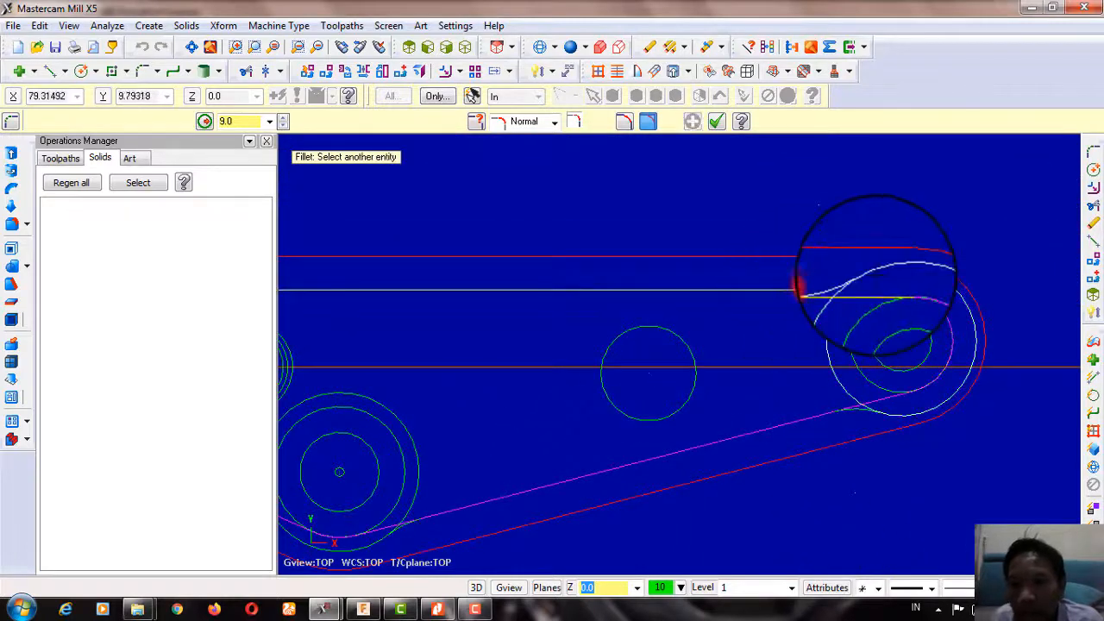
Step: Fillet the near end's outer circle to the upper inner contour line with a 9 mm radius
{"action": "scroll", "coordinate": [844, 285], "scroll_direction": "down", "scroll_amount": 3}
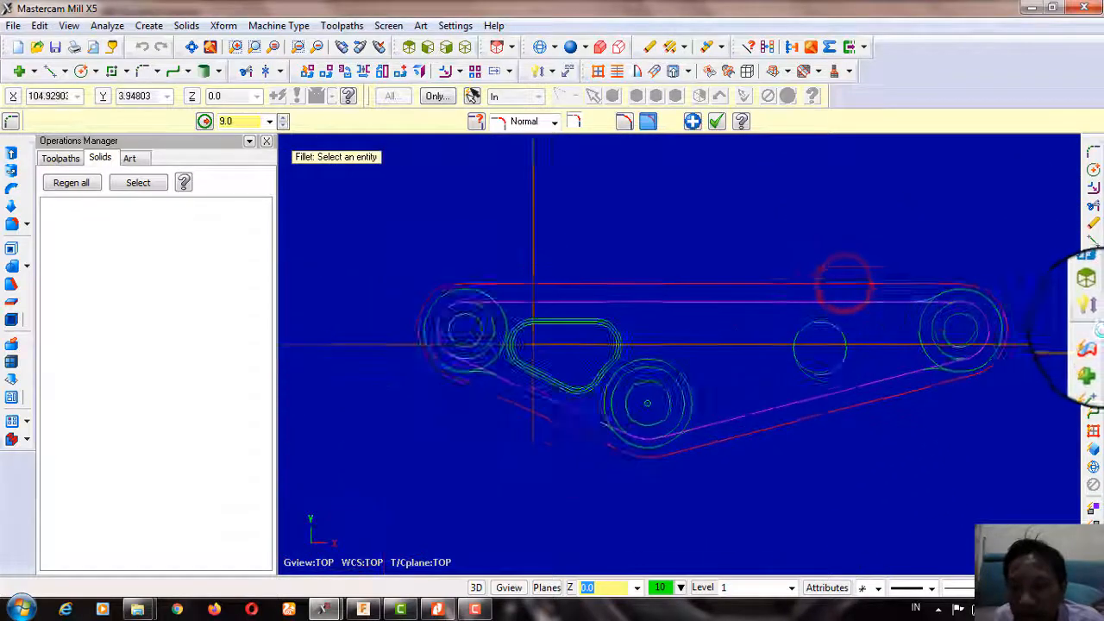
{"action": "scroll", "coordinate": [561, 314], "scroll_direction": "up", "scroll_amount": 4}
{"action": "left_click", "coordinate": [550, 282]}
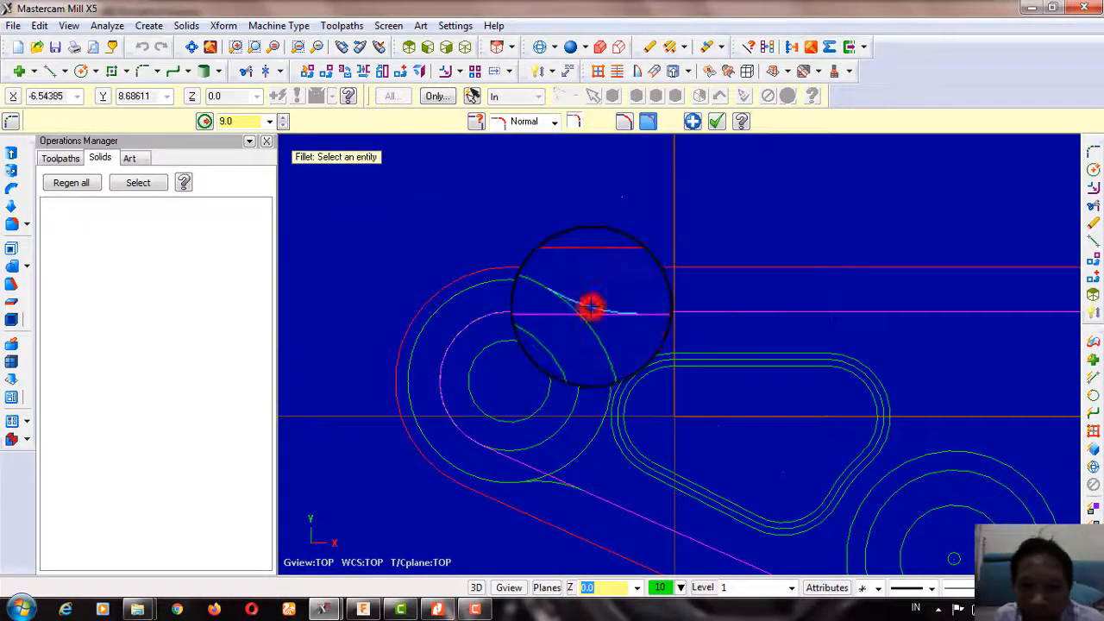
Step: Use Divide to cut away the inner contour line and outer circle segments at the near end's upper and lower fillets
{"action": "scroll", "coordinate": [533, 211], "scroll_direction": "down", "scroll_amount": 3}
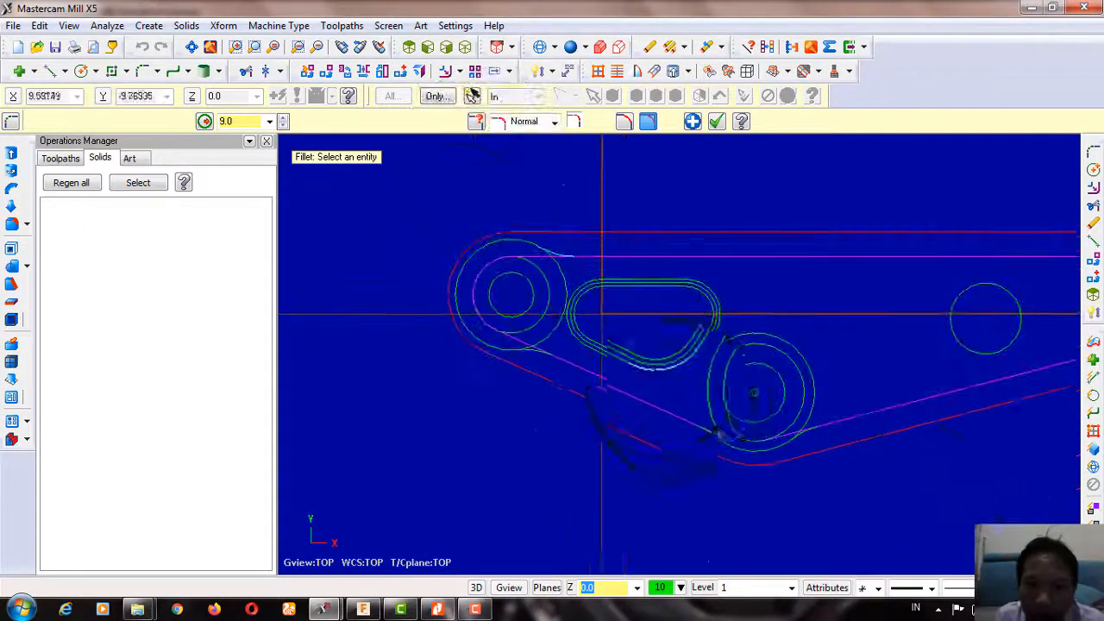
{"action": "scroll", "coordinate": [526, 416], "scroll_direction": "down", "scroll_amount": 2}
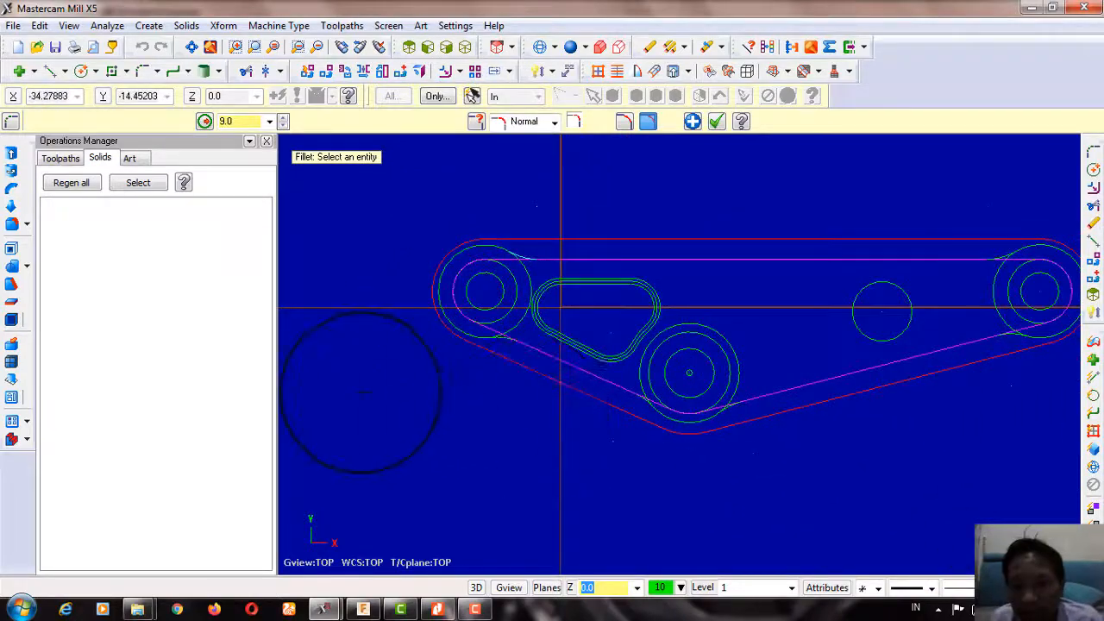
{"action": "scroll", "coordinate": [362, 393], "scroll_direction": "down", "scroll_amount": 1}
{"action": "scroll", "coordinate": [755, 421], "scroll_direction": "up", "scroll_amount": 3}
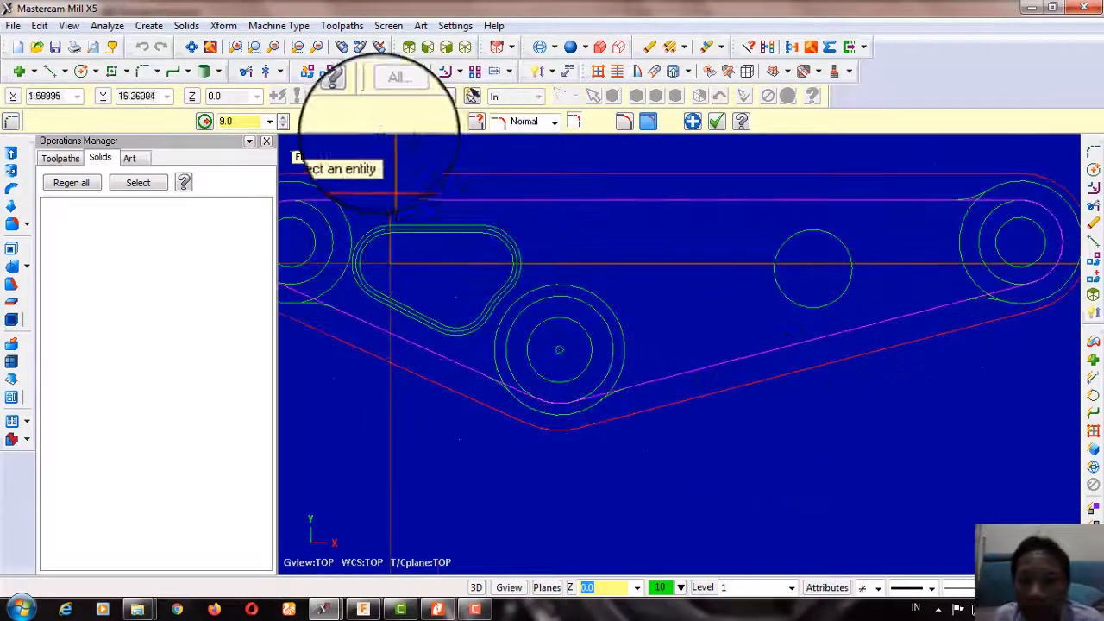
{"action": "left_click", "coordinate": [243, 72]}
{"action": "scroll", "coordinate": [258, 216], "scroll_direction": "up", "scroll_amount": 2}
{"action": "scroll", "coordinate": [517, 186], "scroll_direction": "up", "scroll_amount": 3}
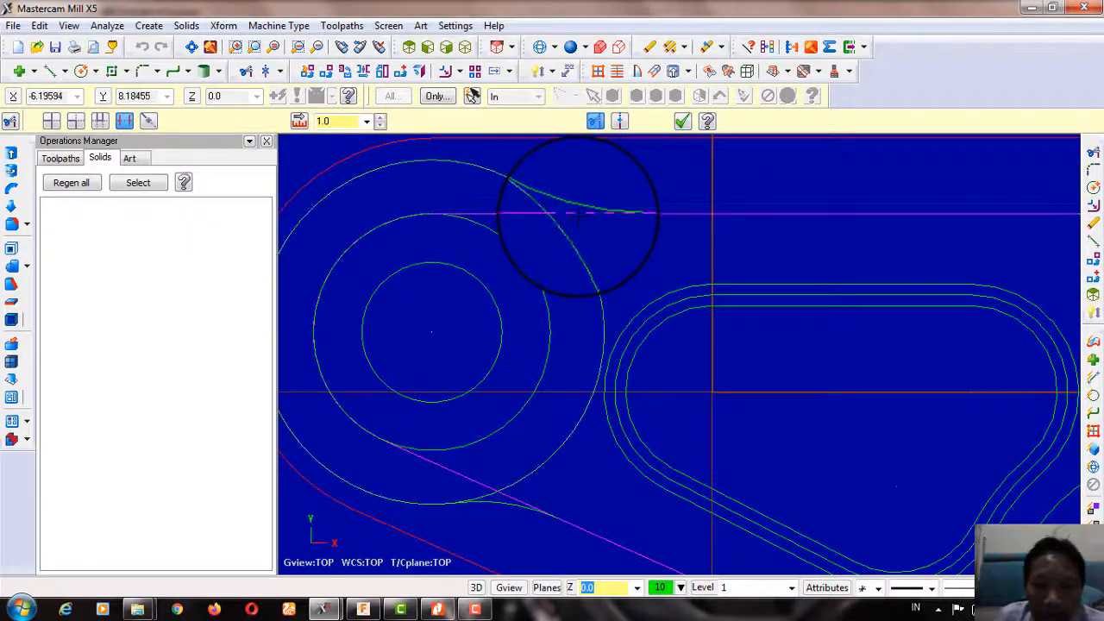
{"action": "left_click", "coordinate": [593, 214]}
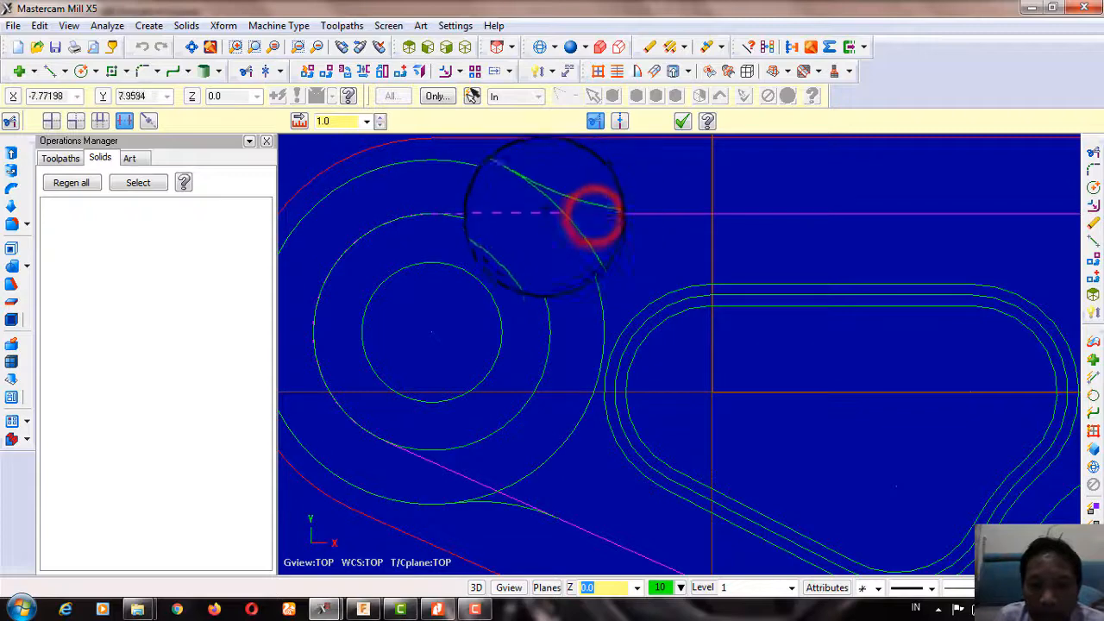
{"action": "left_click", "coordinate": [530, 190]}
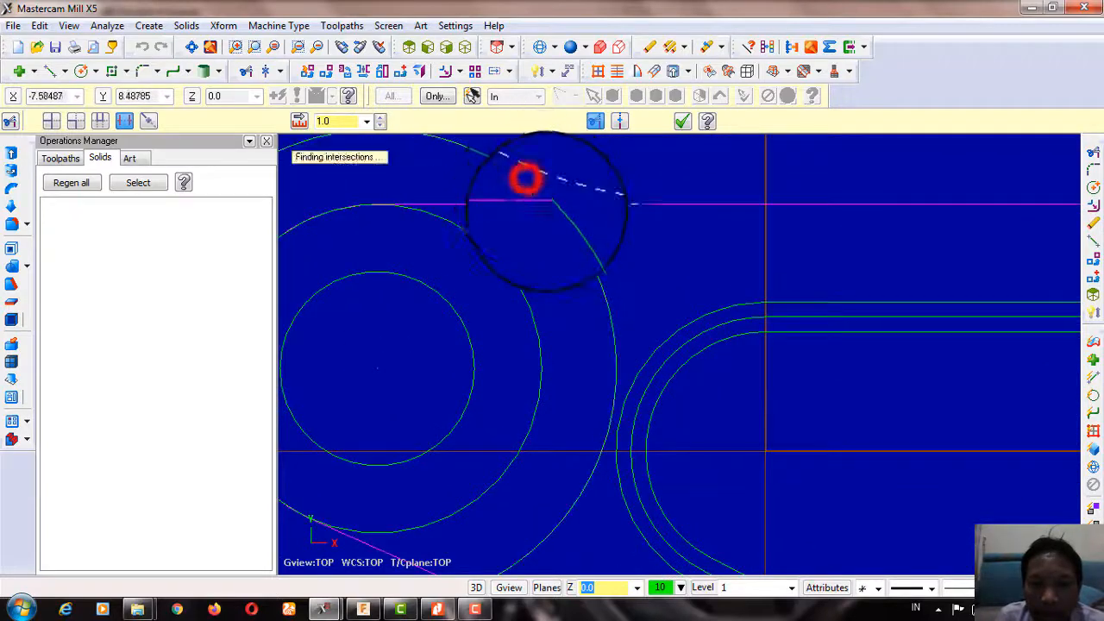
{"action": "scroll", "coordinate": [472, 505], "scroll_direction": "up", "scroll_amount": 1}
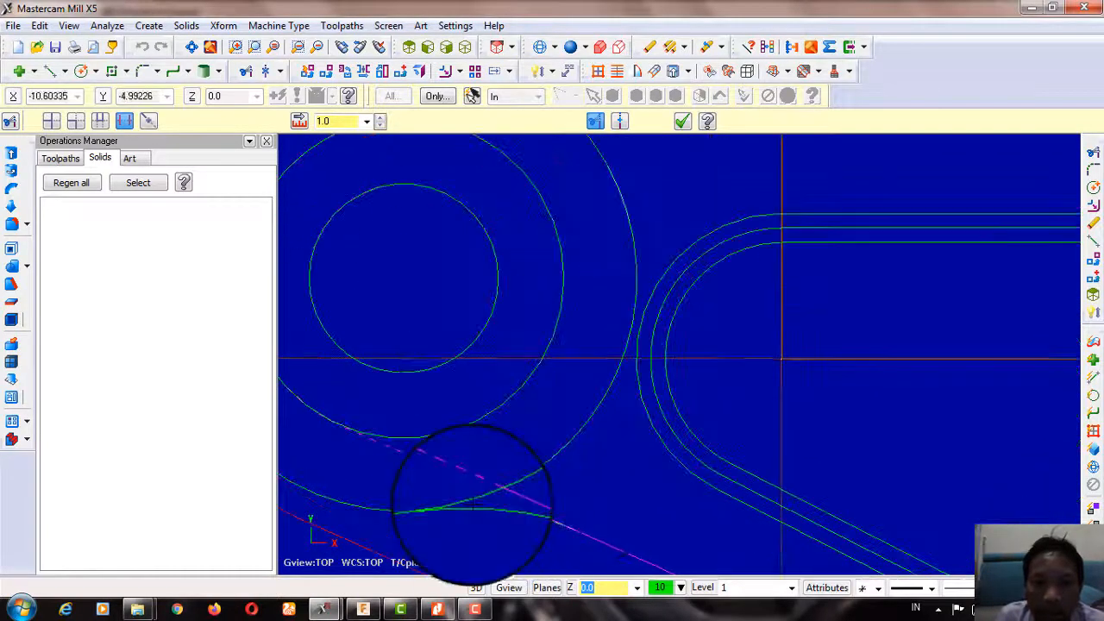
{"action": "left_click", "coordinate": [517, 512]}
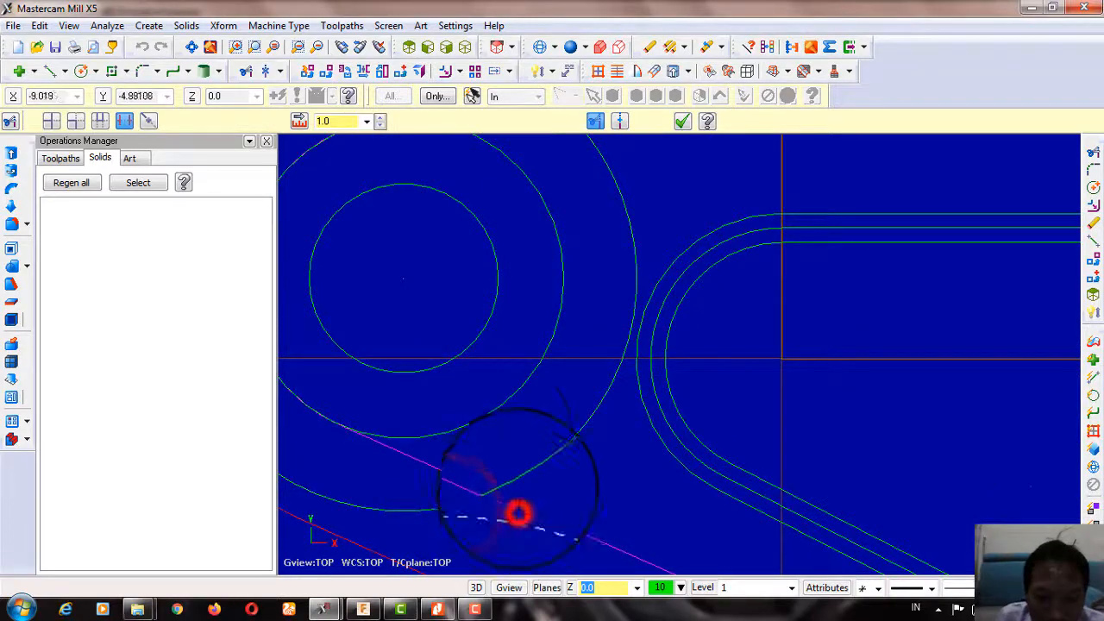
Step: Divide away the inner contour line and outer circle segments at the fillets on both sides of the lower hole
{"action": "scroll", "coordinate": [522, 435], "scroll_direction": "down", "scroll_amount": 2}
{"action": "scroll", "coordinate": [521, 435], "scroll_direction": "down", "scroll_amount": 3}
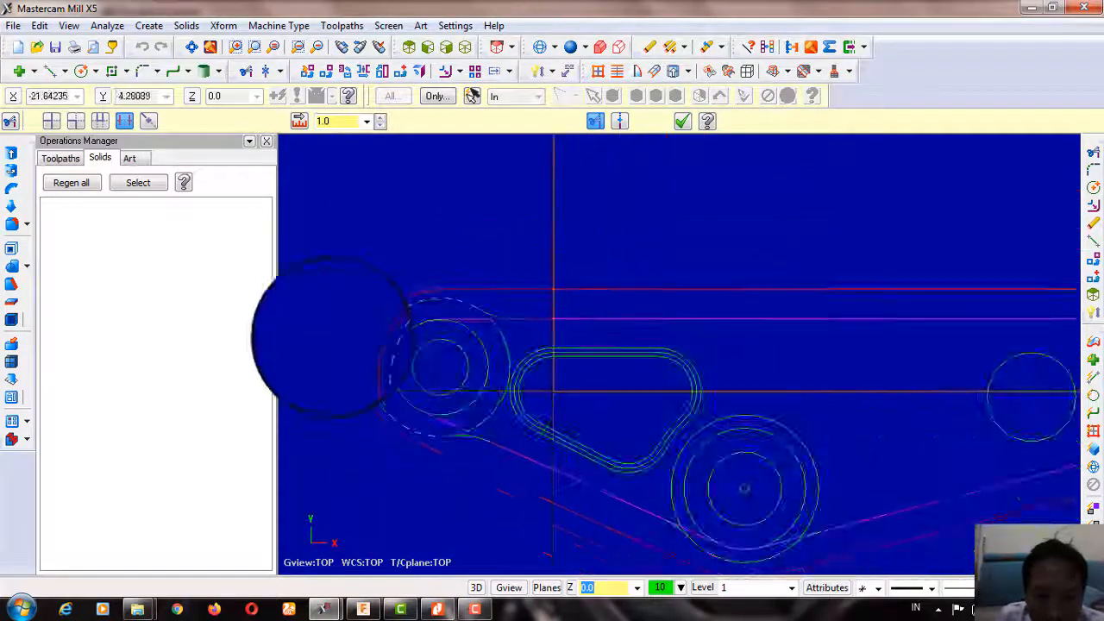
{"action": "scroll", "coordinate": [419, 345], "scroll_direction": "up", "scroll_amount": 3}
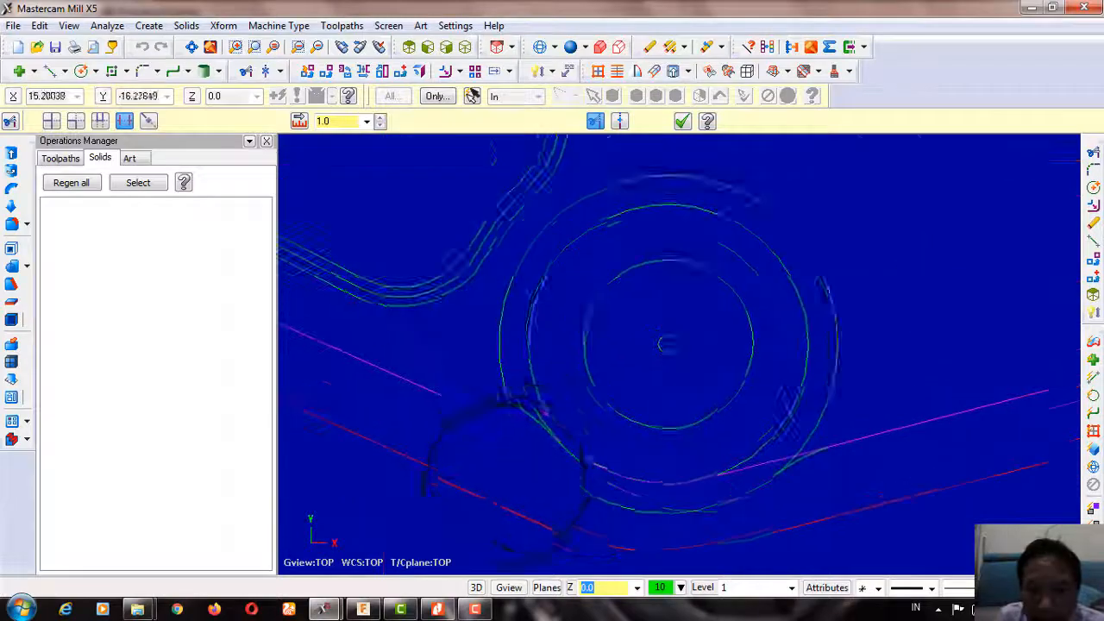
{"action": "scroll", "coordinate": [517, 397], "scroll_direction": "up", "scroll_amount": 2}
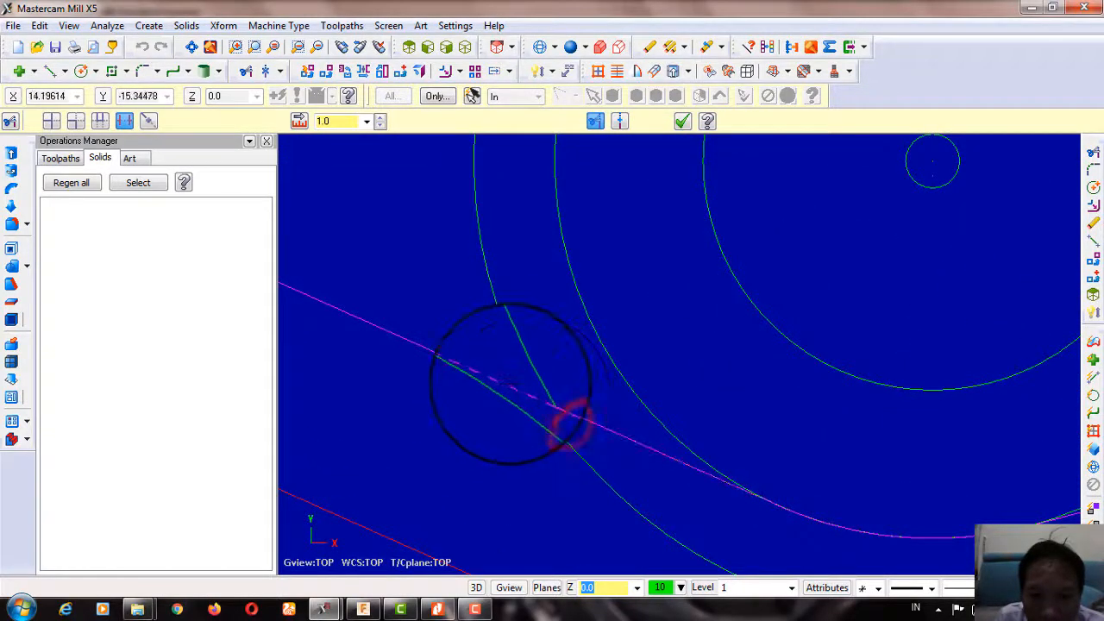
{"action": "scroll", "coordinate": [507, 383], "scroll_direction": "down", "scroll_amount": 2}
{"action": "scroll", "coordinate": [788, 370], "scroll_direction": "up", "scroll_amount": 3}
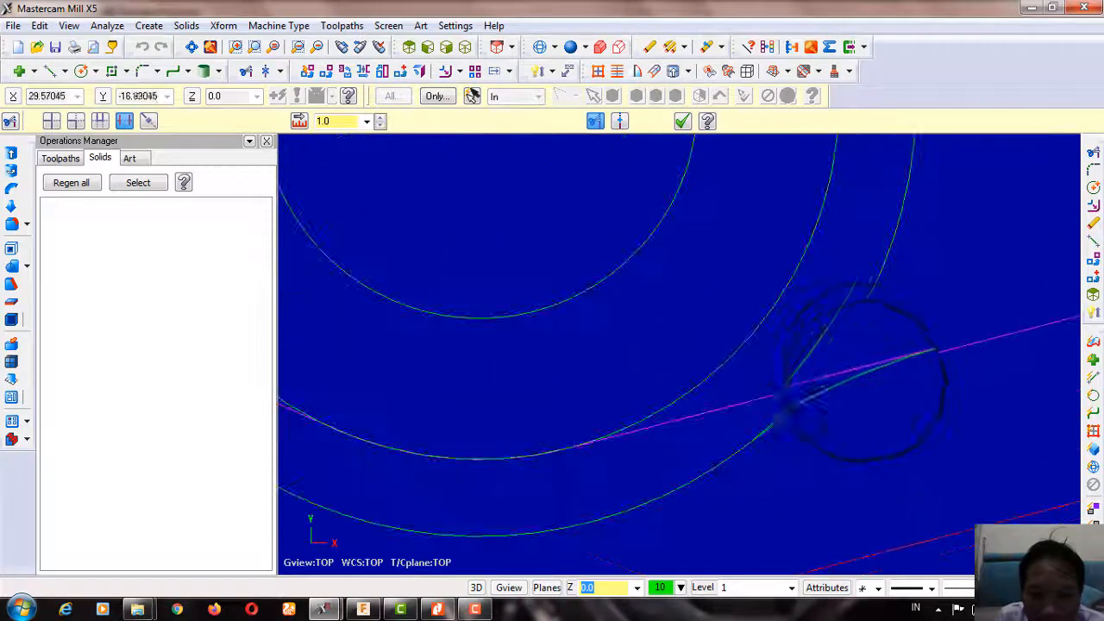
{"action": "left_click", "coordinate": [849, 373]}
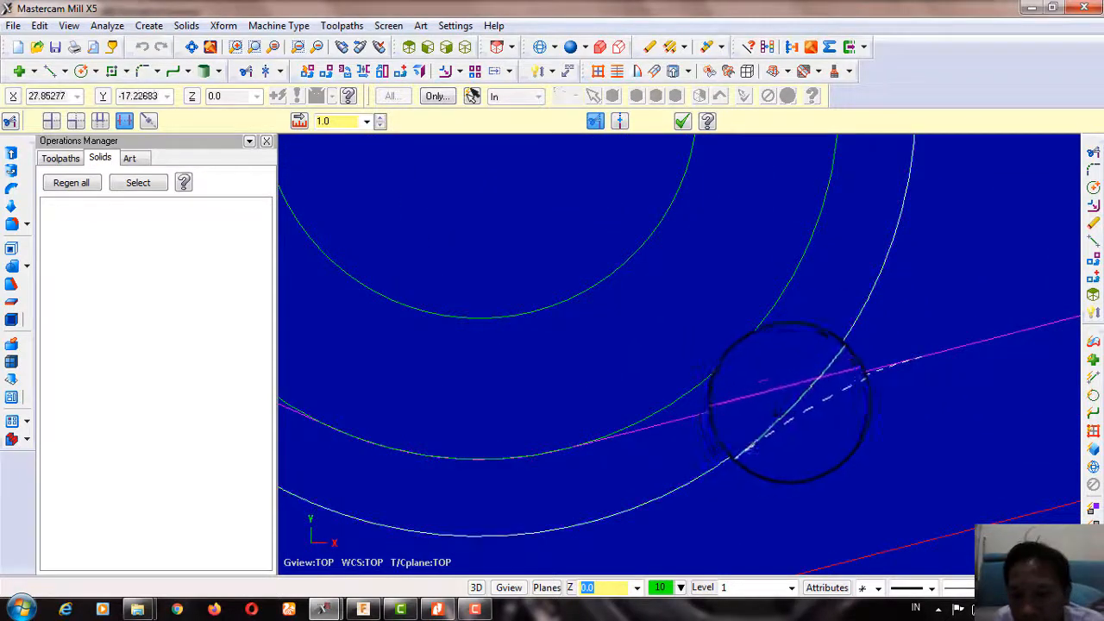
{"action": "scroll", "coordinate": [788, 405], "scroll_direction": "up", "scroll_amount": 1}
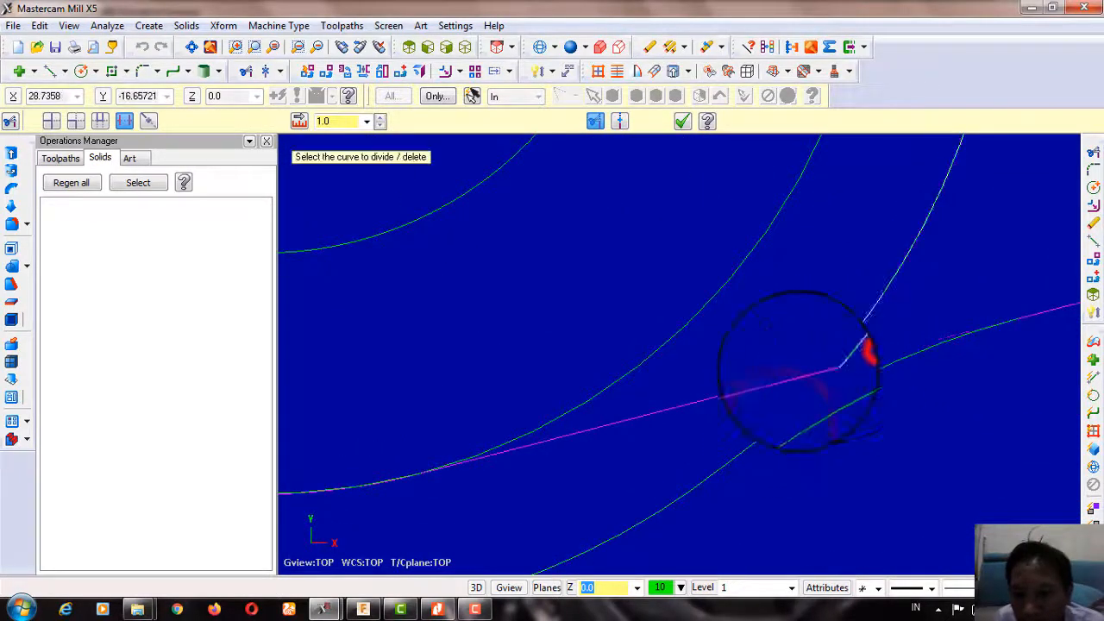
Step: Divide away the overlapping line and outer circle segments at the far end's lower and upper fillets
{"action": "scroll", "coordinate": [565, 480], "scroll_direction": "down", "scroll_amount": 8}
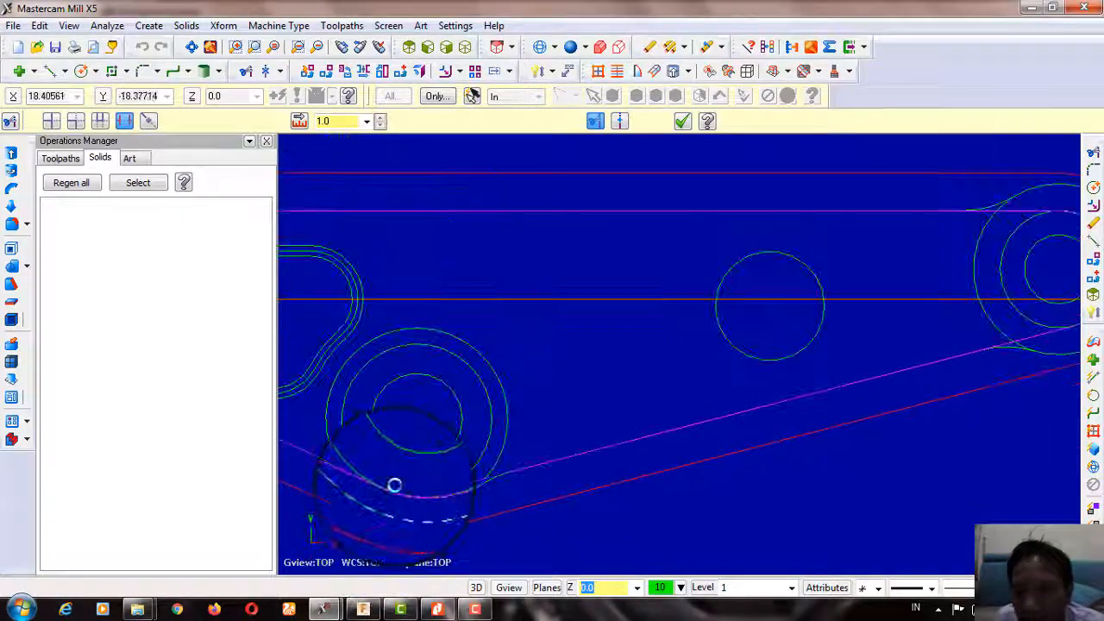
{"action": "scroll", "coordinate": [394, 485], "scroll_direction": "up", "scroll_amount": 6}
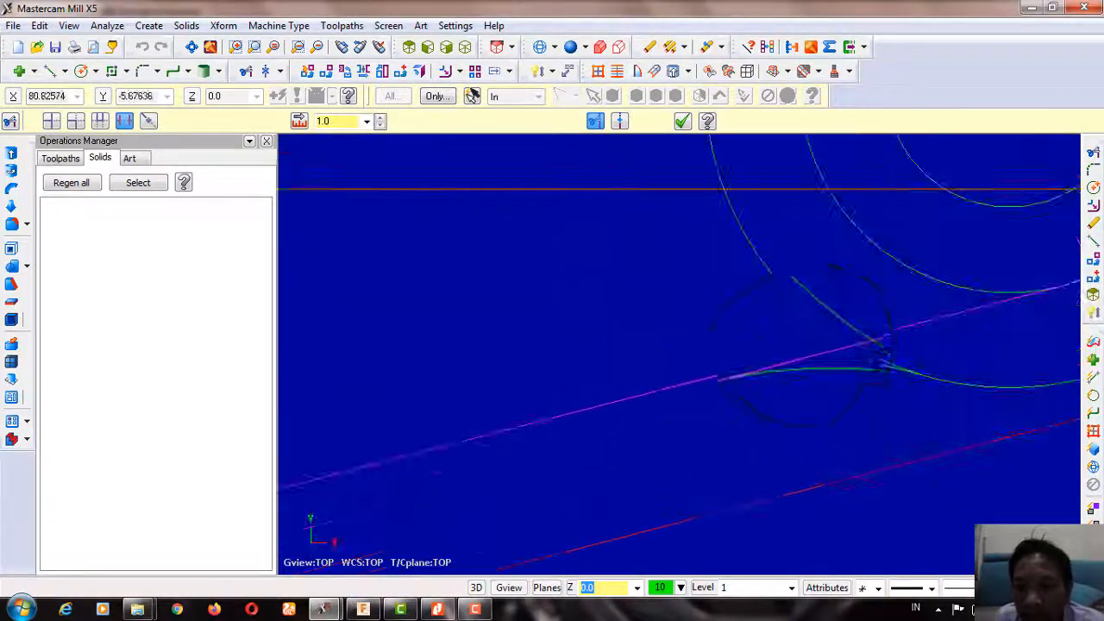
{"action": "scroll", "coordinate": [871, 348], "scroll_direction": "up", "scroll_amount": 1}
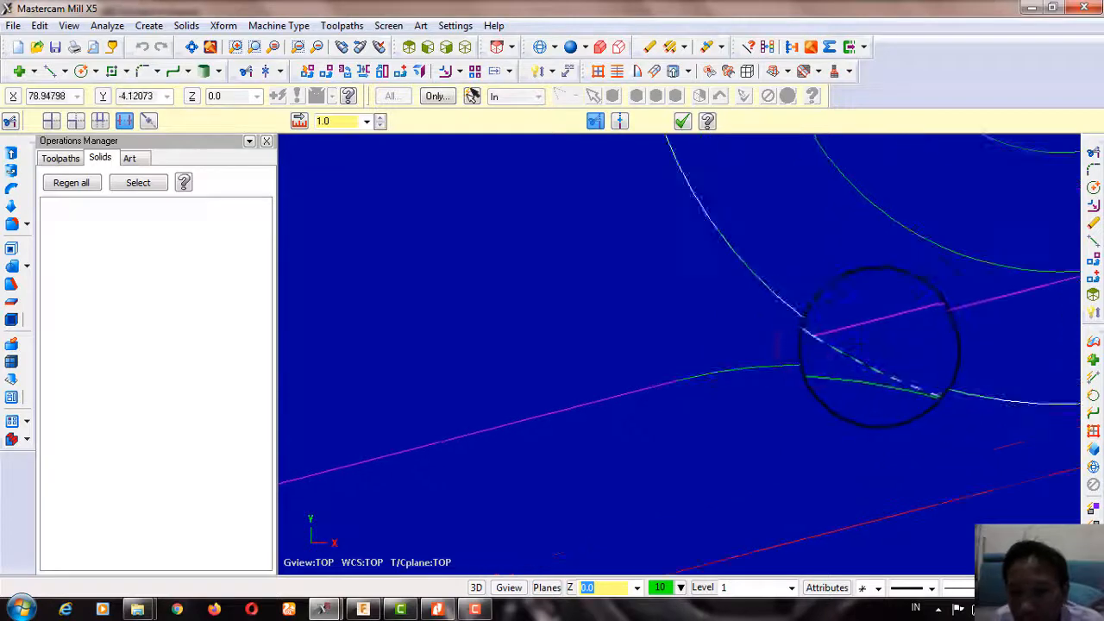
{"action": "scroll", "coordinate": [847, 475], "scroll_direction": "down", "scroll_amount": 5}
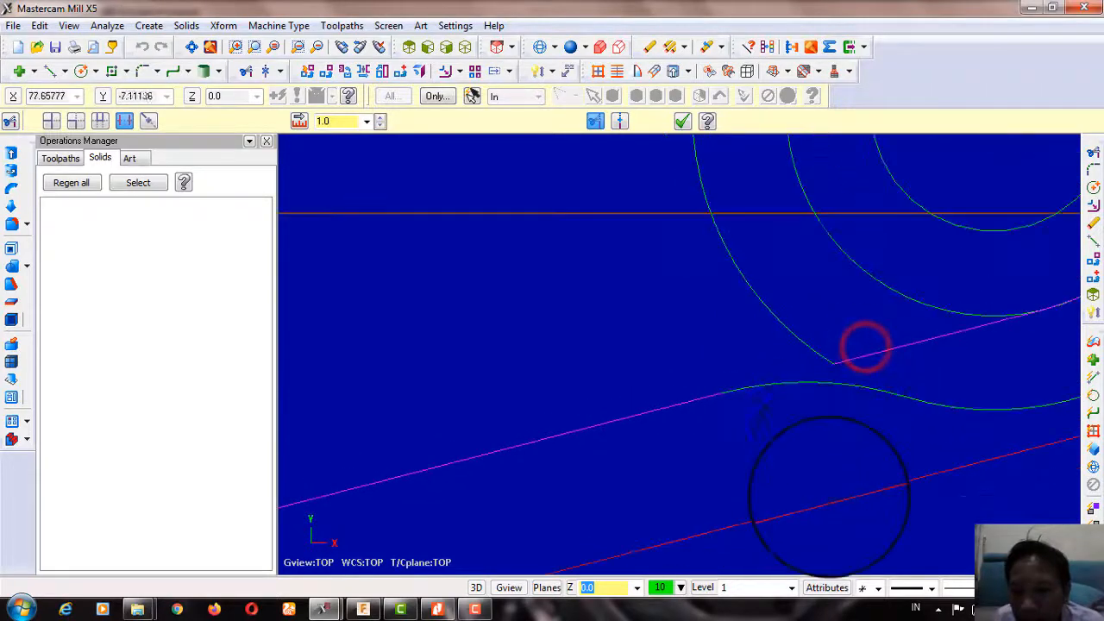
{"action": "scroll", "coordinate": [809, 305], "scroll_direction": "up", "scroll_amount": 3}
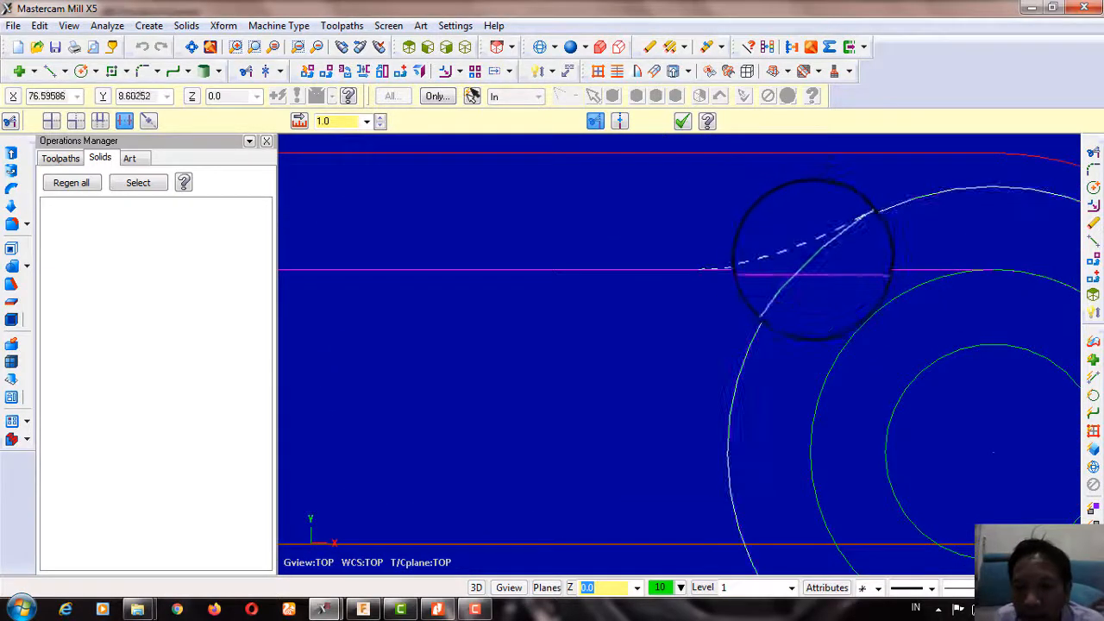
{"action": "scroll", "coordinate": [862, 259], "scroll_direction": "up", "scroll_amount": 1}
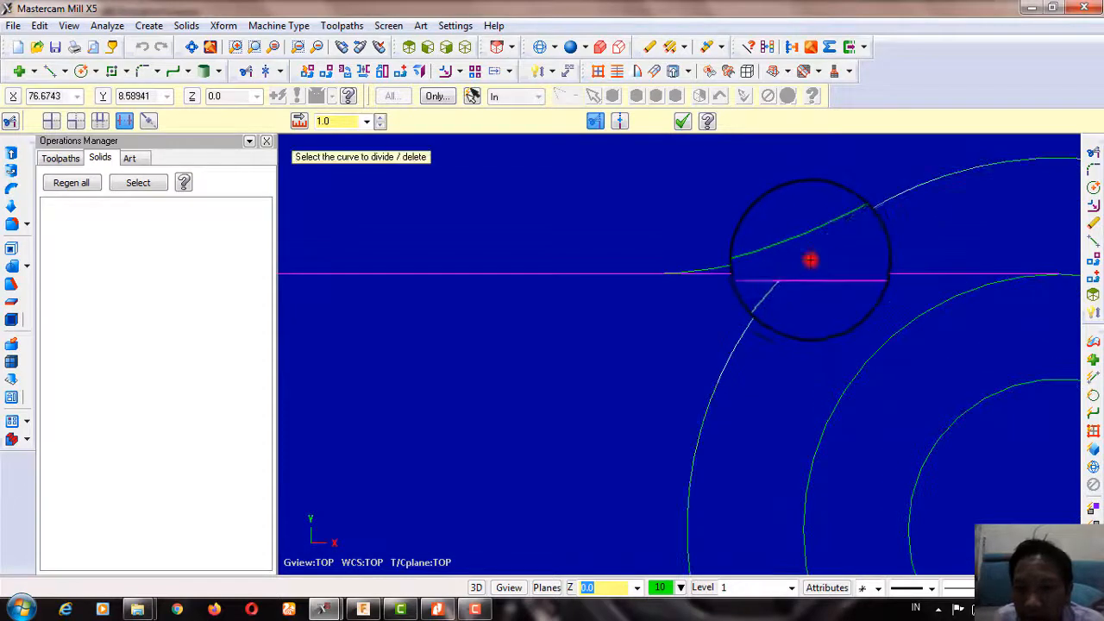
{"action": "left_click", "coordinate": [742, 274]}
{"action": "scroll", "coordinate": [710, 298], "scroll_direction": "down", "scroll_amount": 6}
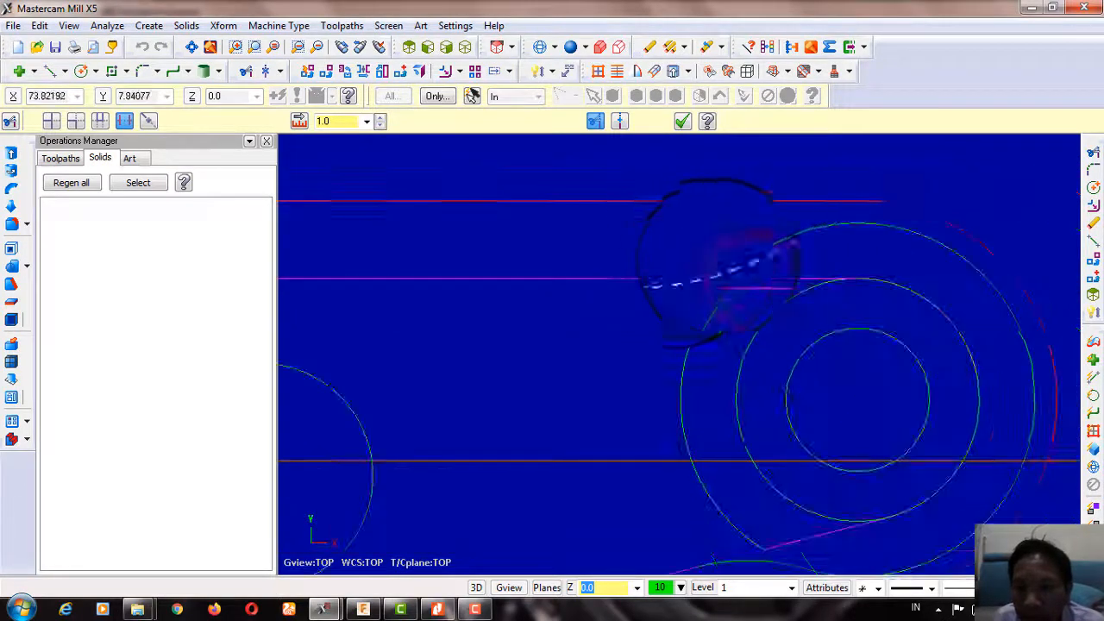
{"action": "key", "text": "Escape"}
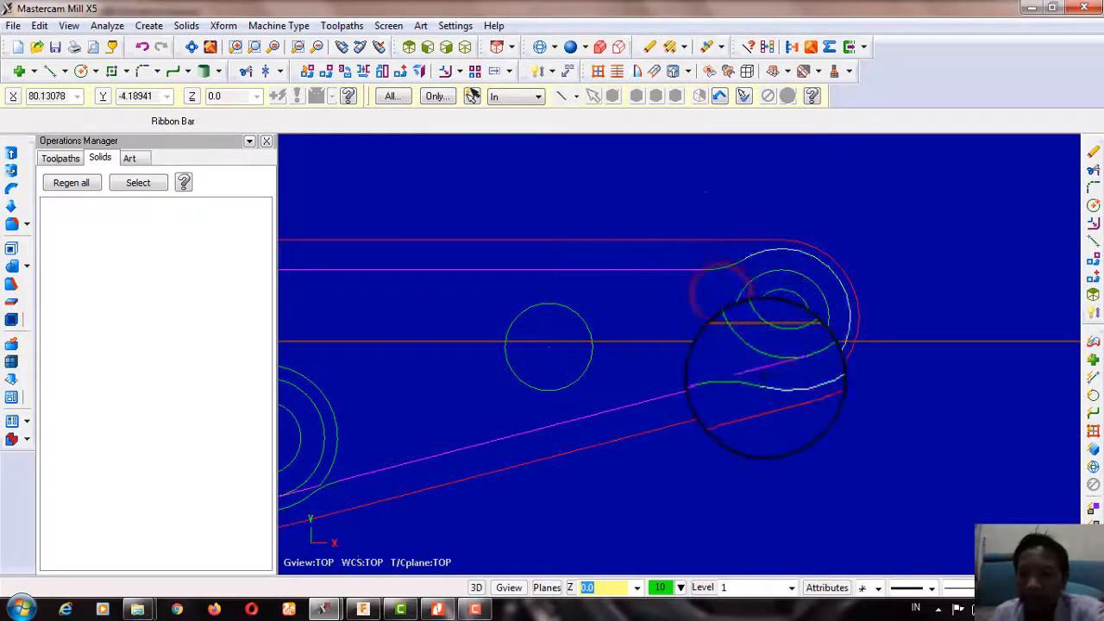
Step: Delete the leftover outer circle arcs and inner contour pieces around the far end and the lower hole
{"action": "scroll", "coordinate": [766, 372], "scroll_direction": "down", "scroll_amount": 3}
{"action": "scroll", "coordinate": [620, 399], "scroll_direction": "up", "scroll_amount": 3}
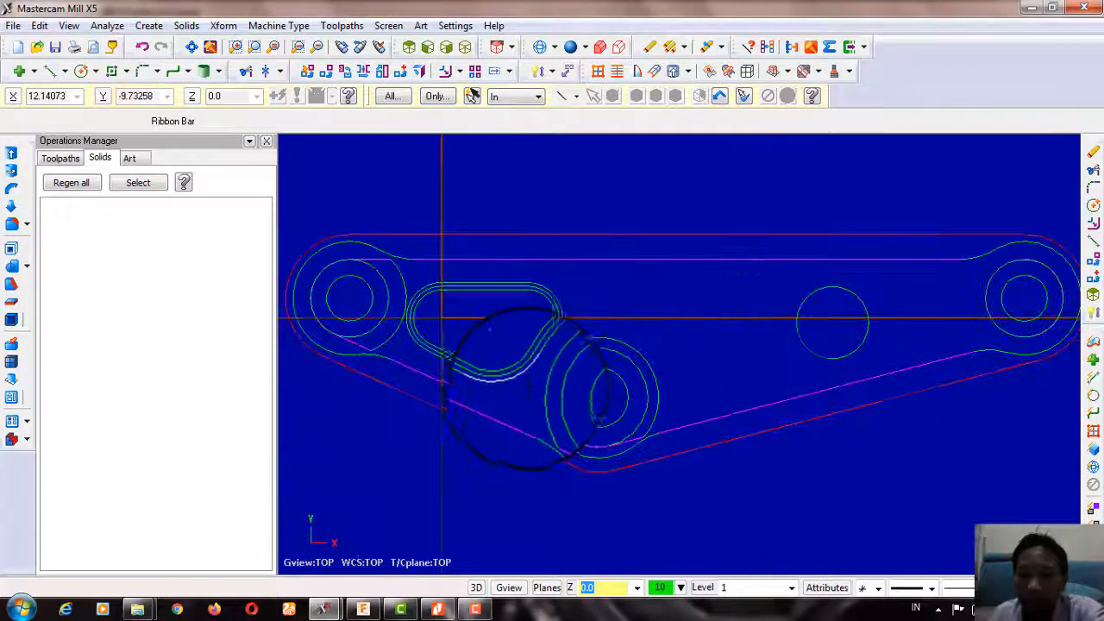
{"action": "scroll", "coordinate": [619, 398], "scroll_direction": "up", "scroll_amount": 1}
{"action": "left_click", "coordinate": [530, 388]}
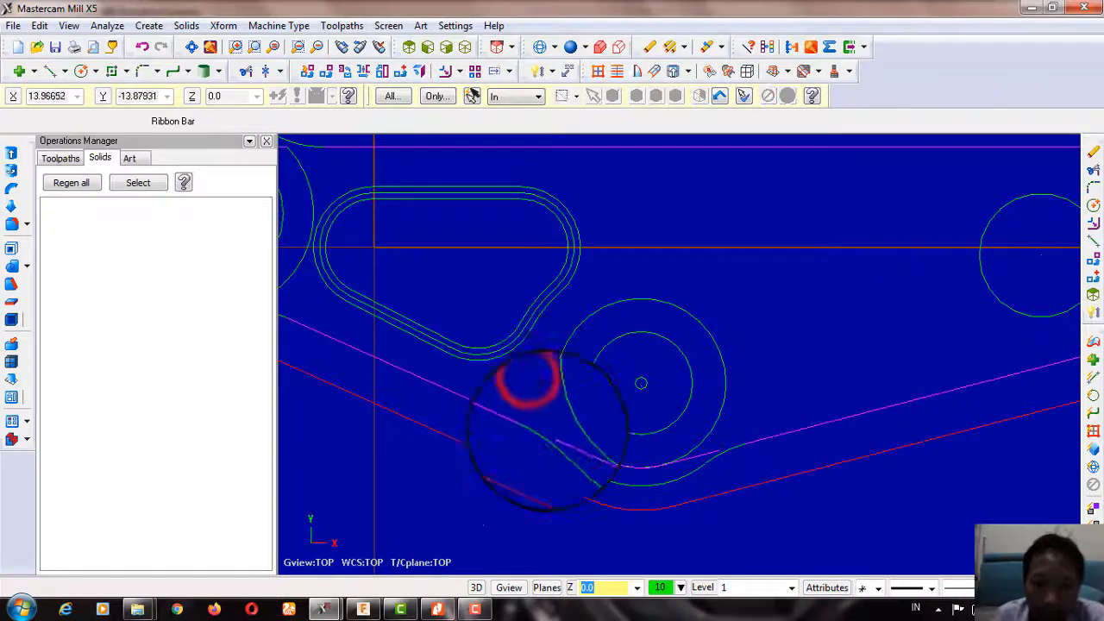
{"action": "scroll", "coordinate": [631, 477], "scroll_direction": "up", "scroll_amount": 1}
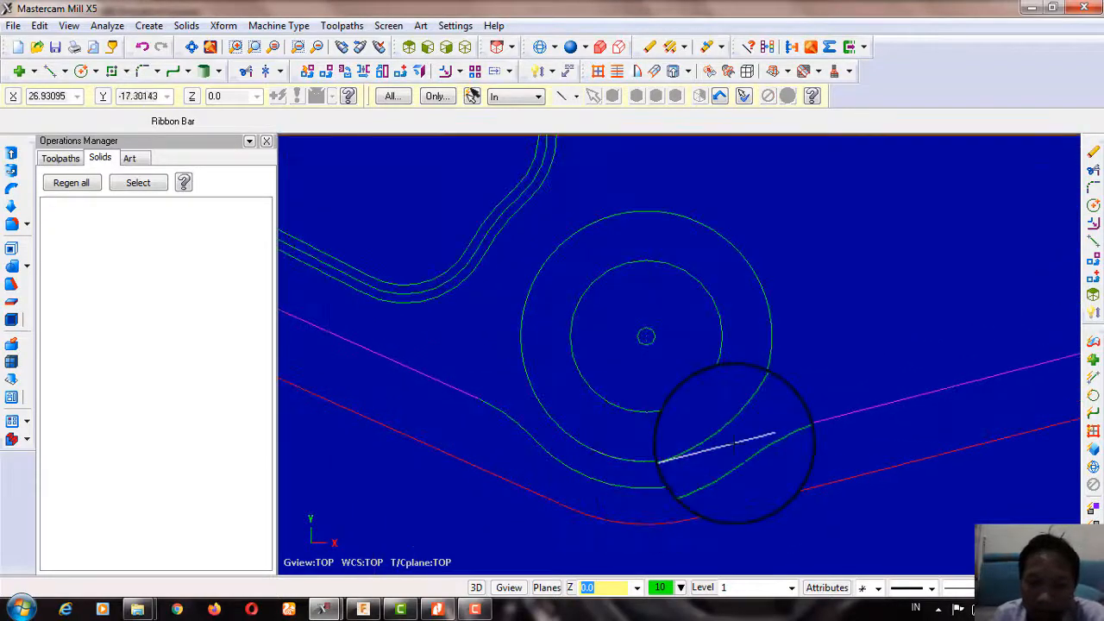
{"action": "scroll", "coordinate": [874, 258], "scroll_direction": "down", "scroll_amount": 2}
{"action": "scroll", "coordinate": [727, 431], "scroll_direction": "up", "scroll_amount": 3}
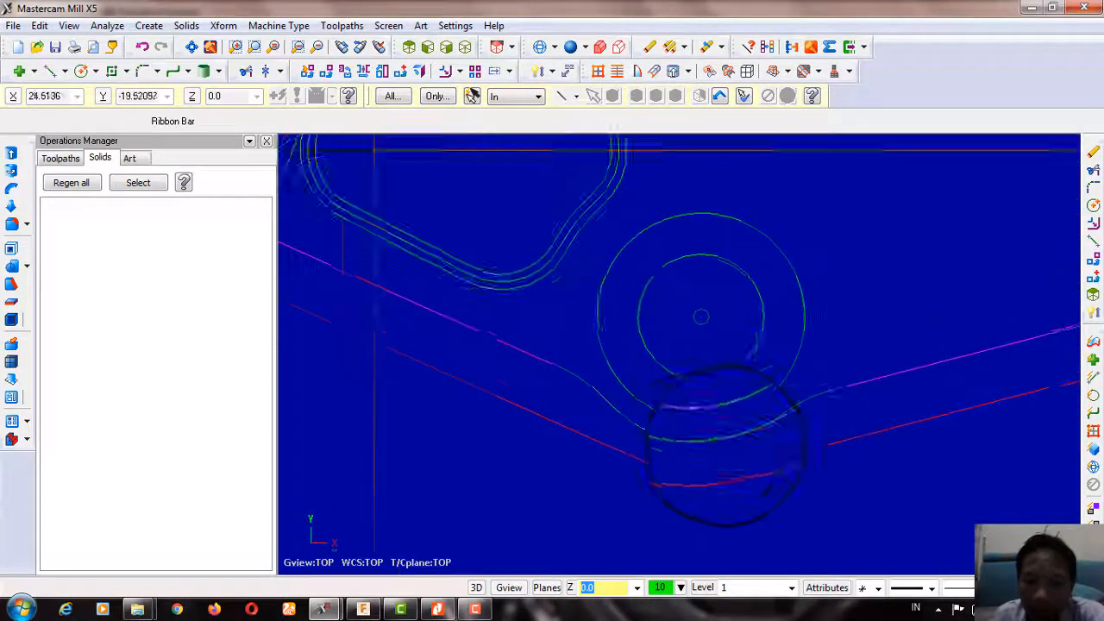
{"action": "left_click_drag", "start_coordinate": [602, 350], "coordinate": [718, 423]}
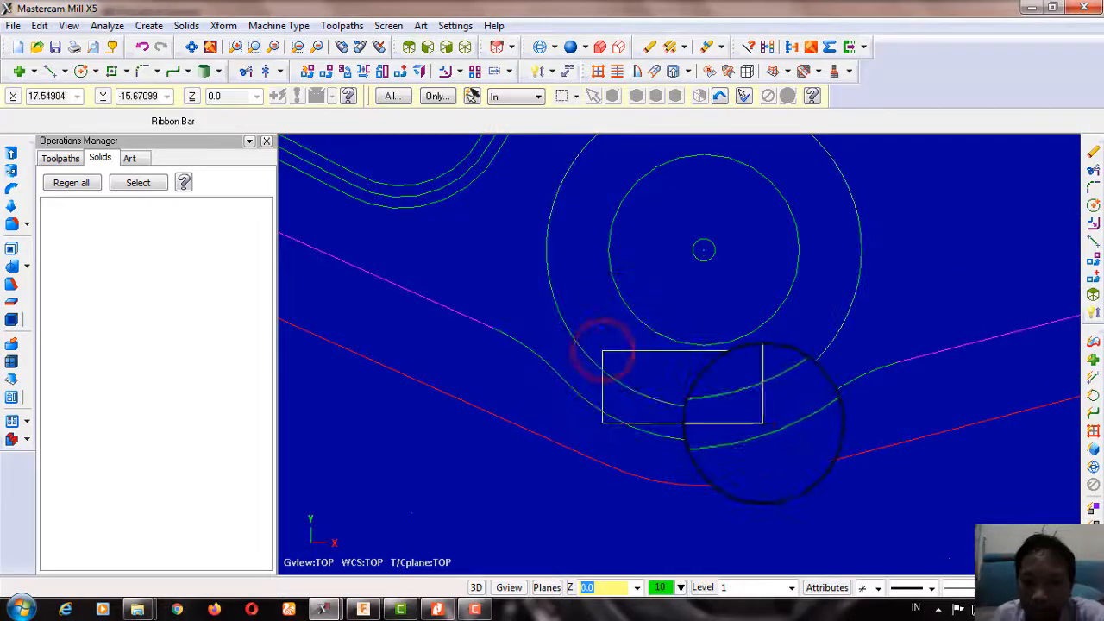
Step: Delete the leftover outer circle arc and inner contour line stubs around the near end's hole
{"action": "scroll", "coordinate": [811, 376], "scroll_direction": "down", "scroll_amount": 4}
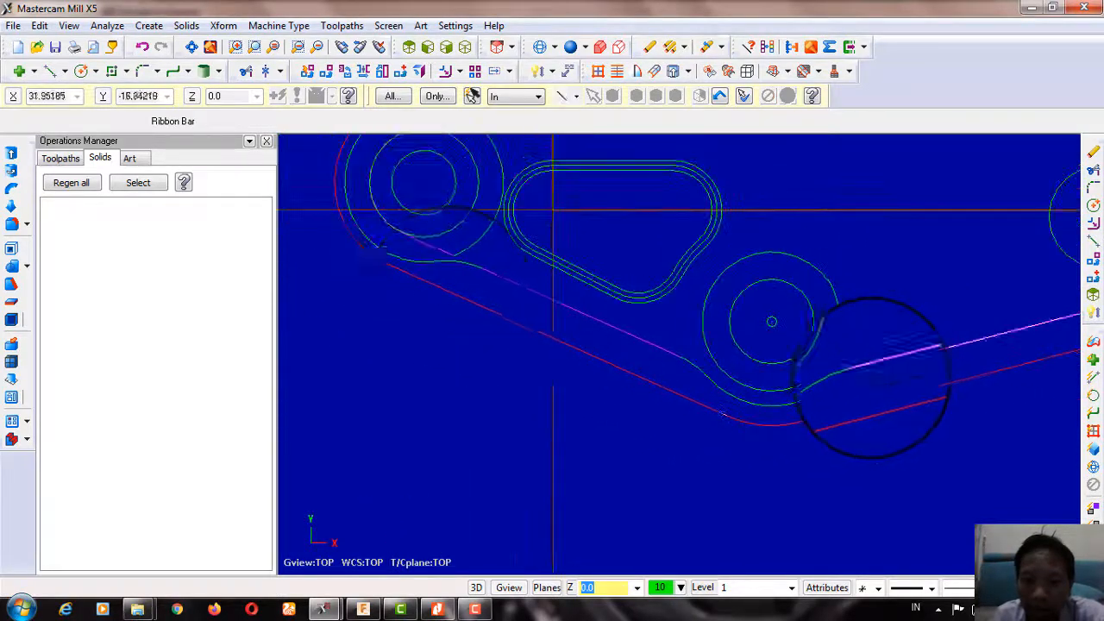
{"action": "scroll", "coordinate": [466, 281], "scroll_direction": "up", "scroll_amount": 2}
{"action": "left_click", "coordinate": [436, 238]}
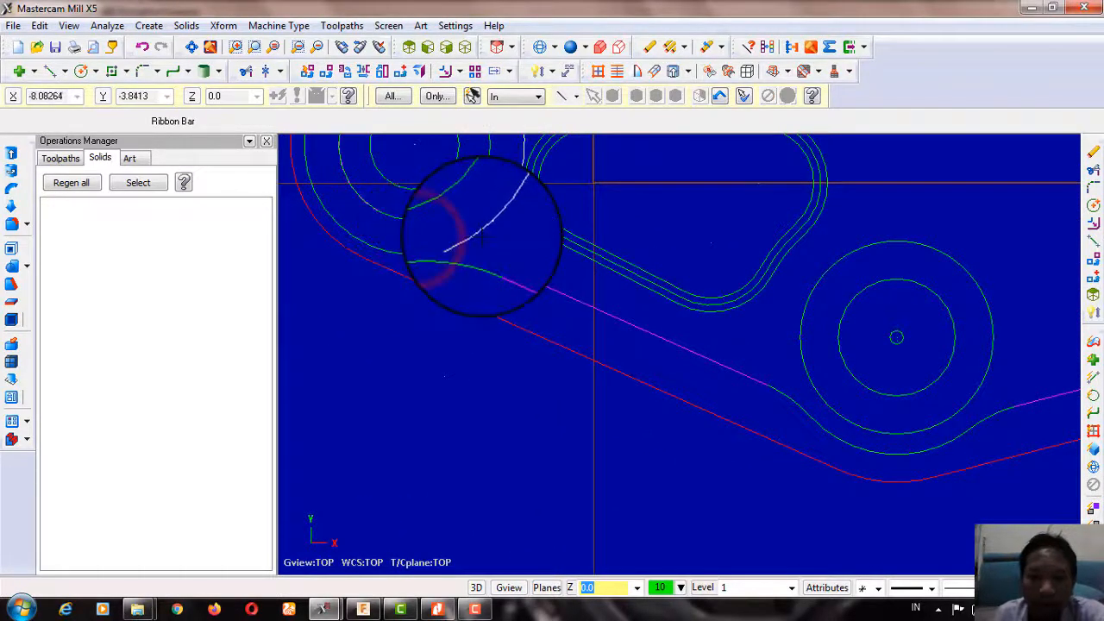
{"action": "scroll", "coordinate": [481, 320], "scroll_direction": "down", "scroll_amount": 4}
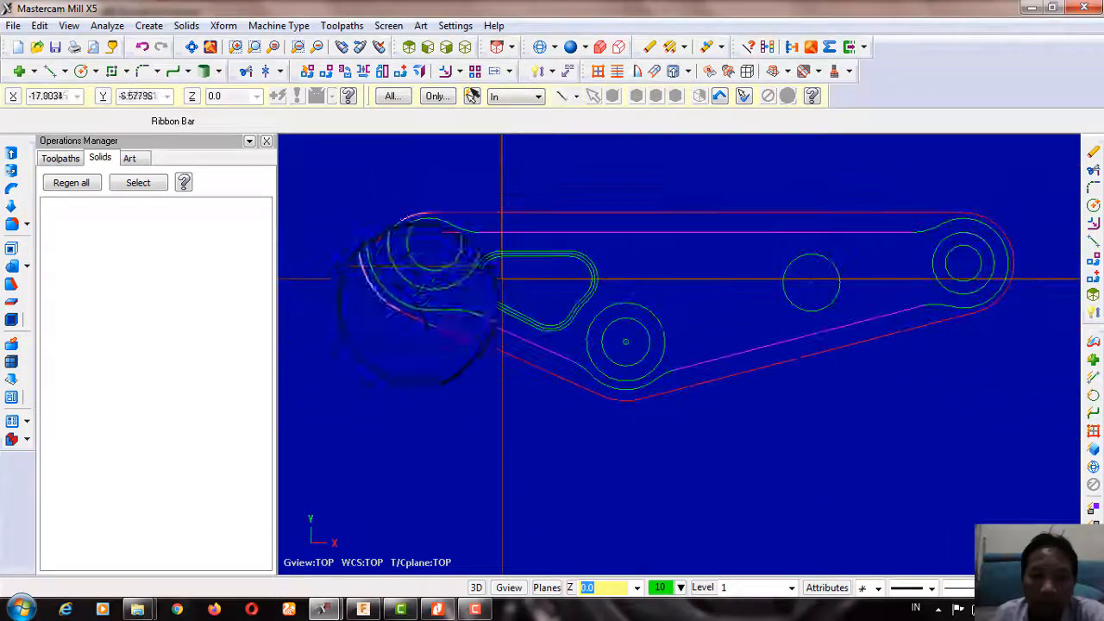
{"action": "scroll", "coordinate": [431, 271], "scroll_direction": "up", "scroll_amount": 2}
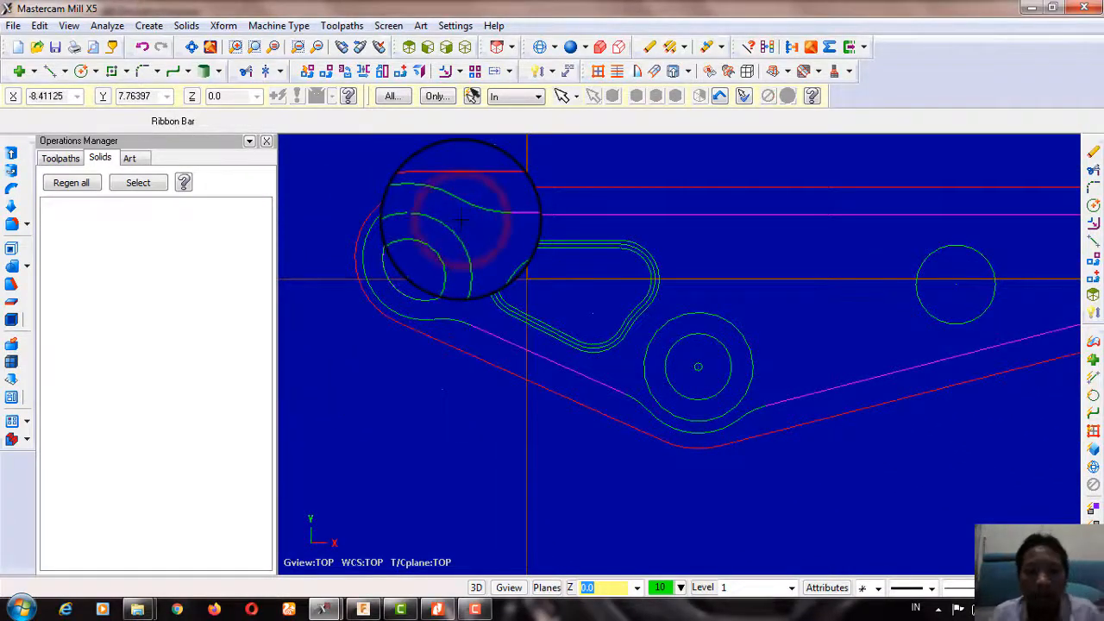
{"action": "scroll", "coordinate": [444, 318], "scroll_direction": "down", "scroll_amount": 3}
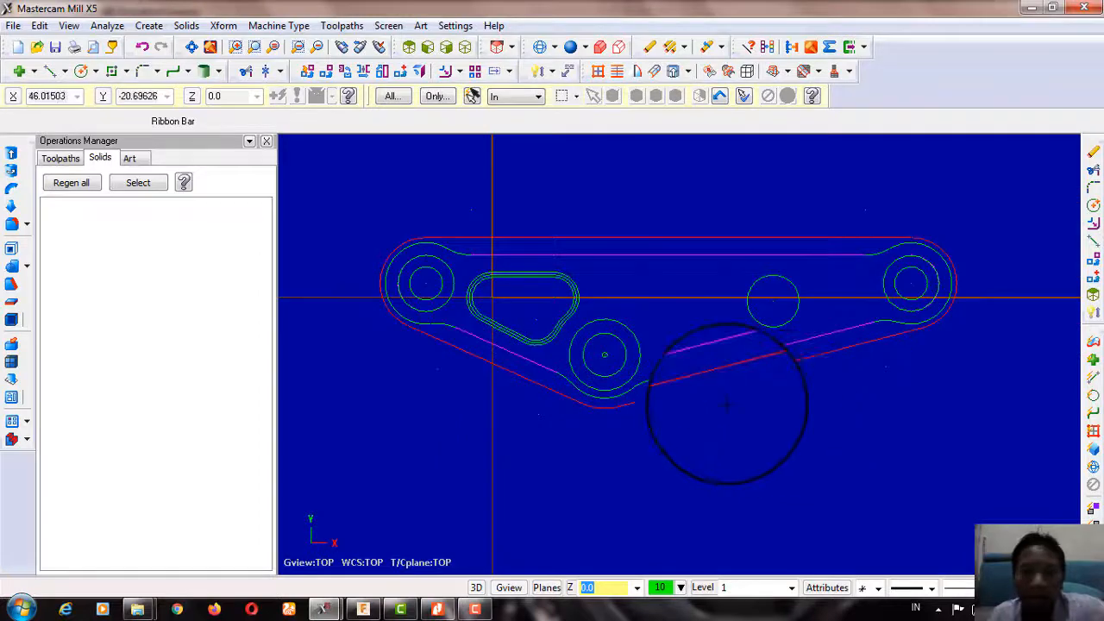
Step: Offset the closed inner profile outward as 6 copies spaced 0.5 apart
{"action": "middle_click_drag", "start_coordinate": [746, 399], "coordinate": [634, 306]}
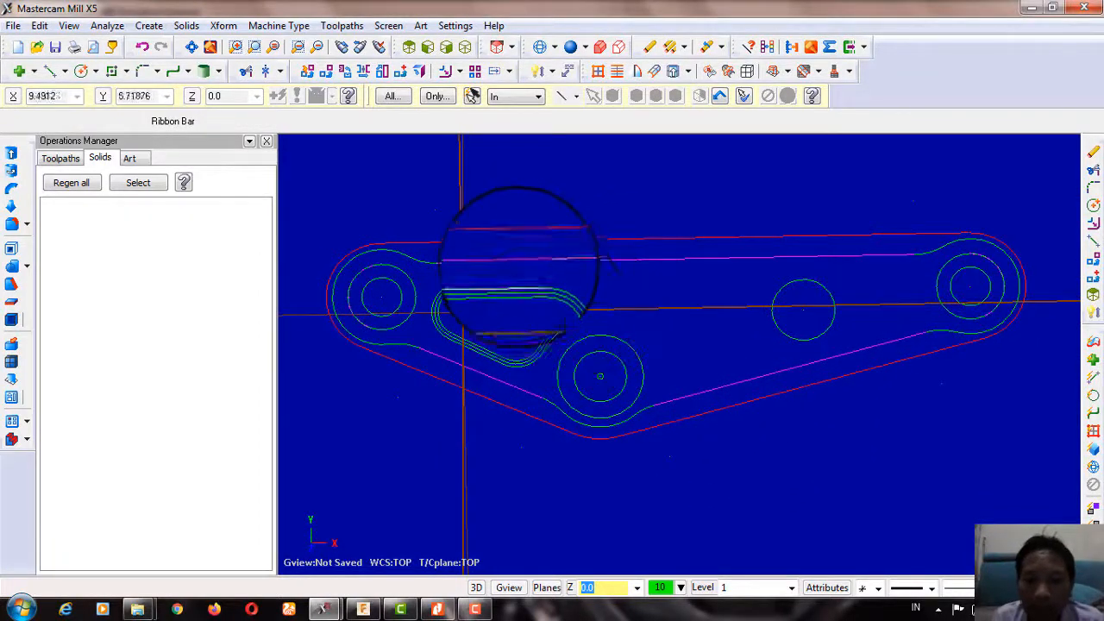
{"action": "left_click", "coordinate": [446, 73]}
{"action": "left_click", "coordinate": [585, 261]}
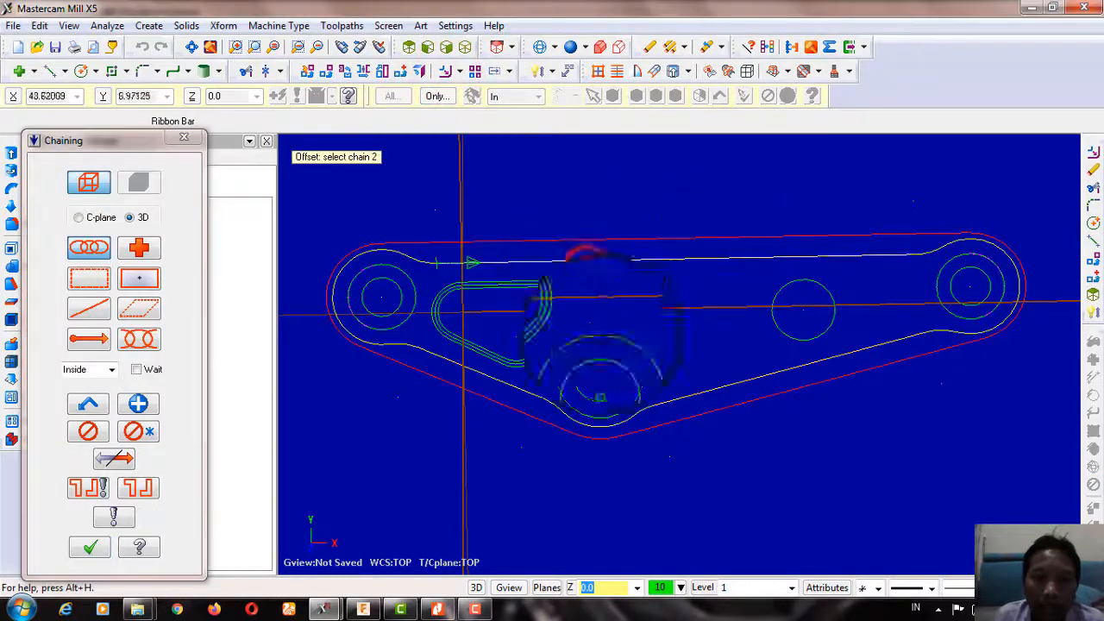
{"action": "left_click", "coordinate": [90, 546]}
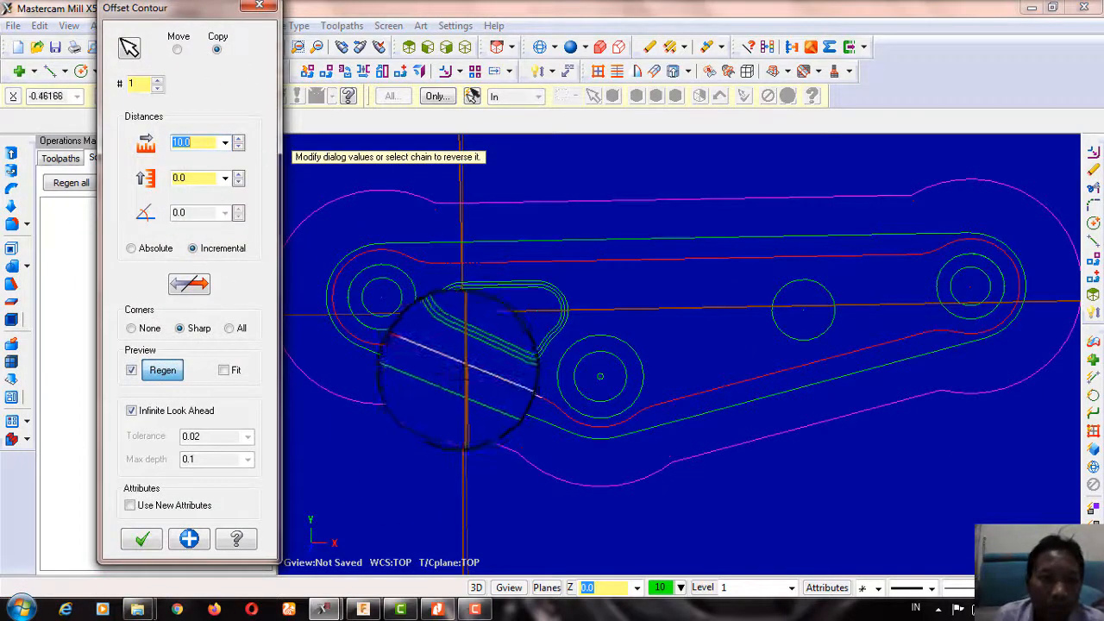
{"action": "left_click", "coordinate": [157, 83]}
{"action": "left_click", "coordinate": [157, 83]}
{"action": "left_click", "coordinate": [157, 82]}
{"action": "left_click", "coordinate": [157, 82]}
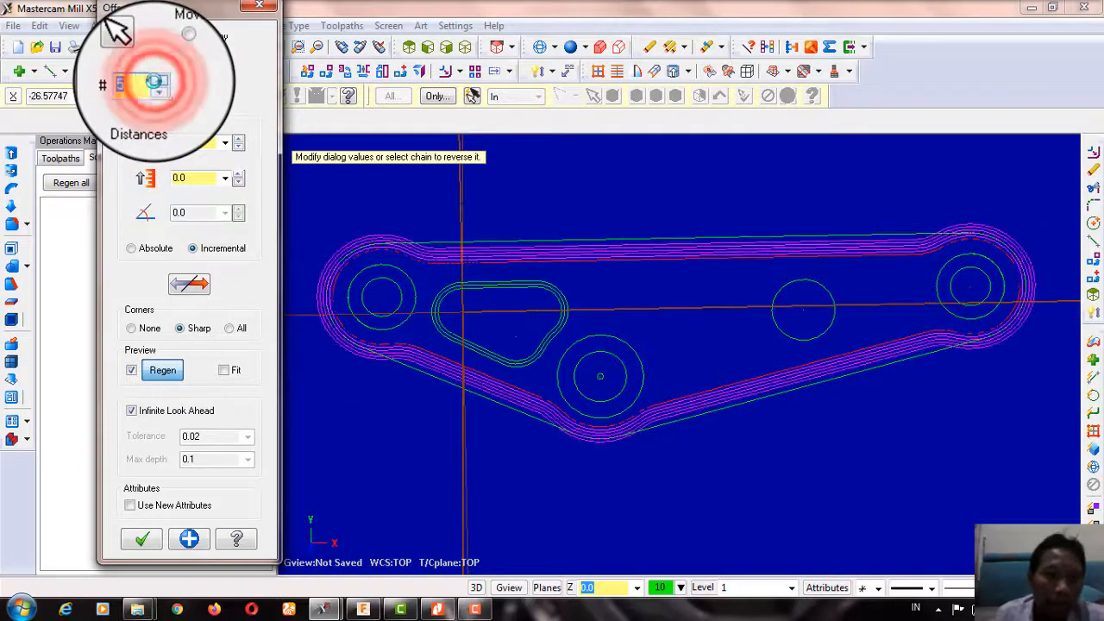
{"action": "scroll", "coordinate": [483, 431], "scroll_direction": "up", "scroll_amount": 1}
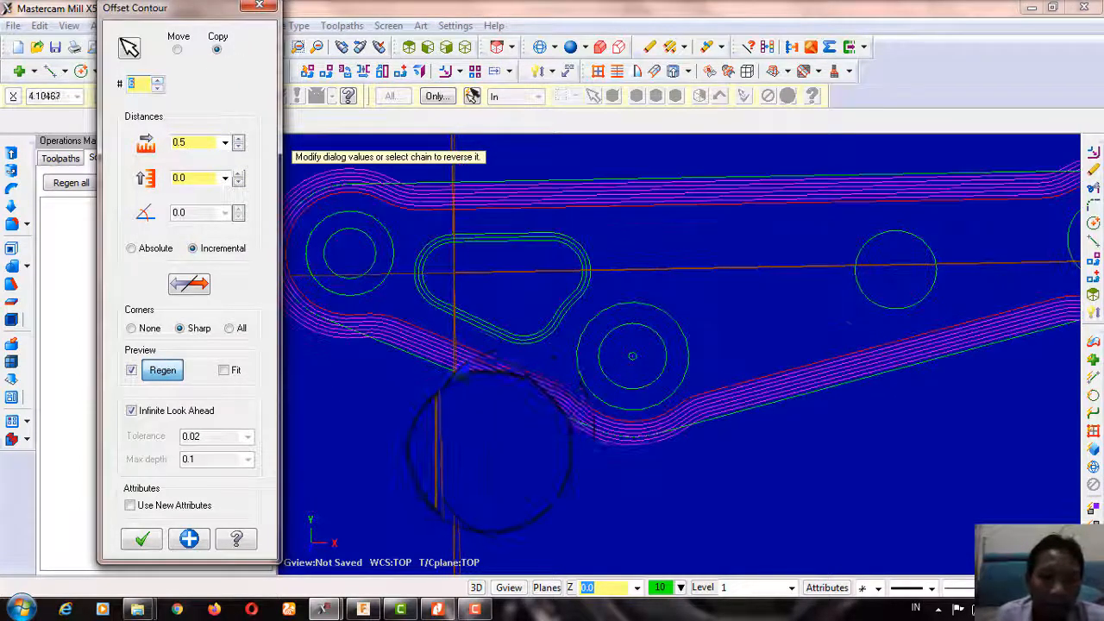
{"action": "left_click", "coordinate": [140, 540]}
Step: Name level 1 "sketch" and create level 2 named "solid" as the main level
{"action": "middle_click_drag", "start_coordinate": [480, 333], "coordinate": [684, 339]}
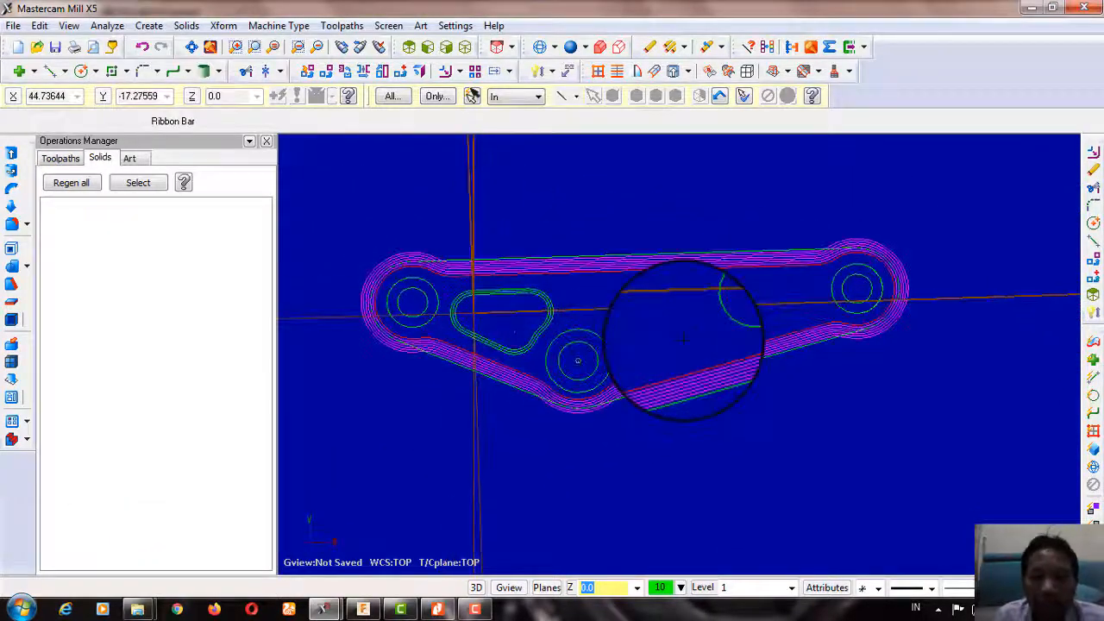
{"action": "middle_click_drag", "start_coordinate": [623, 256], "coordinate": [657, 325]}
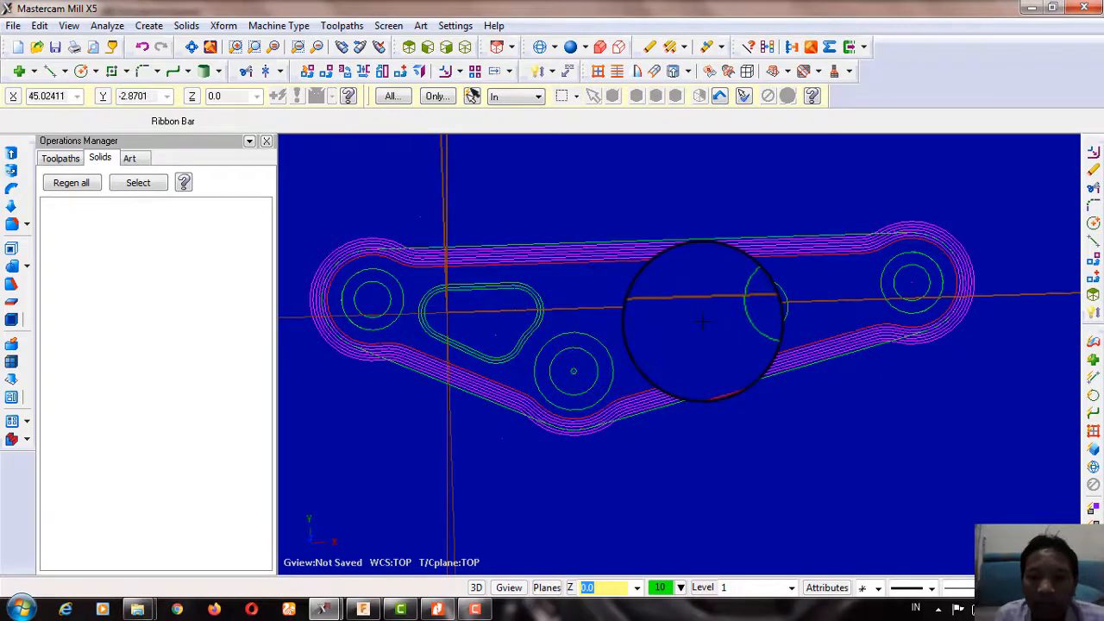
{"action": "middle_click_drag", "start_coordinate": [703, 321], "coordinate": [671, 347]}
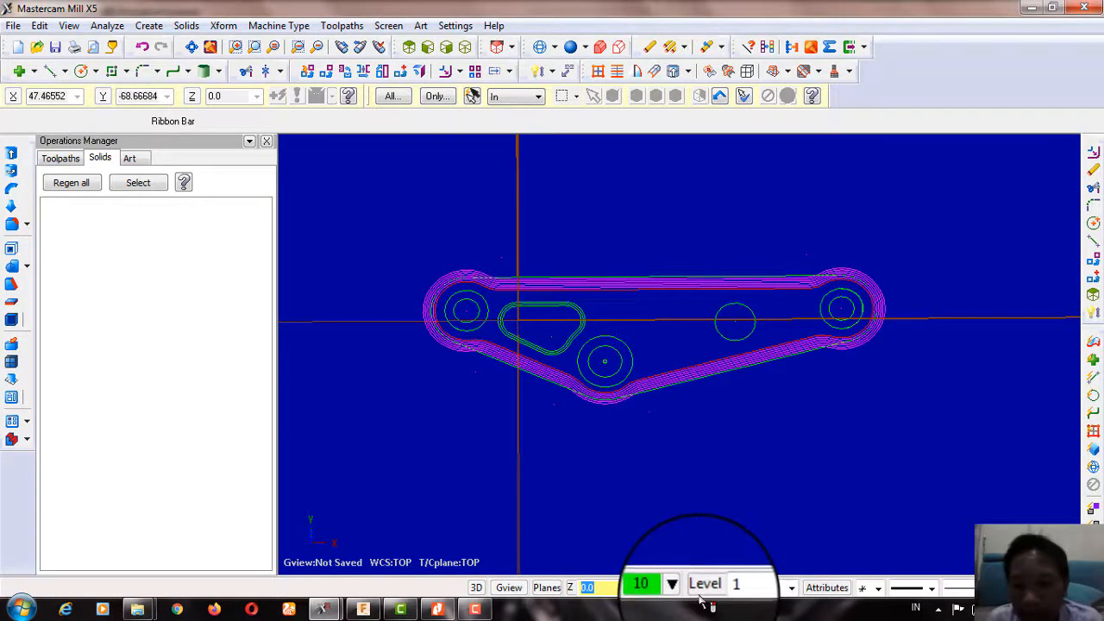
{"action": "left_click", "coordinate": [704, 584]}
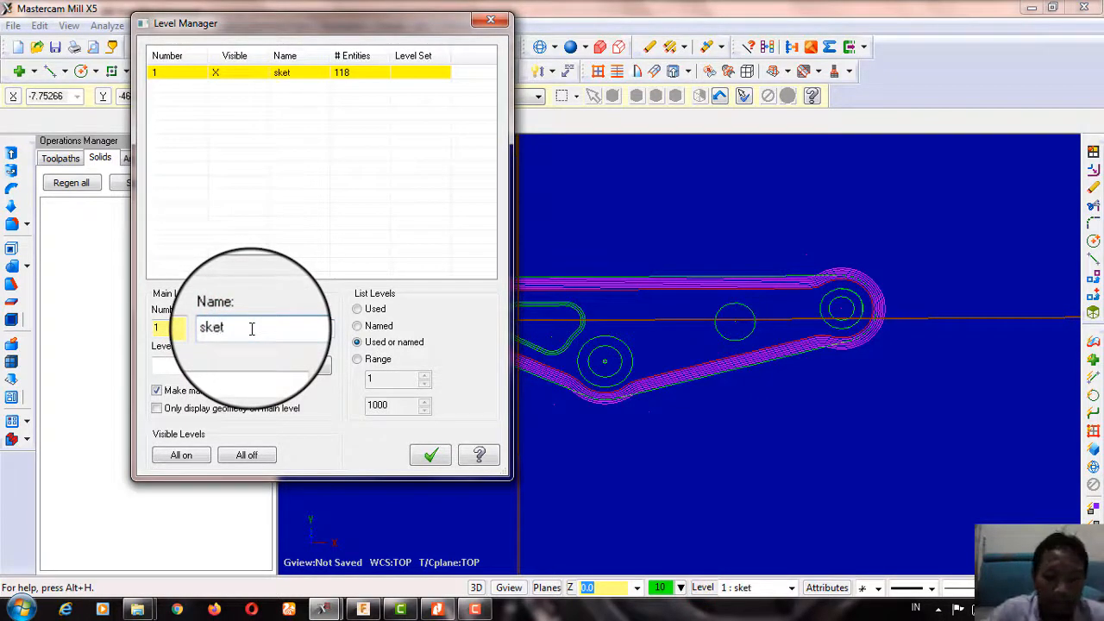
{"action": "left_click", "coordinate": [164, 327]}
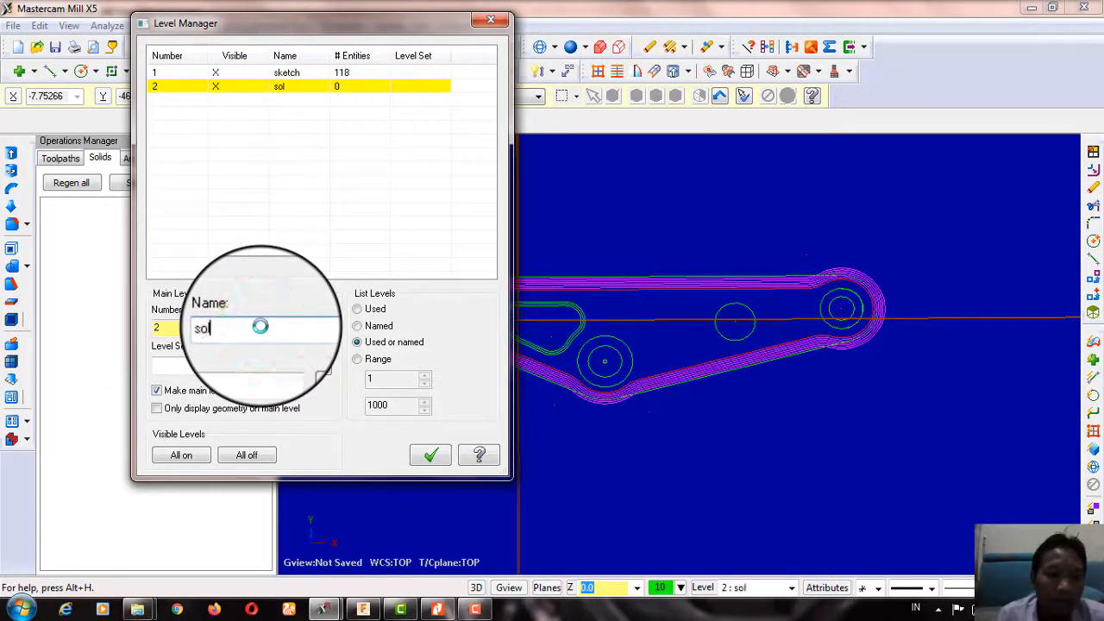
{"action": "left_click", "coordinate": [430, 454]}
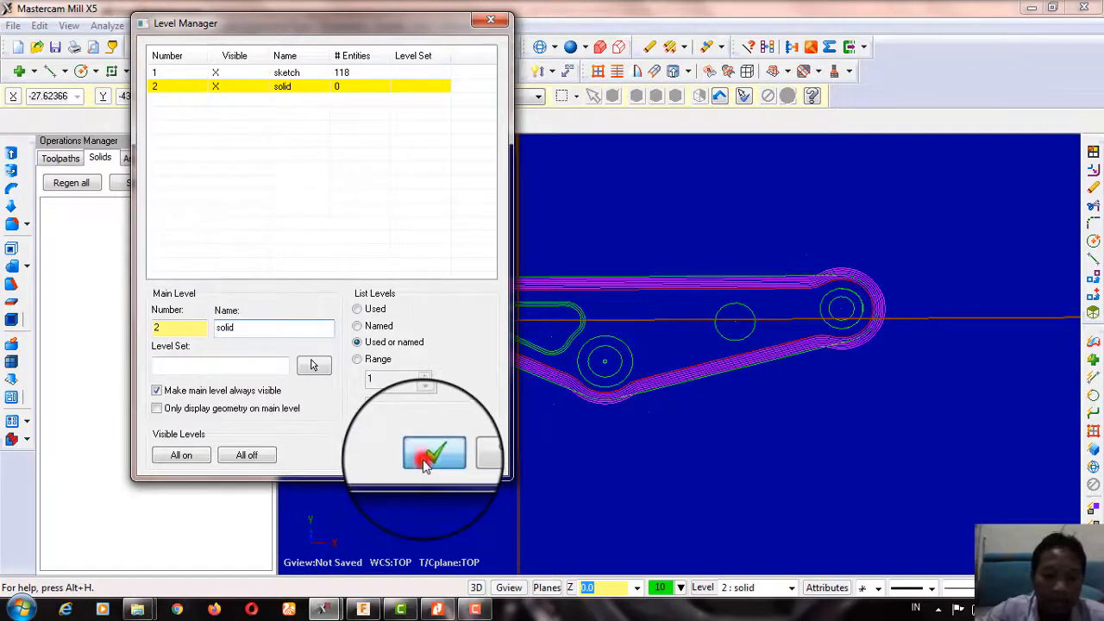
Step: Extrude the bracket's closed outer outline as a new solid body, distance 10, in the reversed direction
{"action": "middle_click_drag", "start_coordinate": [777, 306], "coordinate": [276, 315]}
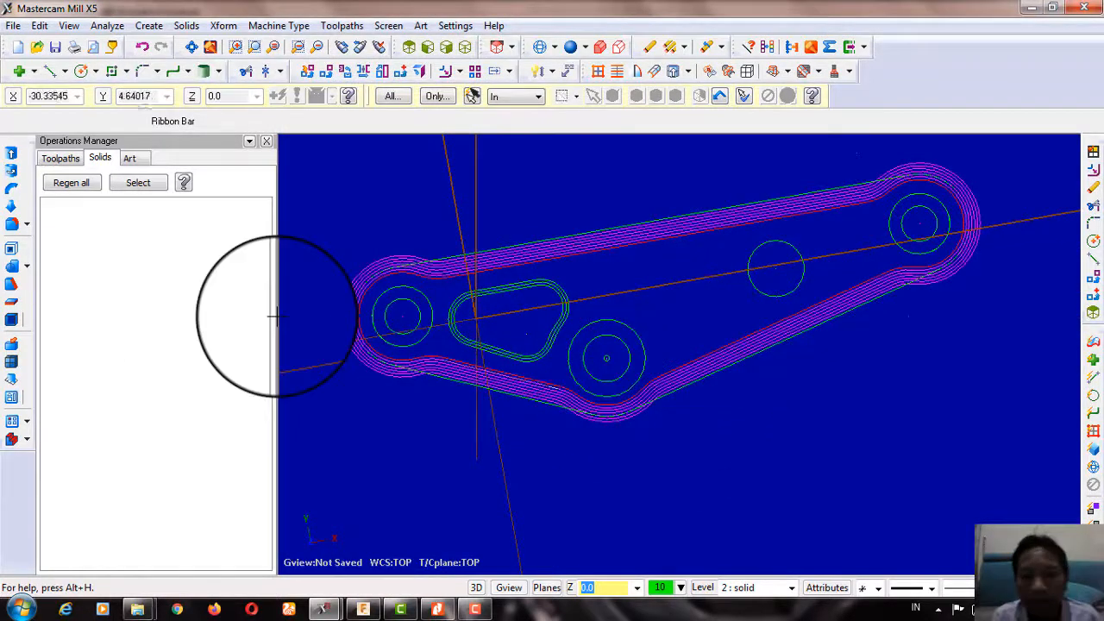
{"action": "left_click", "coordinate": [12, 154]}
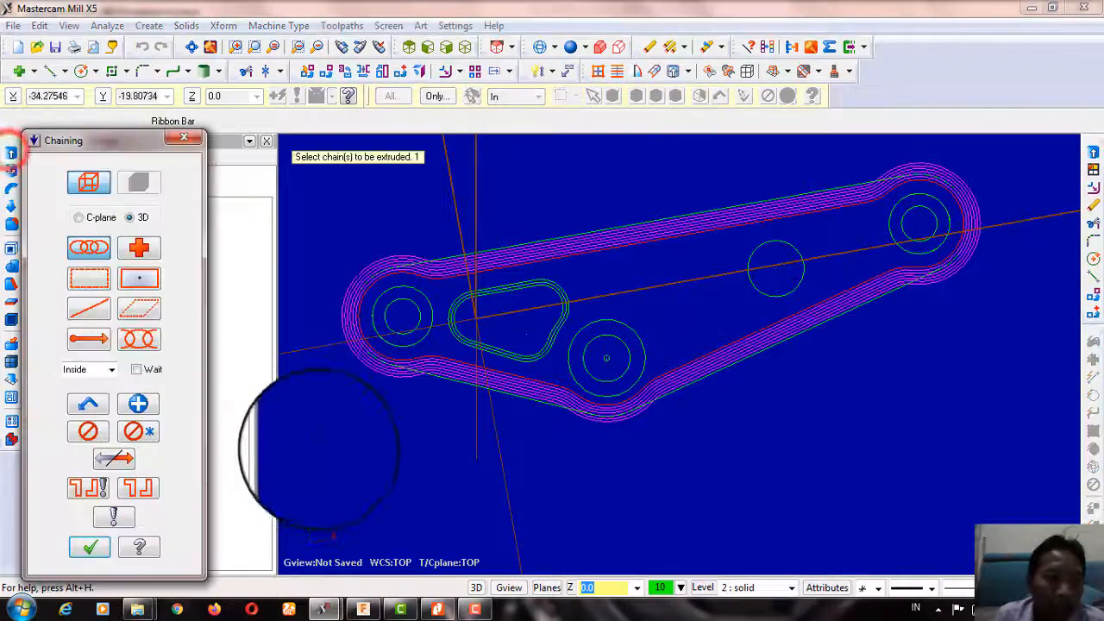
{"action": "scroll", "coordinate": [498, 414], "scroll_direction": "up", "scroll_amount": 2}
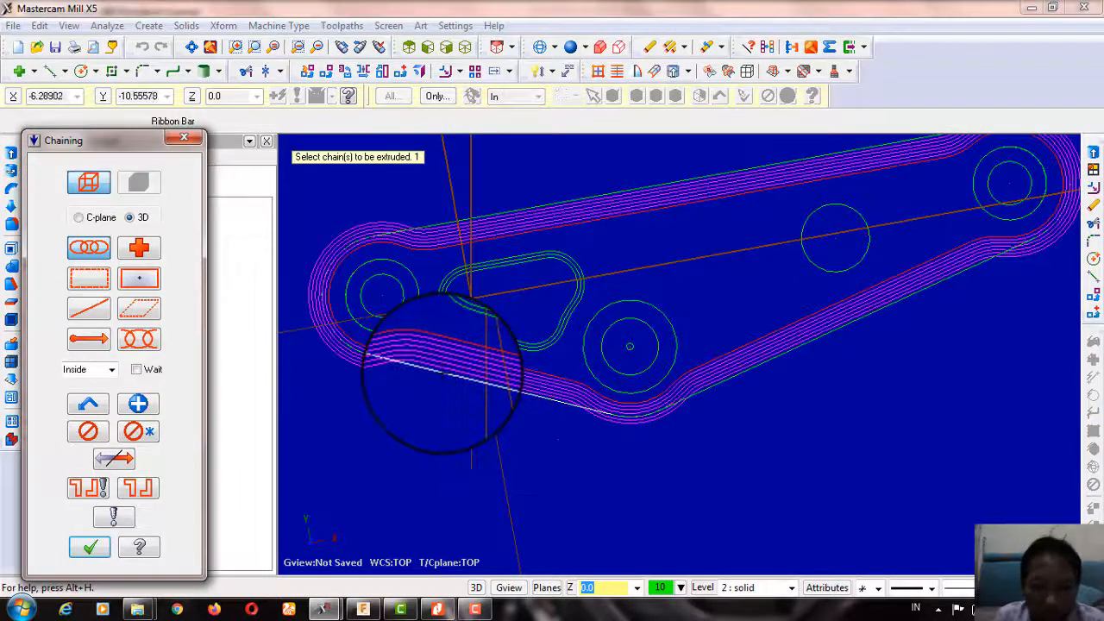
{"action": "left_click", "coordinate": [442, 372]}
{"action": "scroll", "coordinate": [517, 396], "scroll_direction": "down", "scroll_amount": 2}
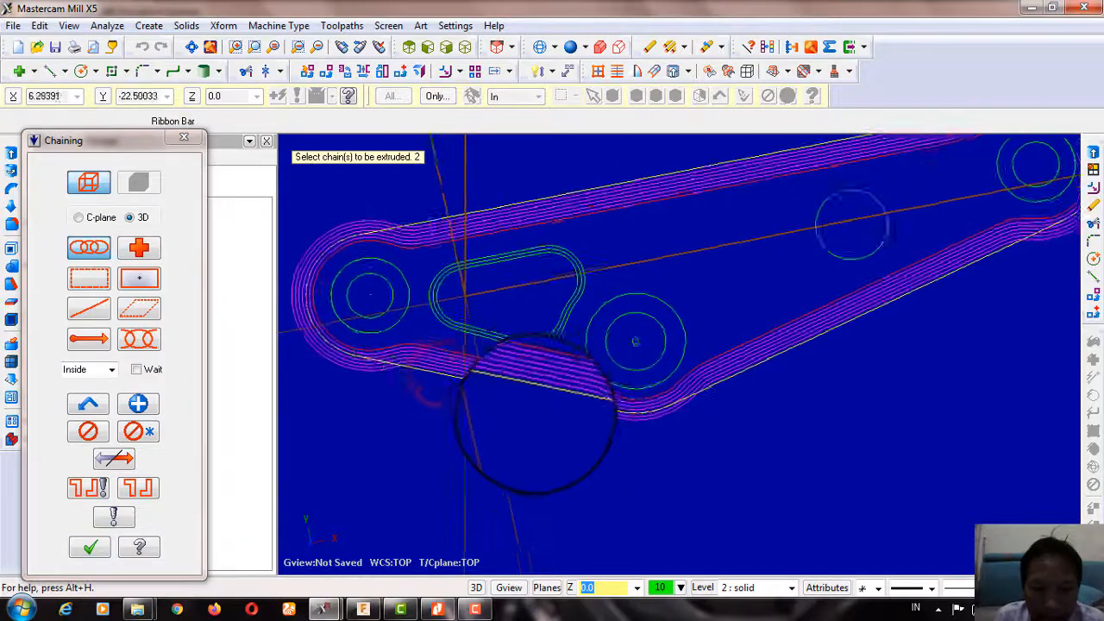
{"action": "left_click", "coordinate": [91, 544]}
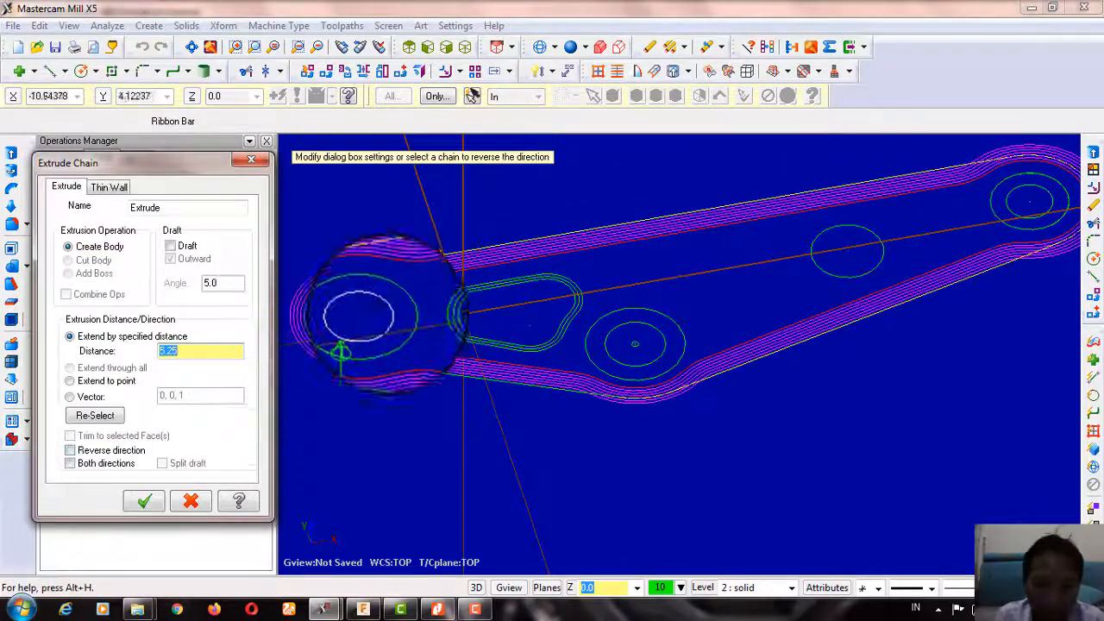
{"action": "left_click", "coordinate": [95, 450]}
{"action": "double_click", "coordinate": [193, 351]}
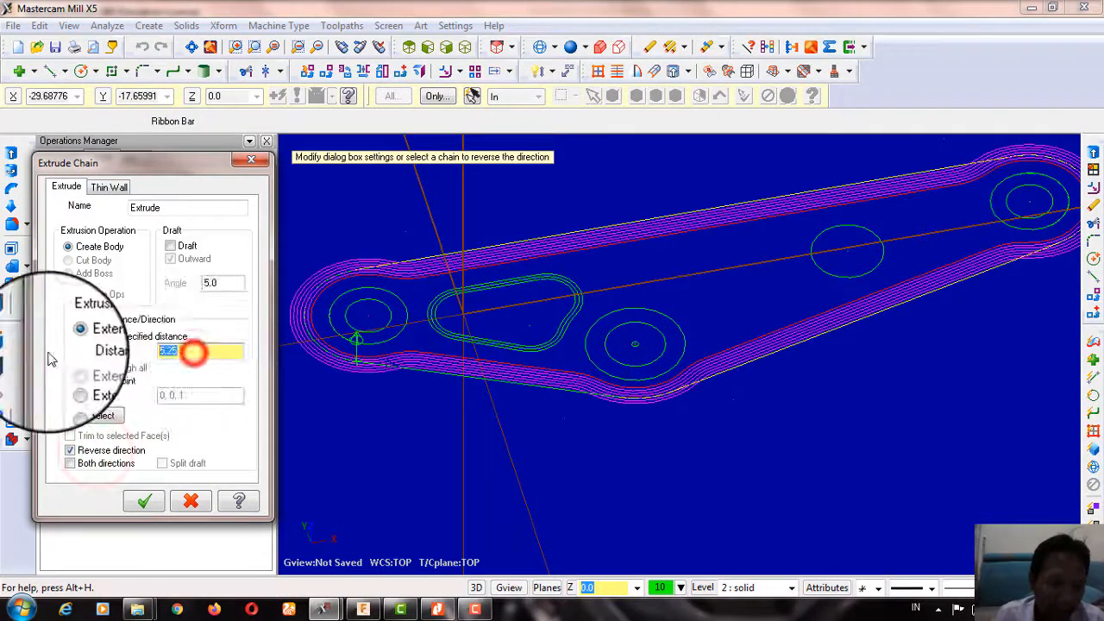
{"action": "type", "text": "10"}
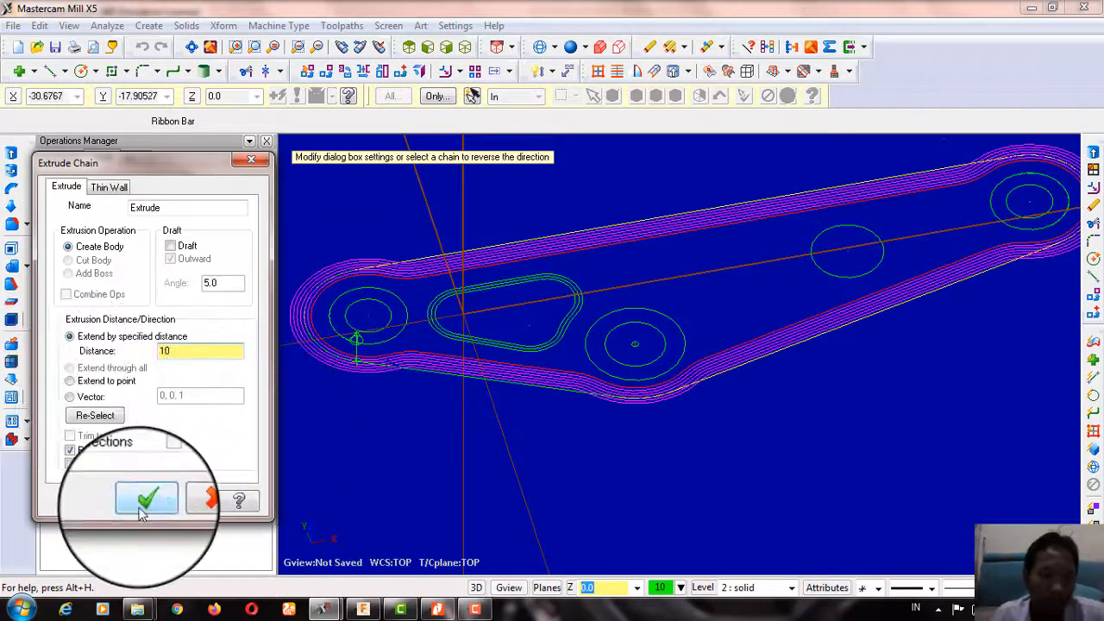
{"action": "left_click", "coordinate": [143, 510]}
Step: Extrude-cut the large circle around the lower hole 6.5 deep into the body as a counterbore
{"action": "middle_click_drag", "start_coordinate": [592, 333], "coordinate": [663, 322]}
{"action": "scroll", "coordinate": [563, 295], "scroll_direction": "up", "scroll_amount": 2}
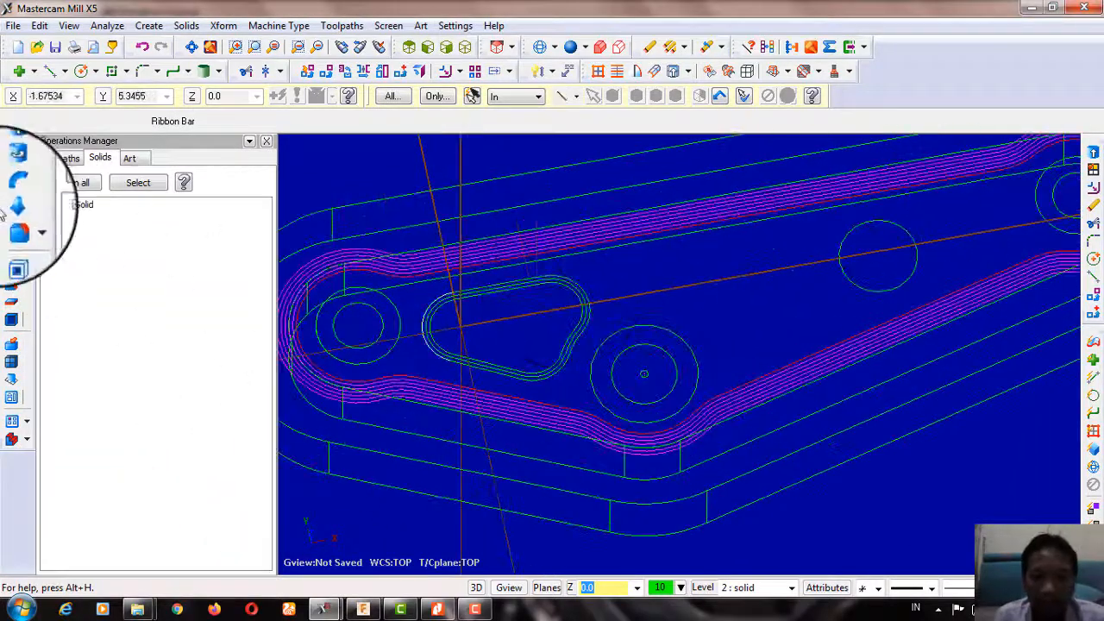
{"action": "left_click", "coordinate": [12, 154]}
{"action": "scroll", "coordinate": [643, 405], "scroll_direction": "down", "scroll_amount": 3}
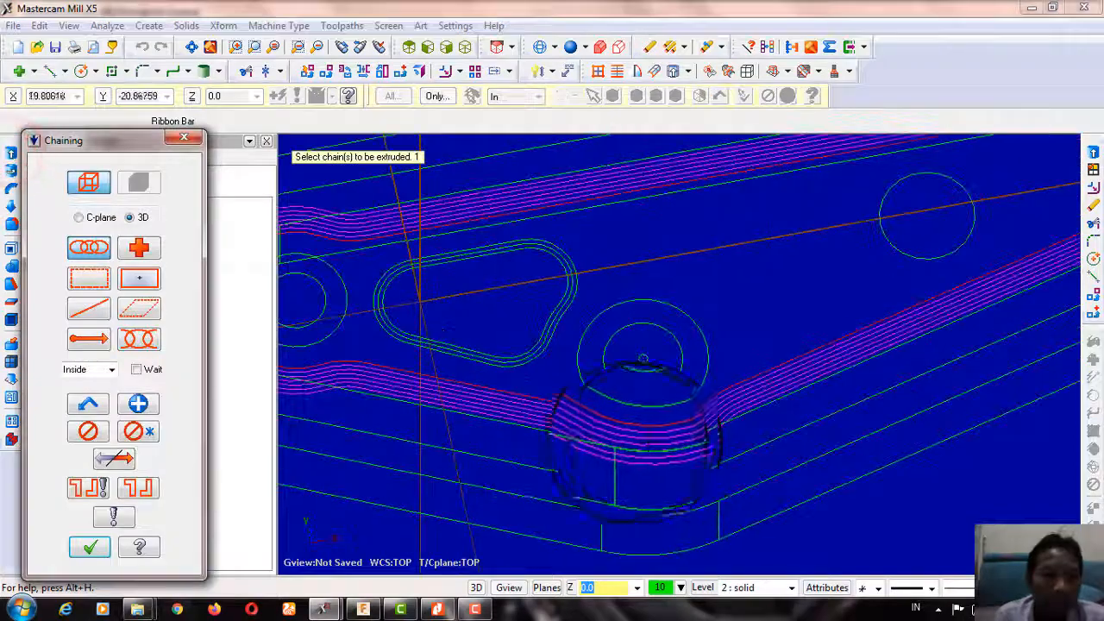
{"action": "middle_click_drag", "start_coordinate": [610, 391], "coordinate": [413, 402]}
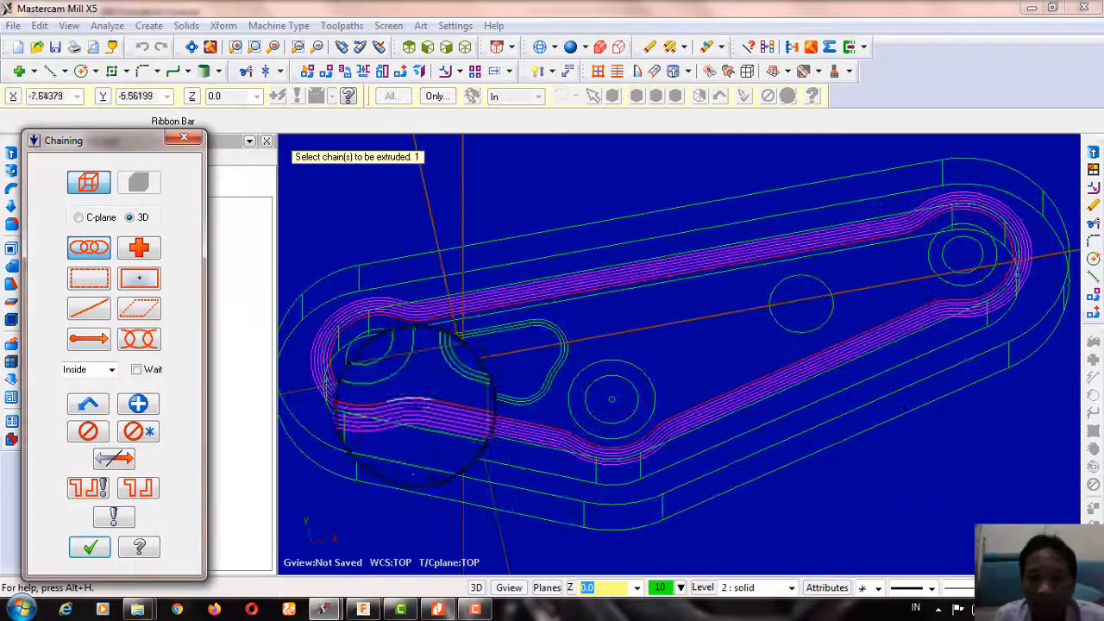
{"action": "left_click", "coordinate": [616, 439]}
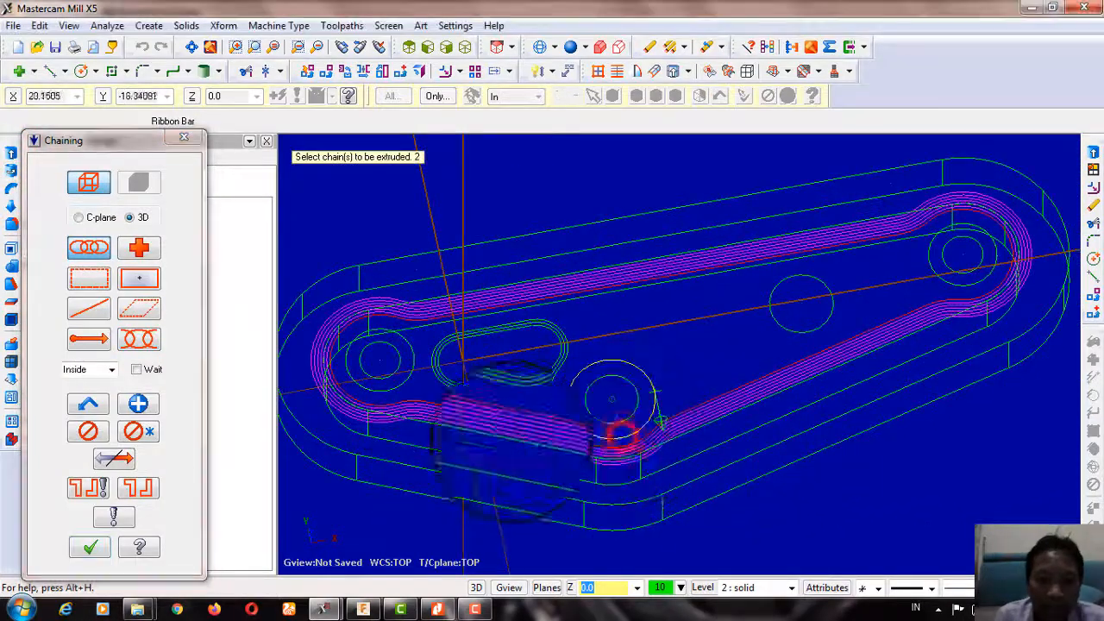
{"action": "left_click", "coordinate": [95, 546]}
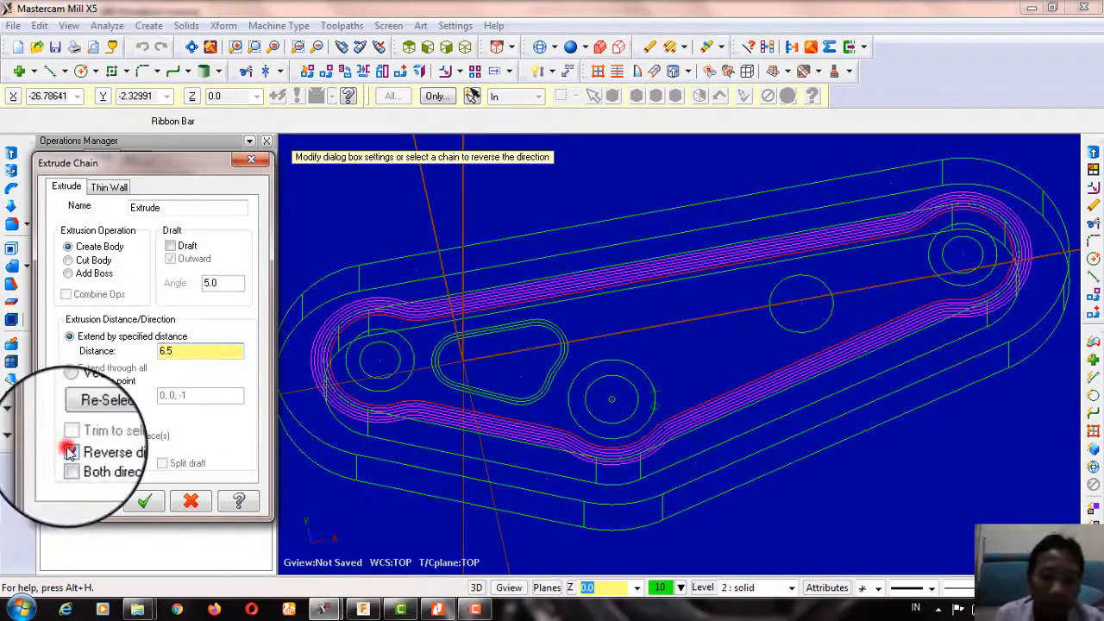
{"action": "left_click", "coordinate": [71, 452]}
{"action": "left_click", "coordinate": [69, 262]}
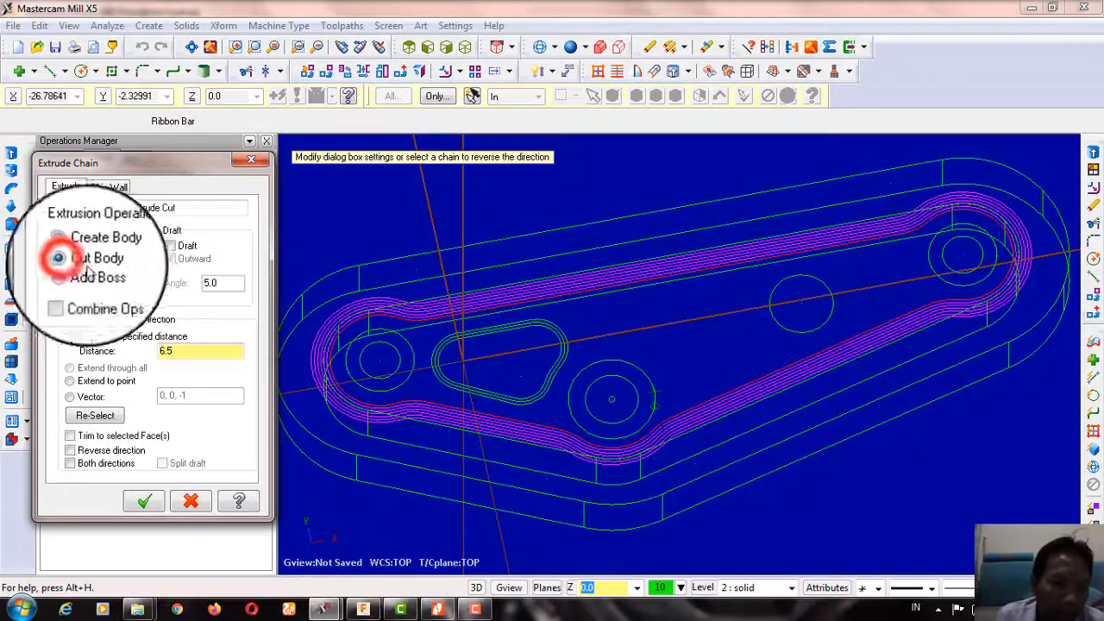
{"action": "left_click", "coordinate": [134, 502]}
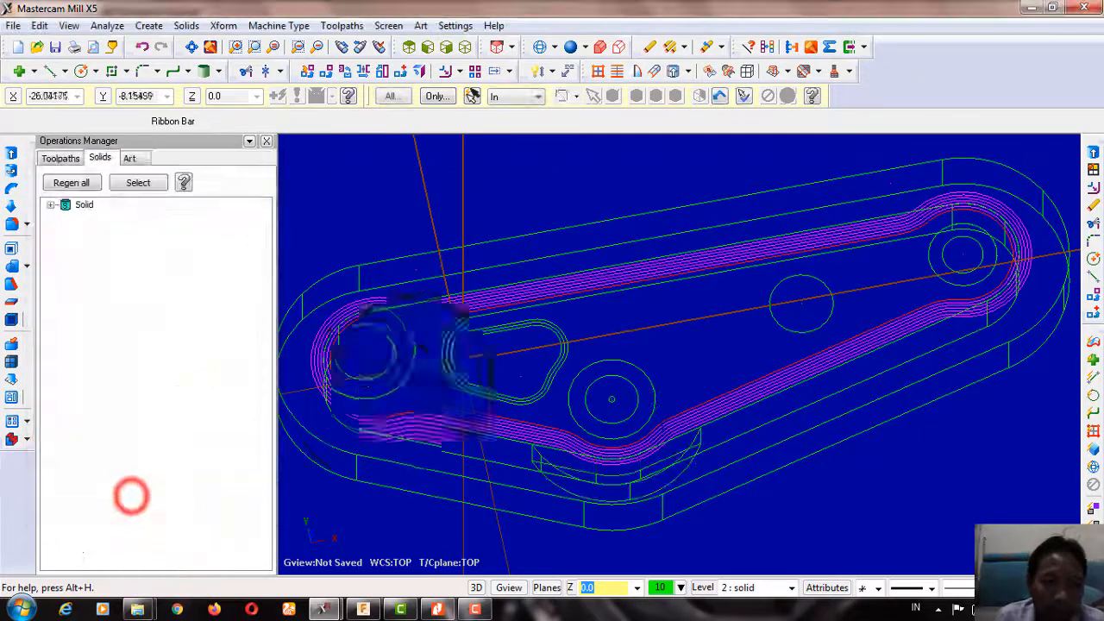
Step: Extrude-cut the pocket's innermost contour, the inner circles of the three bosses and the single circle through all
{"action": "mouse_move", "coordinate": [554, 363]}
{"action": "middle_mouse_down"}
{"action": "mouse_move", "coordinate": [561, 267]}
{"action": "mouse_move", "coordinate": [566, 406]}
{"action": "mouse_move", "coordinate": [608, 390]}
{"action": "mouse_move", "coordinate": [616, 314]}
{"action": "mouse_move", "coordinate": [600, 364]}
{"action": "mouse_move", "coordinate": [655, 351]}
{"action": "mouse_move", "coordinate": [665, 377]}
{"action": "middle_mouse_up"}
{"action": "left_click", "coordinate": [570, 47]}
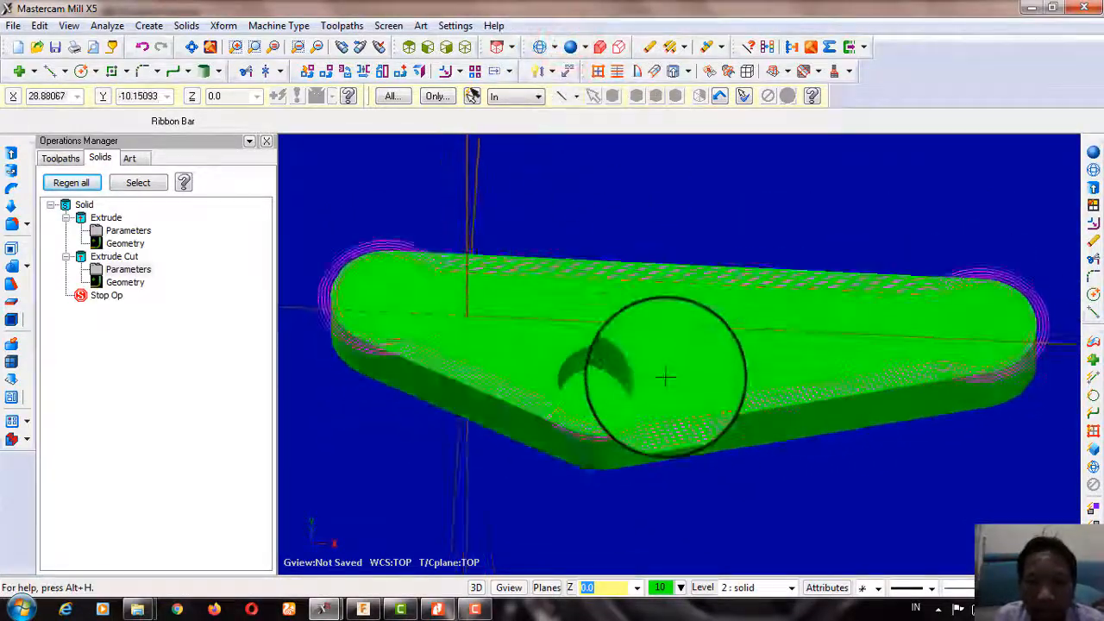
{"action": "left_click", "coordinate": [540, 48]}
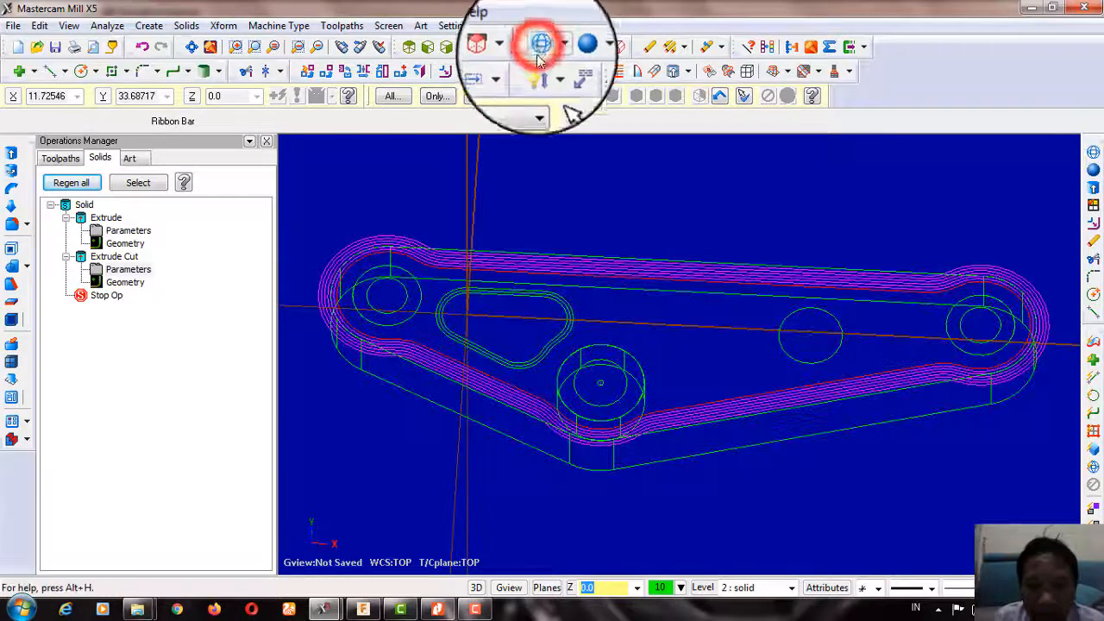
{"action": "left_click", "coordinate": [11, 155]}
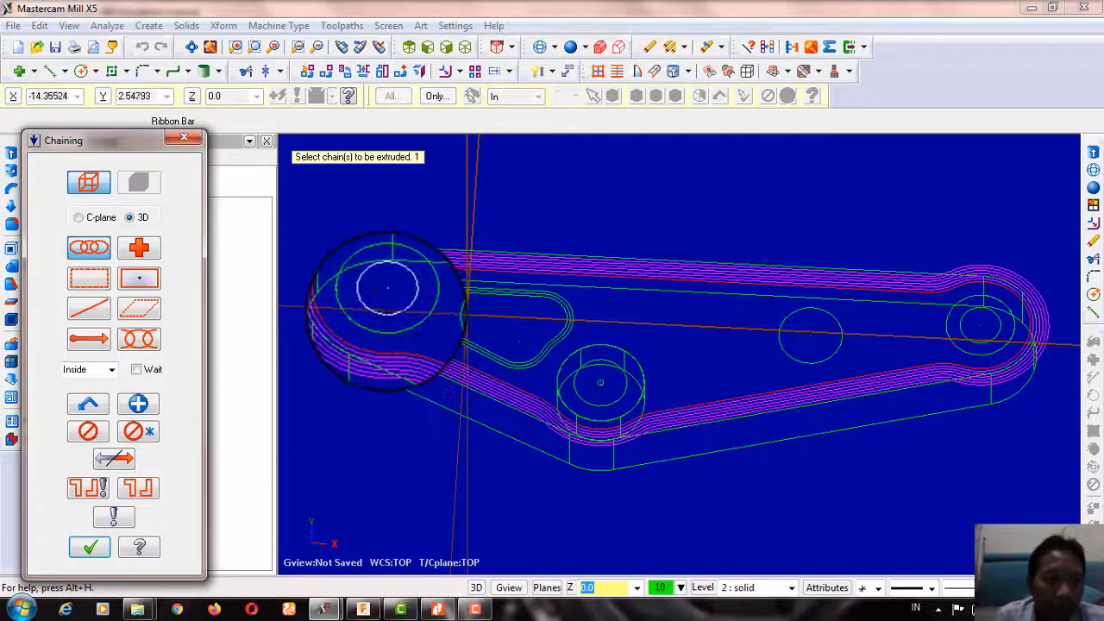
{"action": "left_click", "coordinate": [400, 296]}
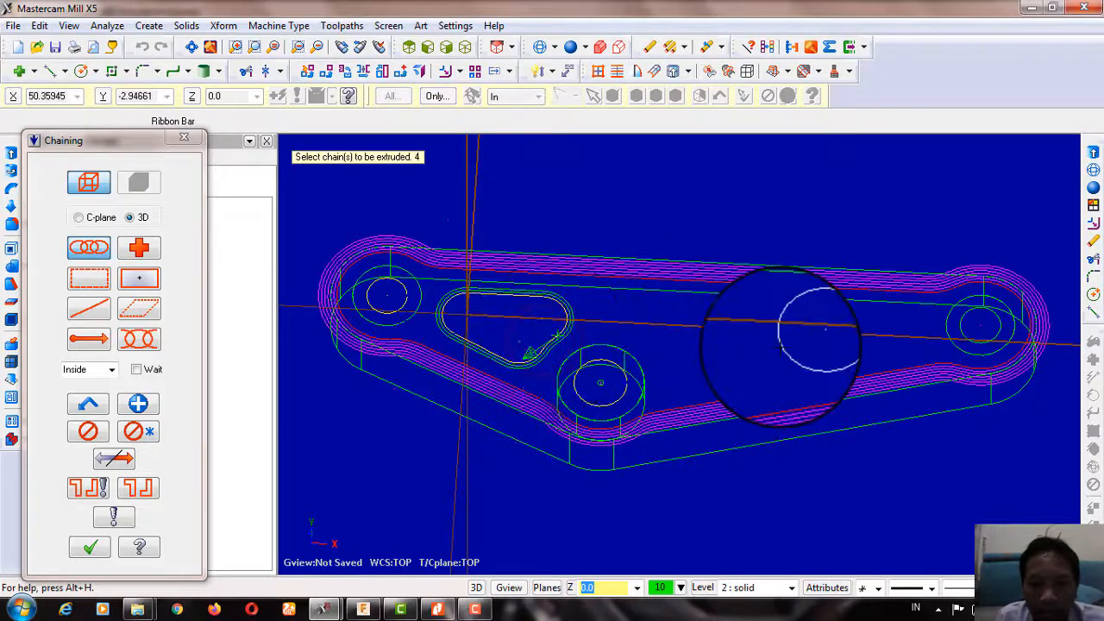
{"action": "left_click", "coordinate": [780, 345]}
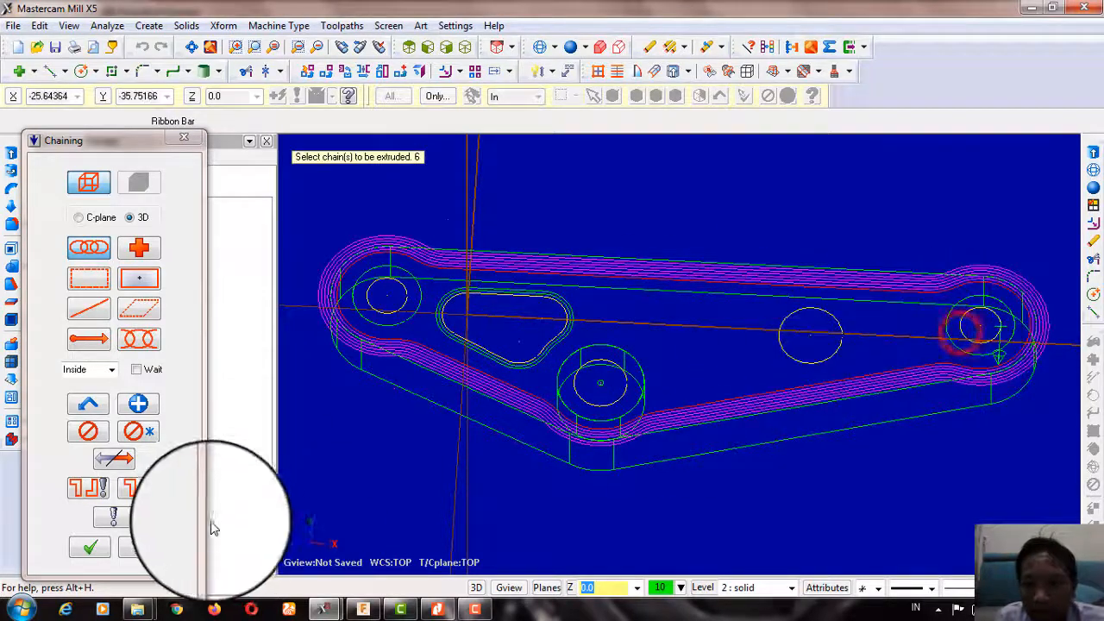
{"action": "left_click", "coordinate": [89, 547]}
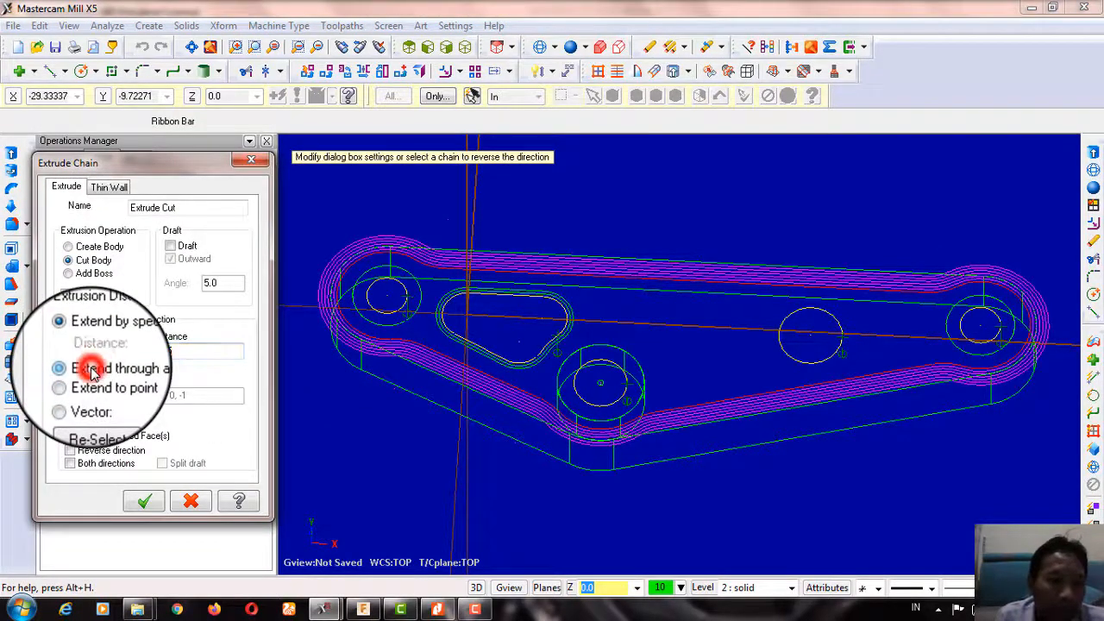
{"action": "left_click", "coordinate": [93, 369]}
{"action": "left_click", "coordinate": [148, 503]}
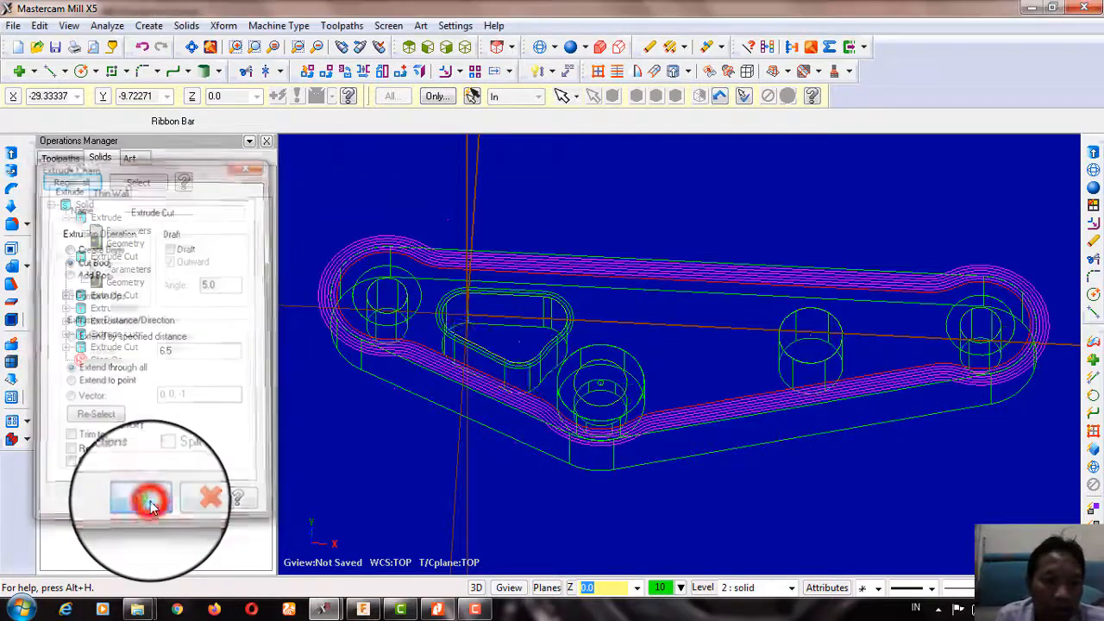
Step: Inspect the cut bracket body in shaded display and return to wireframe
{"action": "left_click", "coordinate": [567, 48]}
{"action": "mouse_move", "coordinate": [552, 285]}
{"action": "middle_mouse_down"}
{"action": "mouse_move", "coordinate": [549, 324]}
{"action": "mouse_move", "coordinate": [562, 288]}
{"action": "mouse_move", "coordinate": [557, 296]}
{"action": "middle_mouse_up"}
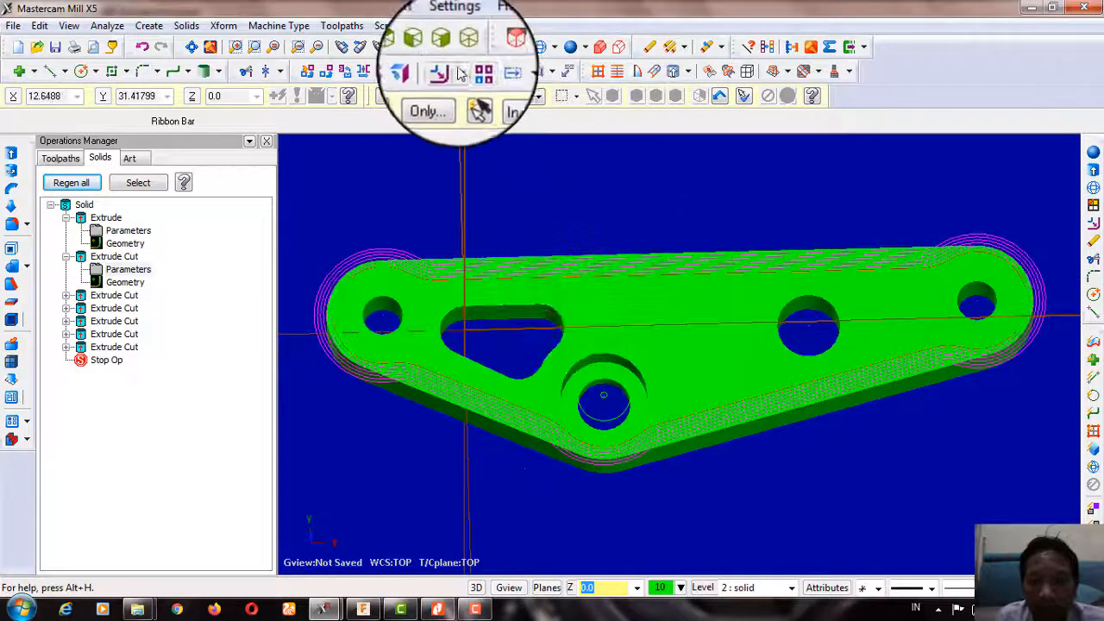
{"action": "left_click", "coordinate": [540, 47]}
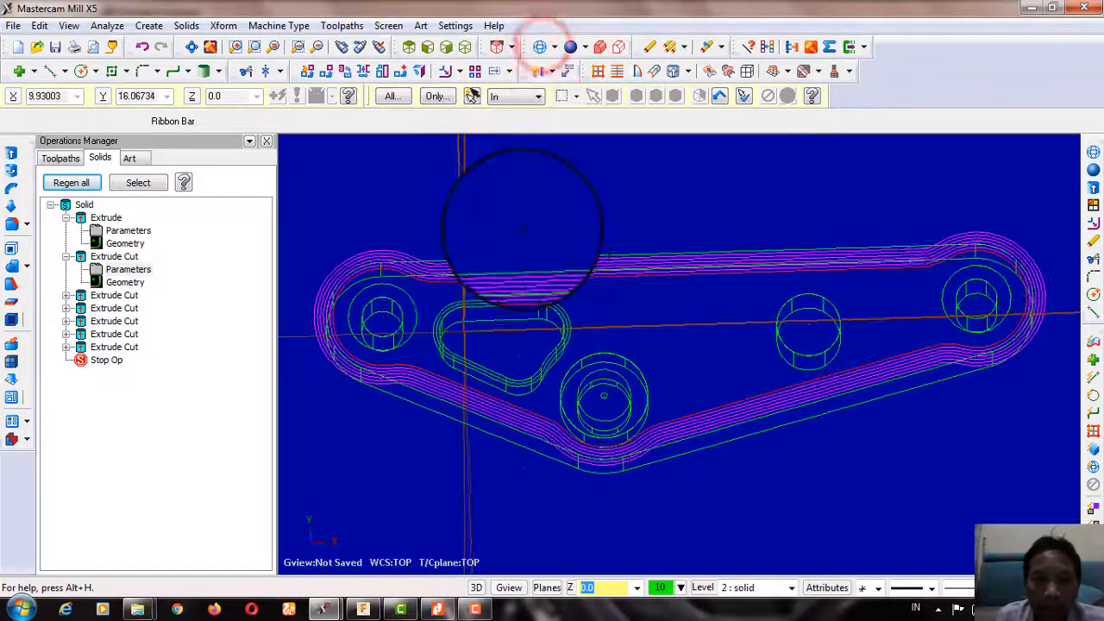
{"action": "middle_click_drag", "start_coordinate": [522, 228], "coordinate": [521, 207]}
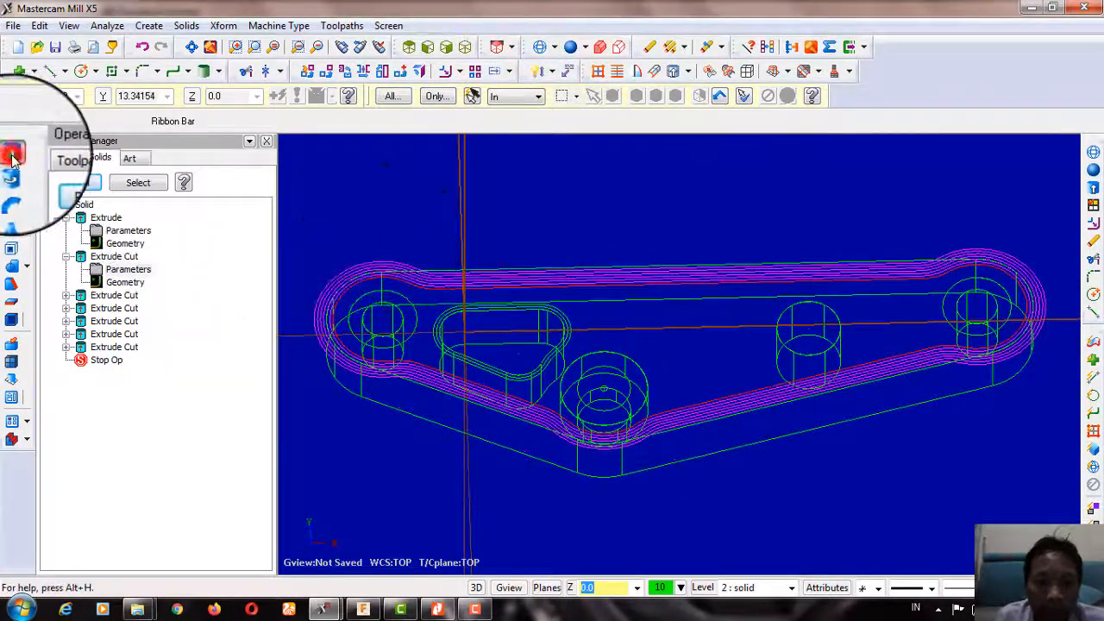
Step: Extrude-cut the large circles around the two end holes 5 deep into the body in the reversed direction as counterbores
{"action": "left_click", "coordinate": [12, 156]}
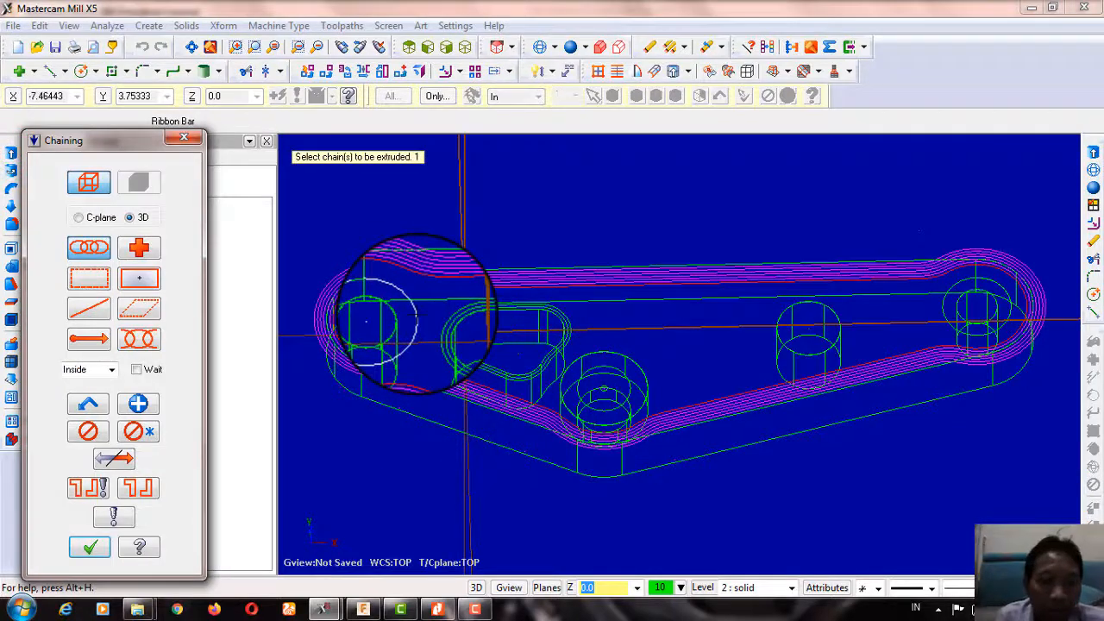
{"action": "left_click", "coordinate": [415, 314]}
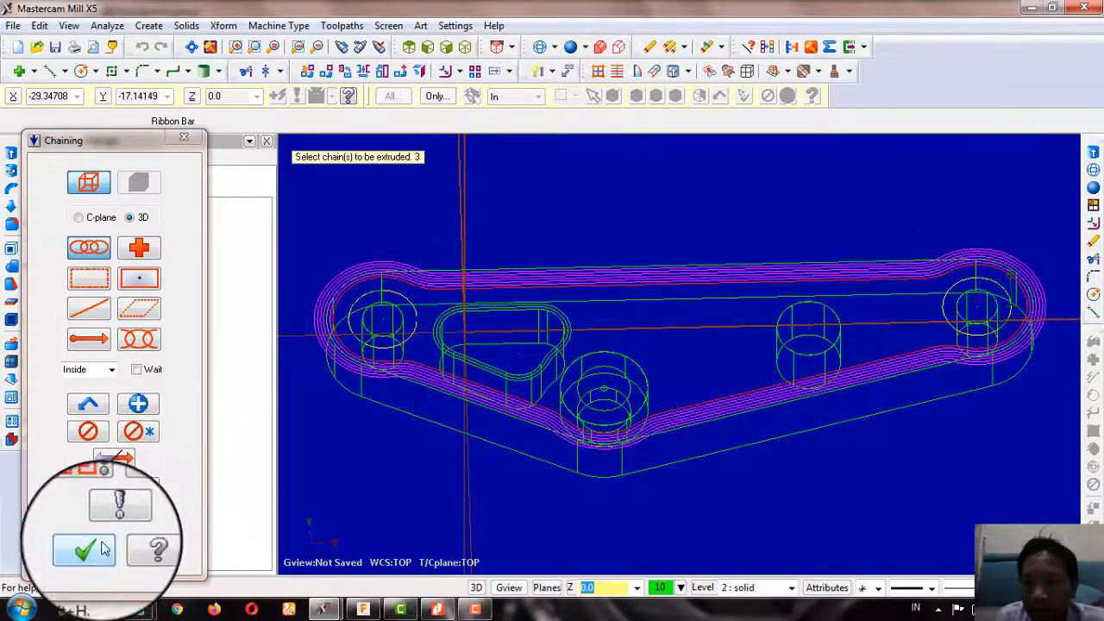
{"action": "left_click", "coordinate": [90, 546]}
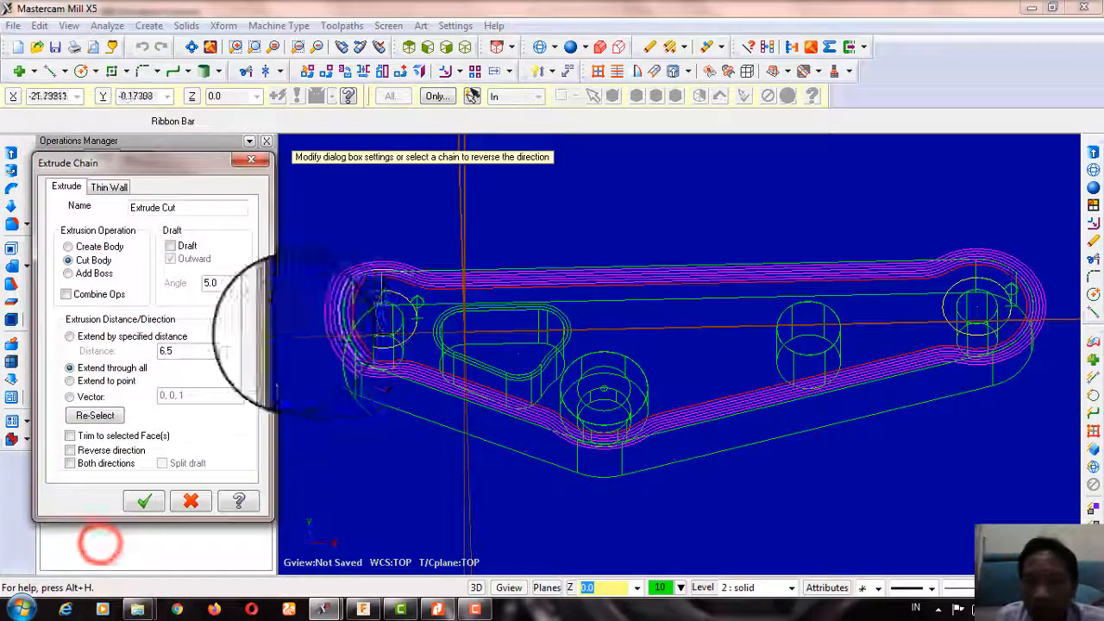
{"action": "left_click", "coordinate": [101, 450]}
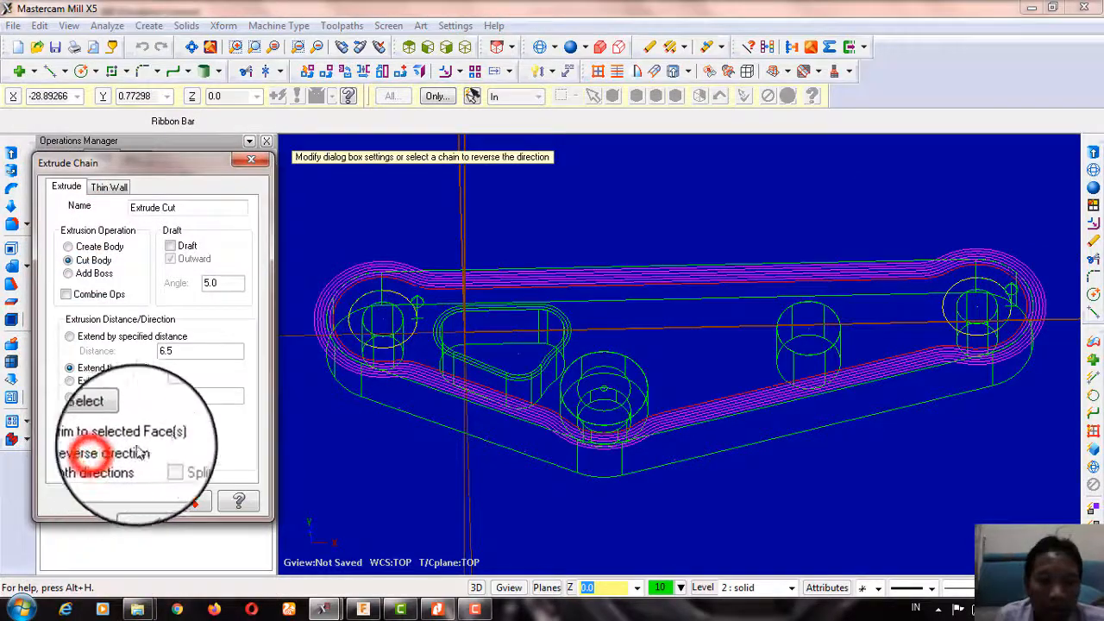
{"action": "left_click", "coordinate": [200, 351]}
{"action": "left_click", "coordinate": [69, 336]}
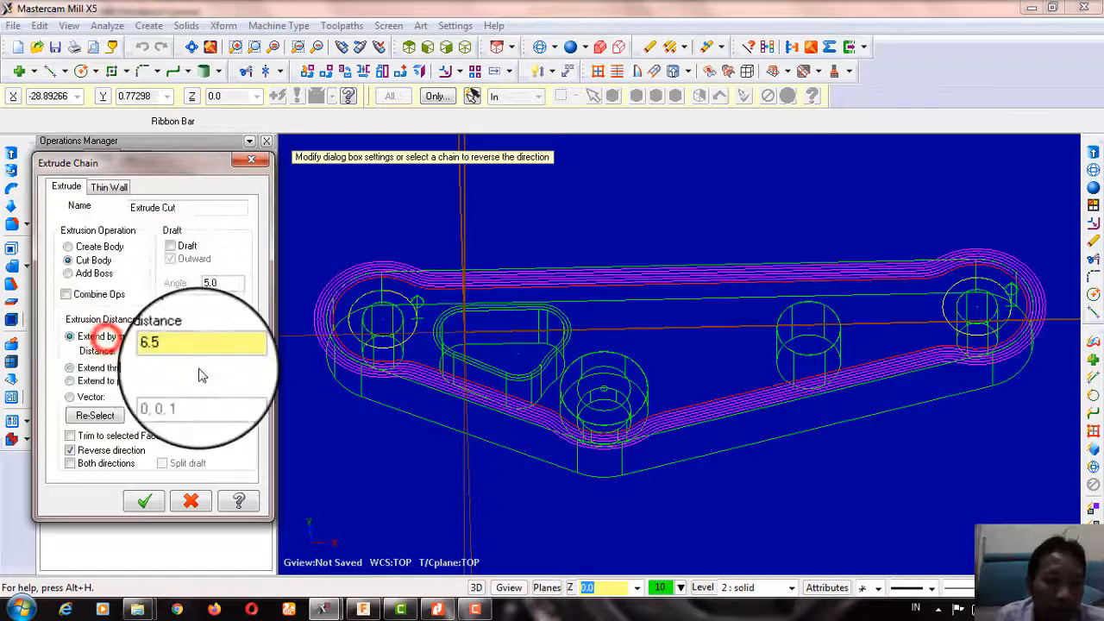
{"action": "type", "text": "5"}
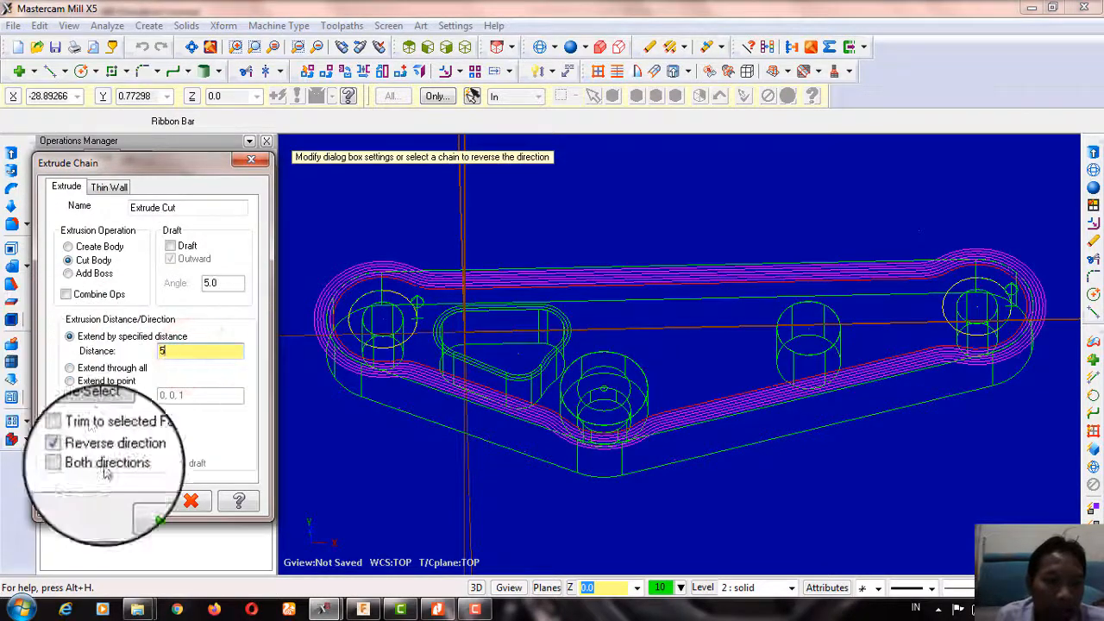
{"action": "left_click", "coordinate": [144, 502]}
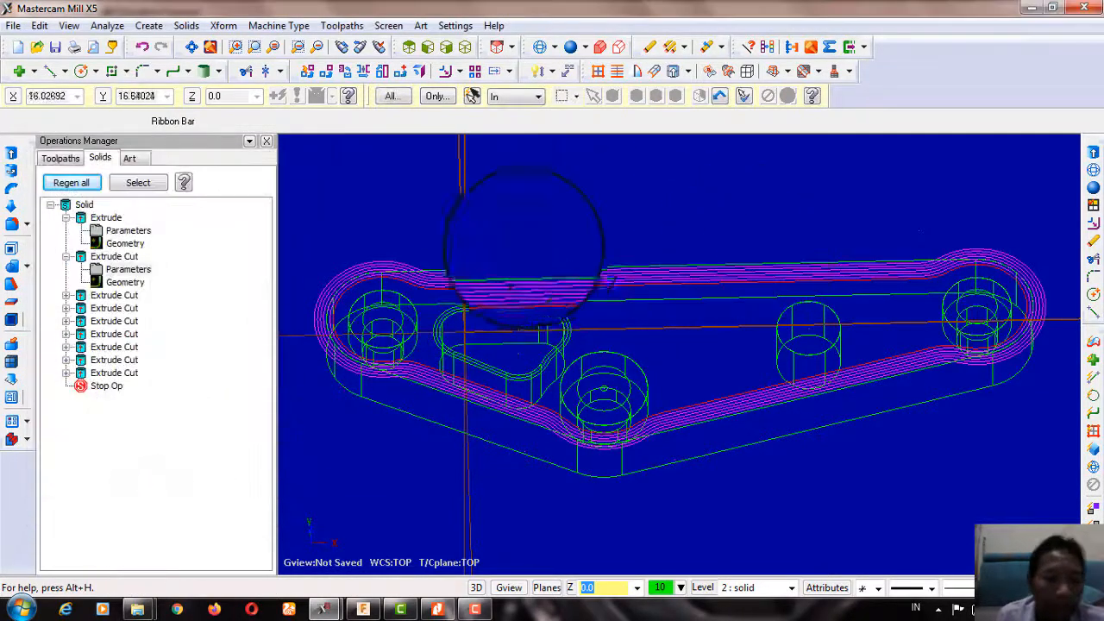
Step: Extrude-cut the triangular pocket's outermost contour 0.75 deep into the body
{"action": "scroll", "coordinate": [487, 328], "scroll_direction": "up", "scroll_amount": 4}
{"action": "scroll", "coordinate": [483, 314], "scroll_direction": "up", "scroll_amount": 3}
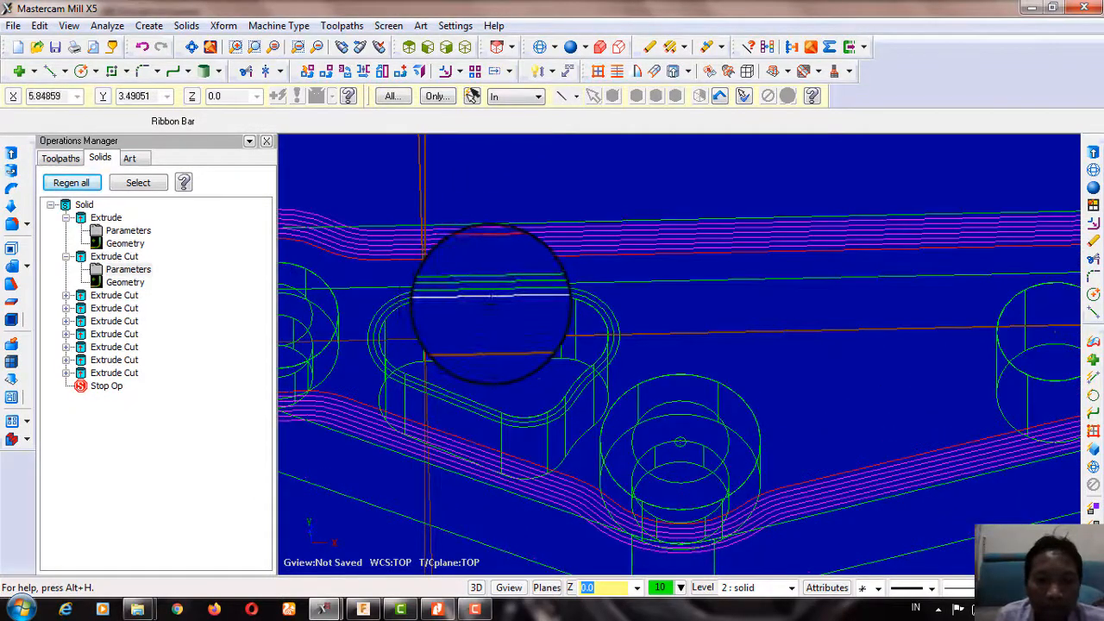
{"action": "left_click", "coordinate": [11, 153]}
{"action": "scroll", "coordinate": [388, 267], "scroll_direction": "up", "scroll_amount": 3}
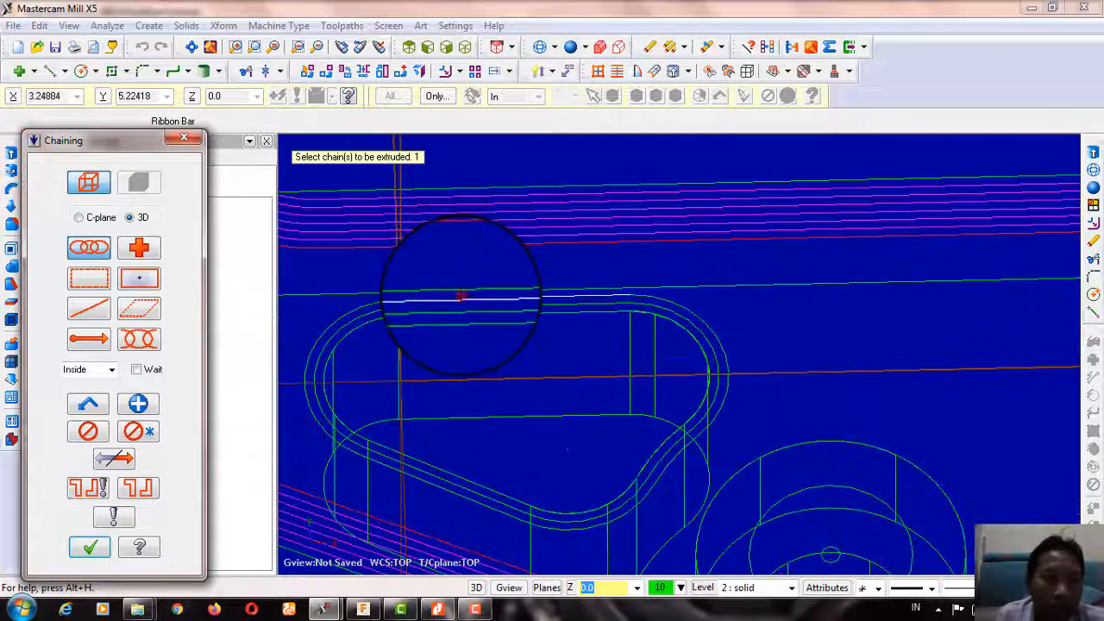
{"action": "left_click", "coordinate": [462, 296]}
{"action": "left_click", "coordinate": [114, 516]}
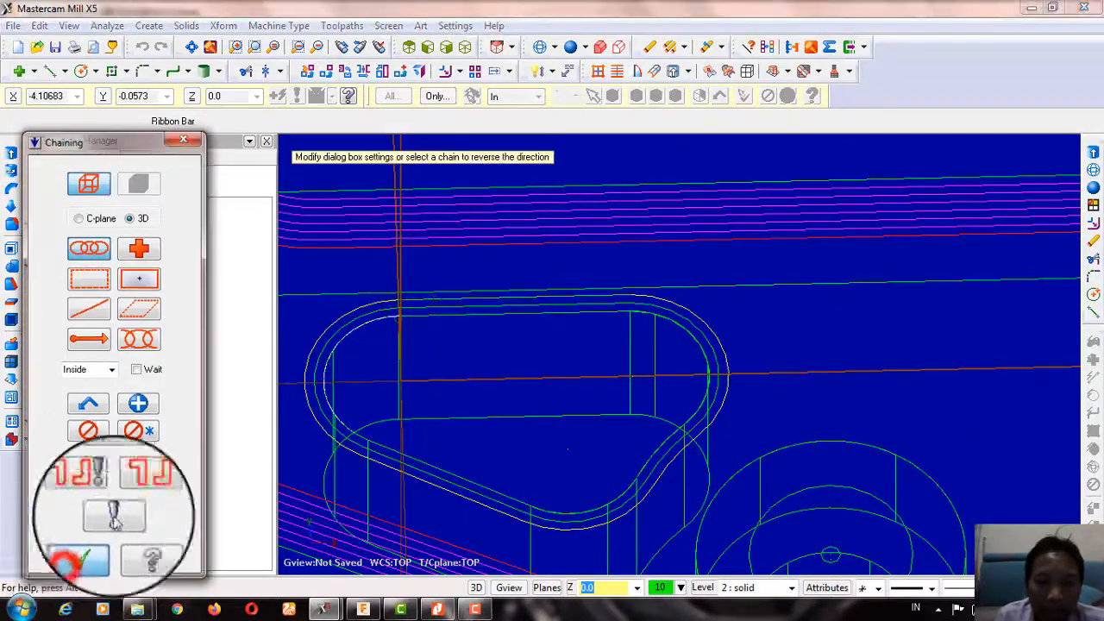
{"action": "left_click", "coordinate": [76, 561]}
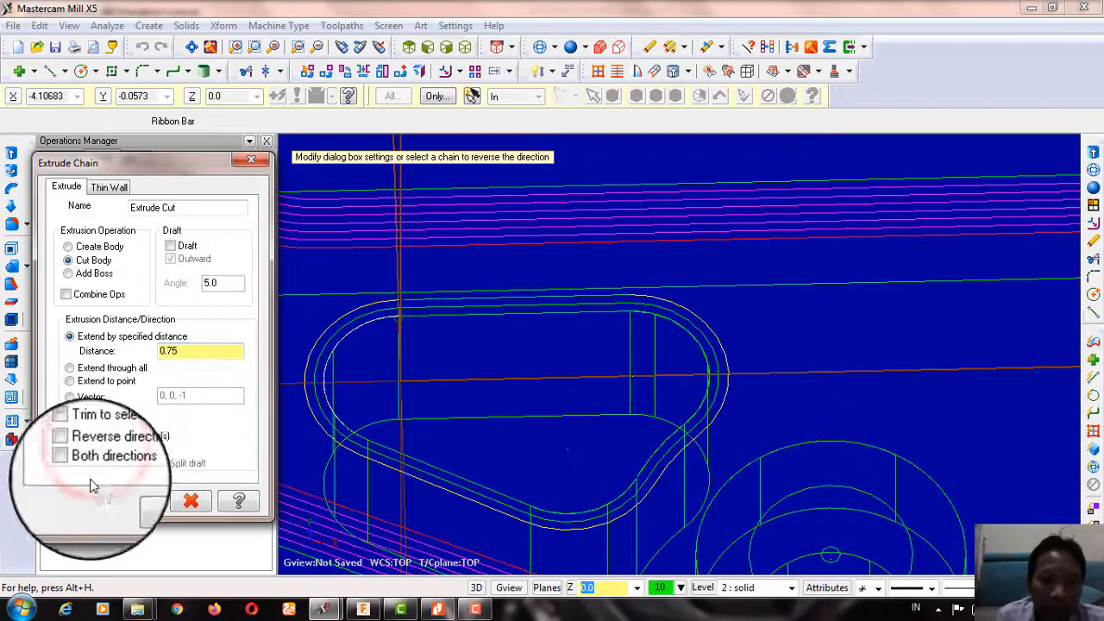
{"action": "left_click", "coordinate": [145, 504]}
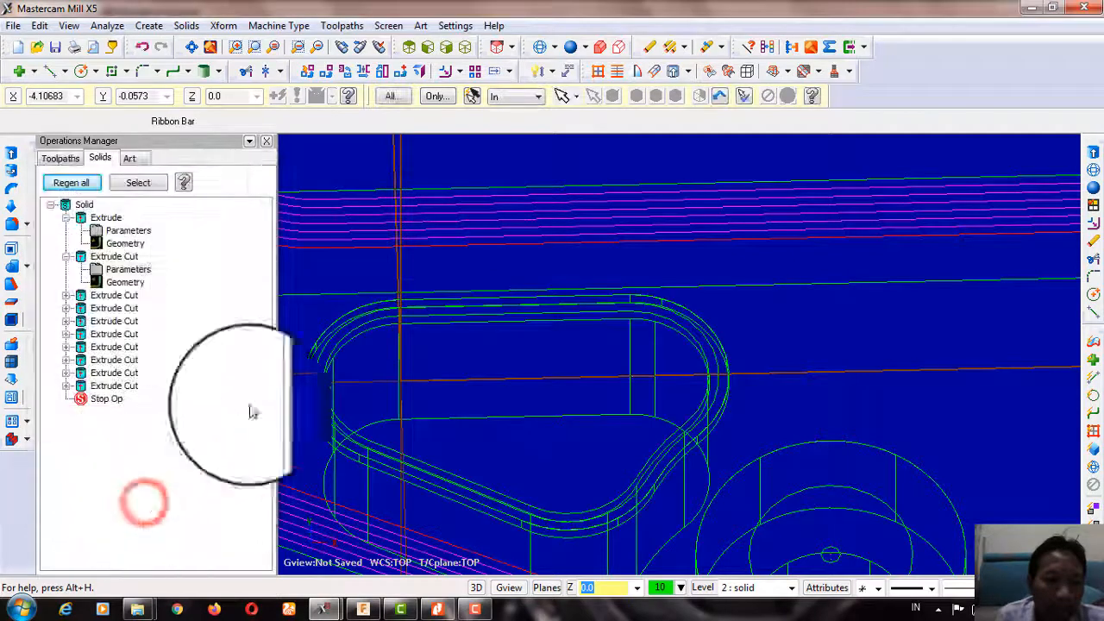
Step: Extrude-cut the triangular pocket's middle contour by a distance of 0.75*2 in the reversed direction
{"action": "left_click", "coordinate": [13, 156]}
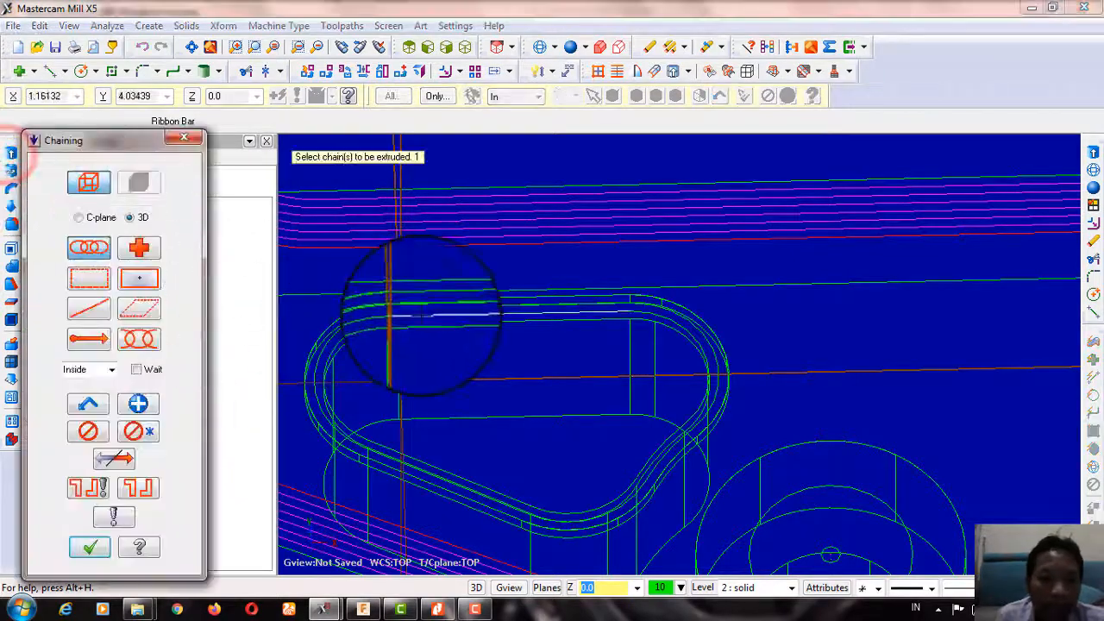
{"action": "scroll", "coordinate": [526, 311], "scroll_direction": "up", "scroll_amount": 2}
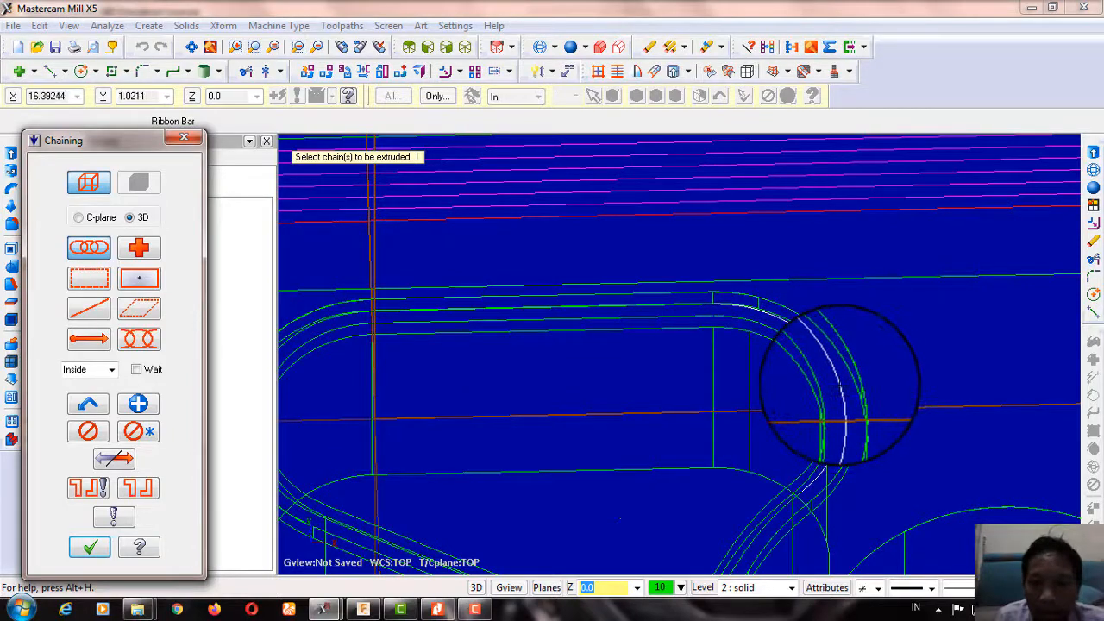
{"action": "left_click", "coordinate": [852, 382]}
{"action": "scroll", "coordinate": [841, 382], "scroll_direction": "down", "scroll_amount": 2}
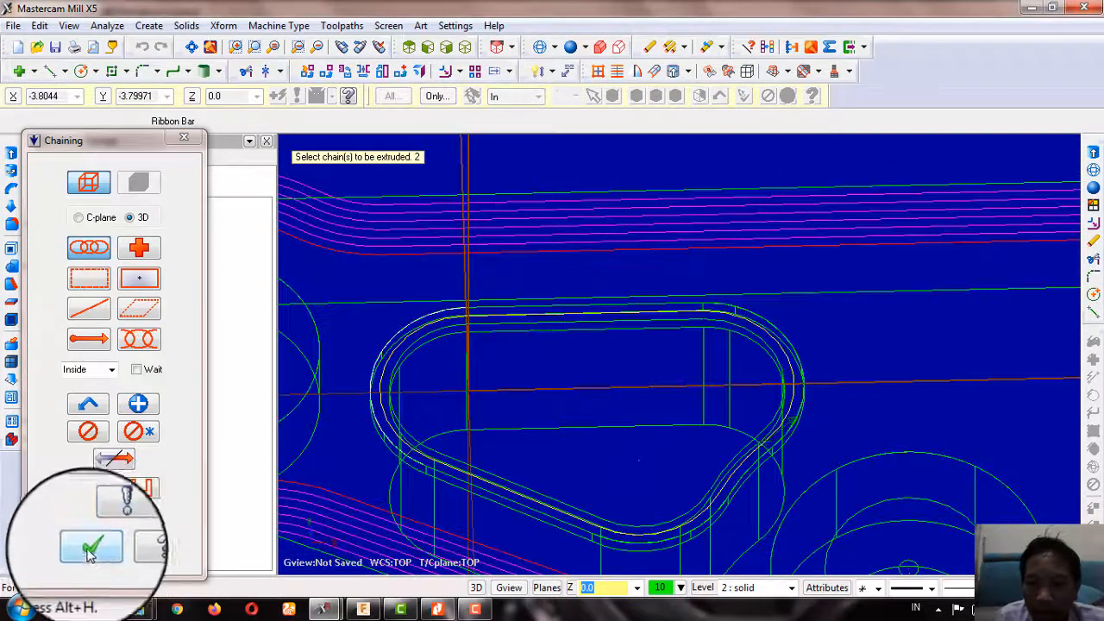
{"action": "left_click", "coordinate": [88, 552]}
{"action": "left_click", "coordinate": [74, 462]}
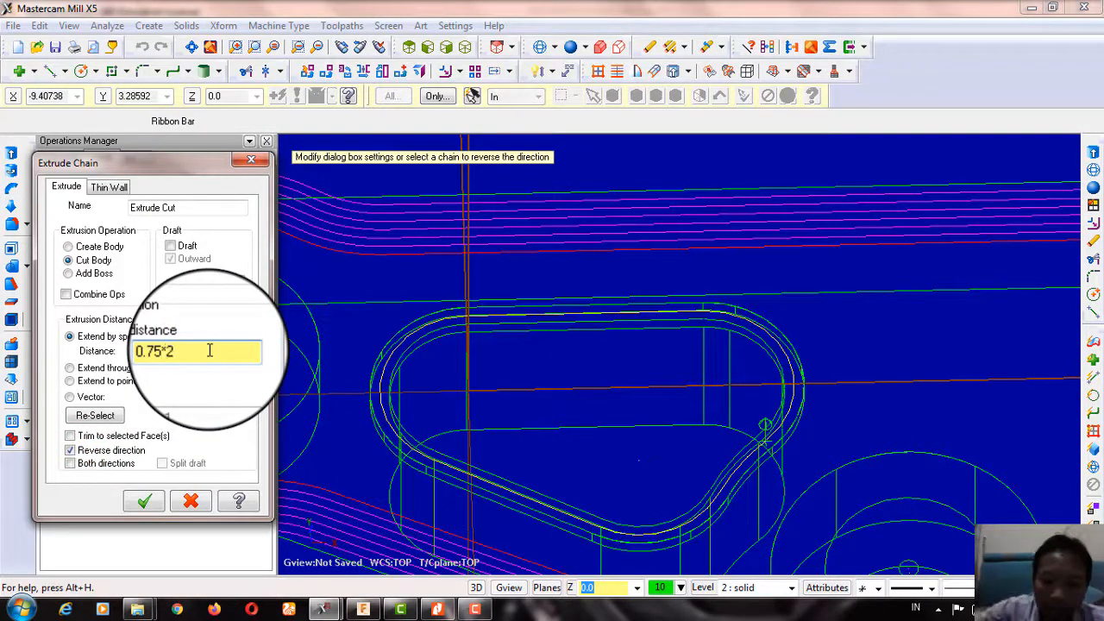
{"action": "left_click", "coordinate": [145, 502]}
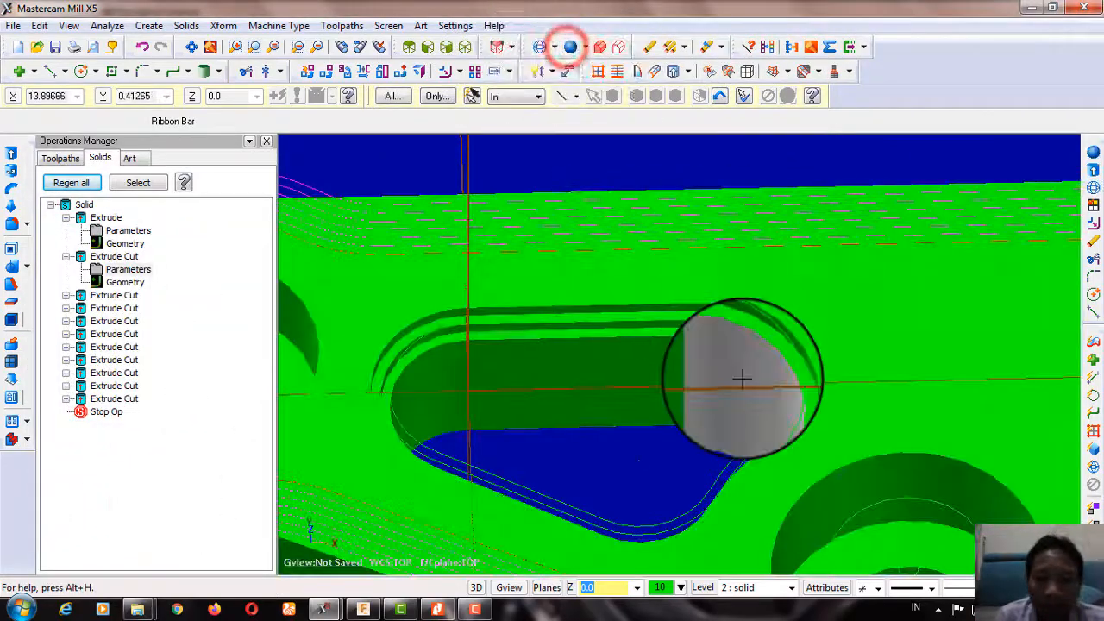
Step: Chain the red innermost offset contour along the bracket's edge for an extrude cut with distance .75 in the reversed direction
{"action": "mouse_move", "coordinate": [666, 269]}
{"action": "middle_mouse_down"}
{"action": "mouse_move", "coordinate": [678, 265]}
{"action": "mouse_move", "coordinate": [687, 285]}
{"action": "mouse_move", "coordinate": [631, 239]}
{"action": "mouse_move", "coordinate": [633, 279]}
{"action": "mouse_move", "coordinate": [771, 313]}
{"action": "mouse_move", "coordinate": [767, 369]}
{"action": "mouse_move", "coordinate": [776, 348]}
{"action": "mouse_move", "coordinate": [761, 349]}
{"action": "middle_mouse_up"}
{"action": "scroll", "coordinate": [753, 424], "scroll_direction": "up", "scroll_amount": 2}
{"action": "middle_click_drag", "start_coordinate": [764, 458], "coordinate": [774, 443]}
{"action": "scroll", "coordinate": [592, 431], "scroll_direction": "down", "scroll_amount": 3}
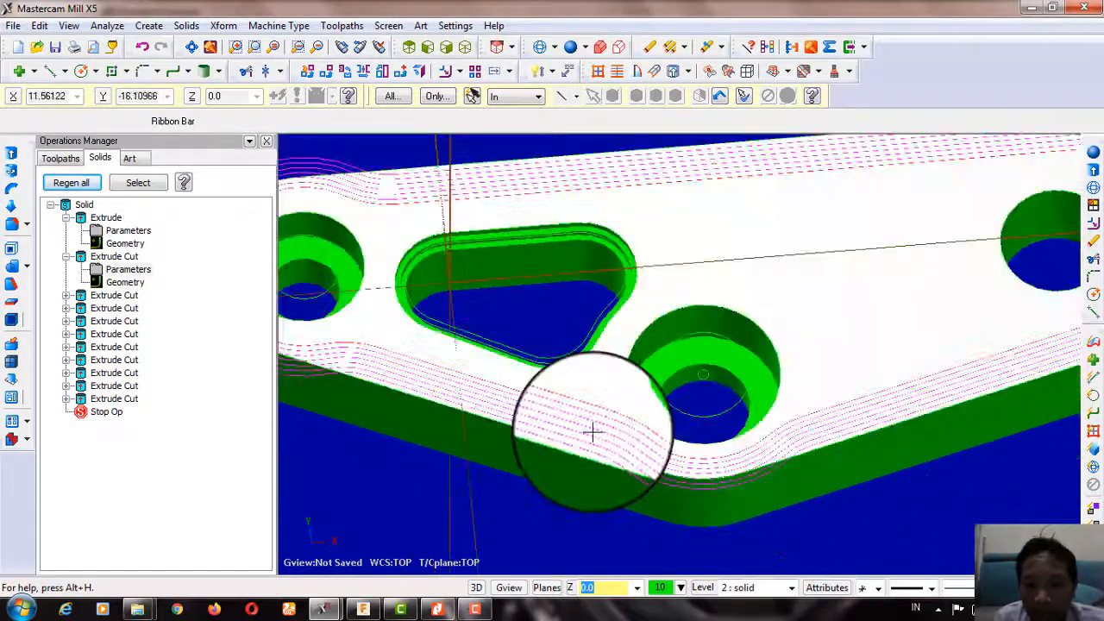
{"action": "middle_click_drag", "start_coordinate": [591, 431], "coordinate": [577, 416]}
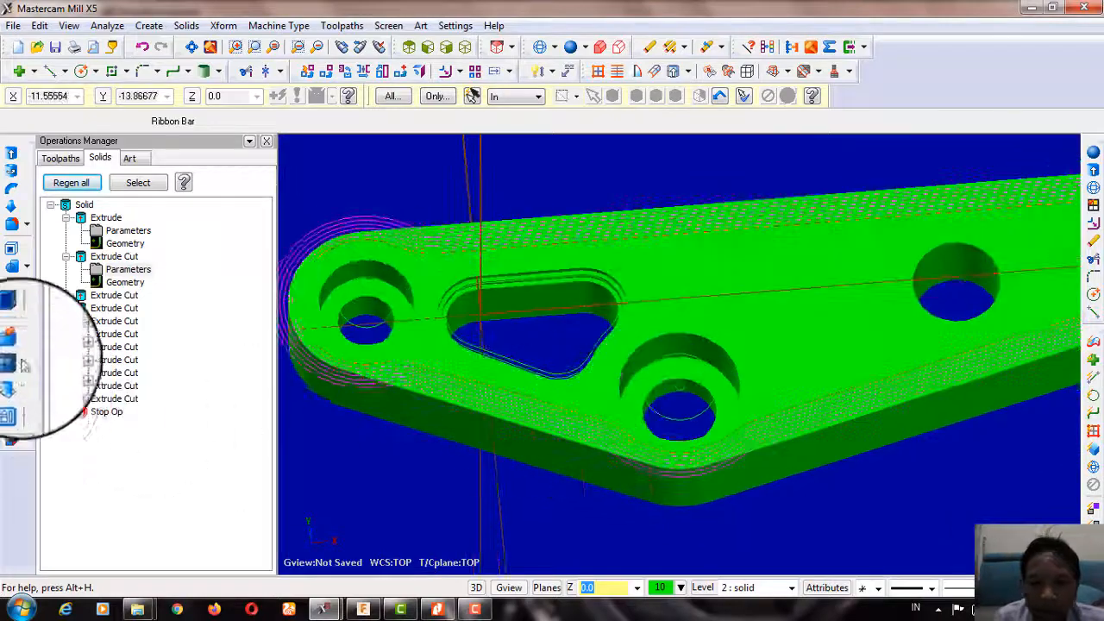
{"action": "left_click", "coordinate": [9, 154]}
{"action": "scroll", "coordinate": [511, 428], "scroll_direction": "up", "scroll_amount": 1}
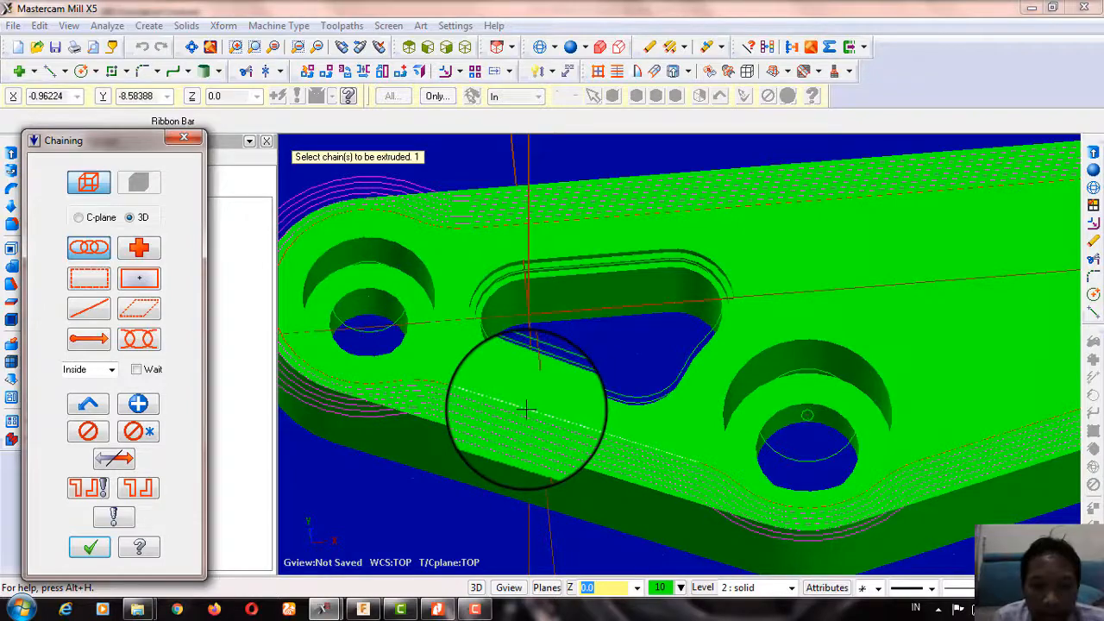
{"action": "left_click", "coordinate": [526, 414]}
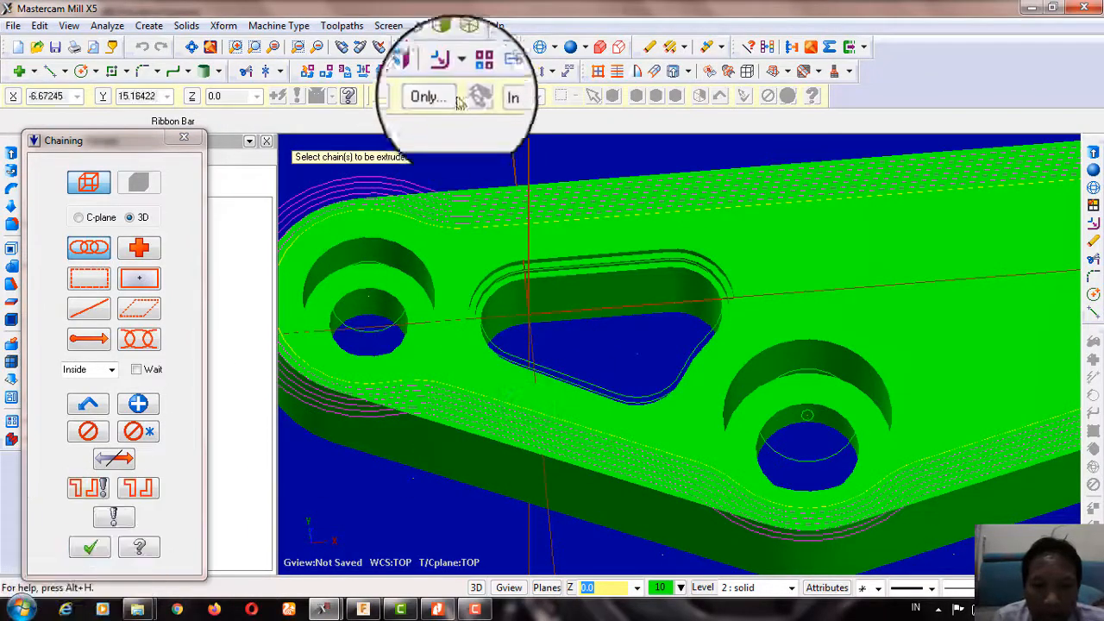
{"action": "left_click", "coordinate": [540, 45]}
{"action": "scroll", "coordinate": [517, 466], "scroll_direction": "up", "scroll_amount": 1}
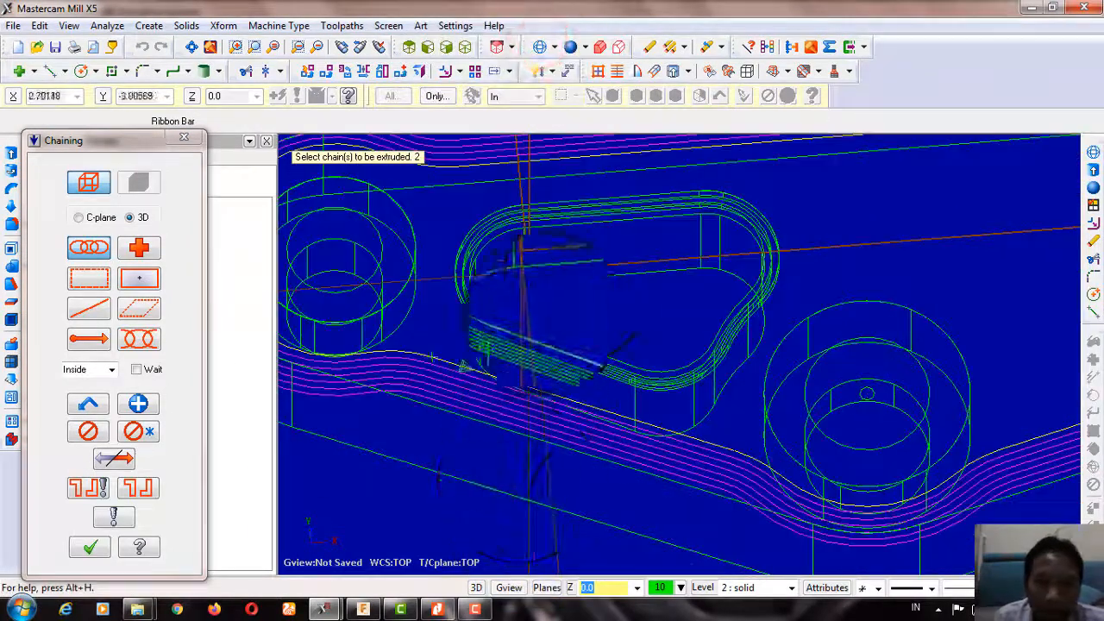
{"action": "scroll", "coordinate": [501, 409], "scroll_direction": "up", "scroll_amount": 3}
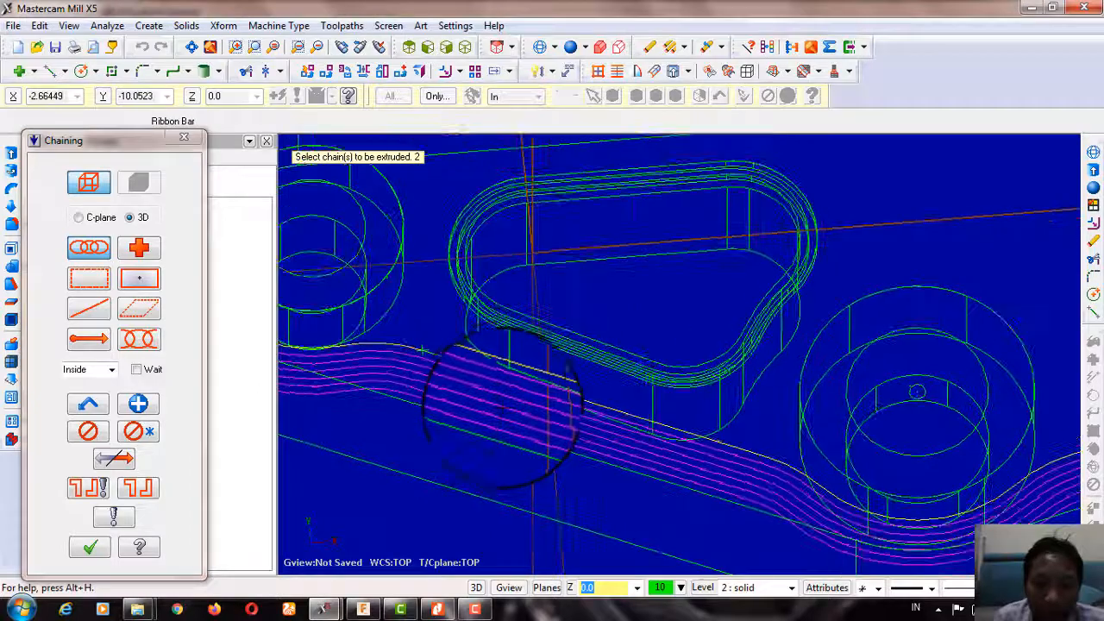
{"action": "left_click", "coordinate": [79, 541]}
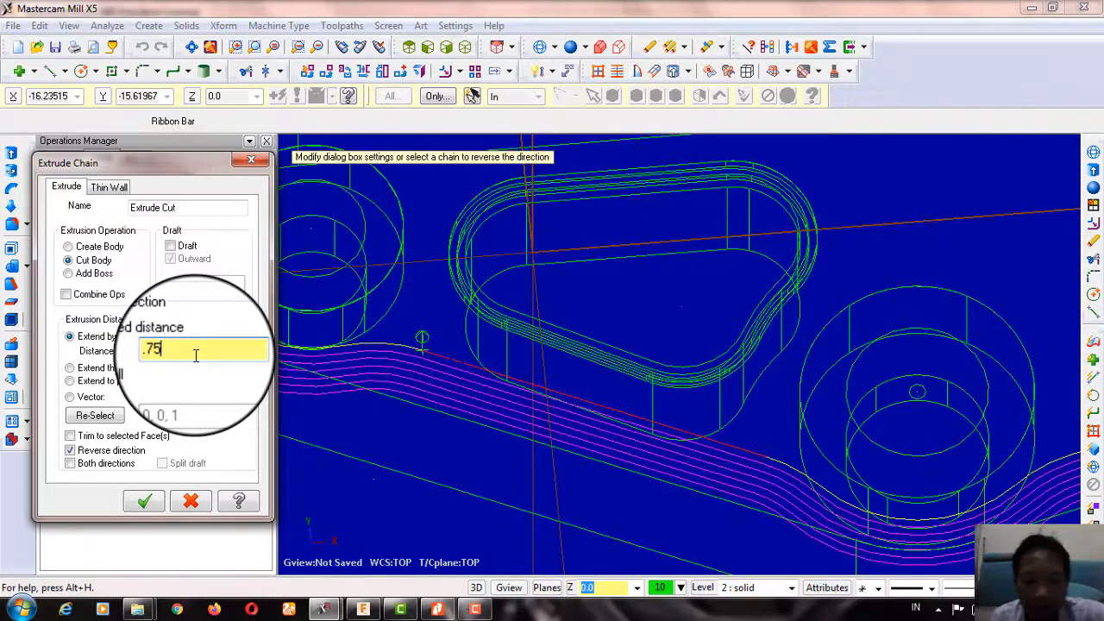
Step: Make the edge cut a thin wall solid thickened outward by 8.0 and create it
{"action": "left_click", "coordinate": [111, 194]}
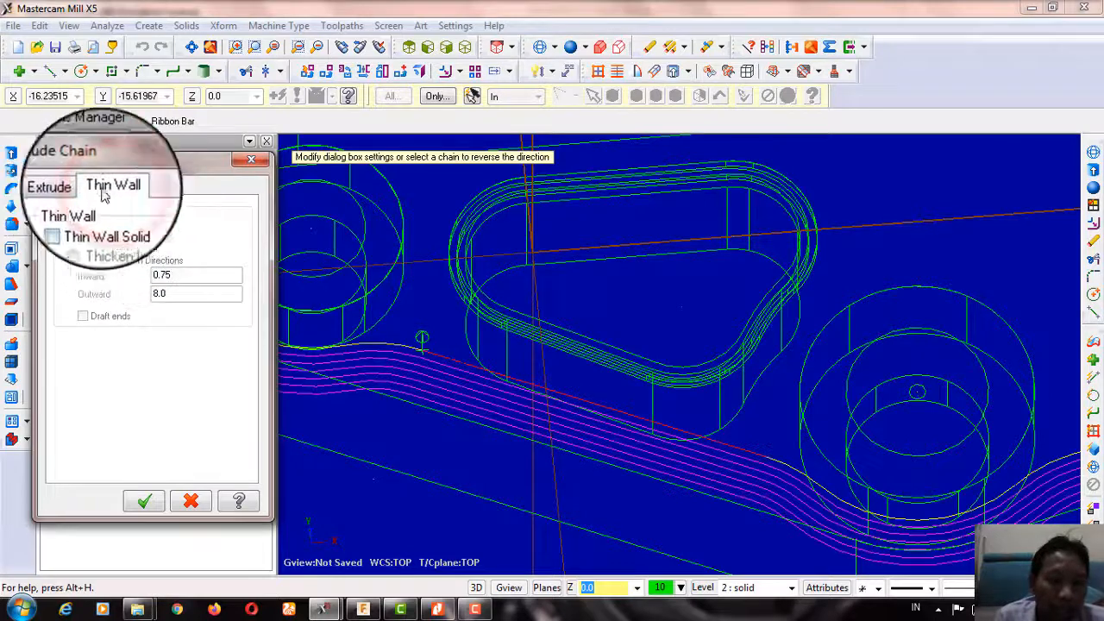
{"action": "left_click", "coordinate": [67, 223]}
{"action": "left_click", "coordinate": [99, 248]}
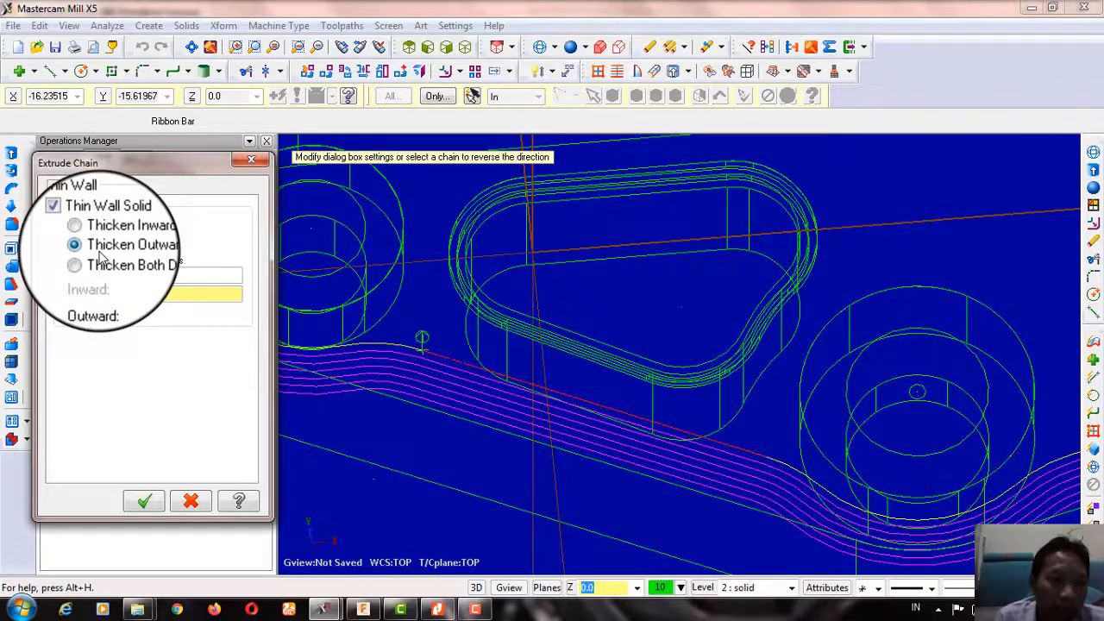
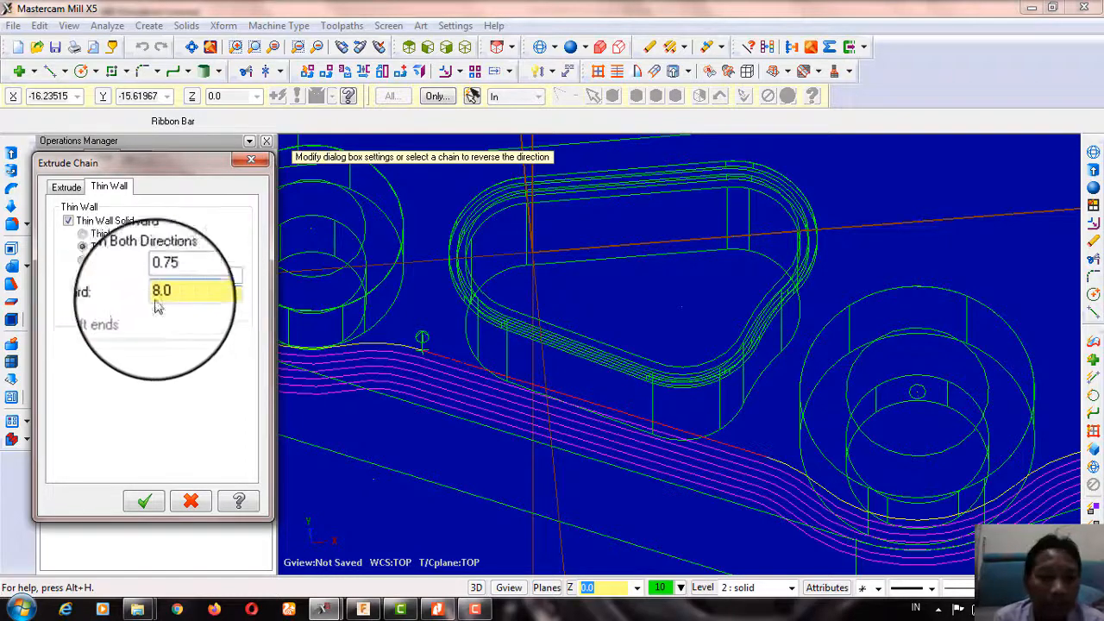
{"action": "left_click", "coordinate": [145, 502]}
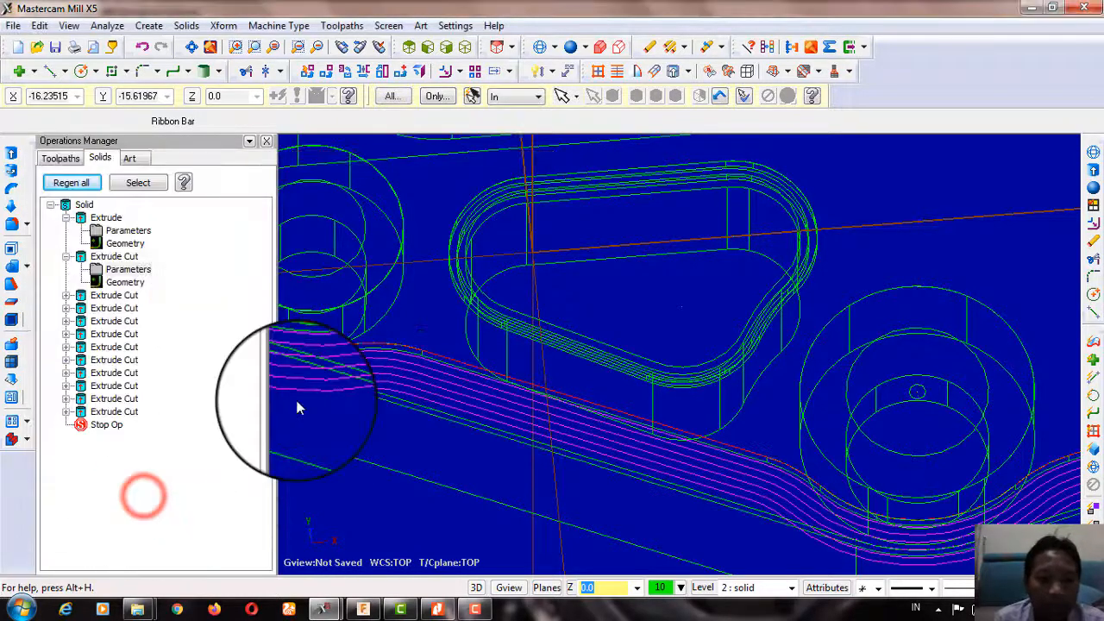
Step: Extrude-cut the next offset contour outside the red one by a distance of 0.75*2 in the reversed direction
{"action": "left_click", "coordinate": [572, 50]}
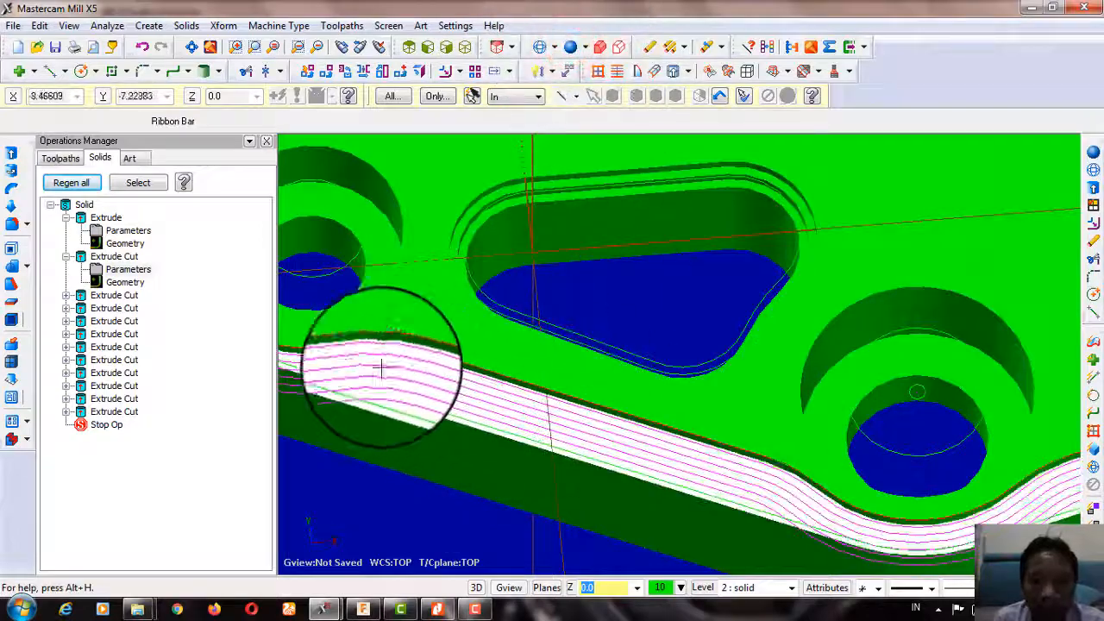
{"action": "scroll", "coordinate": [554, 360], "scroll_direction": "down", "scroll_amount": 1}
{"action": "scroll", "coordinate": [494, 376], "scroll_direction": "up", "scroll_amount": 4}
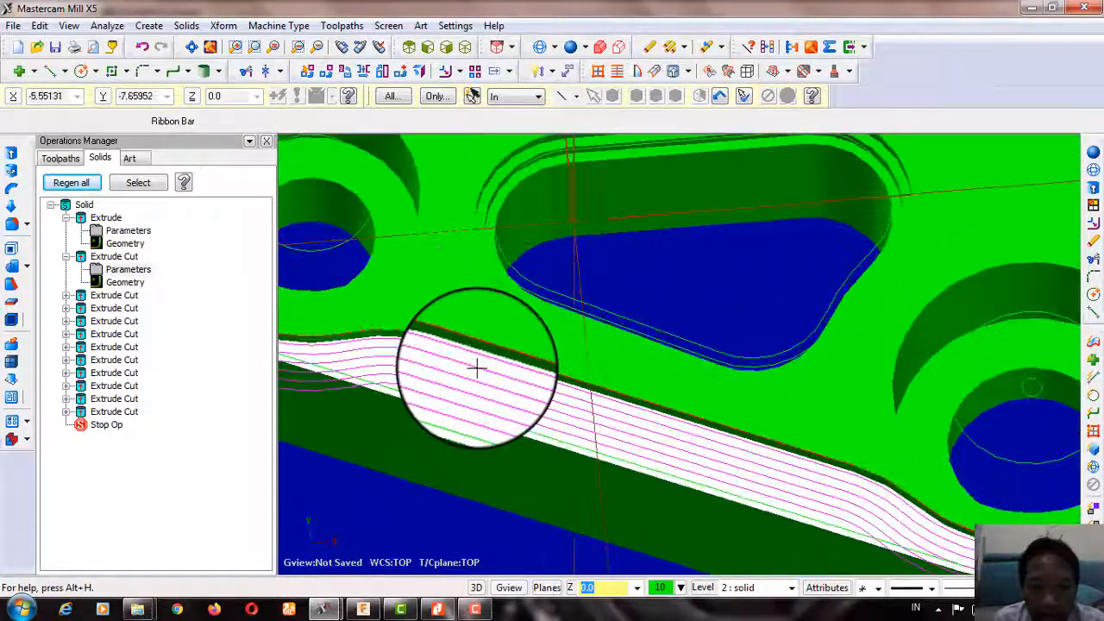
{"action": "left_click", "coordinate": [540, 47]}
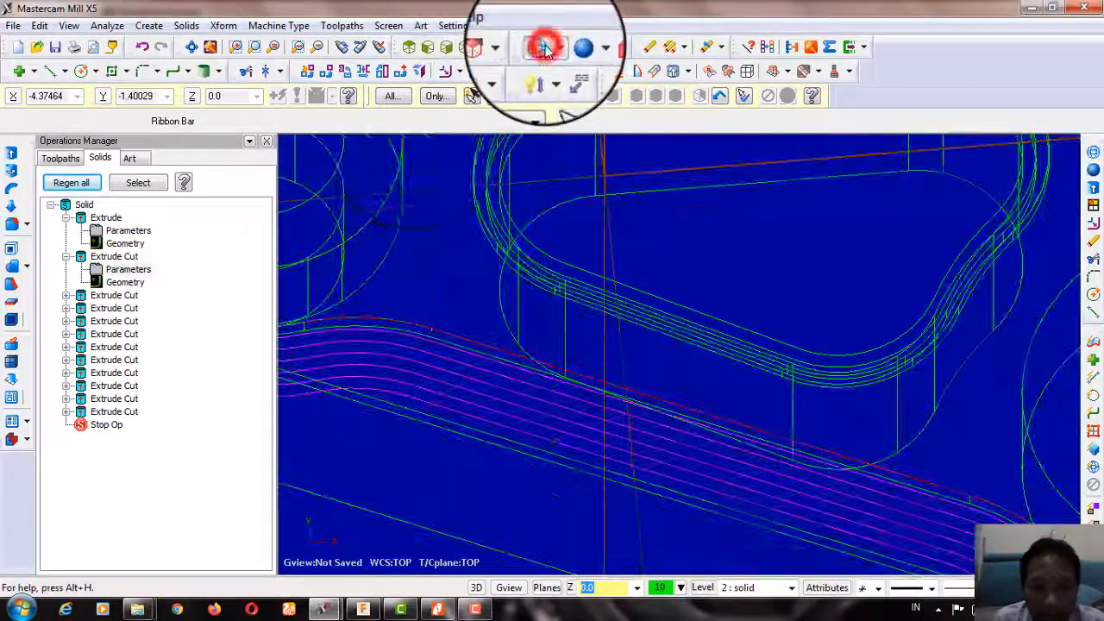
{"action": "left_click", "coordinate": [11, 153]}
{"action": "scroll", "coordinate": [431, 370], "scroll_direction": "up", "scroll_amount": 2}
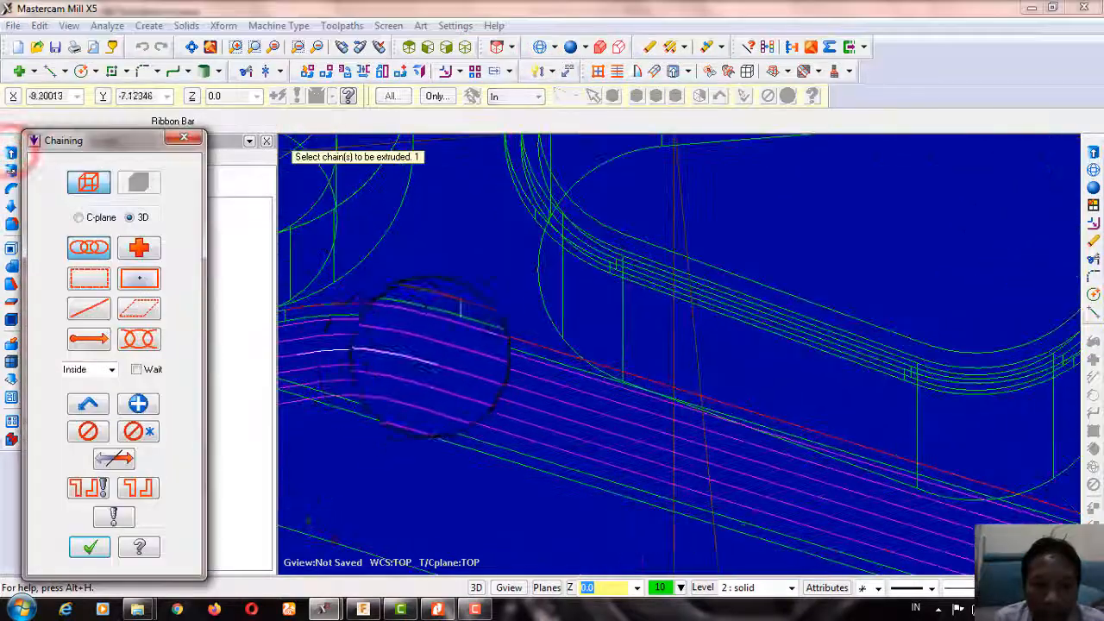
{"action": "left_click", "coordinate": [496, 349]}
{"action": "left_click", "coordinate": [494, 343]}
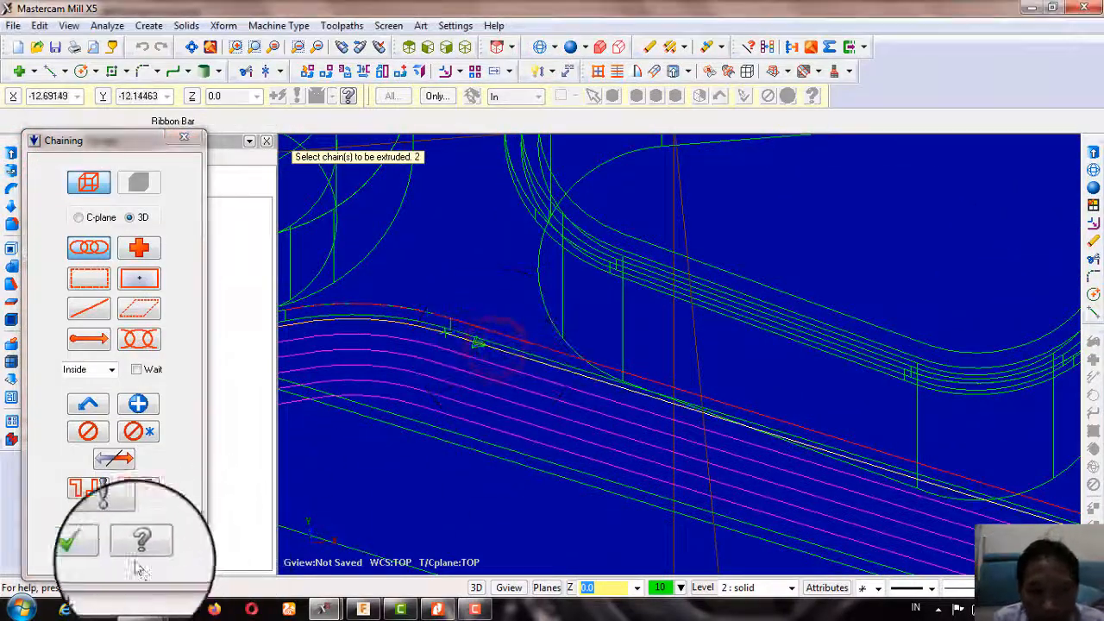
{"action": "left_click", "coordinate": [89, 547]}
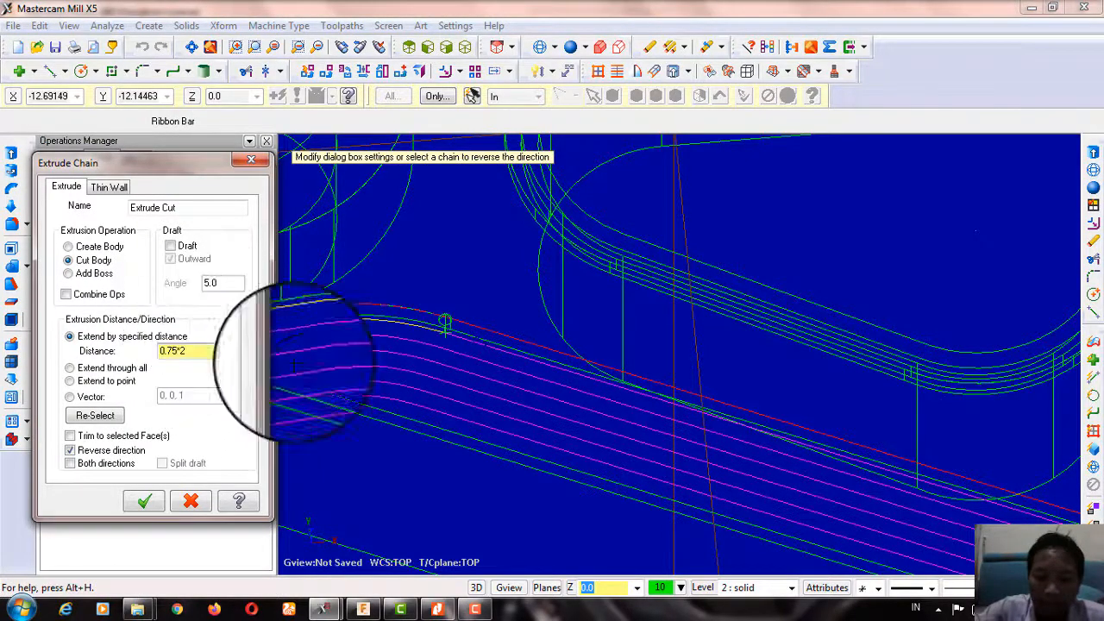
{"action": "left_click", "coordinate": [143, 501]}
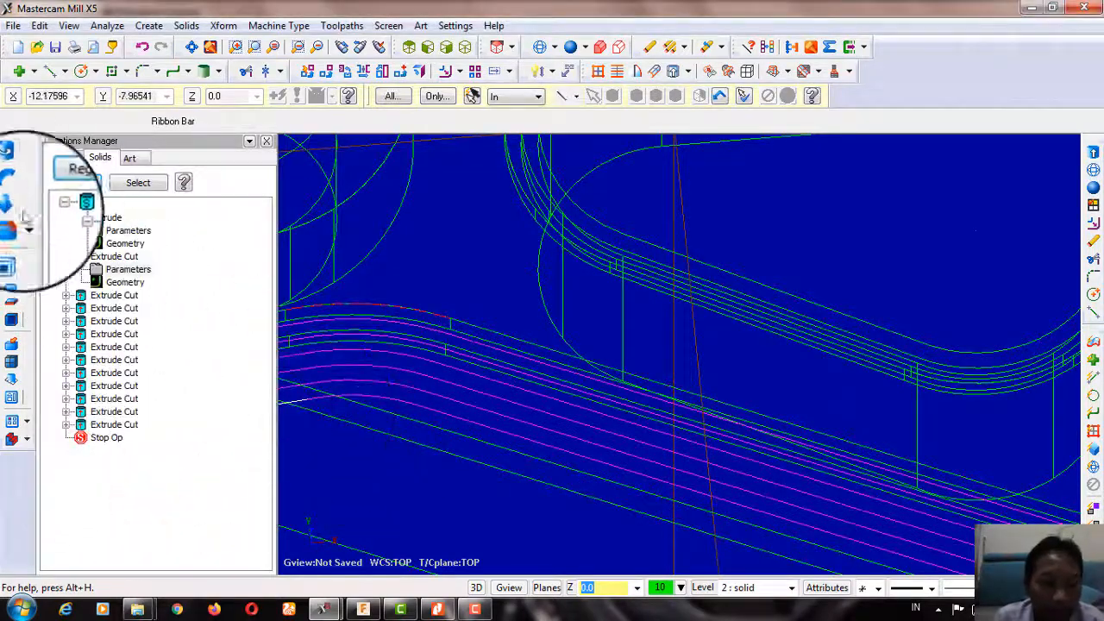
Step: Extrude-cut the third edge contour, counting outward from the red one, by 1.5+.75 in the reversed direction, and shade the solid
{"action": "left_click", "coordinate": [7, 158]}
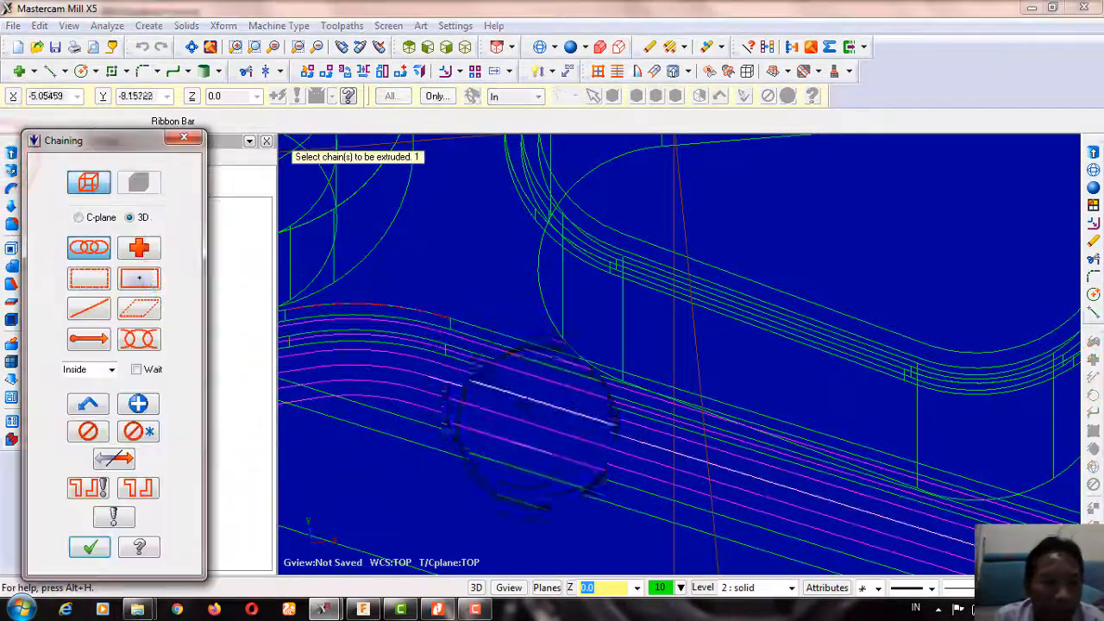
{"action": "scroll", "coordinate": [524, 407], "scroll_direction": "up", "scroll_amount": 2}
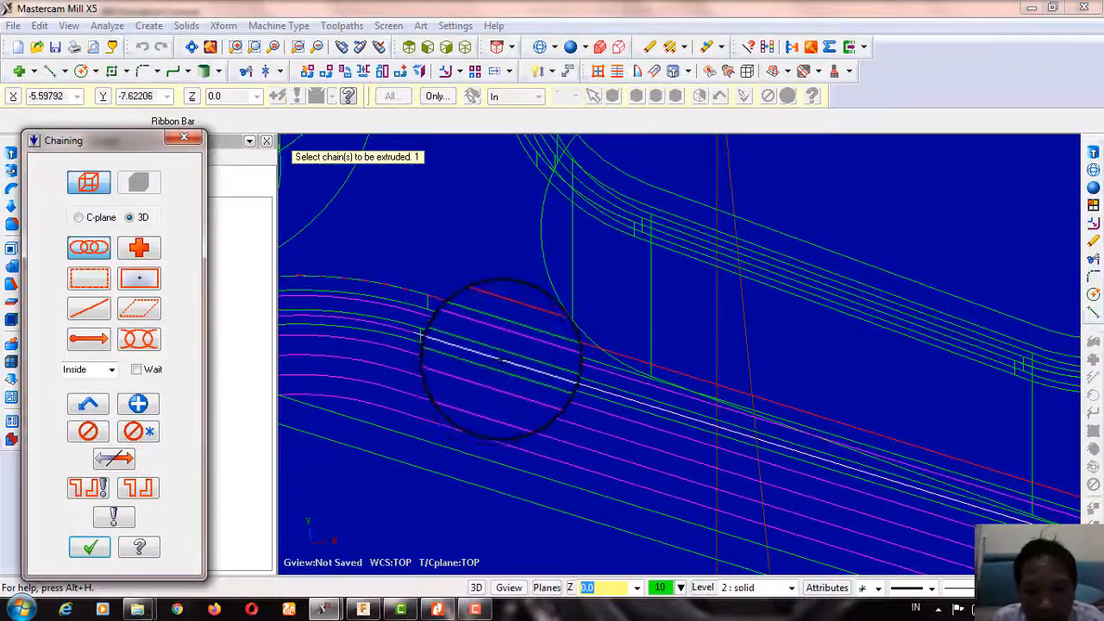
{"action": "left_click", "coordinate": [499, 357]}
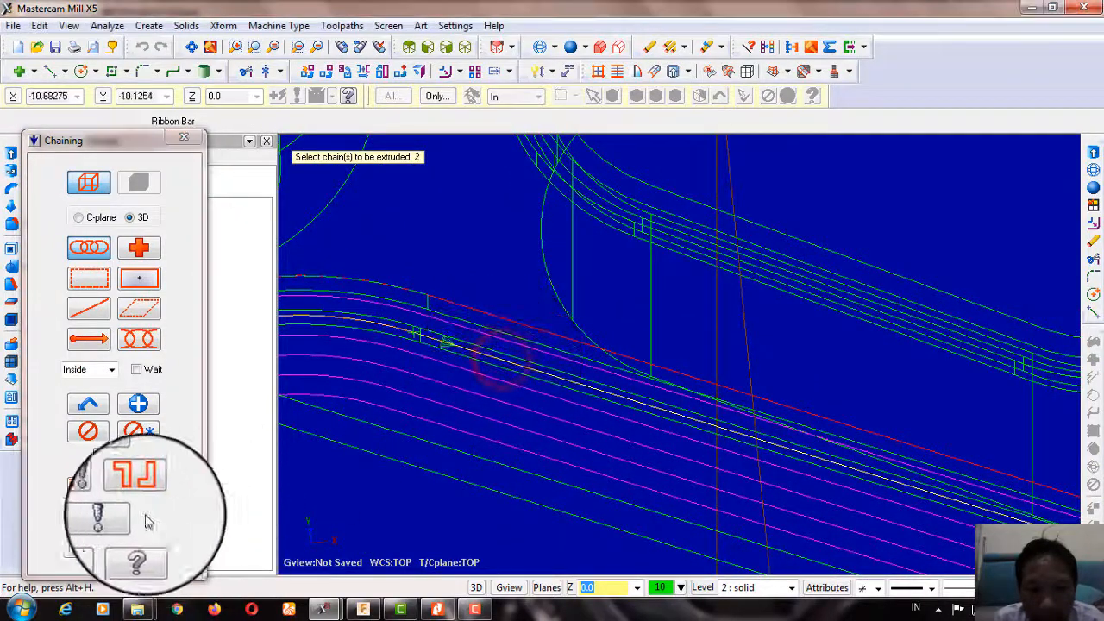
{"action": "left_click", "coordinate": [90, 545]}
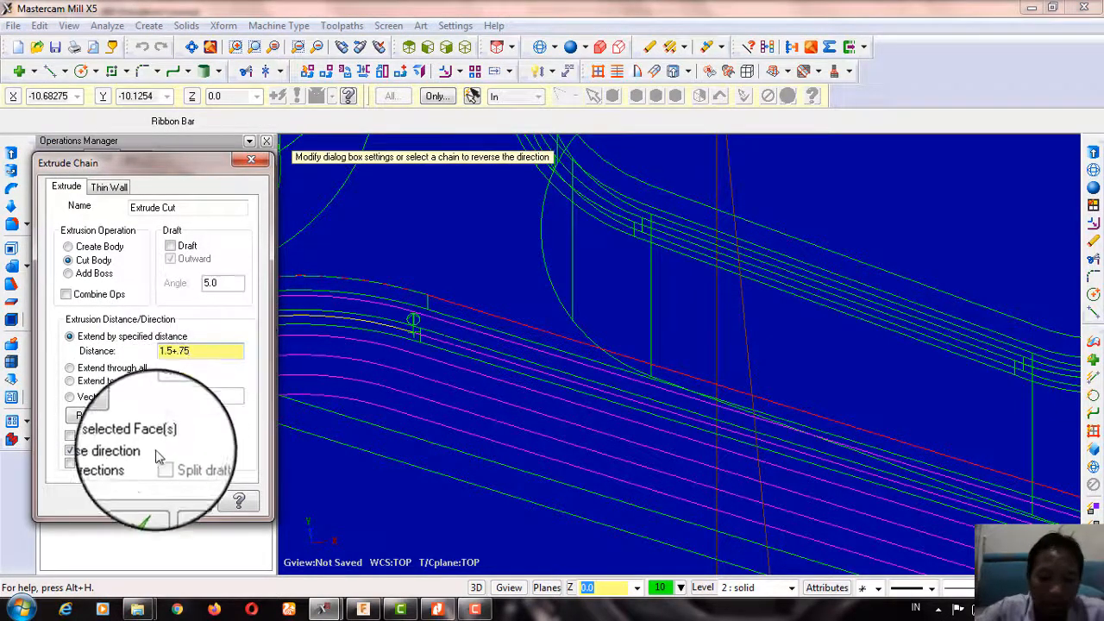
{"action": "left_click", "coordinate": [141, 507]}
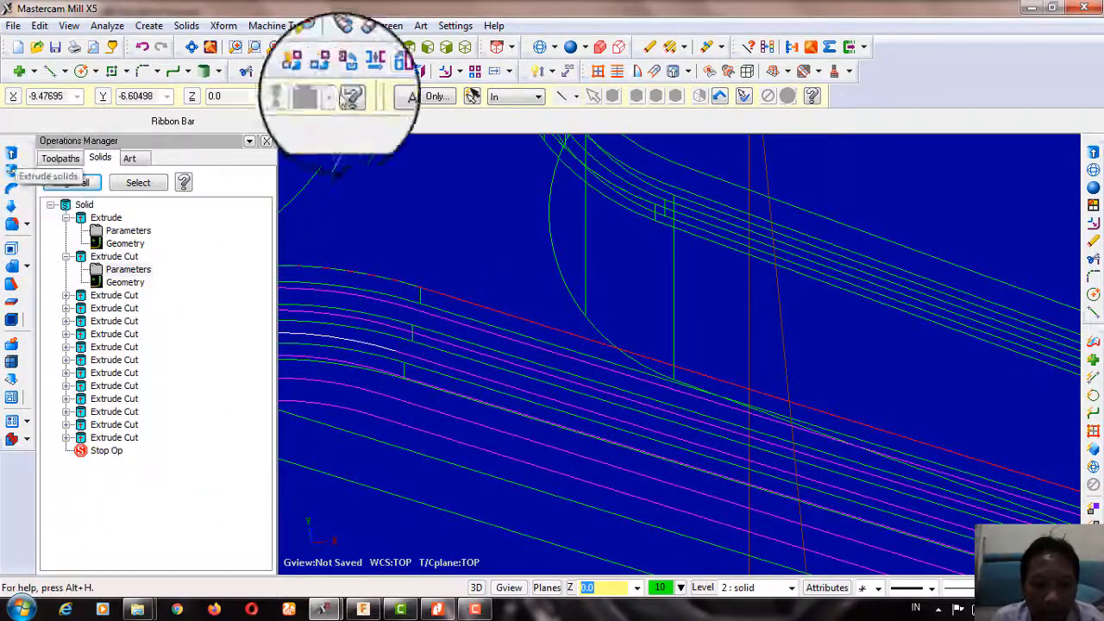
{"action": "left_click", "coordinate": [571, 47]}
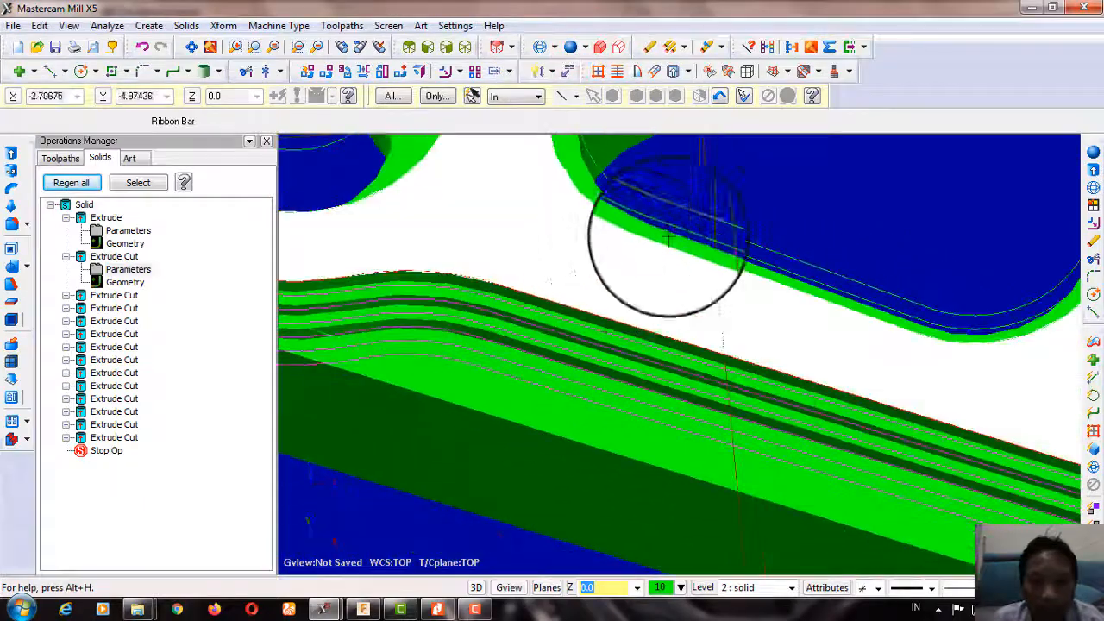
Step: Chain the fourth edge contour, counting outward from the red one, for an extrude cut in the top wireframe view
{"action": "right_click", "coordinate": [737, 178]}
{"action": "left_click", "coordinate": [786, 312]}
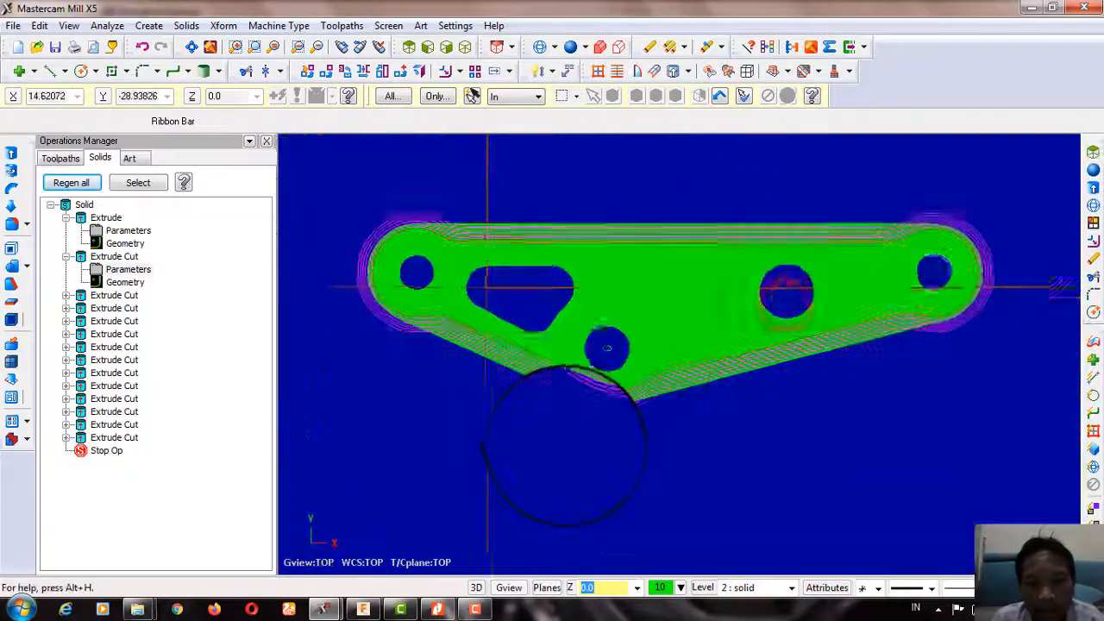
{"action": "scroll", "coordinate": [561, 414], "scroll_direction": "up", "scroll_amount": 6}
{"action": "scroll", "coordinate": [526, 362], "scroll_direction": "up", "scroll_amount": 2}
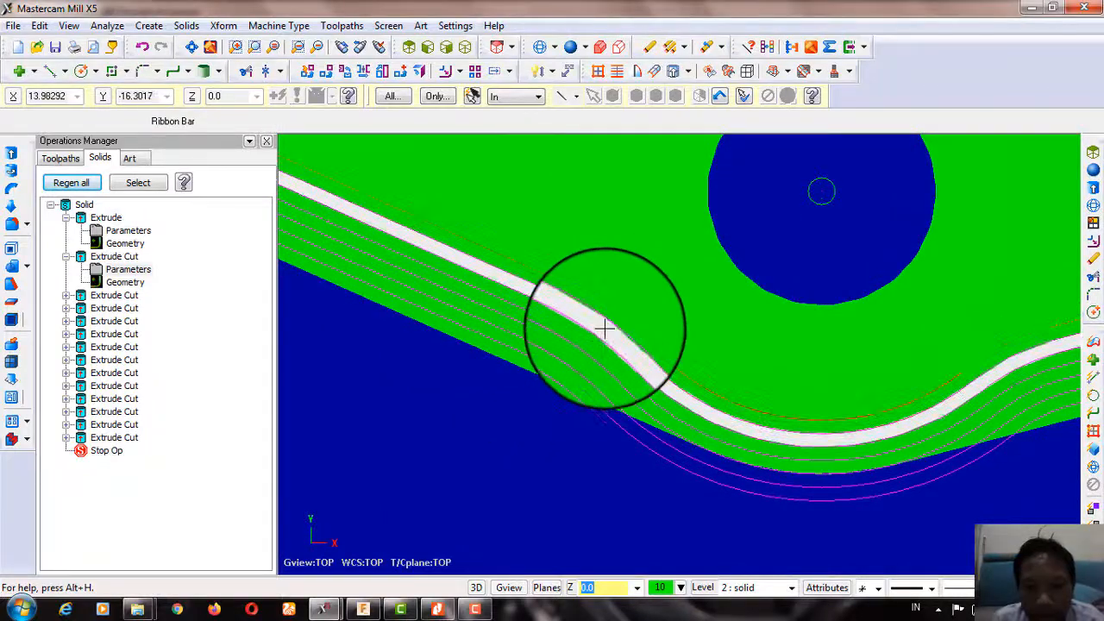
{"action": "left_click", "coordinate": [13, 154]}
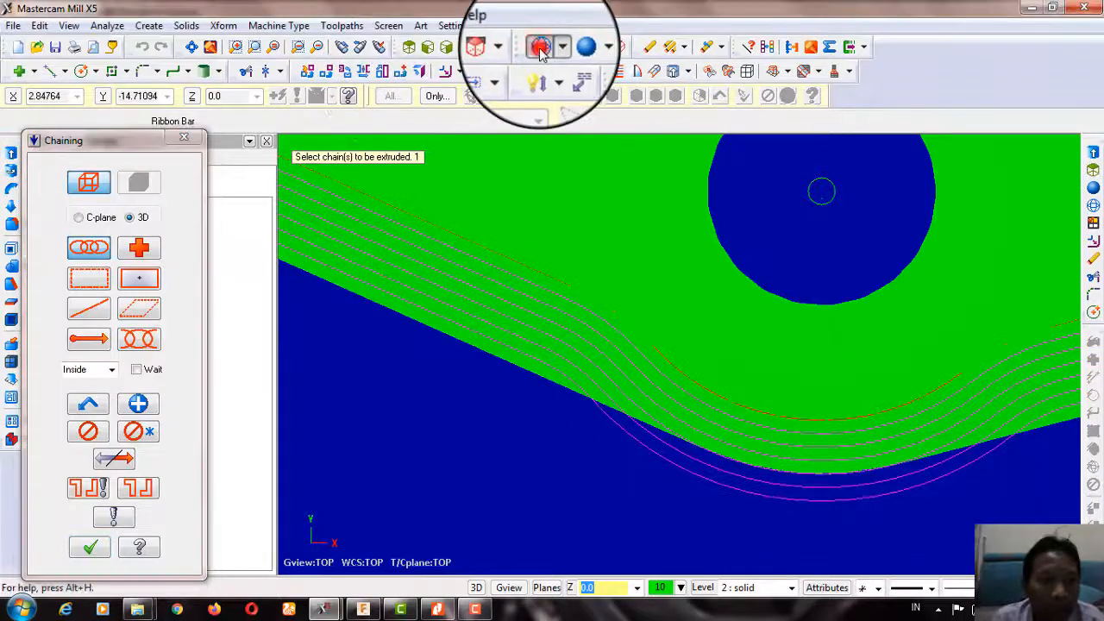
{"action": "left_click", "coordinate": [540, 47]}
{"action": "scroll", "coordinate": [517, 345], "scroll_direction": "up", "scroll_amount": 1}
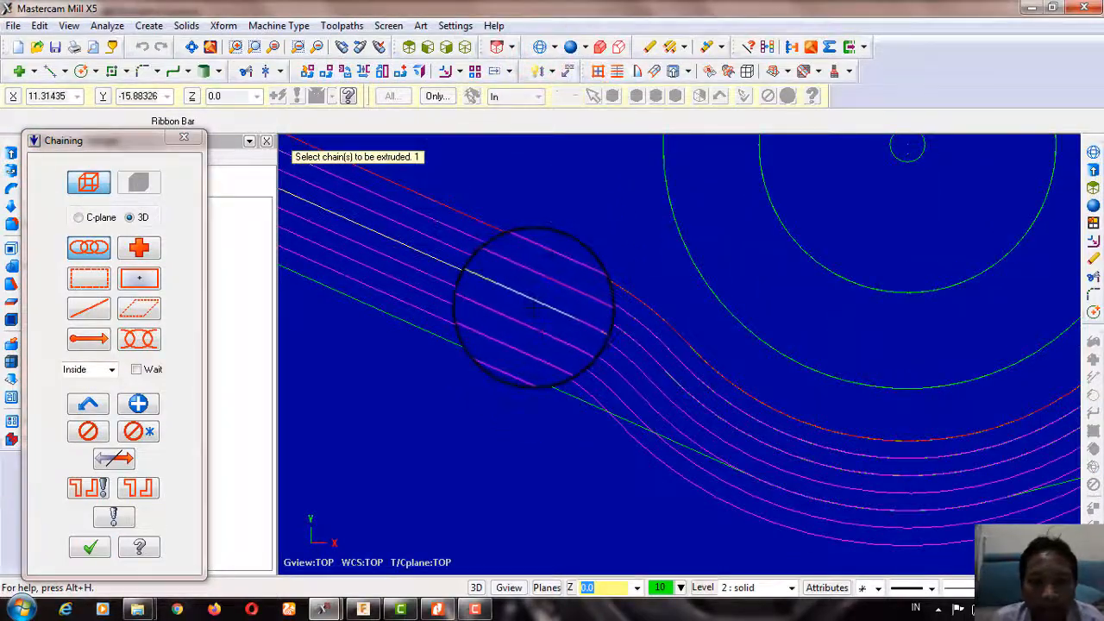
{"action": "left_click", "coordinate": [532, 308]}
{"action": "left_click", "coordinate": [90, 547]}
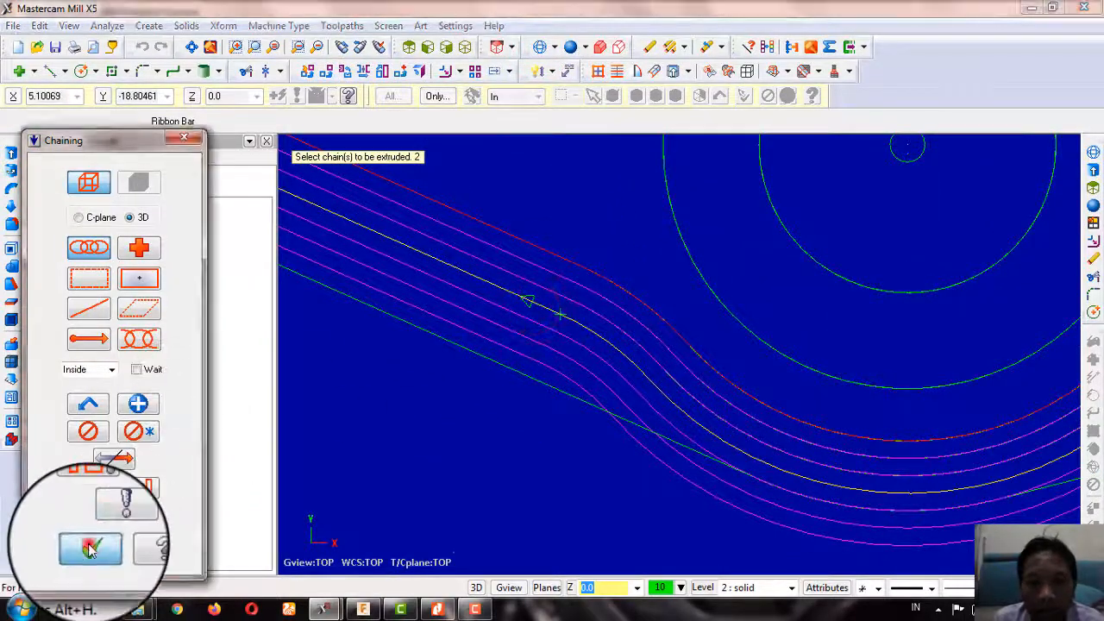
Step: Turn off the reversed direction, set the cut distance to 2.25+.75 and create the fourth contour's cut
{"action": "middle_click_drag", "start_coordinate": [527, 315], "coordinate": [537, 288]}
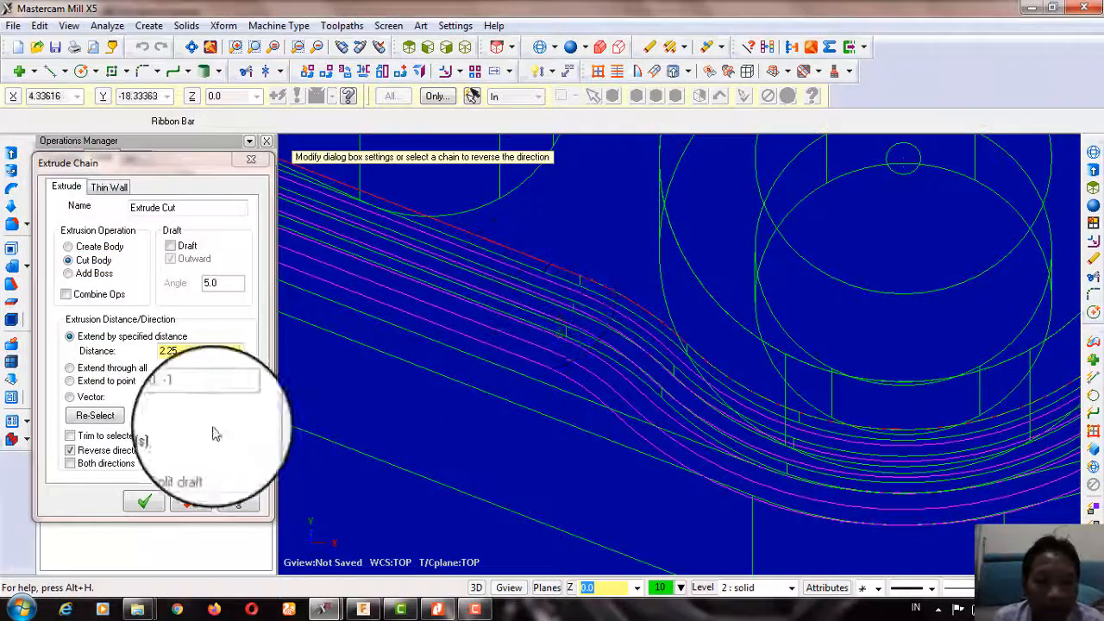
{"action": "left_click", "coordinate": [70, 450]}
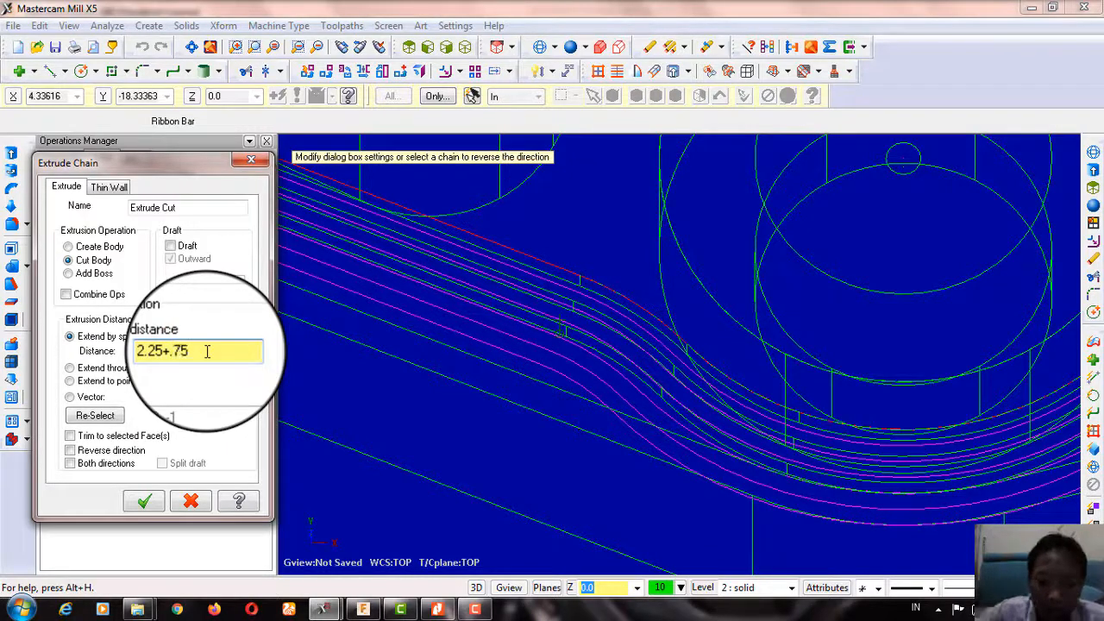
{"action": "left_click", "coordinate": [131, 502]}
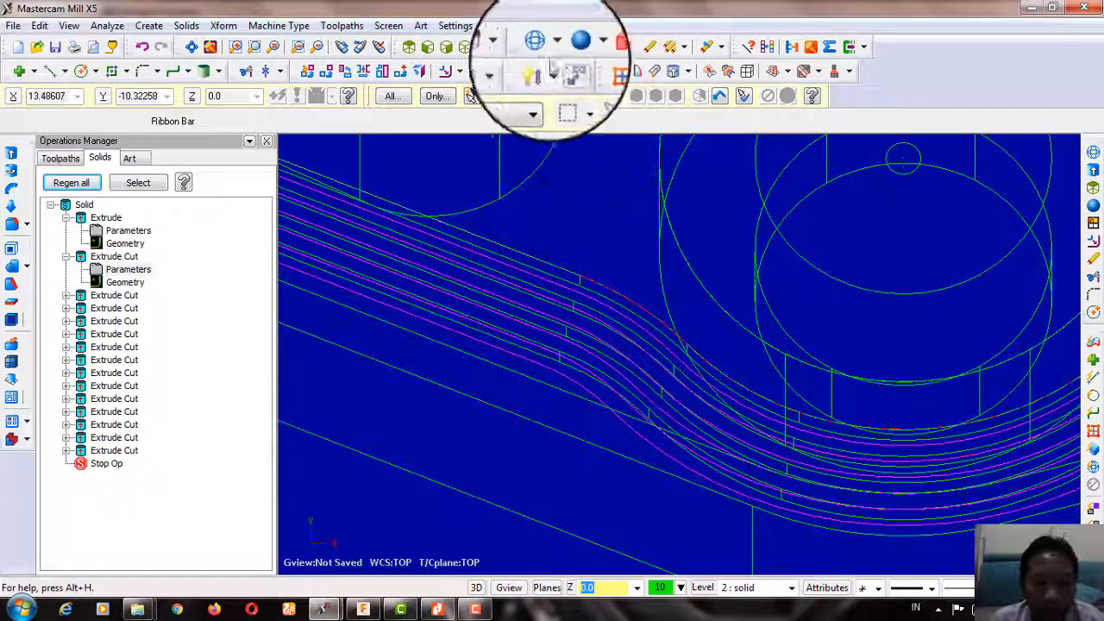
Step: Extrude-cut the fifth edge contour outward from the red one by a distance of 3.0+.75 without reversing the direction, and shade the solid
{"action": "right_click", "coordinate": [562, 197]}
{"action": "left_click", "coordinate": [636, 337]}
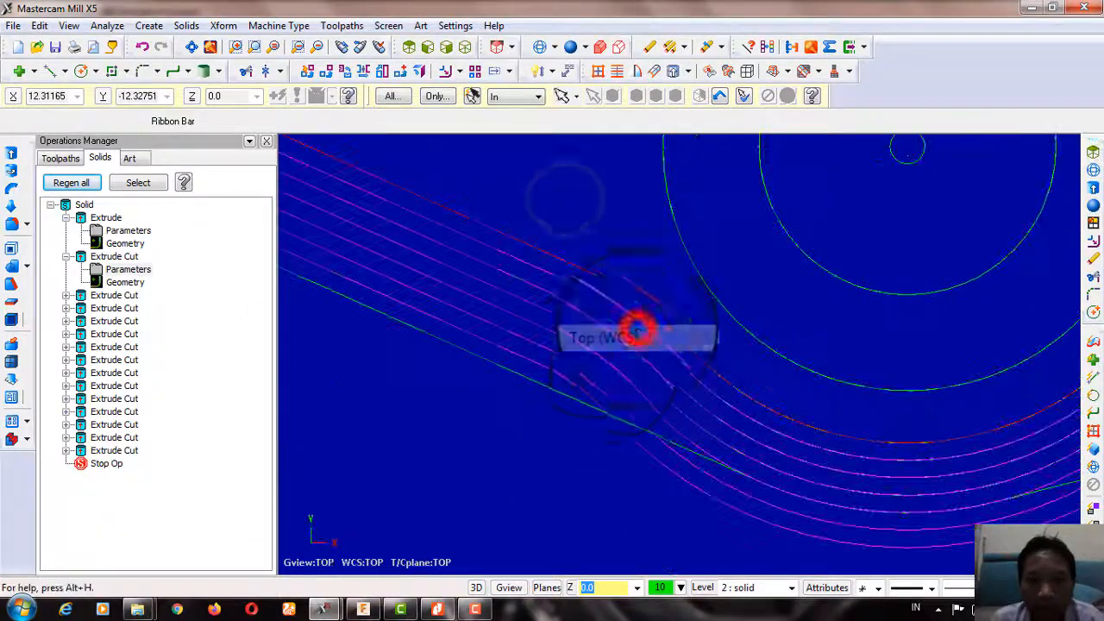
{"action": "left_click", "coordinate": [13, 155]}
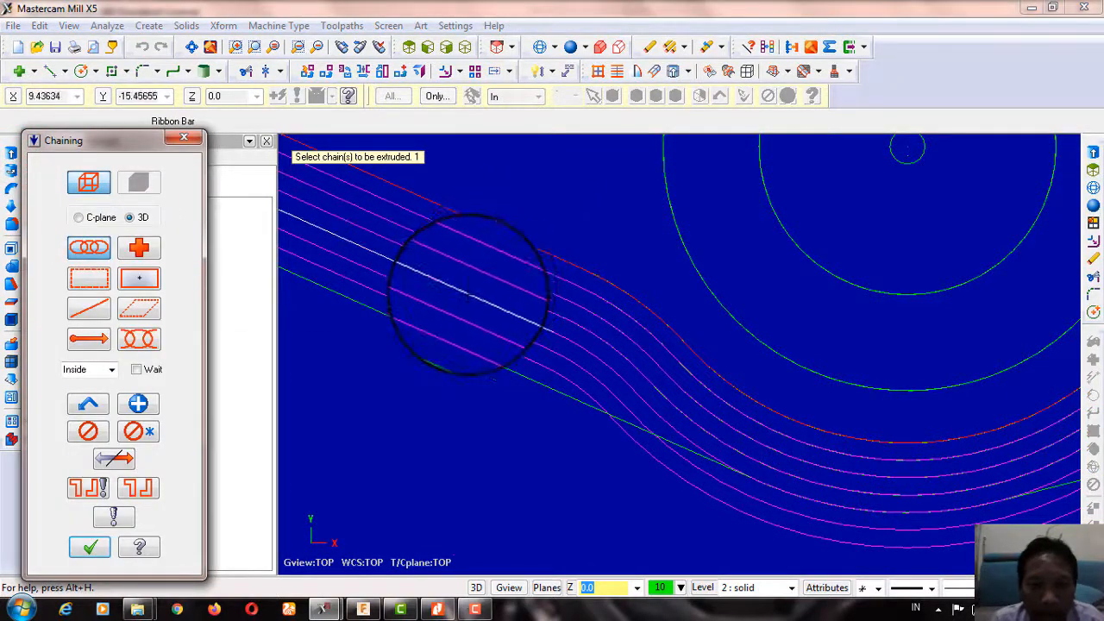
{"action": "left_click", "coordinate": [466, 294]}
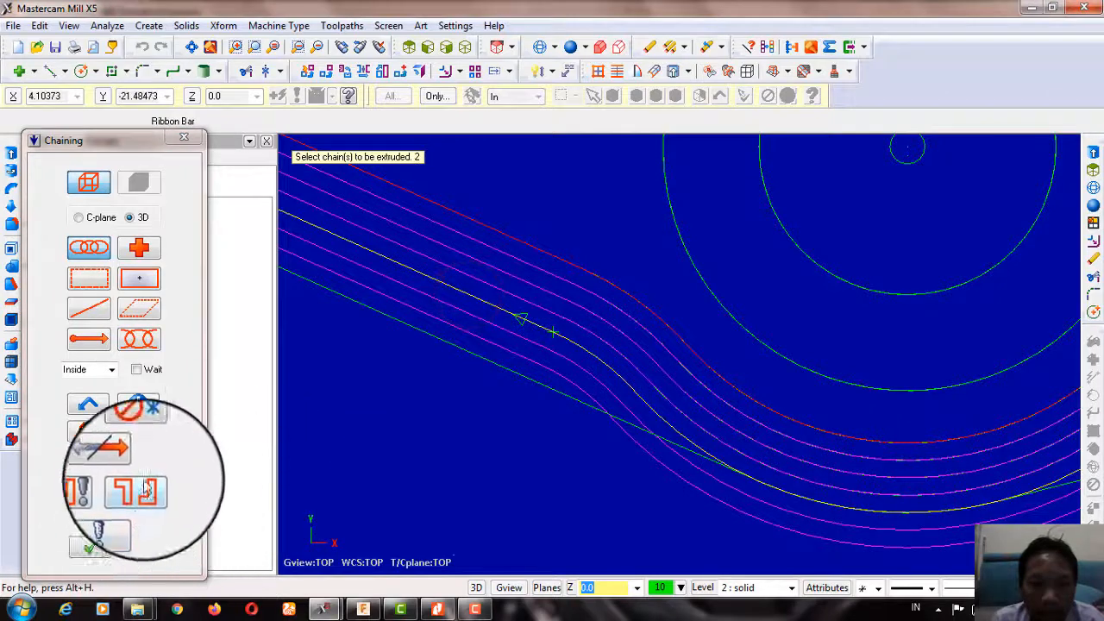
{"action": "left_click", "coordinate": [89, 546]}
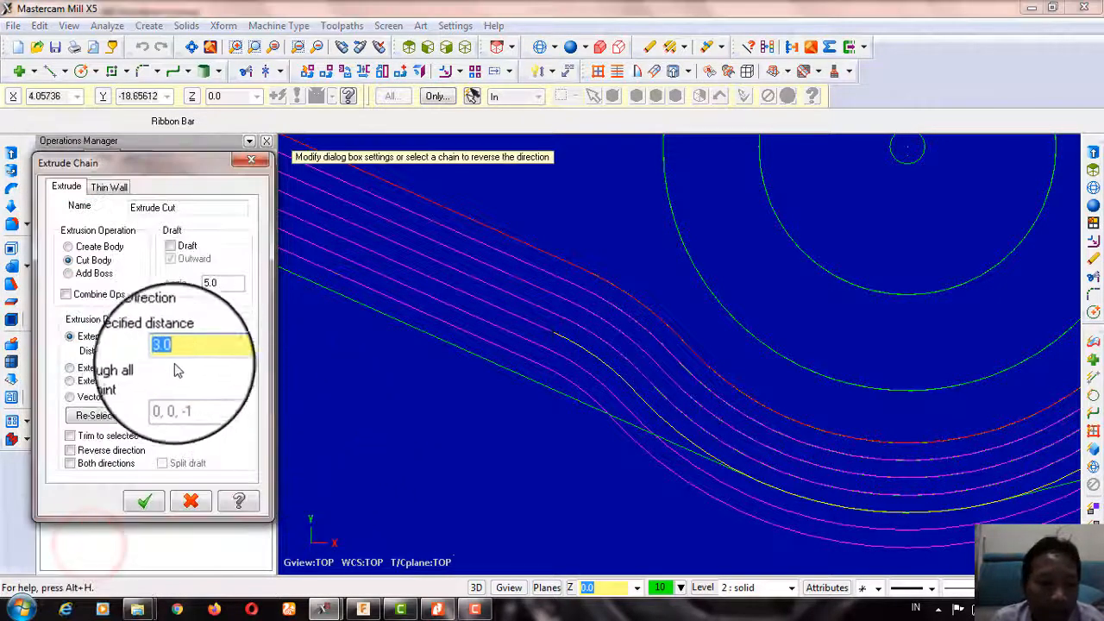
{"action": "left_click", "coordinate": [198, 351]}
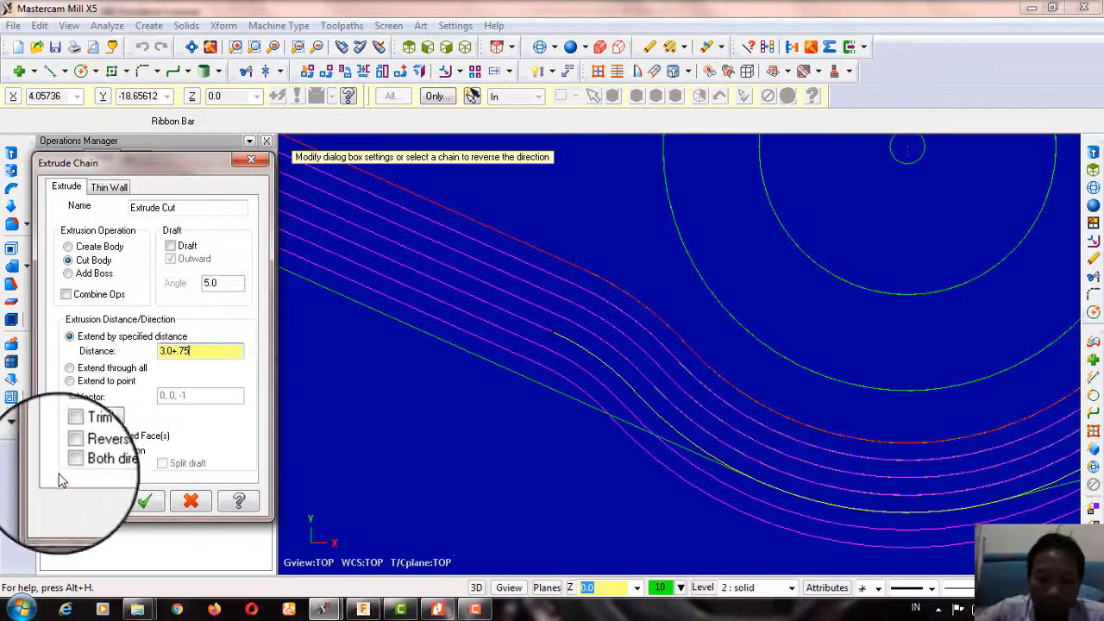
{"action": "middle_click_drag", "start_coordinate": [589, 320], "coordinate": [573, 242]}
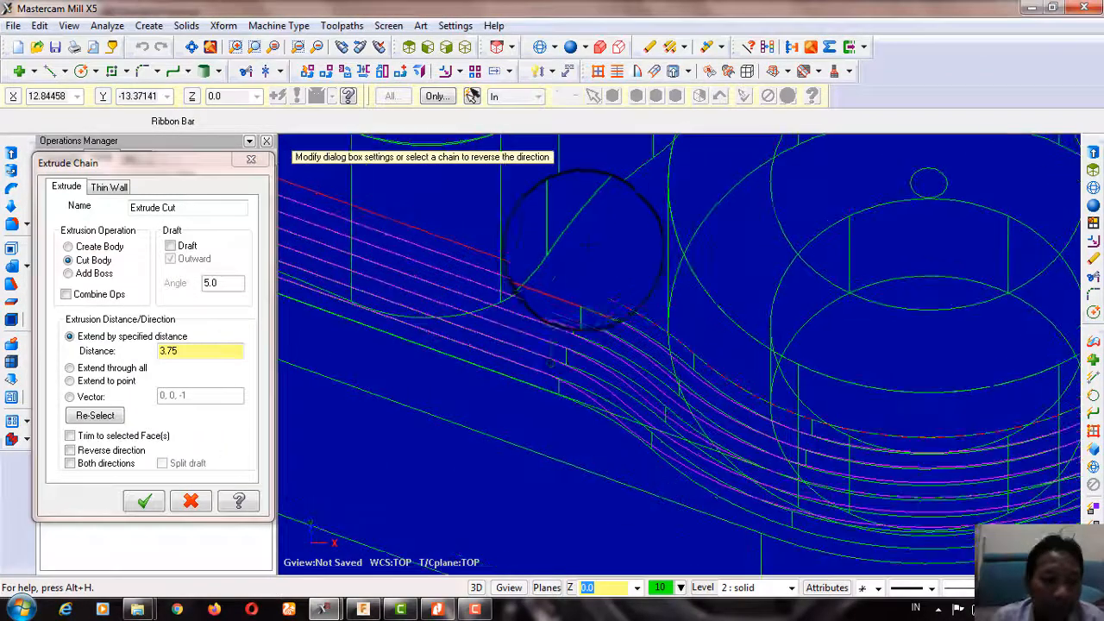
{"action": "left_click", "coordinate": [147, 503]}
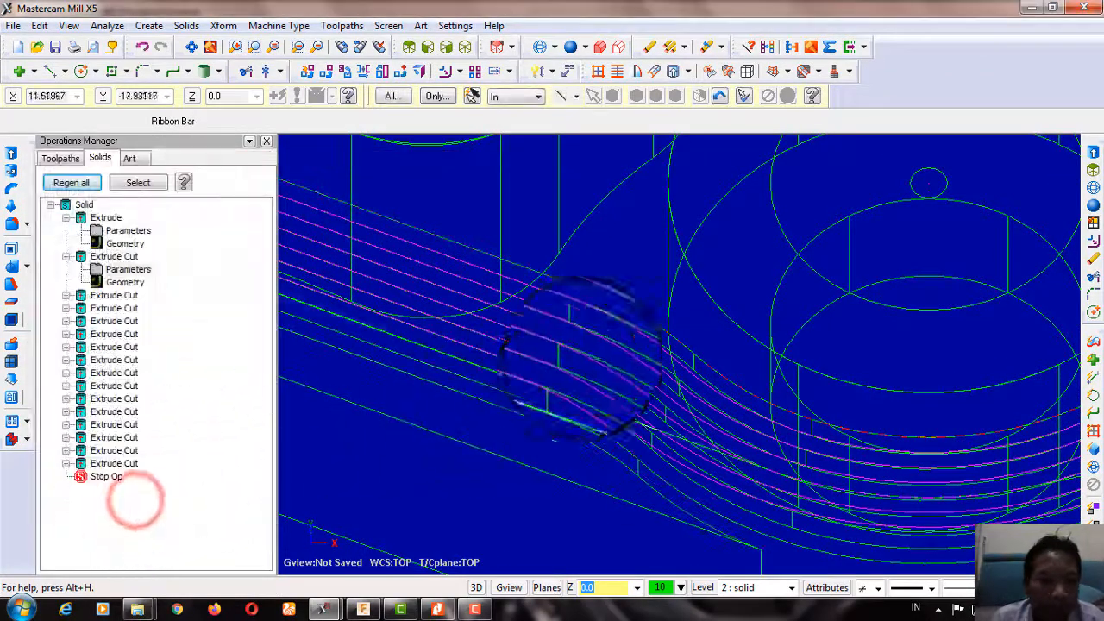
{"action": "left_click", "coordinate": [563, 49]}
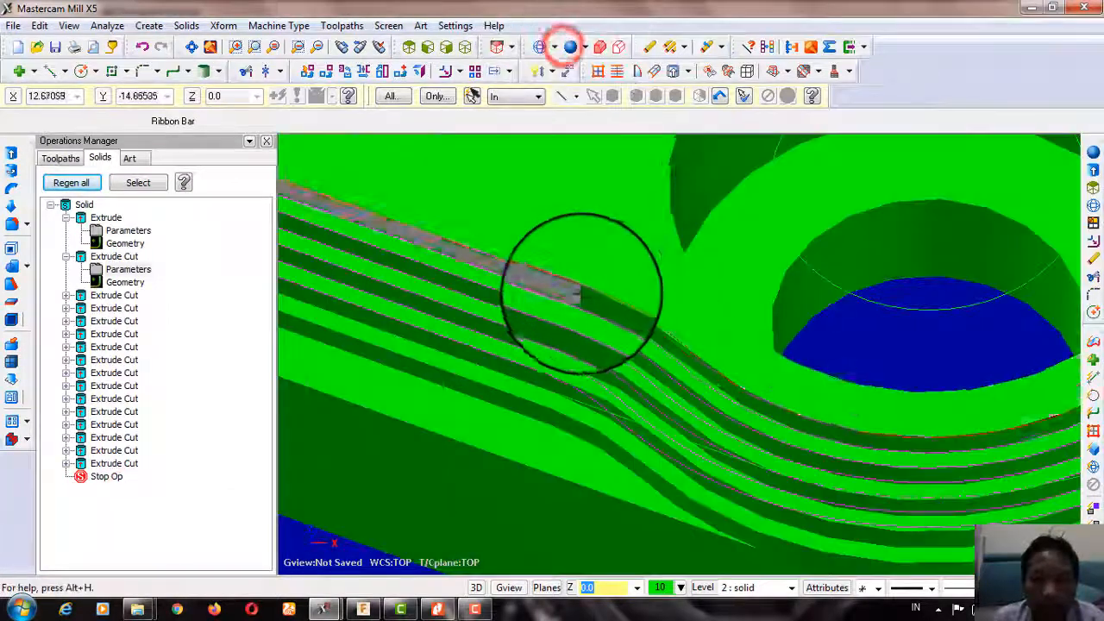
{"action": "mouse_move", "coordinate": [581, 285]}
{"action": "middle_mouse_down"}
{"action": "mouse_move", "coordinate": [586, 303]}
{"action": "mouse_move", "coordinate": [591, 288]}
{"action": "mouse_move", "coordinate": [583, 297]}
{"action": "mouse_move", "coordinate": [575, 279]}
{"action": "middle_mouse_up"}
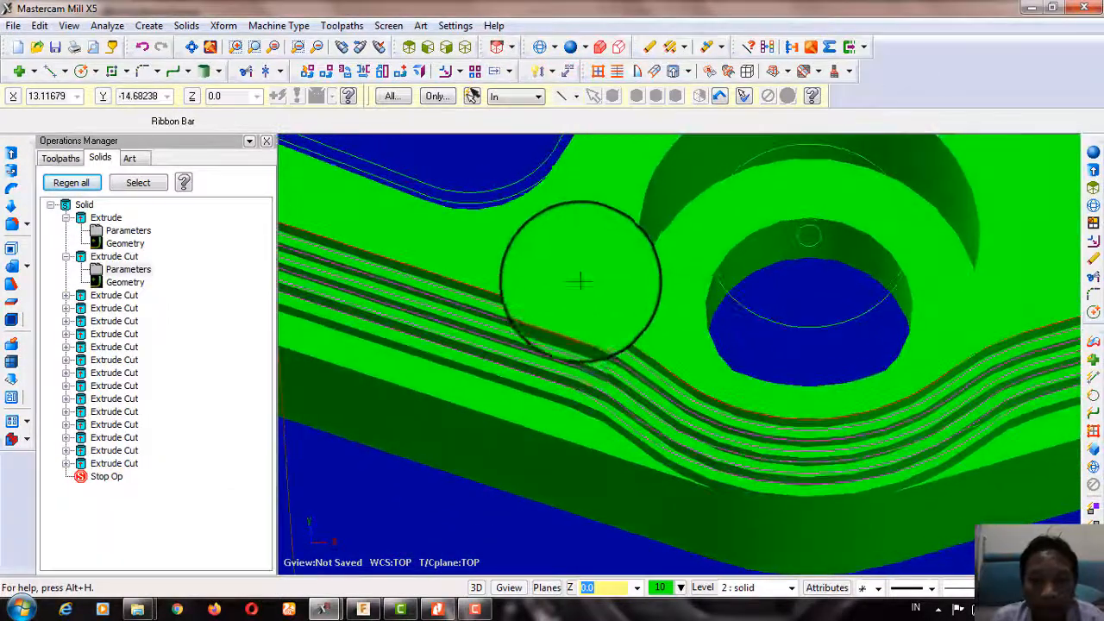
Step: Extrude-cut the sixth edge contour outward from the red one by a distance of 3.75+.75 and shade the solid
{"action": "right_click", "coordinate": [564, 252]}
{"action": "left_click", "coordinate": [618, 388]}
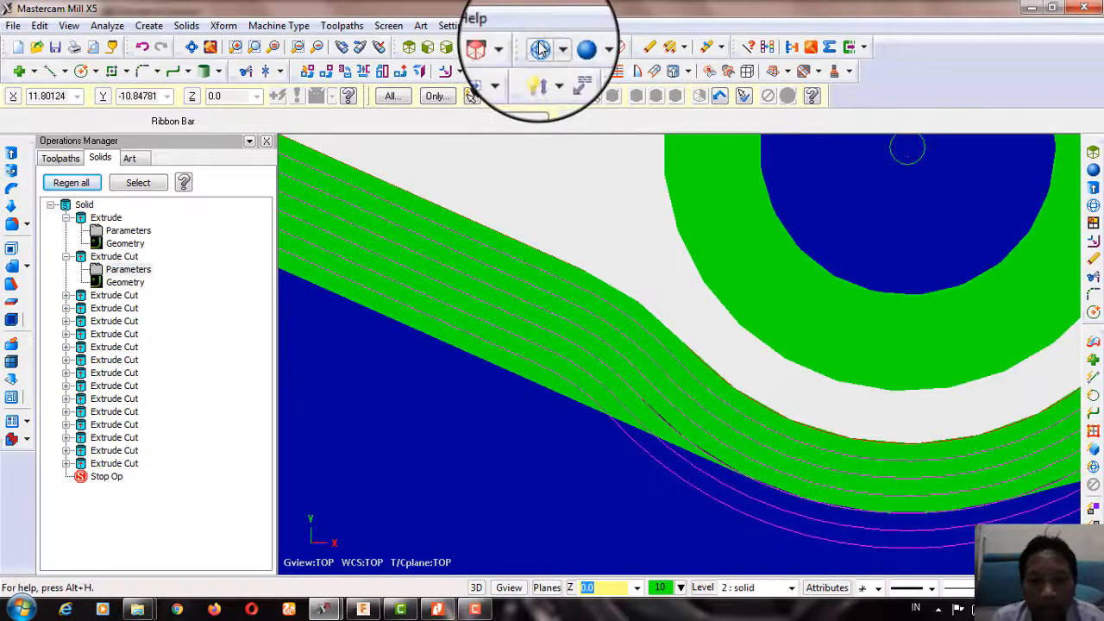
{"action": "left_click", "coordinate": [539, 46]}
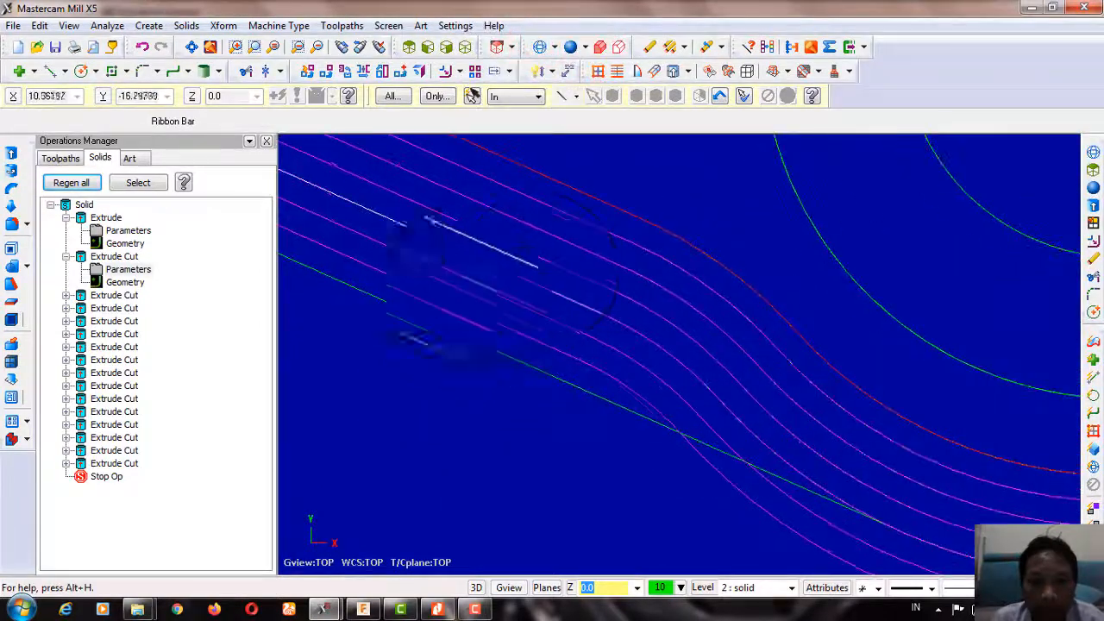
{"action": "left_click", "coordinate": [11, 153]}
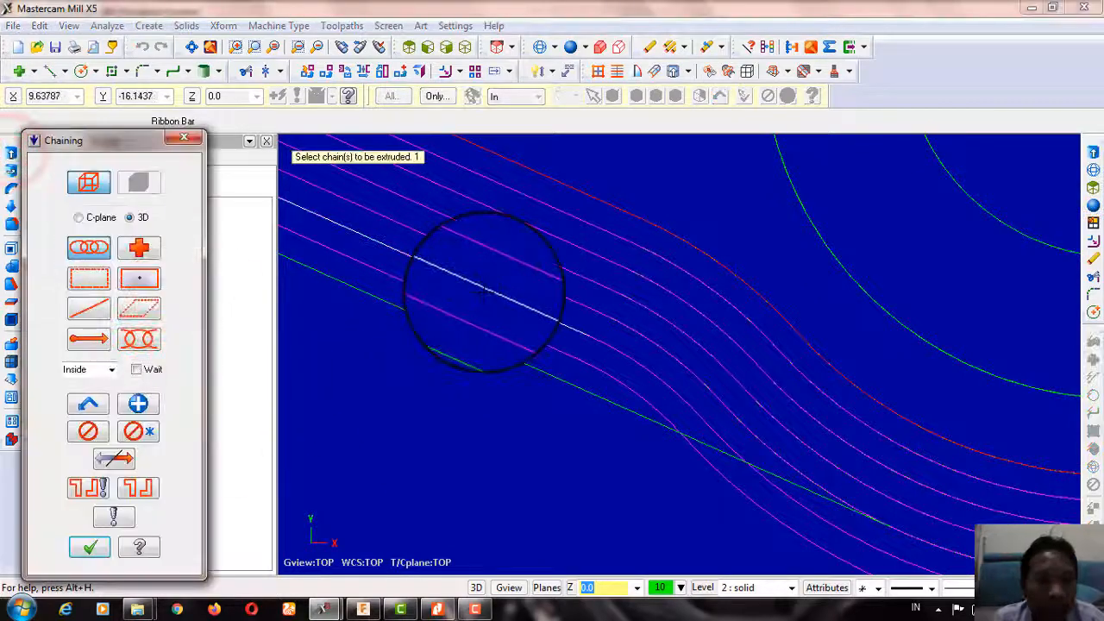
{"action": "left_click", "coordinate": [485, 291]}
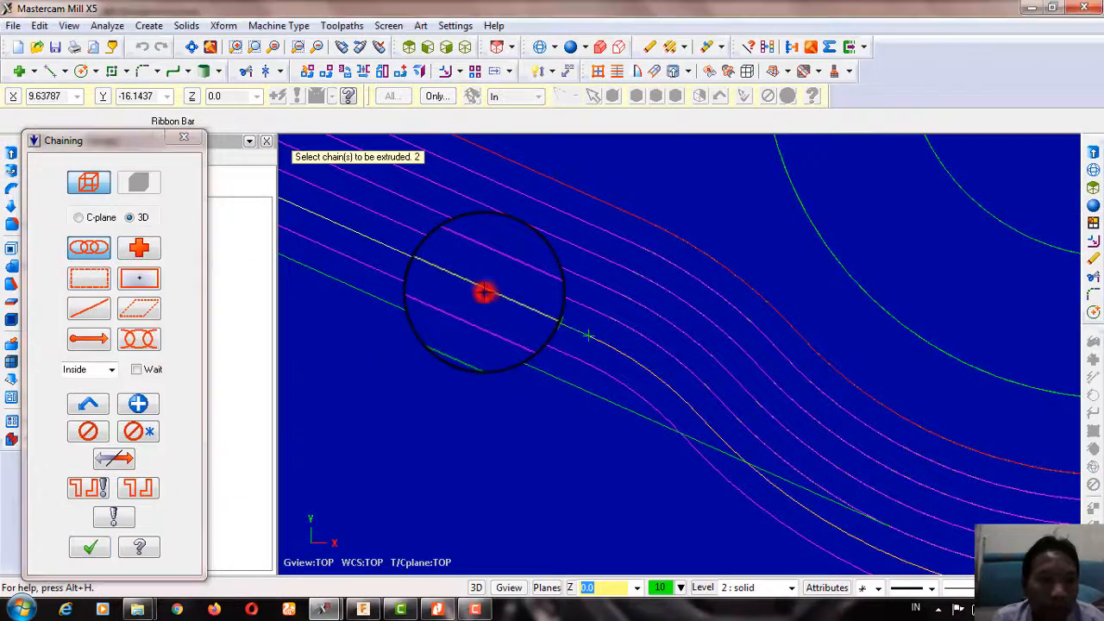
{"action": "left_click", "coordinate": [89, 549]}
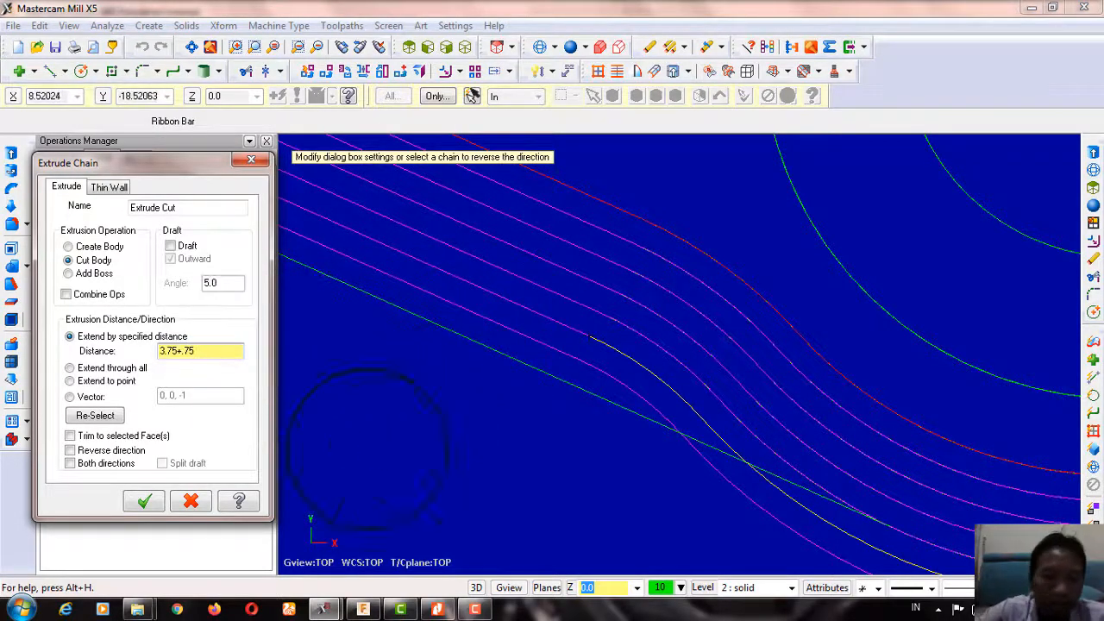
{"action": "left_click", "coordinate": [155, 502]}
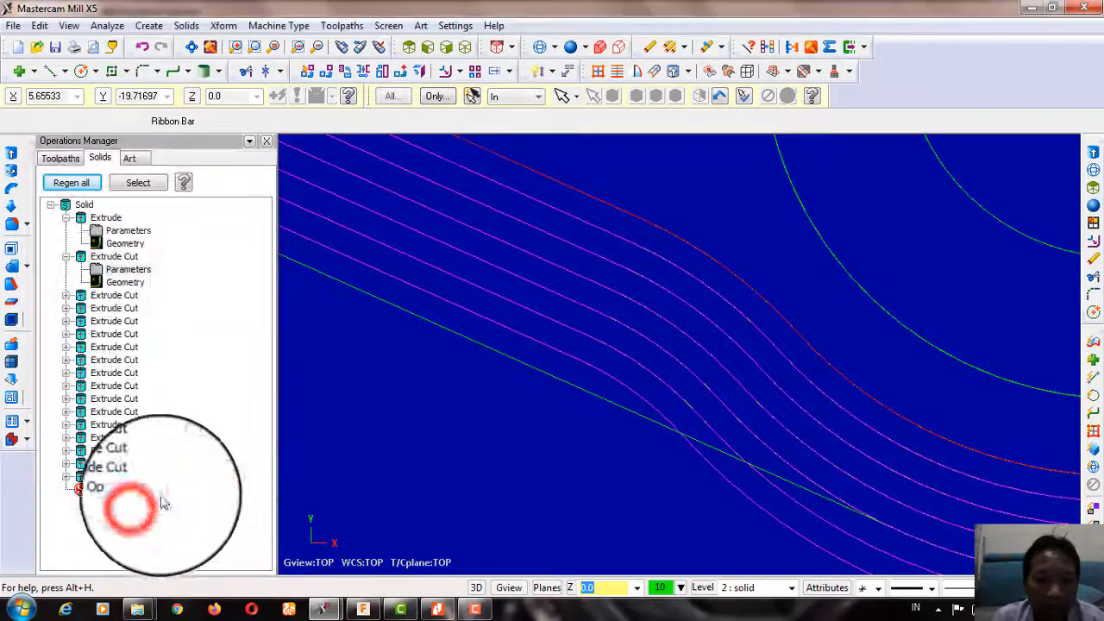
{"action": "left_click", "coordinate": [572, 49]}
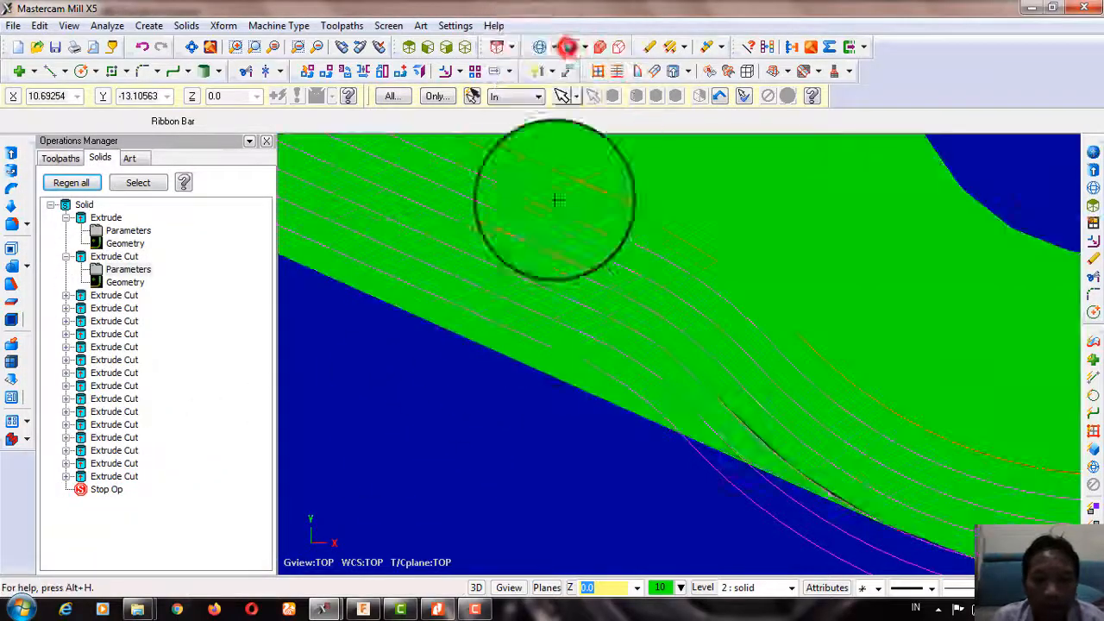
{"action": "mouse_move", "coordinate": [554, 202]}
{"action": "middle_mouse_down"}
{"action": "mouse_move", "coordinate": [550, 291]}
{"action": "mouse_move", "coordinate": [555, 266]}
{"action": "mouse_move", "coordinate": [606, 266]}
{"action": "mouse_move", "coordinate": [527, 280]}
{"action": "mouse_move", "coordinate": [670, 313]}
{"action": "mouse_move", "coordinate": [508, 328]}
{"action": "mouse_move", "coordinate": [539, 264]}
{"action": "middle_mouse_up"}
Step: Extrude-cut the seventh edge contour outward from the red one by a distance of 4.5+.75 without reversing the direction
{"action": "right_click", "coordinate": [540, 263]}
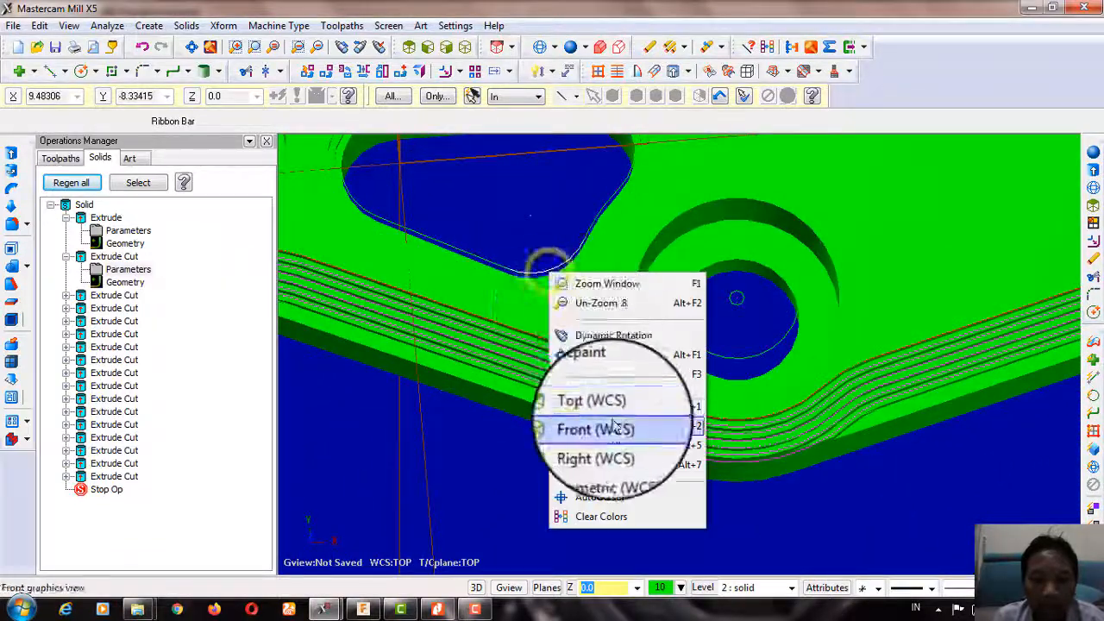
{"action": "left_click", "coordinate": [595, 406]}
{"action": "left_click", "coordinate": [12, 164]}
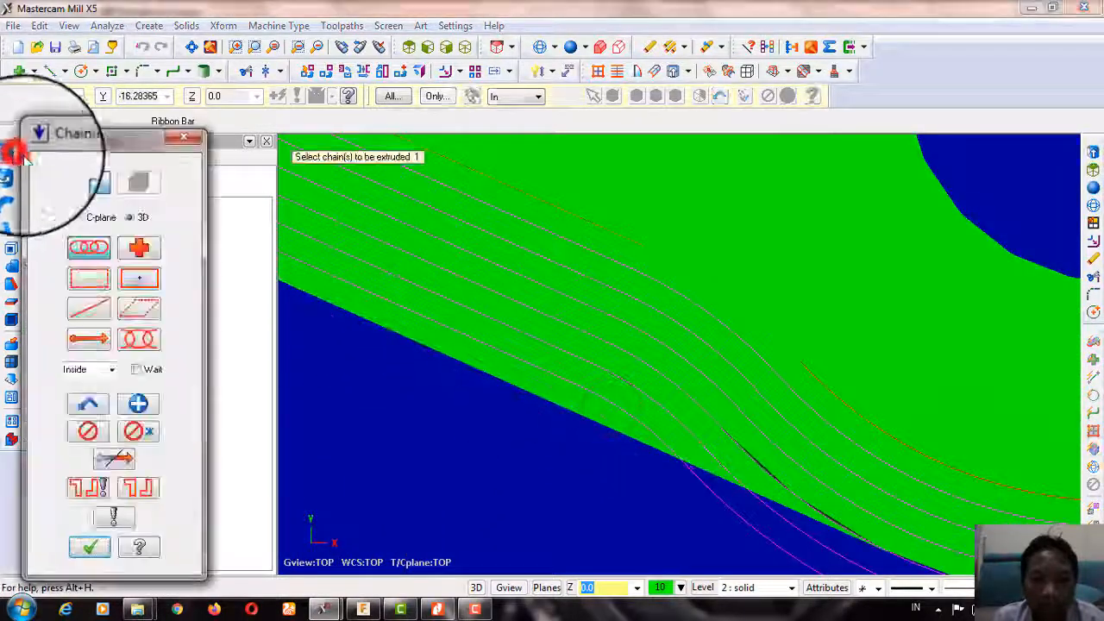
{"action": "left_click", "coordinate": [475, 341]}
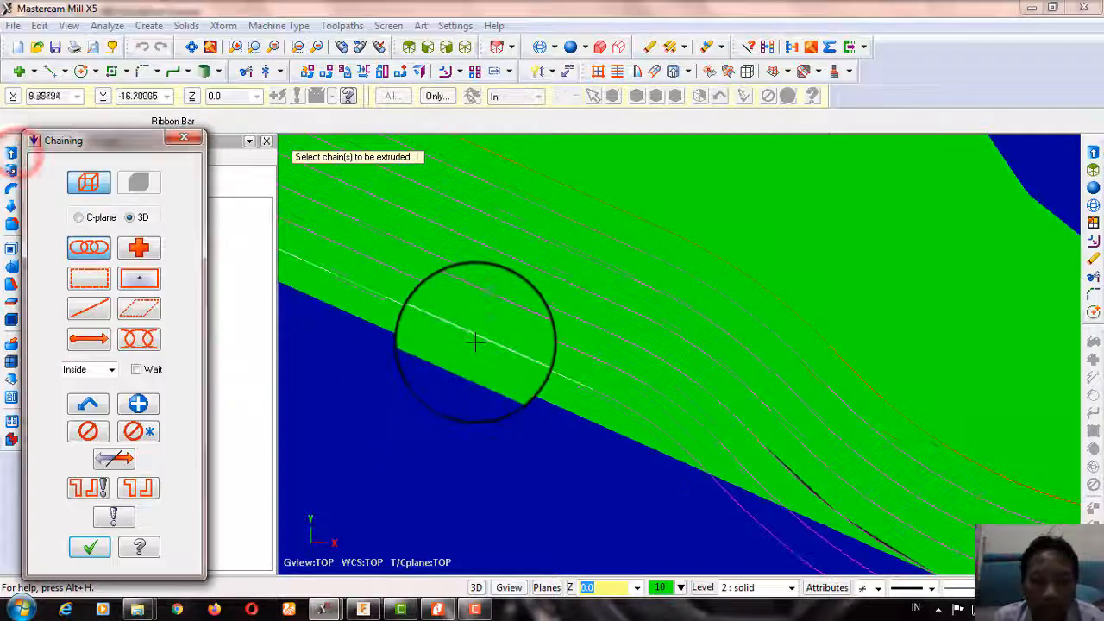
{"action": "left_click", "coordinate": [89, 546]}
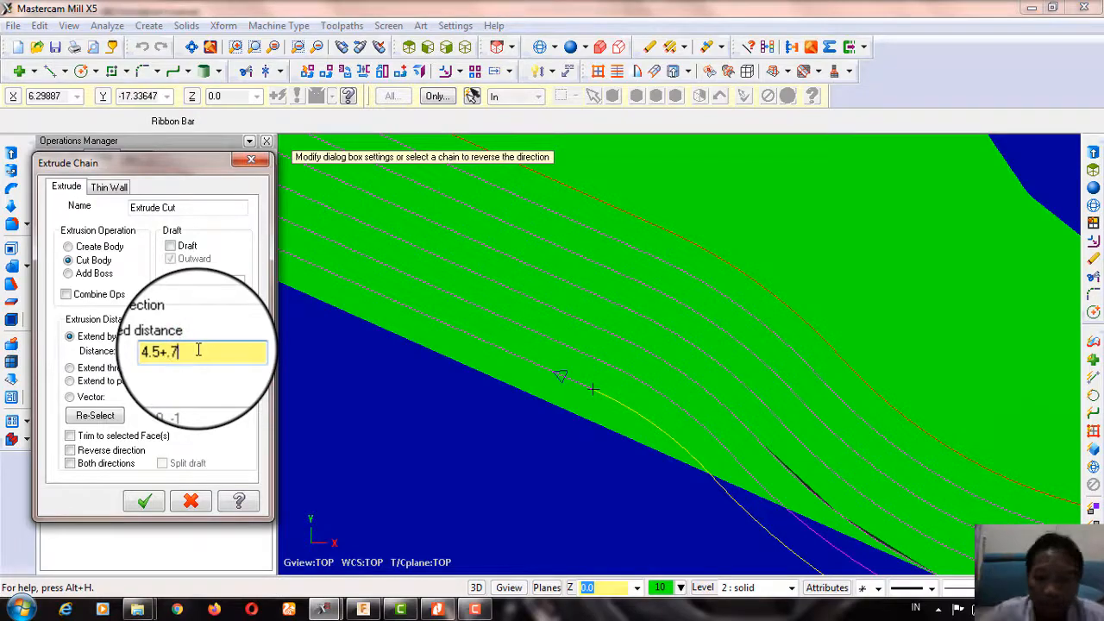
{"action": "middle_click_drag", "start_coordinate": [457, 434], "coordinate": [363, 397]}
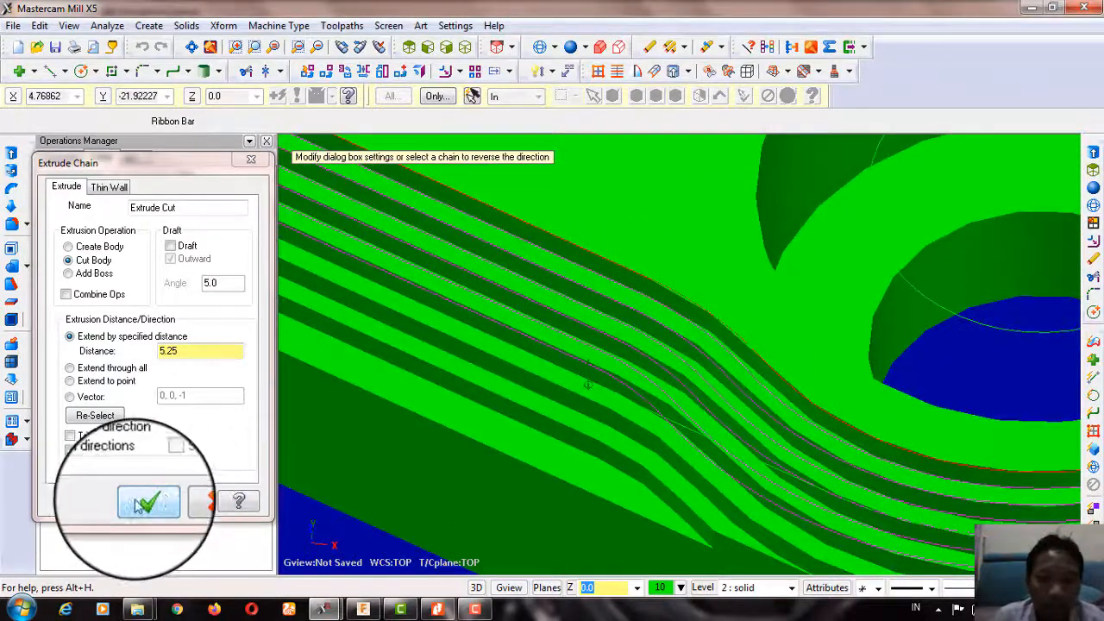
{"action": "left_click", "coordinate": [144, 501]}
Step: Examine the stepped outer edges of the bracket in the top view and in tilted views
{"action": "scroll", "coordinate": [668, 333], "scroll_direction": "down", "scroll_amount": 3}
{"action": "scroll", "coordinate": [559, 423], "scroll_direction": "down", "scroll_amount": 3}
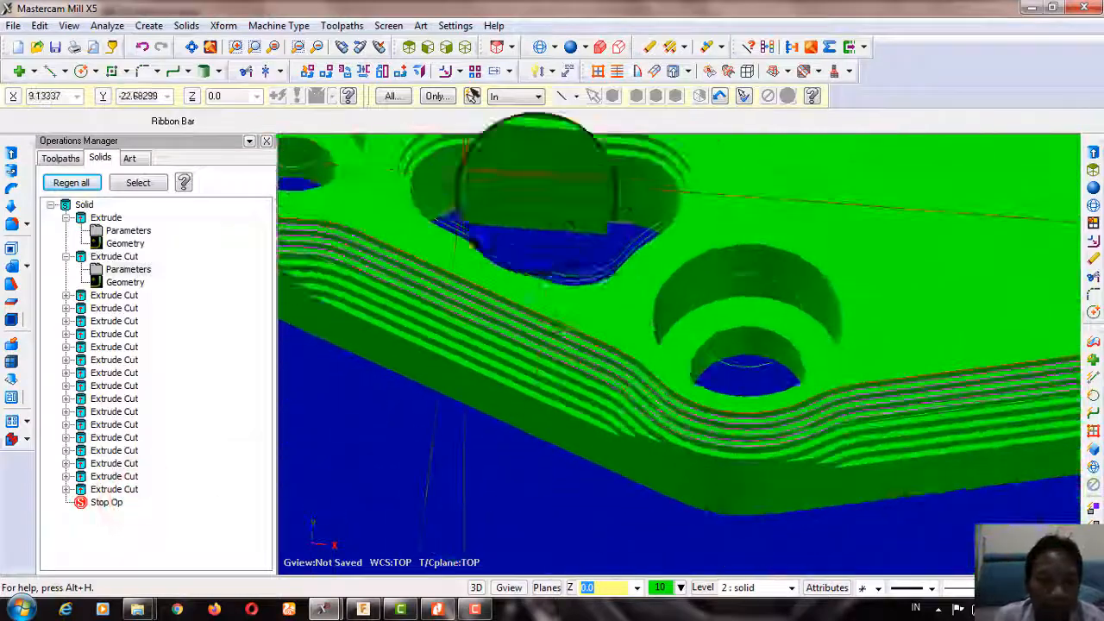
{"action": "scroll", "coordinate": [517, 469], "scroll_direction": "down", "scroll_amount": 5}
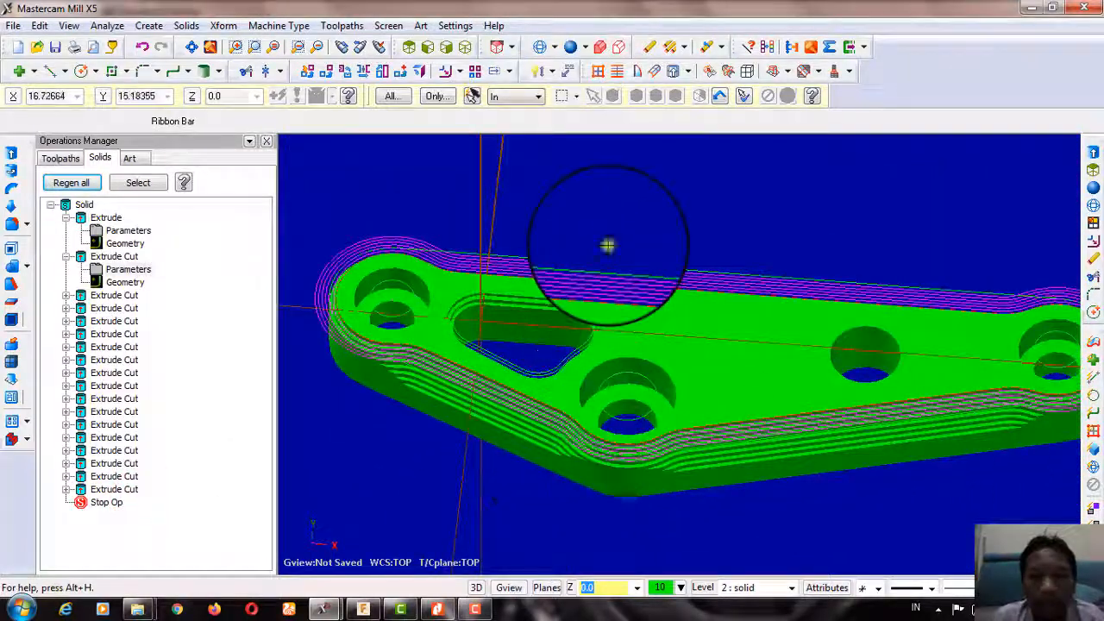
{"action": "right_click", "coordinate": [608, 244]}
{"action": "left_click", "coordinate": [687, 381]}
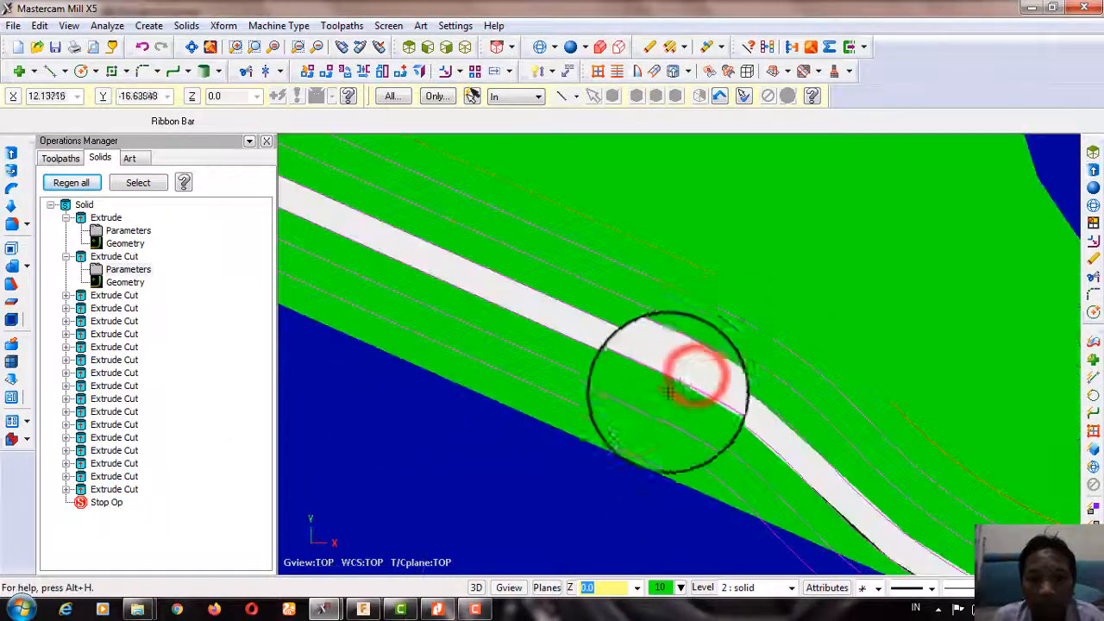
{"action": "scroll", "coordinate": [655, 431], "scroll_direction": "down", "scroll_amount": 5}
{"action": "scroll", "coordinate": [697, 494], "scroll_direction": "down", "scroll_amount": 3}
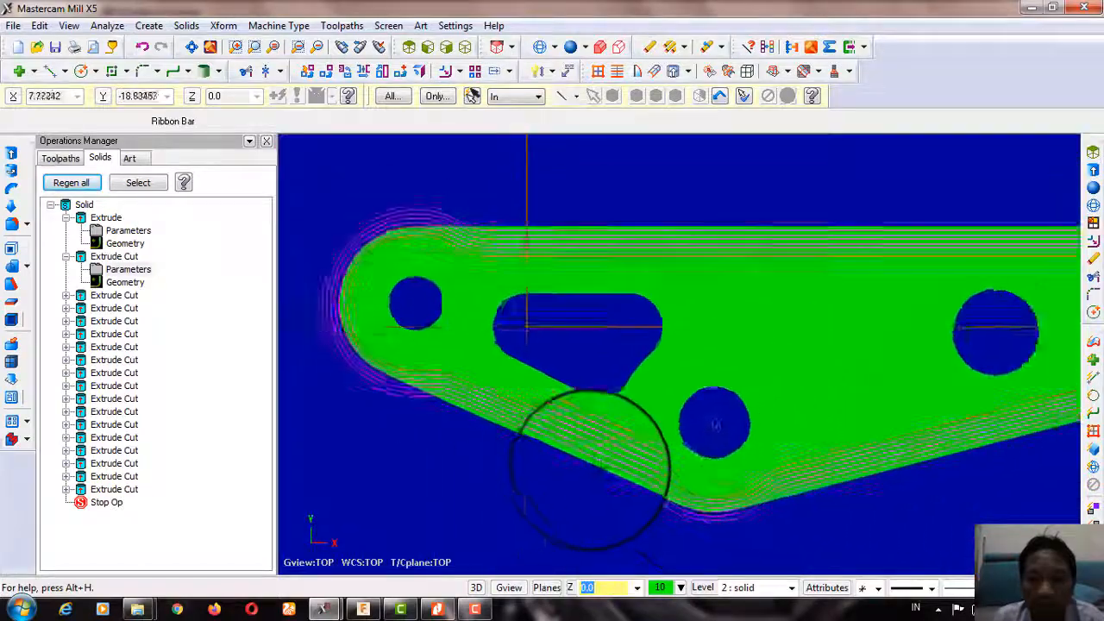
{"action": "middle_click_drag", "start_coordinate": [591, 468], "coordinate": [704, 331]}
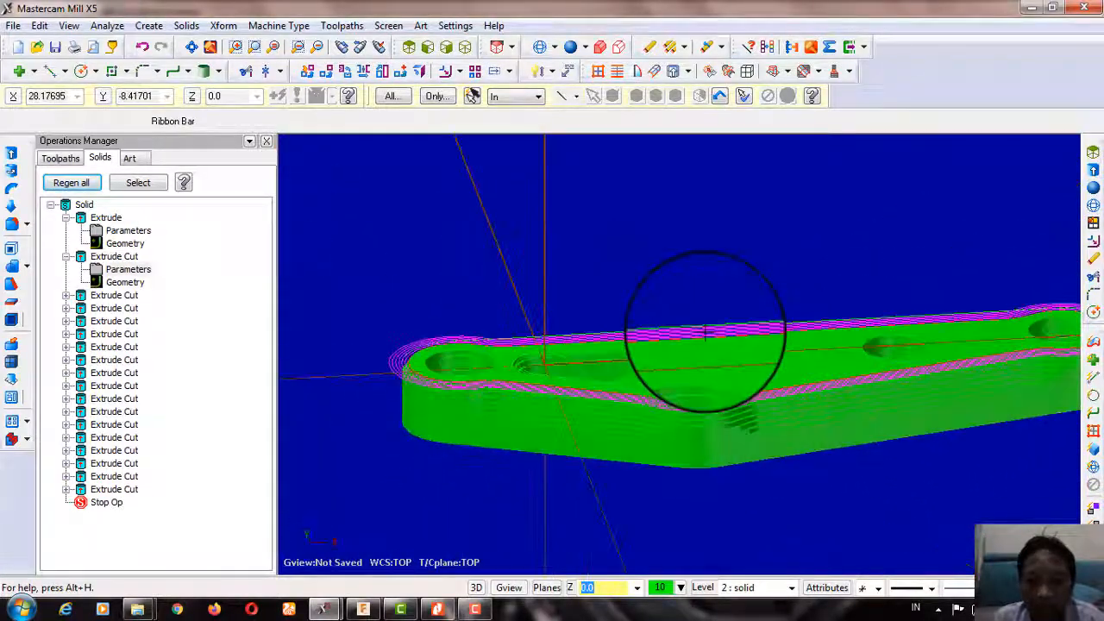
Step: Select the bracket solid and check the entity levels in the Level Manager, ending in the top view
{"action": "left_click", "coordinate": [58, 207]}
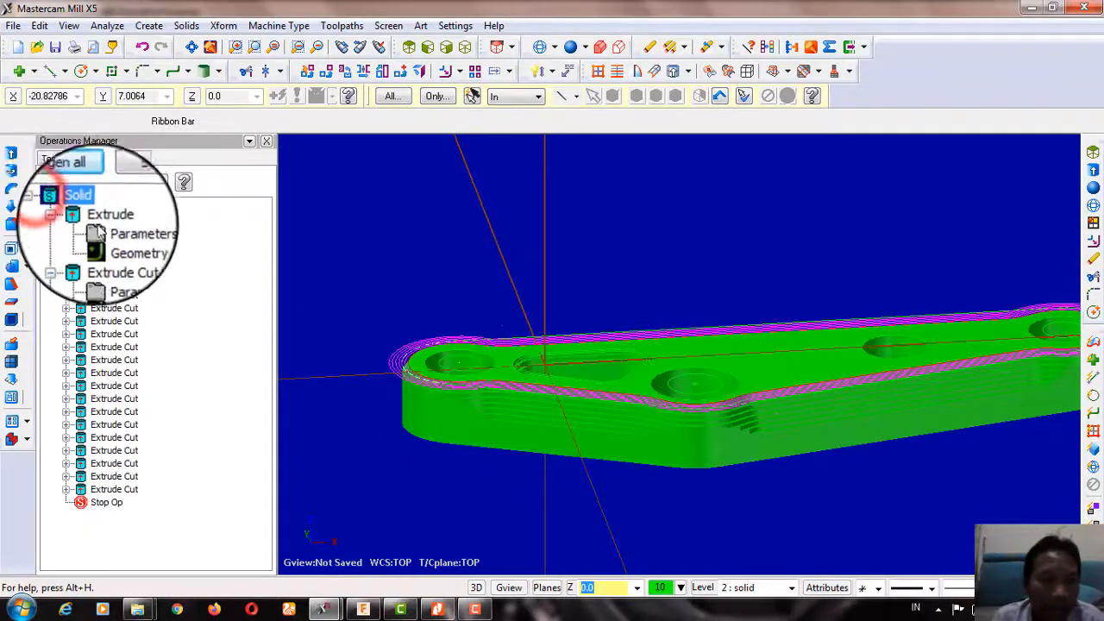
{"action": "left_click", "coordinate": [440, 433]}
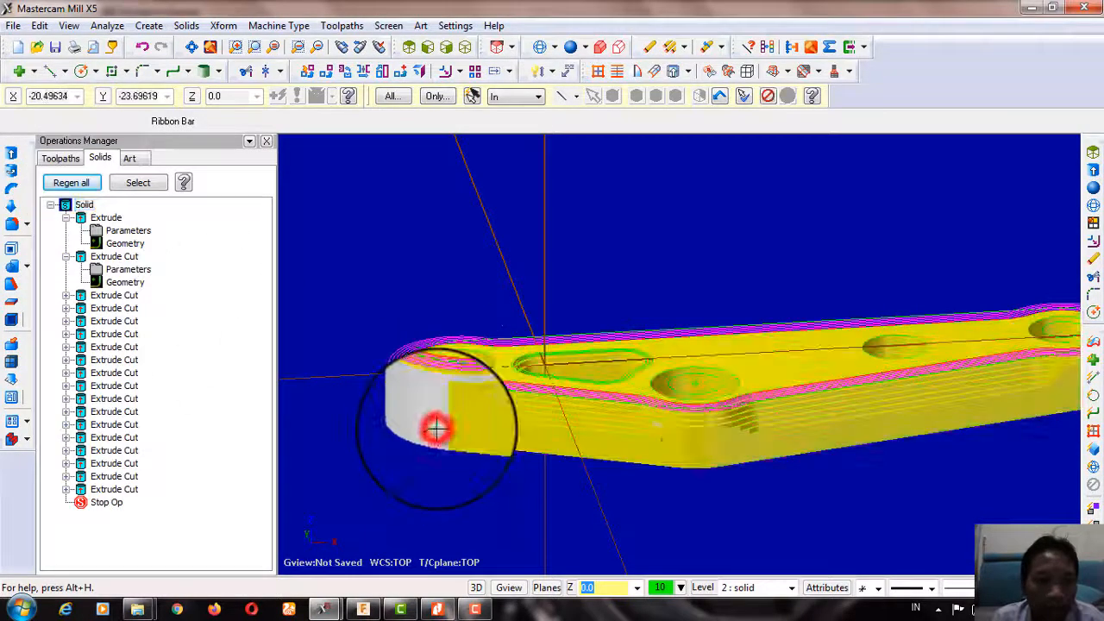
{"action": "left_click", "coordinate": [703, 589]}
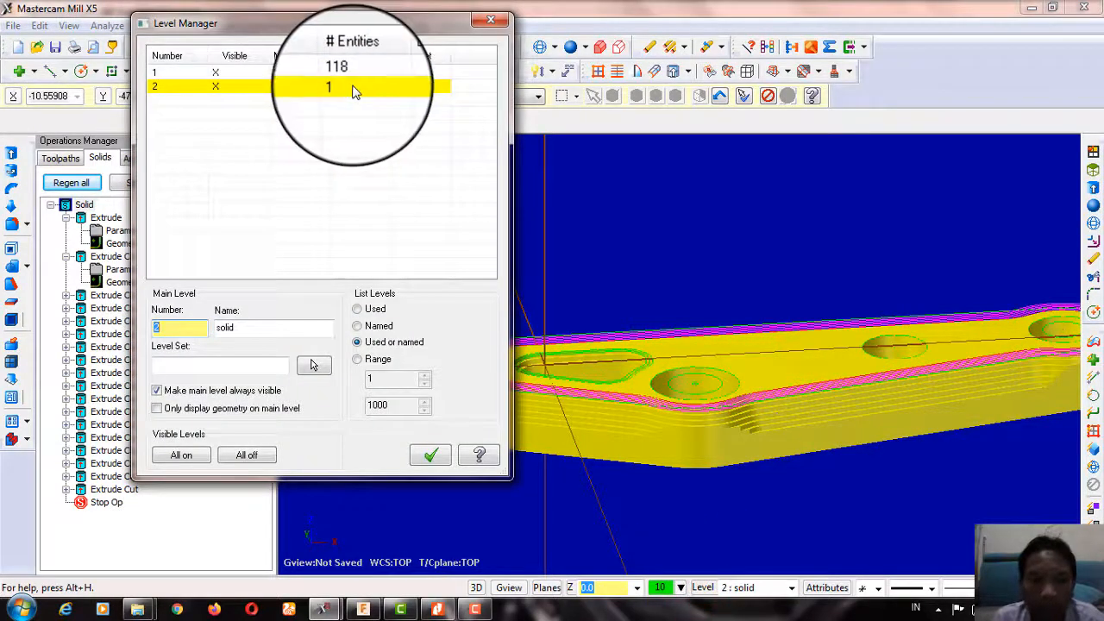
{"action": "left_click", "coordinate": [490, 19]}
{"action": "right_click", "coordinate": [483, 205]}
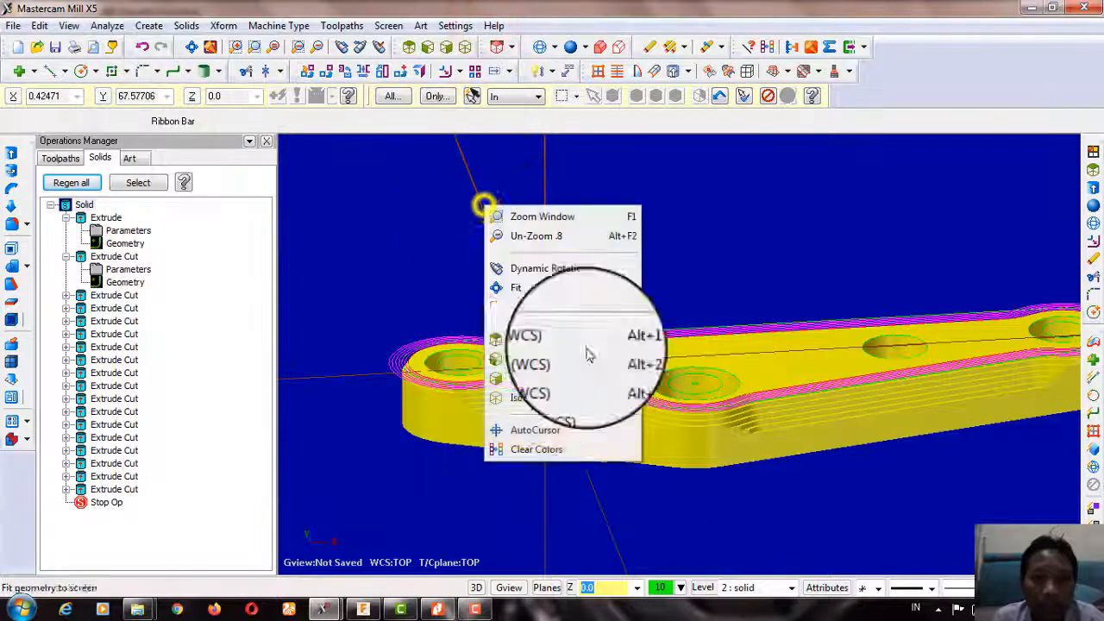
{"action": "left_click", "coordinate": [552, 340]}
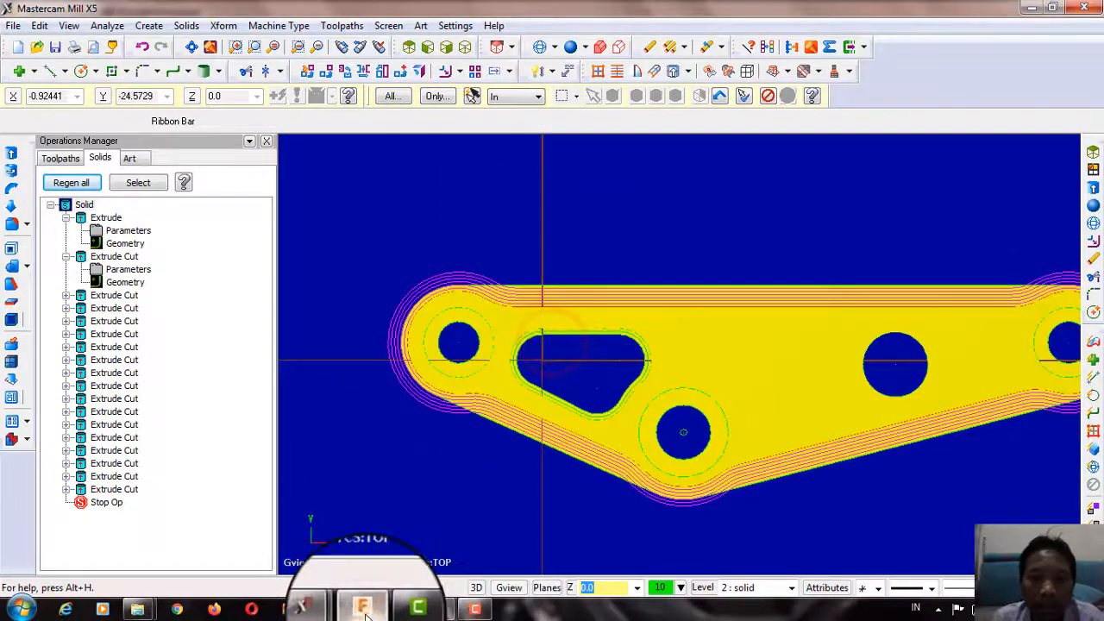
Step: Switch to Fusion 360, end the measurement and look over the reference brackets, and return to the bracket in Mastercam Mill X5
{"action": "left_click", "coordinate": [365, 610]}
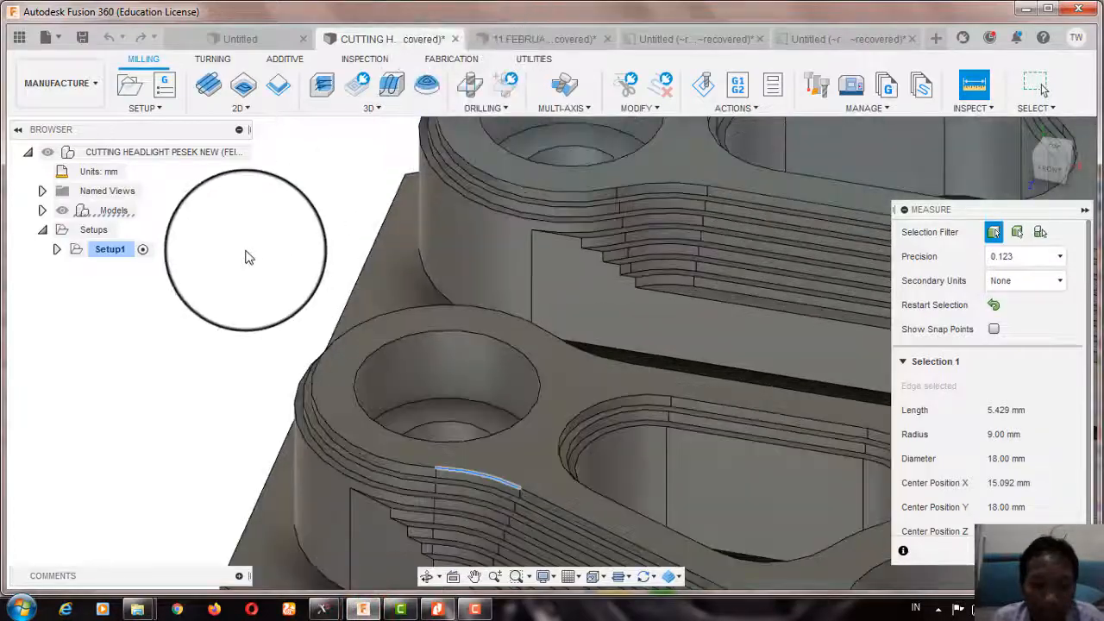
{"action": "left_click", "coordinate": [246, 254]}
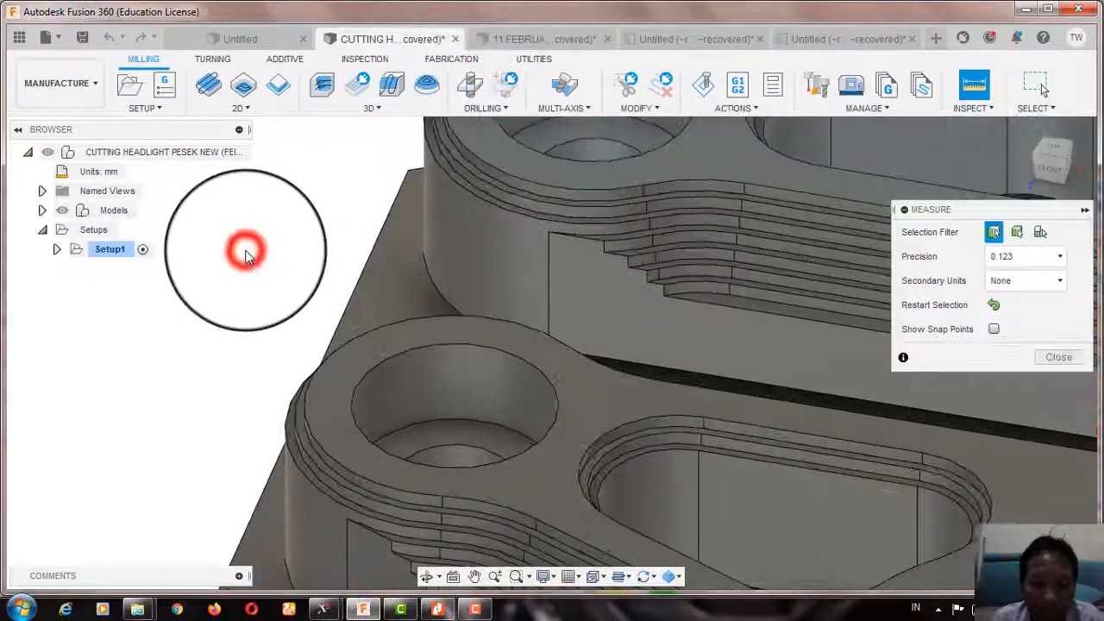
{"action": "key", "text": "Escape"}
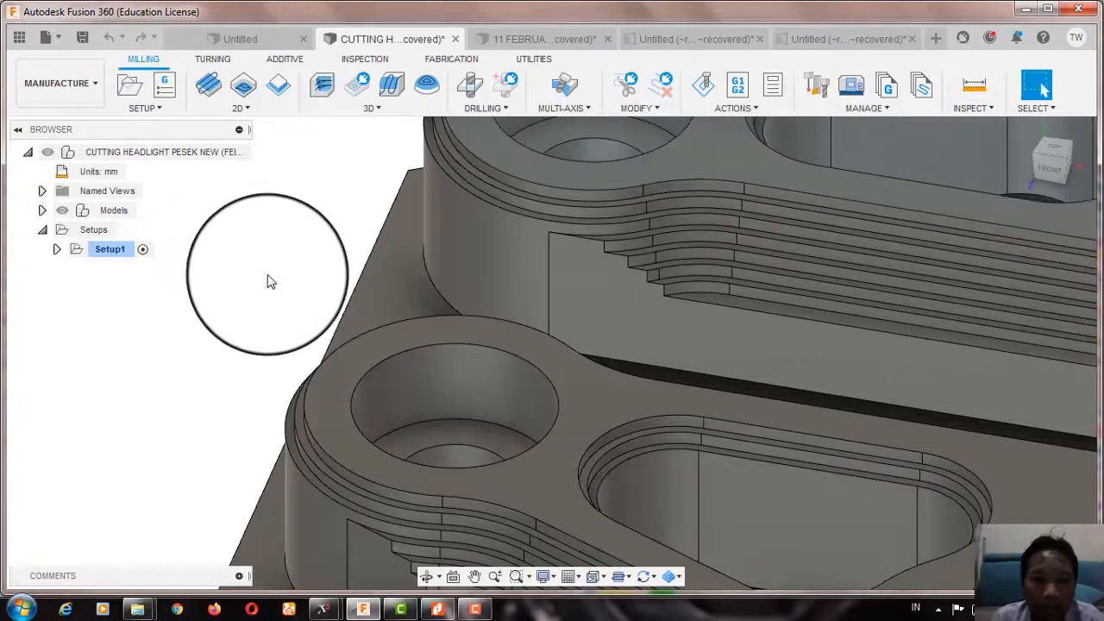
{"action": "scroll", "coordinate": [270, 284], "scroll_direction": "down", "scroll_amount": 4}
{"action": "scroll", "coordinate": [298, 267], "scroll_direction": "down", "scroll_amount": 2}
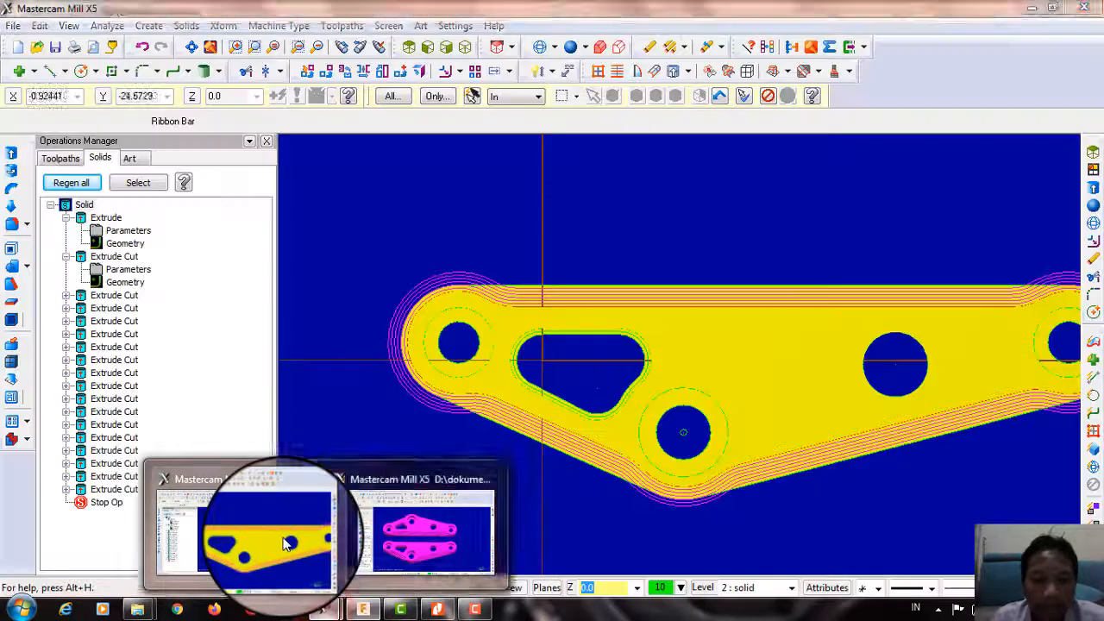
{"action": "left_click", "coordinate": [276, 531]}
{"action": "scroll", "coordinate": [373, 250], "scroll_direction": "down", "scroll_amount": 5}
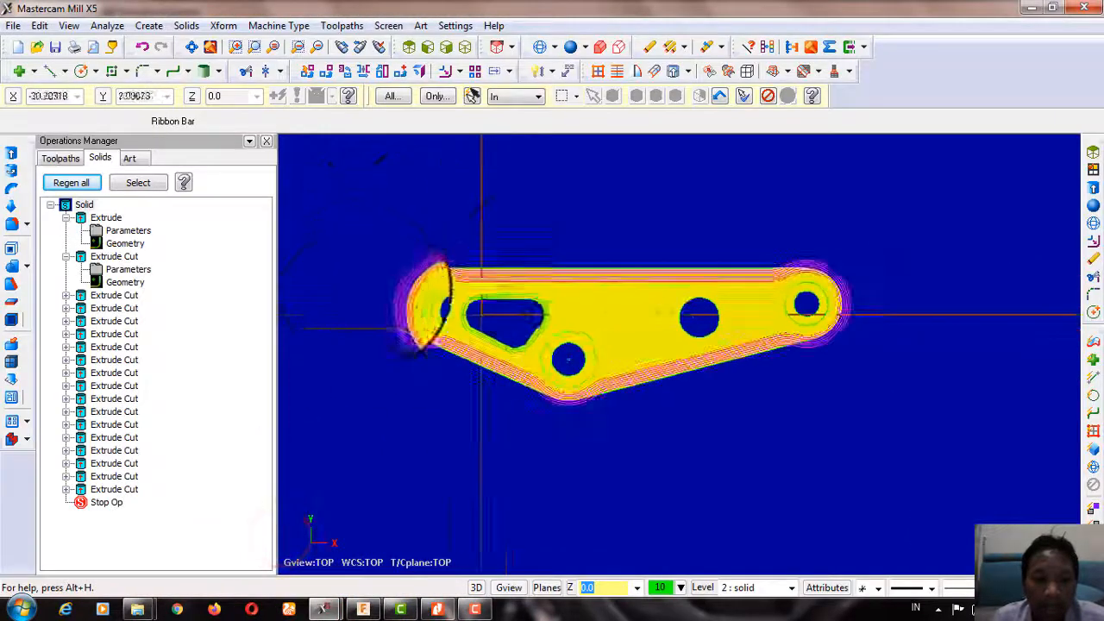
{"action": "scroll", "coordinate": [534, 263], "scroll_direction": "up", "scroll_amount": 4}
{"action": "scroll", "coordinate": [534, 263], "scroll_direction": "down", "scroll_amount": 1}
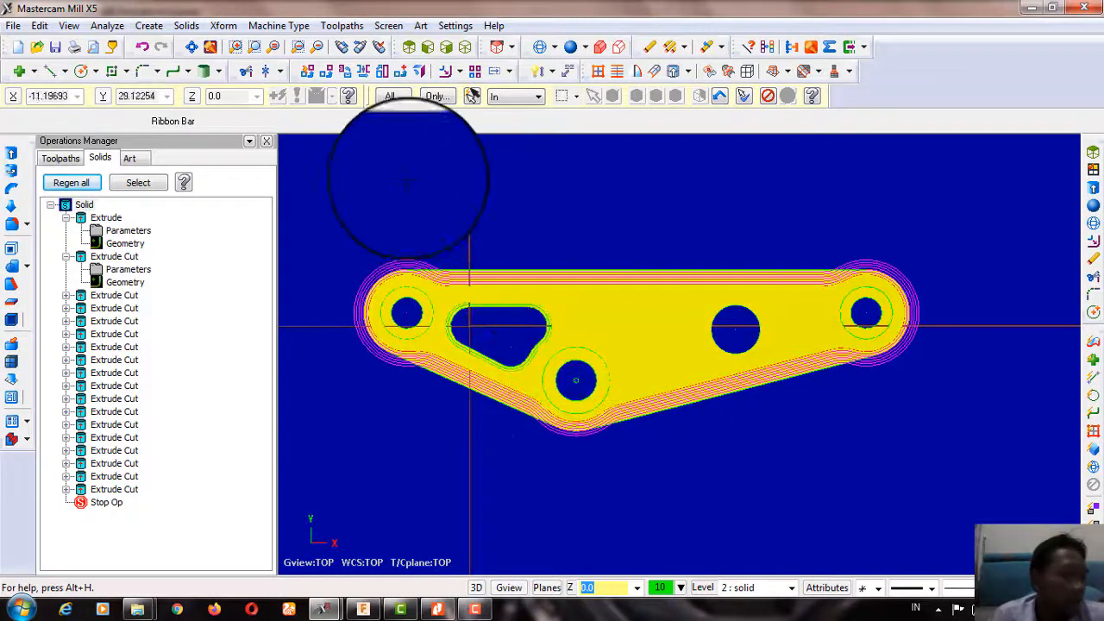
{"action": "left_click", "coordinate": [364, 74]}
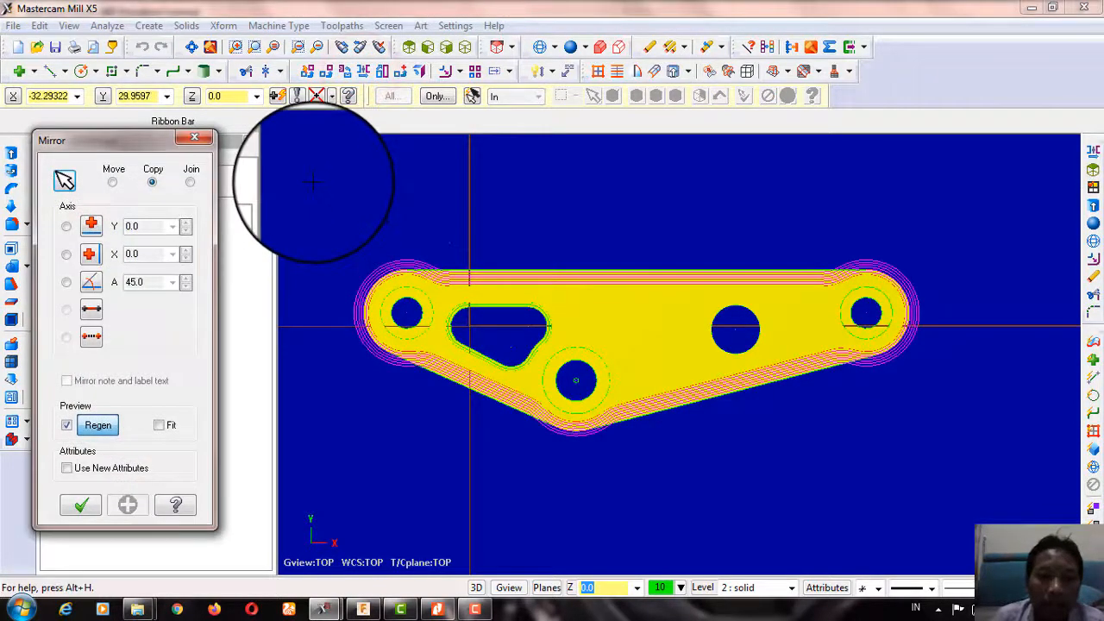
{"action": "left_click", "coordinate": [313, 181]}
{"action": "left_click", "coordinate": [388, 240]}
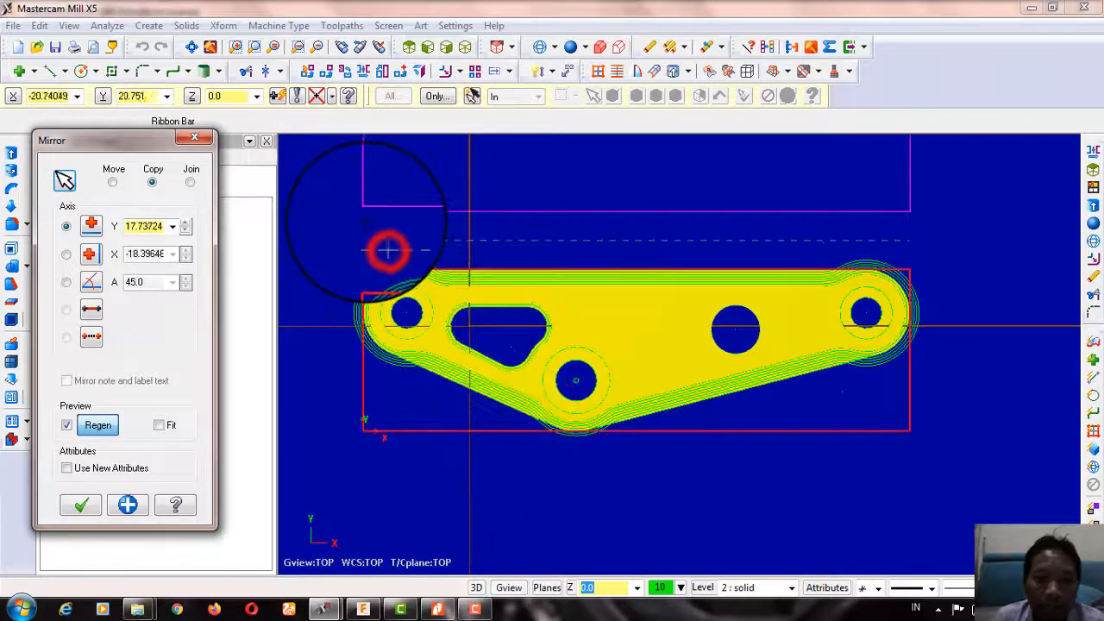
{"action": "left_click", "coordinate": [194, 137]}
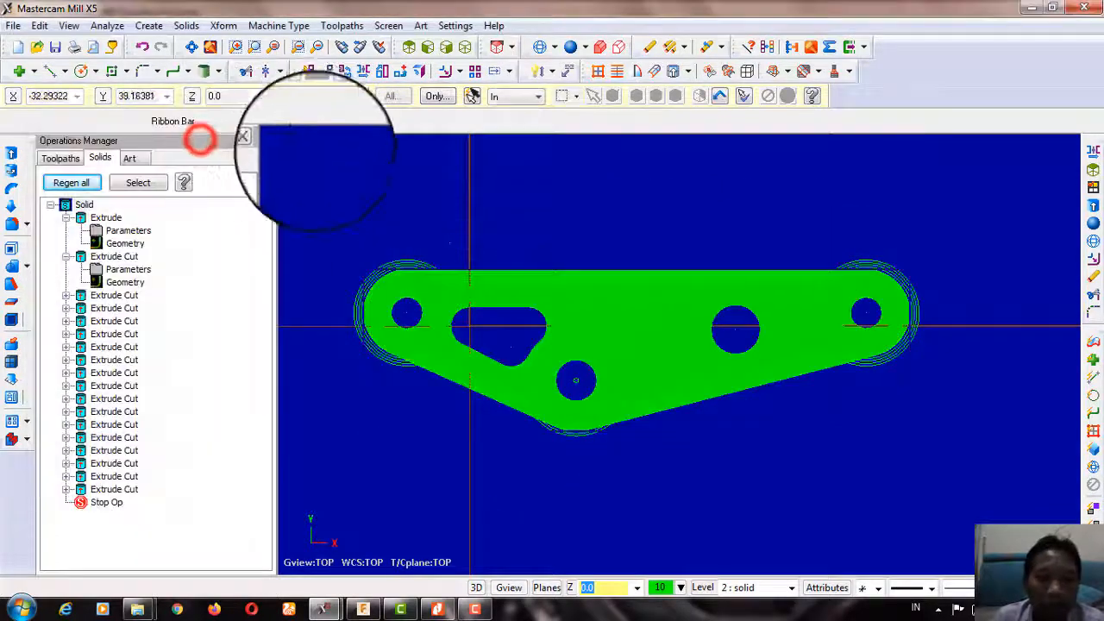
Step: Mirror the whole bracket with its contours as a copy across the horizontal axis at Y 20.0
{"action": "left_click", "coordinate": [364, 75]}
{"action": "left_click_drag", "start_coordinate": [328, 181], "coordinate": [1016, 460]}
{"action": "key", "text": "Return"}
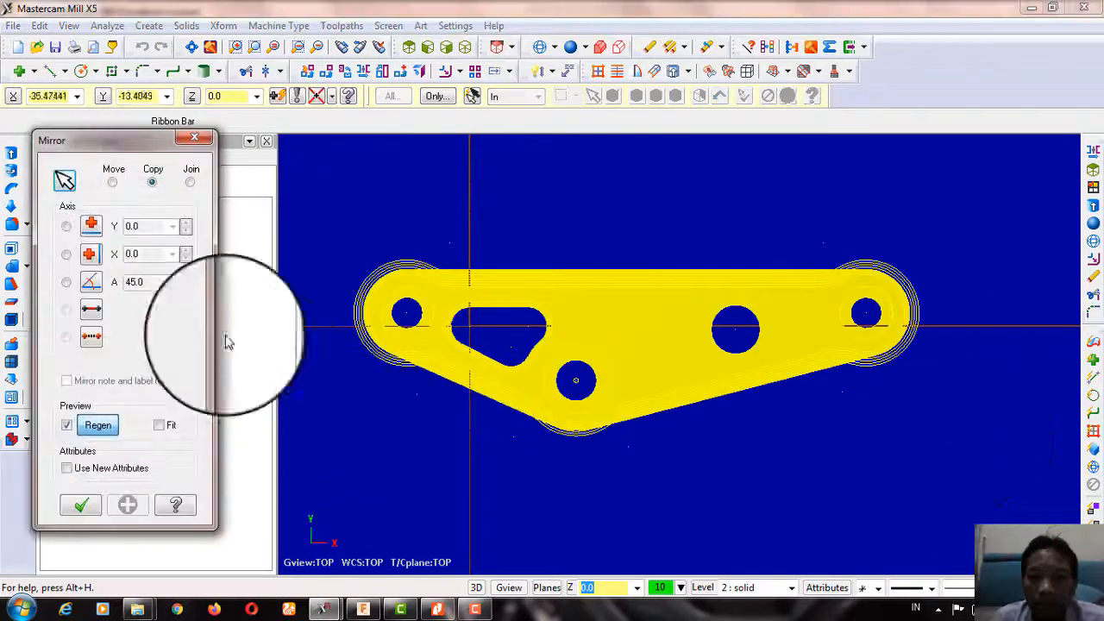
{"action": "left_click", "coordinate": [66, 226]}
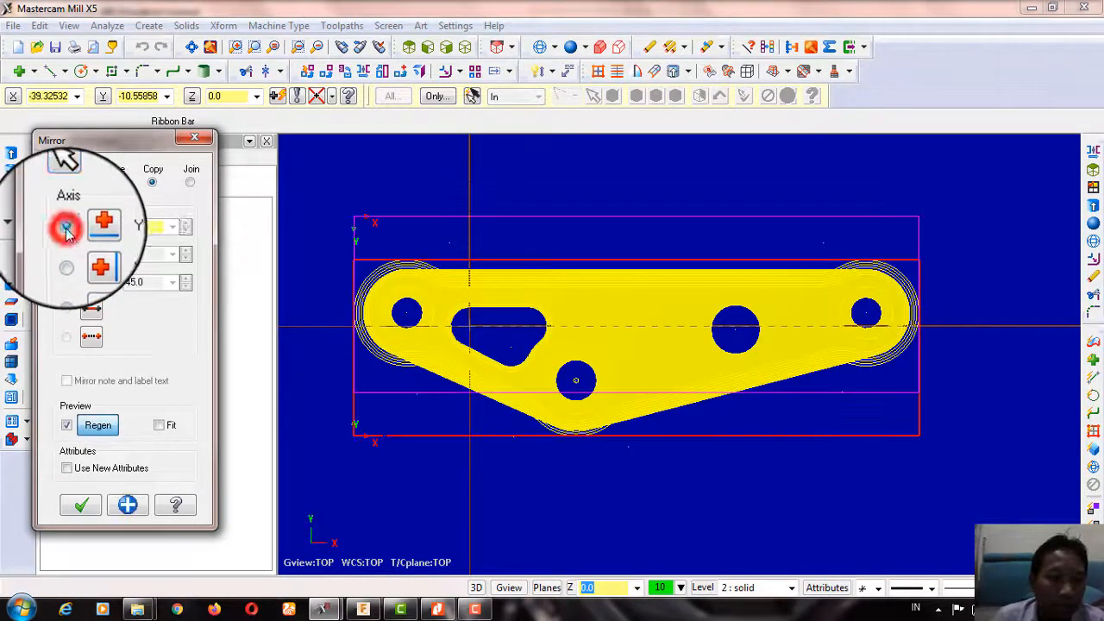
{"action": "left_click", "coordinate": [184, 228]}
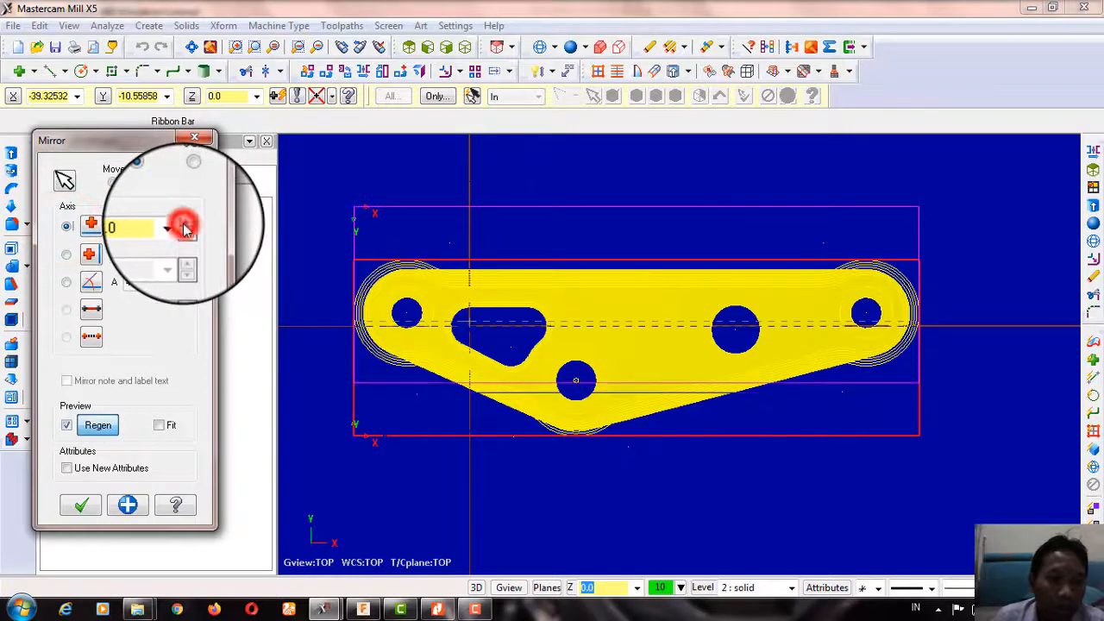
{"action": "left_click", "coordinate": [184, 226]}
{"action": "double_click", "coordinate": [183, 226]}
{"action": "left_click", "coordinate": [183, 226]}
{"action": "left_click", "coordinate": [183, 226]}
{"action": "left_click", "coordinate": [184, 226]}
{"action": "left_click", "coordinate": [184, 226]}
{"action": "left_click", "coordinate": [183, 226]}
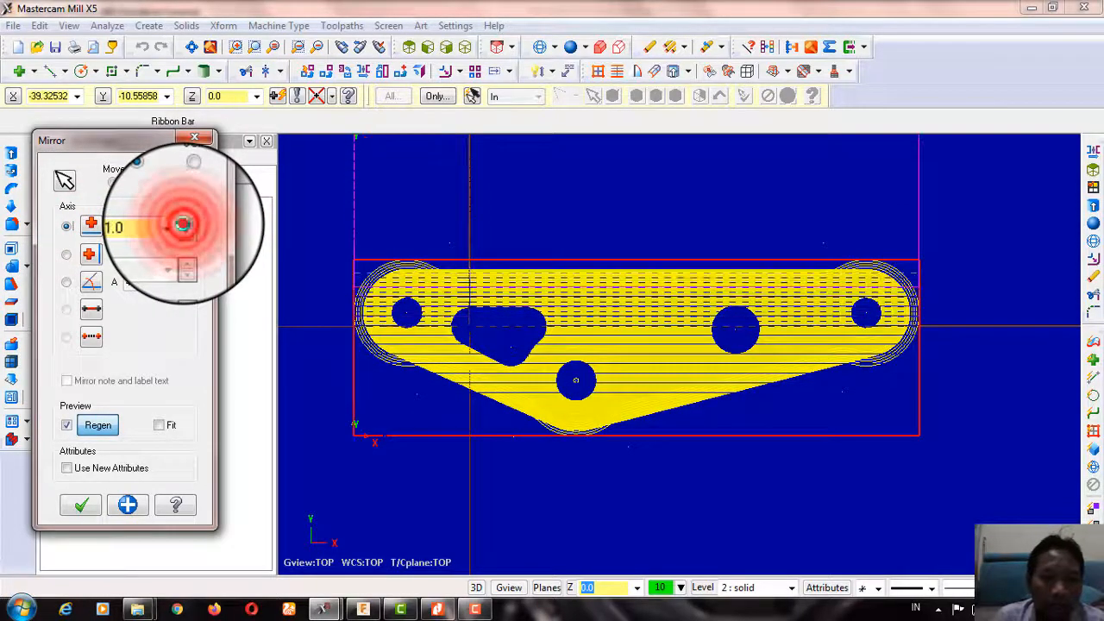
{"action": "left_click", "coordinate": [184, 226]}
{"action": "left_click", "coordinate": [184, 228]}
{"action": "left_click", "coordinate": [183, 227]}
{"action": "left_click", "coordinate": [184, 228]}
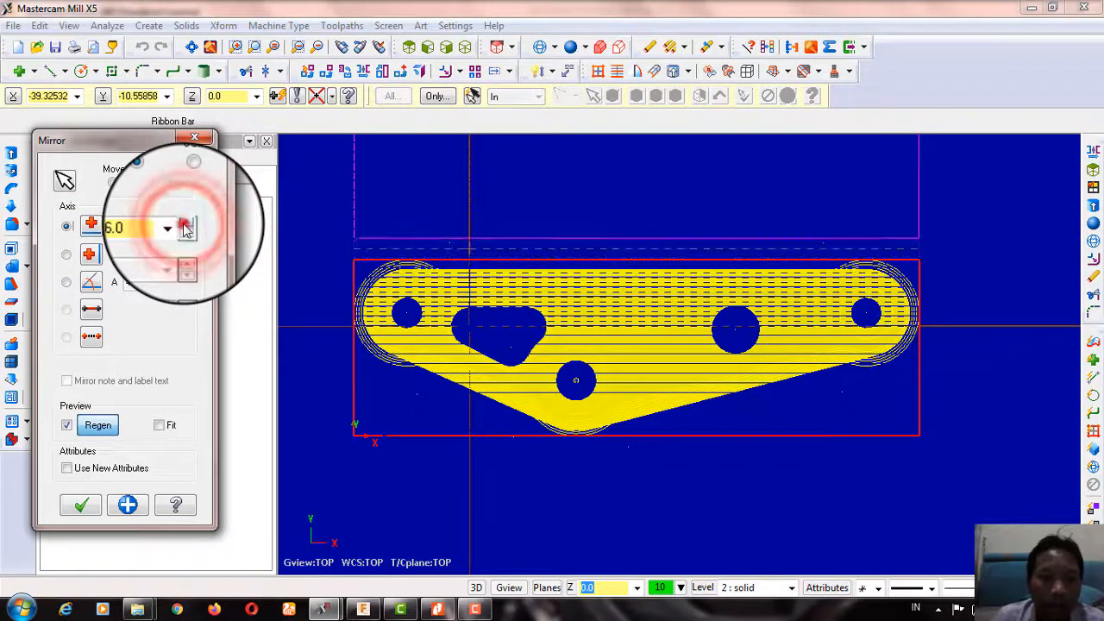
{"action": "left_click", "coordinate": [184, 228]}
{"action": "left_click", "coordinate": [184, 223]}
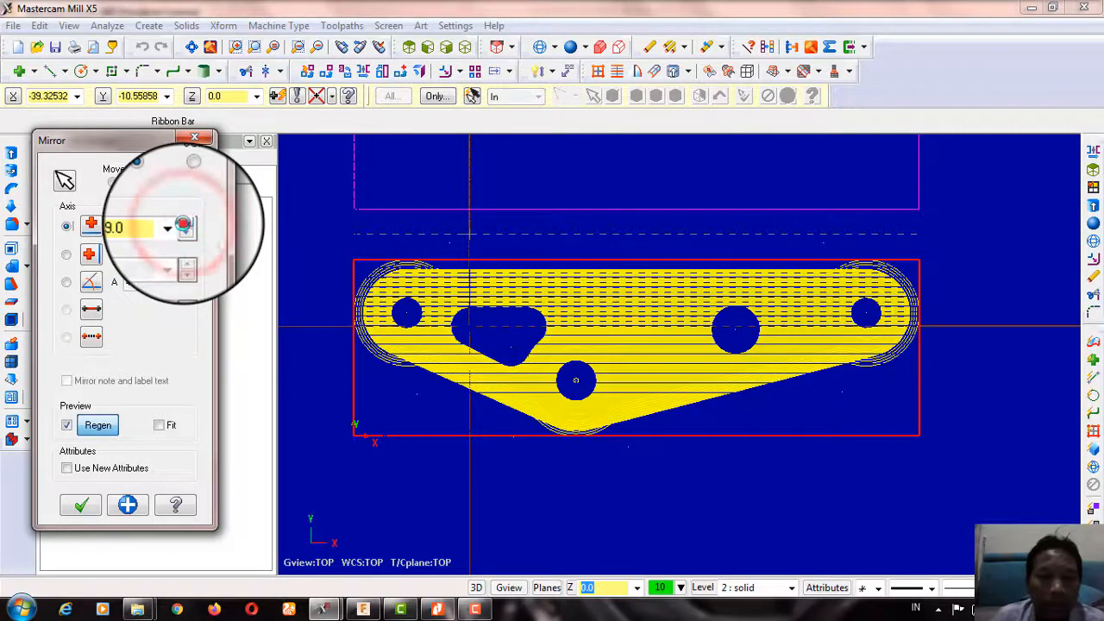
{"action": "left_click", "coordinate": [184, 223]}
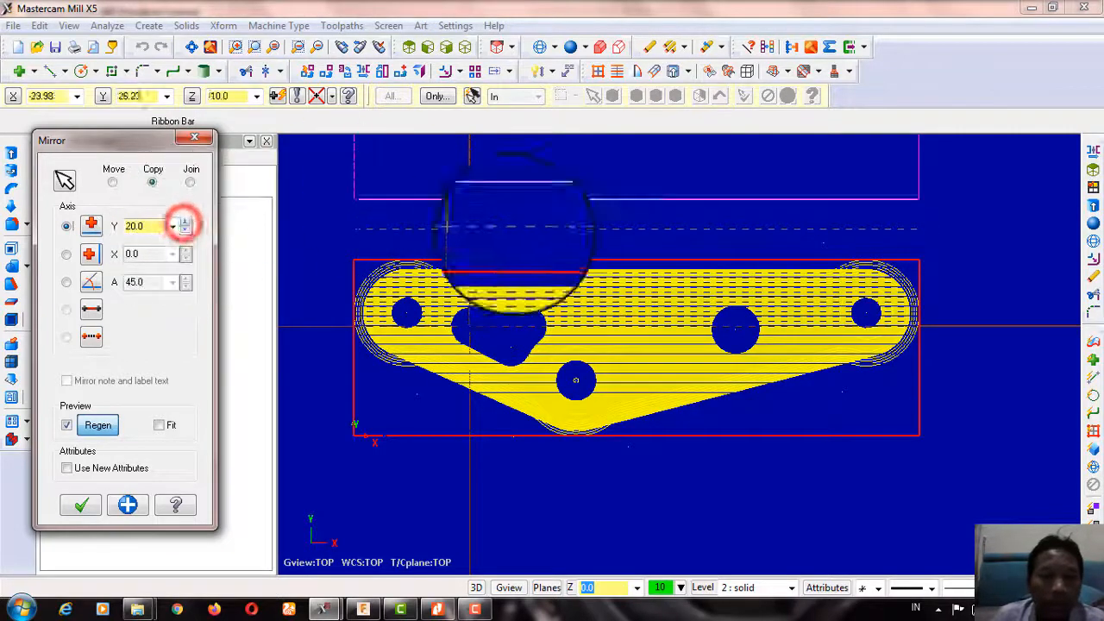
{"action": "left_click", "coordinate": [78, 506]}
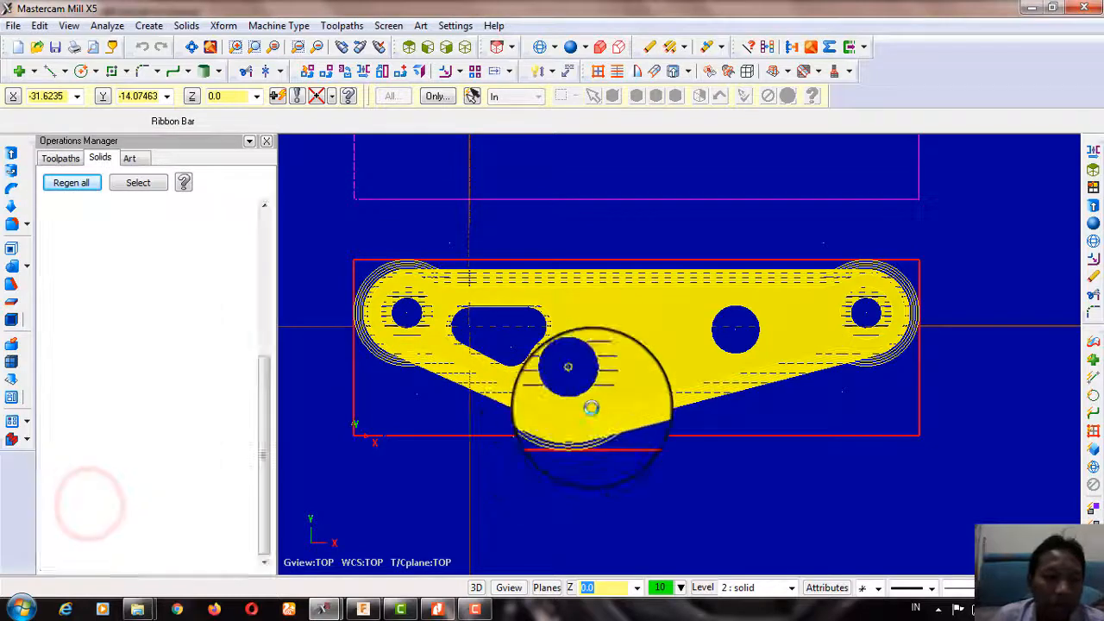
{"action": "scroll", "coordinate": [592, 435], "scroll_direction": "down", "scroll_amount": 1}
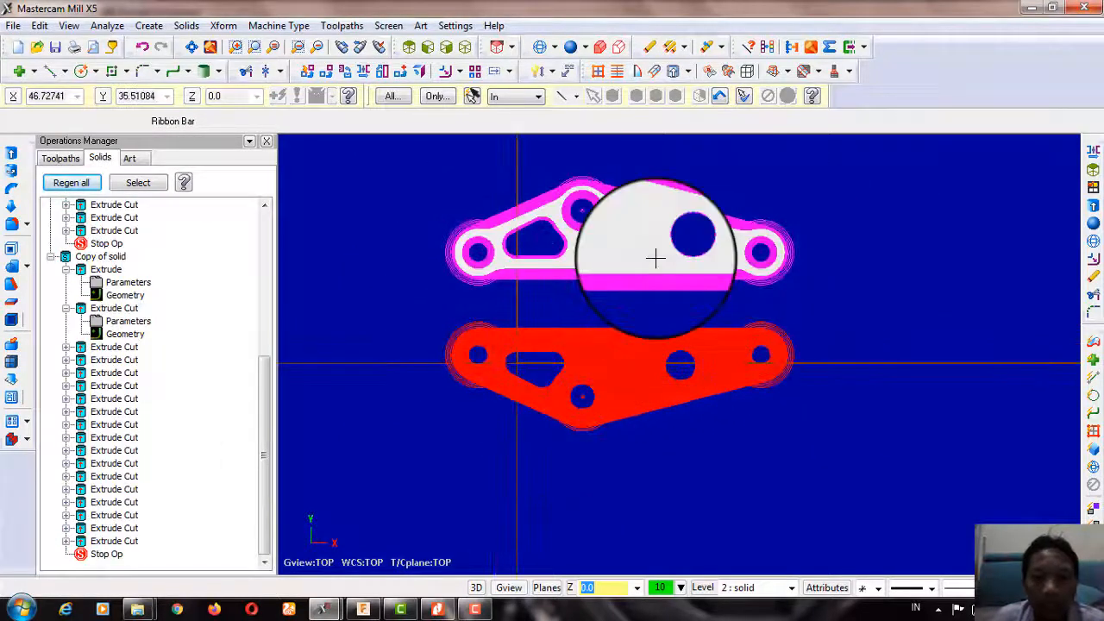
Step: Examine the holes, pockets and stepped edges of the original and mirrored brackets from several angles
{"action": "middle_click_drag", "start_coordinate": [702, 234], "coordinate": [638, 328]}
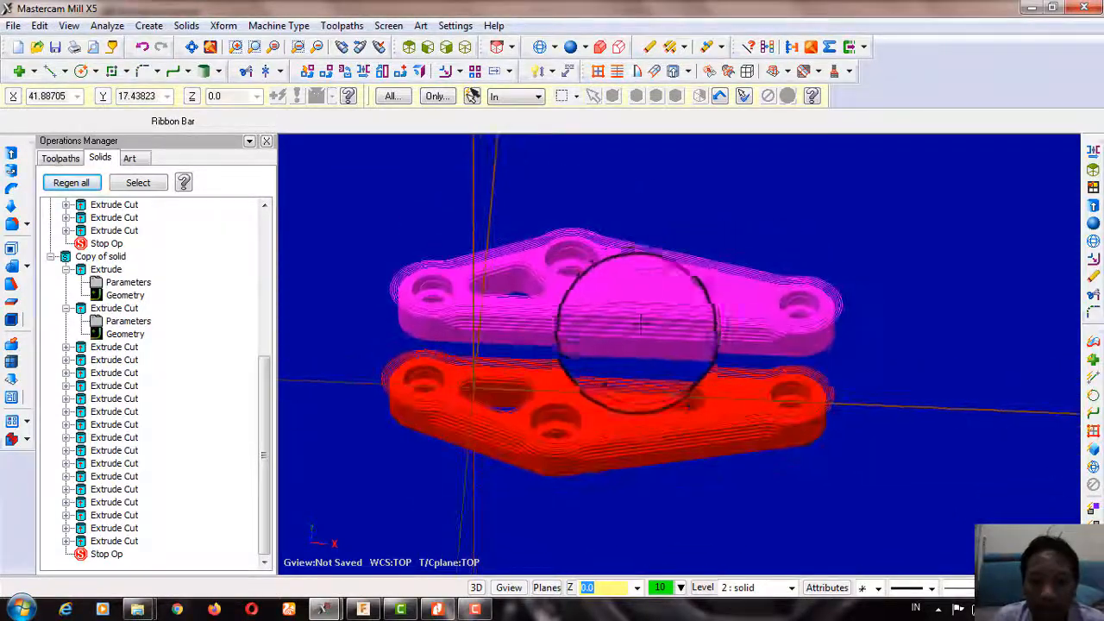
{"action": "middle_click_drag", "start_coordinate": [632, 413], "coordinate": [634, 401]}
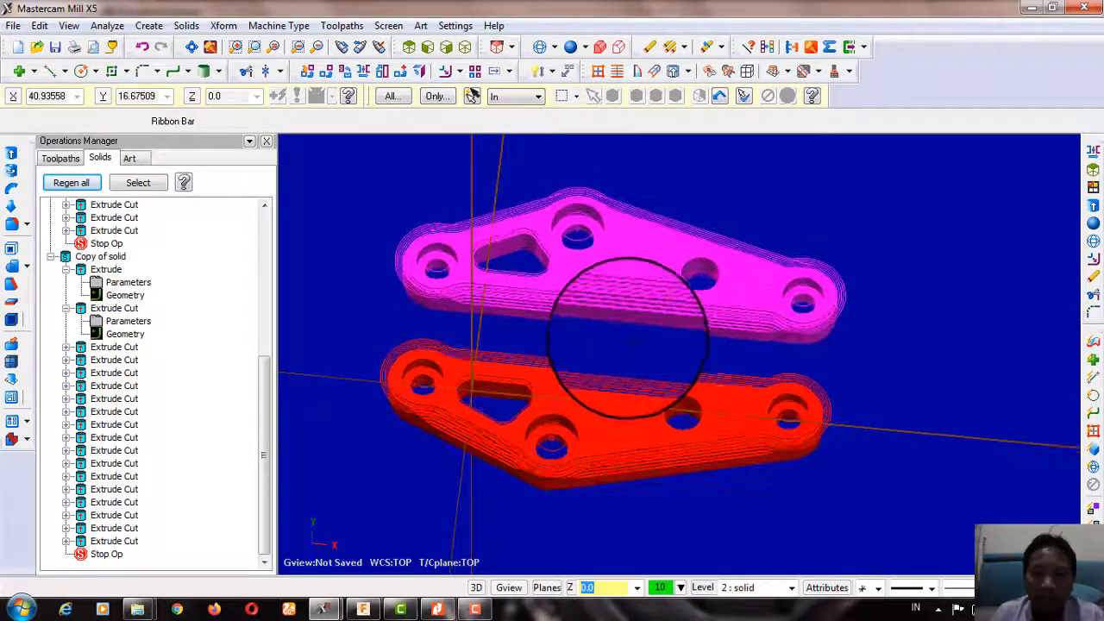
{"action": "scroll", "coordinate": [552, 431], "scroll_direction": "up", "scroll_amount": 5}
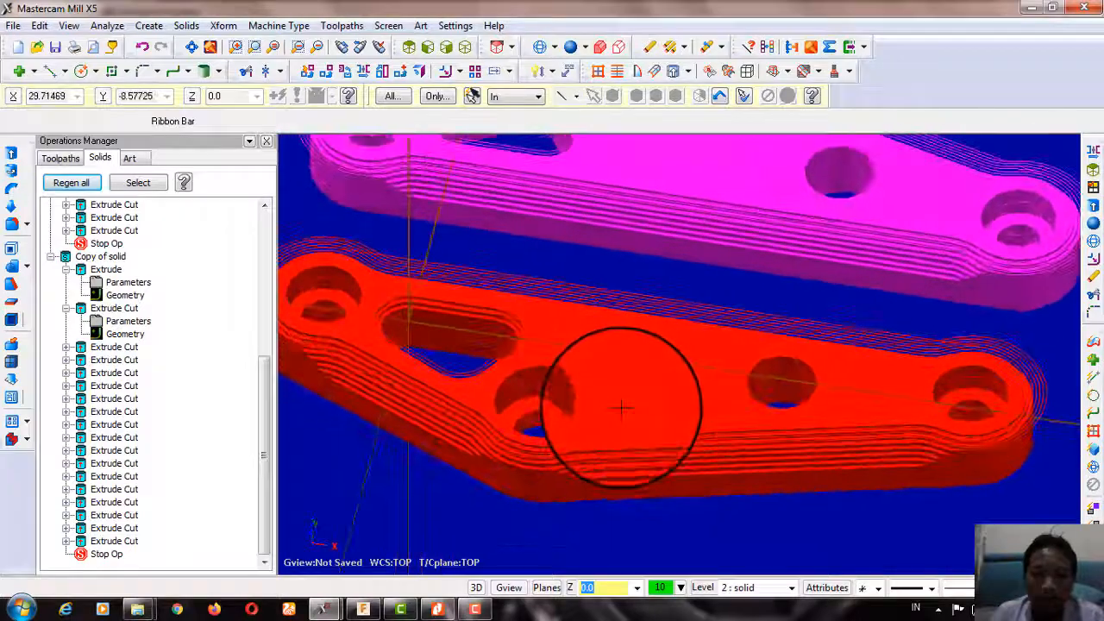
{"action": "scroll", "coordinate": [622, 415], "scroll_direction": "down", "scroll_amount": 4}
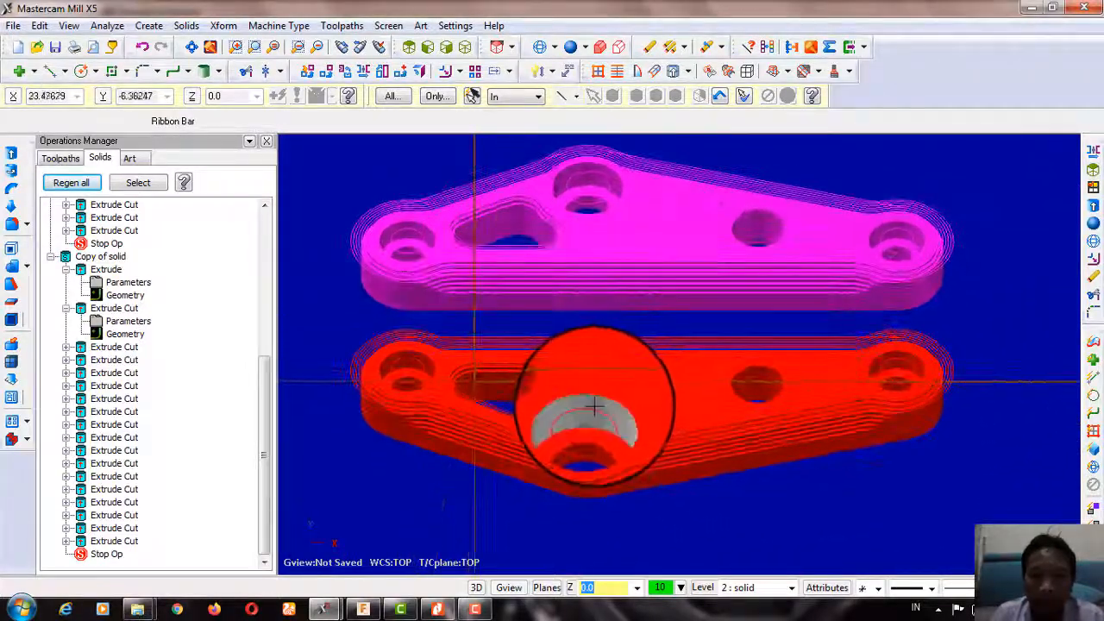
{"action": "scroll", "coordinate": [497, 423], "scroll_direction": "up", "scroll_amount": 3}
{"action": "scroll", "coordinate": [567, 474], "scroll_direction": "down", "scroll_amount": 2}
{"action": "scroll", "coordinate": [646, 468], "scroll_direction": "up", "scroll_amount": 3}
{"action": "scroll", "coordinate": [645, 474], "scroll_direction": "down", "scroll_amount": 2}
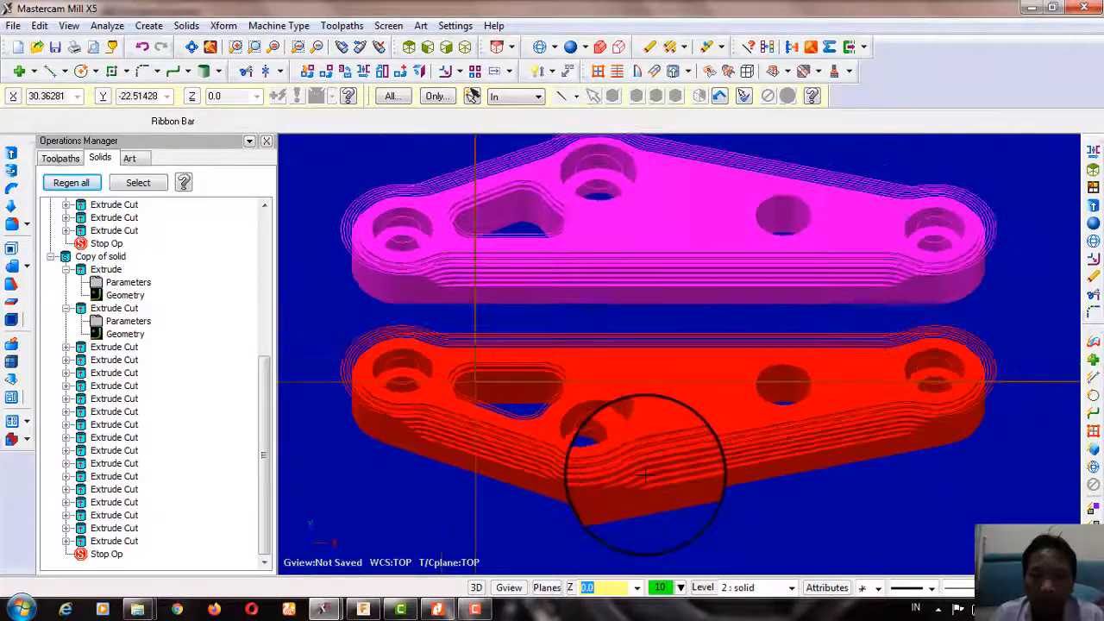
{"action": "scroll", "coordinate": [645, 474], "scroll_direction": "down", "scroll_amount": 2}
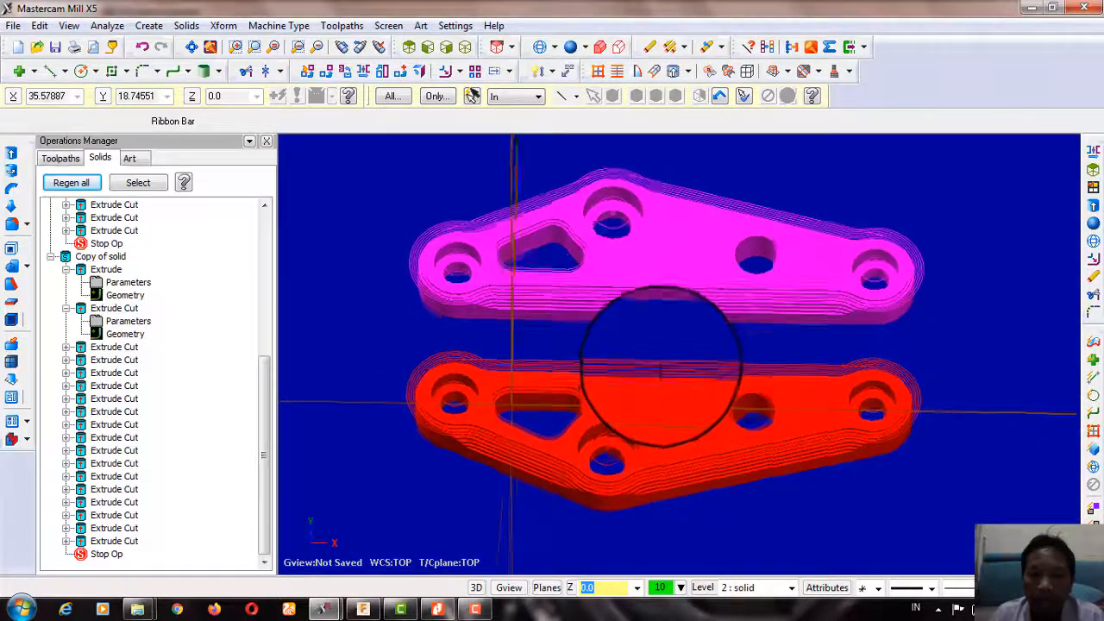
{"action": "middle_click_drag", "start_coordinate": [661, 320], "coordinate": [670, 321]}
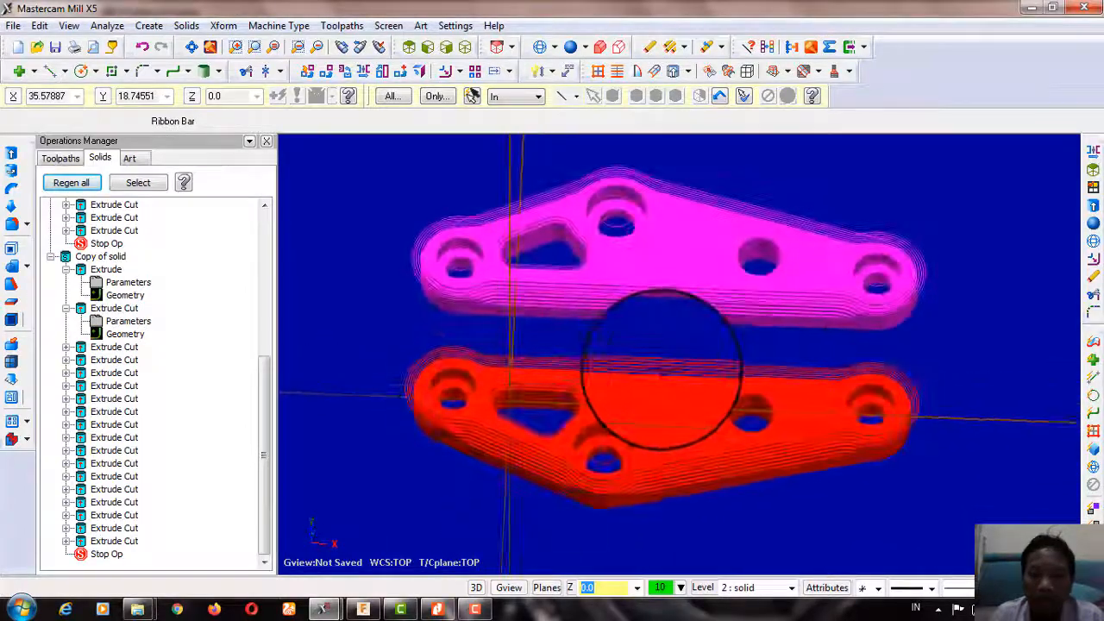